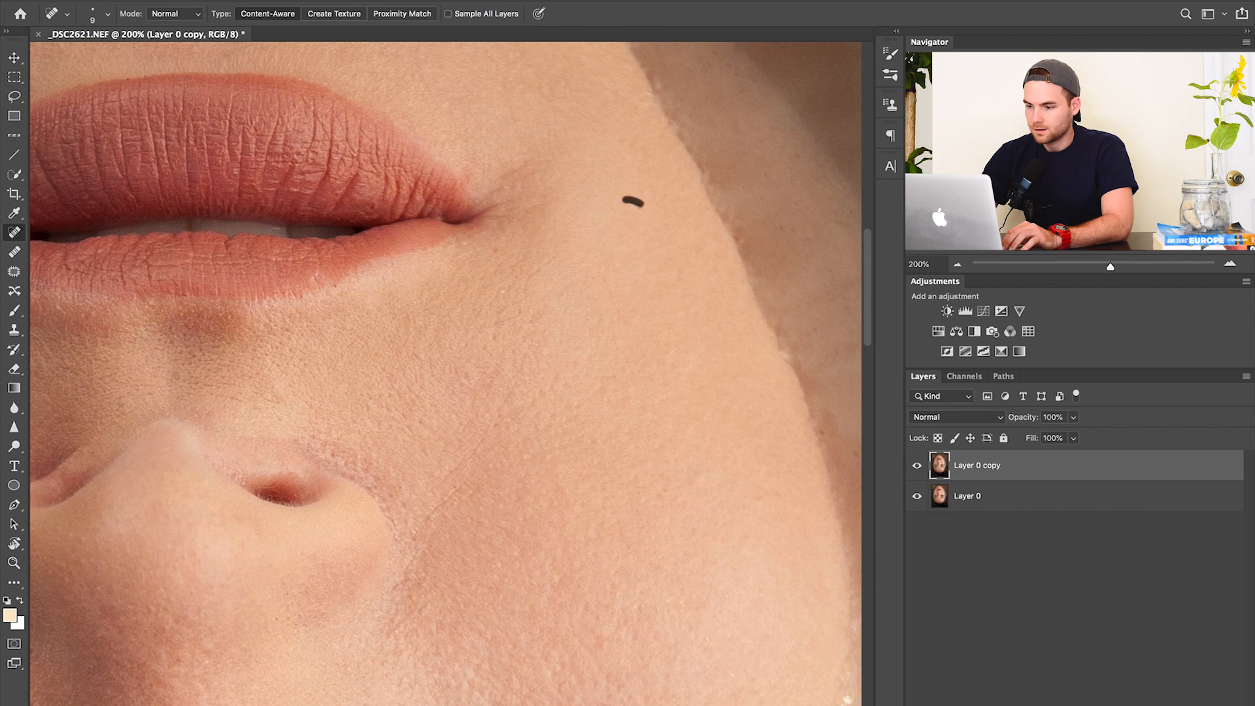
Heal the small blemishes around the lip edges, below the nostril and on the adjoining cheek with a size 9 Spot Healing Brush
left_click_drag(458, 177, 472, 155)
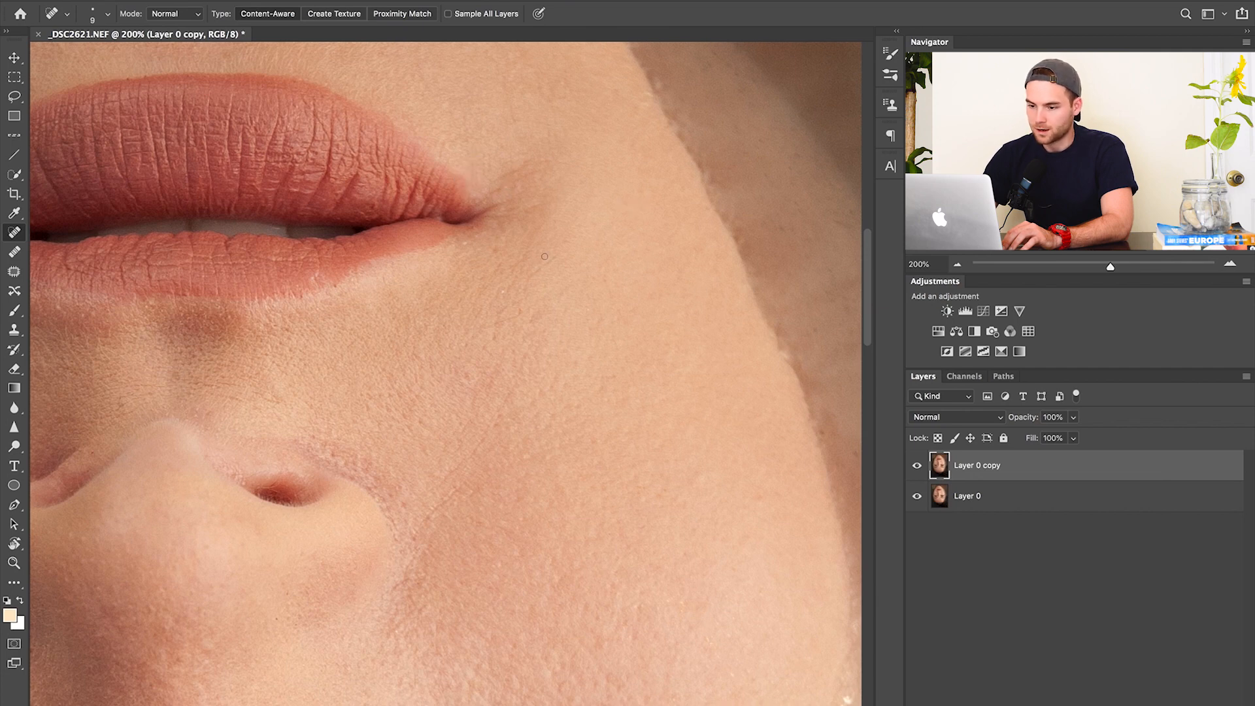
left_click_drag(318, 284, 308, 263)
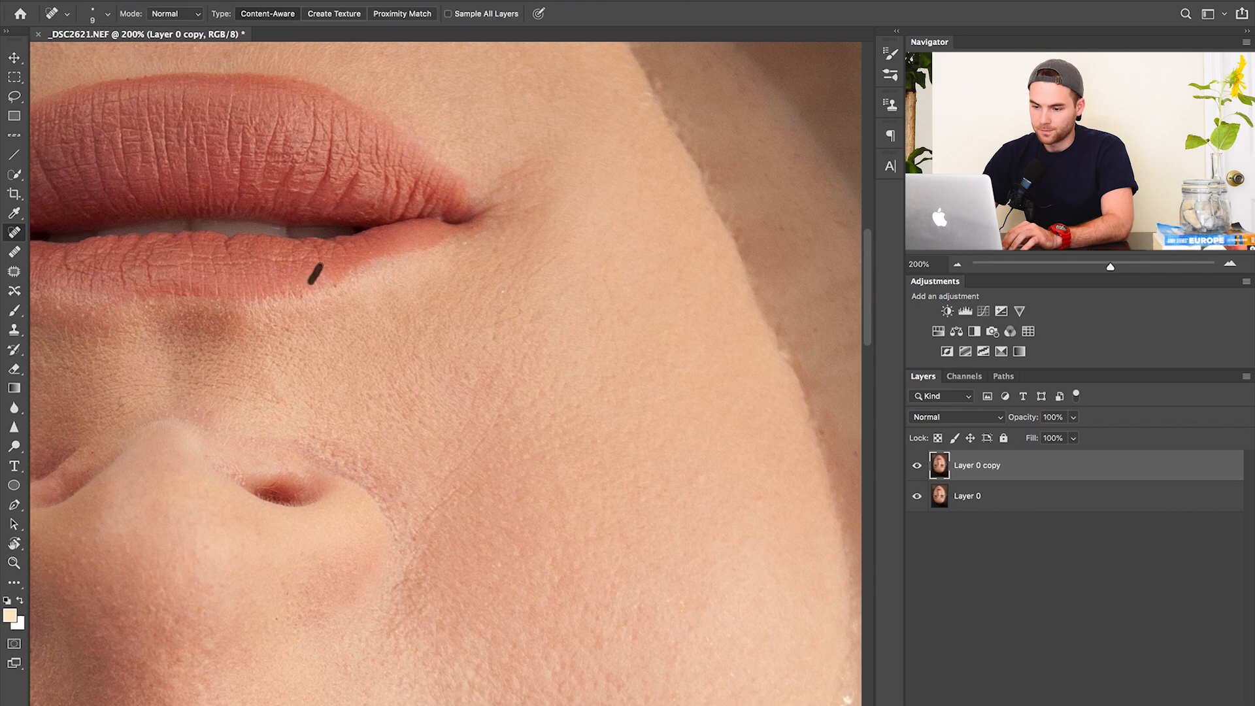
left_click(225, 394)
left_click(208, 413)
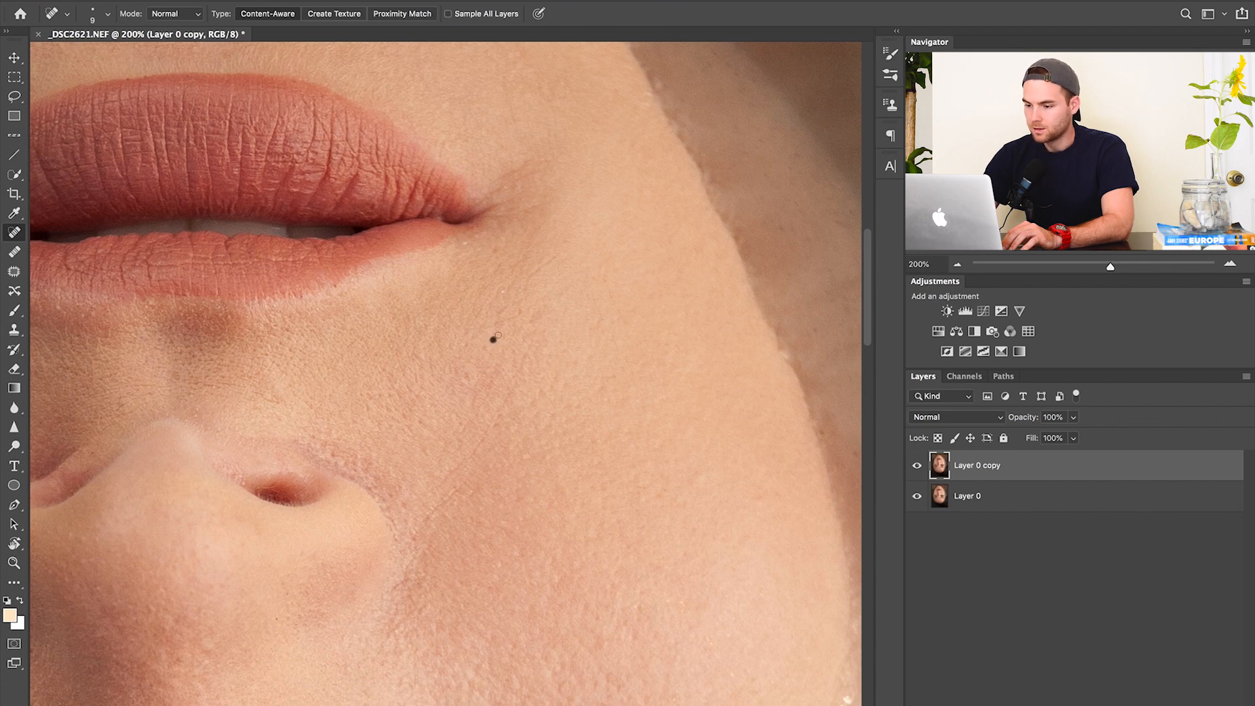
left_click(467, 375)
left_click_drag(500, 319, 577, 296)
scroll(710, 236, "up", 5)
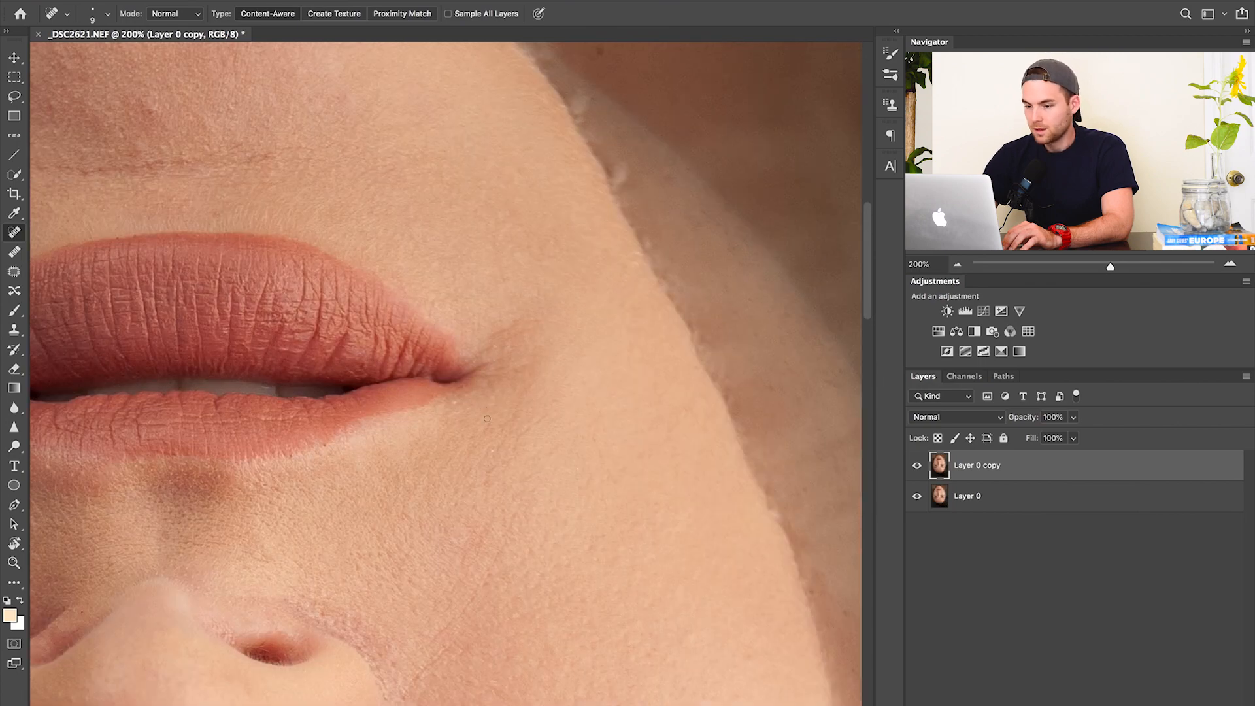
left_click(491, 449)
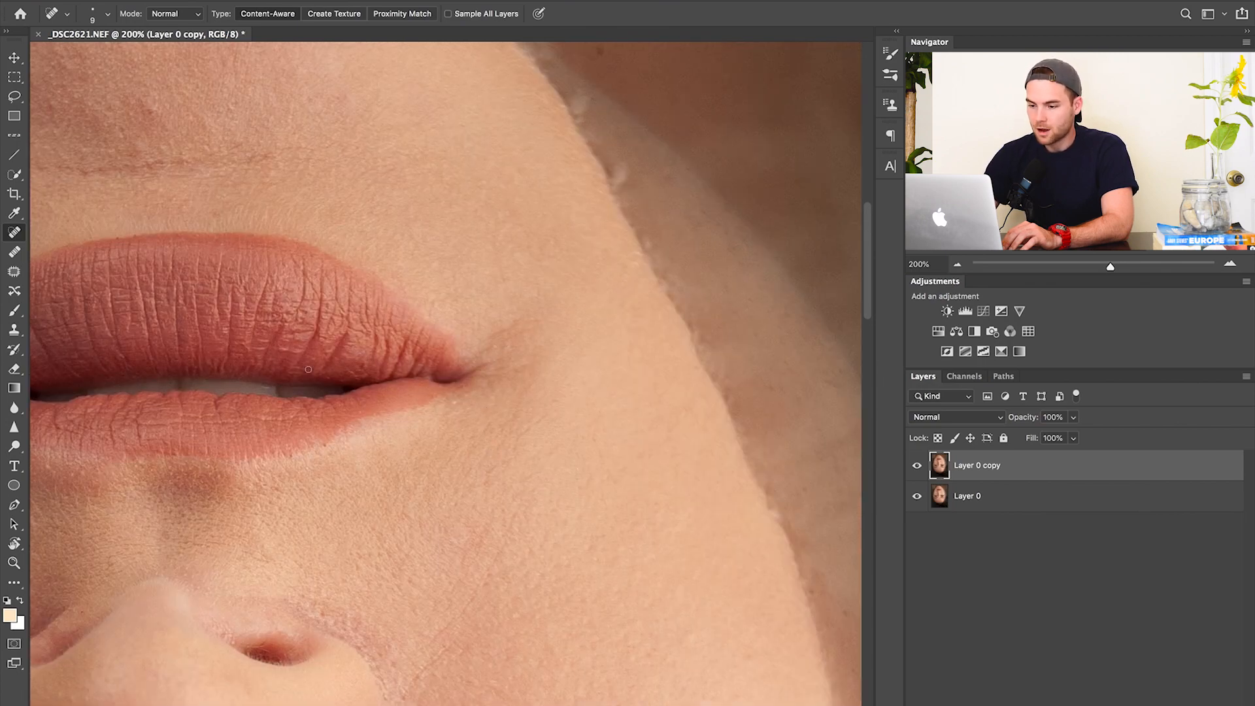
Enlarge the healing brush and heal the uneven patches on the lower lip
key("bracketright")
mouse_move(324, 368)
left_mouse_down()
mouse_move(345, 335)
mouse_move(320, 314)
left_mouse_up()
left_click(263, 360)
Reduce the healing brush to size 9 and heal the dark crease and spots across the chin
scroll(397, 315, "left", 10)
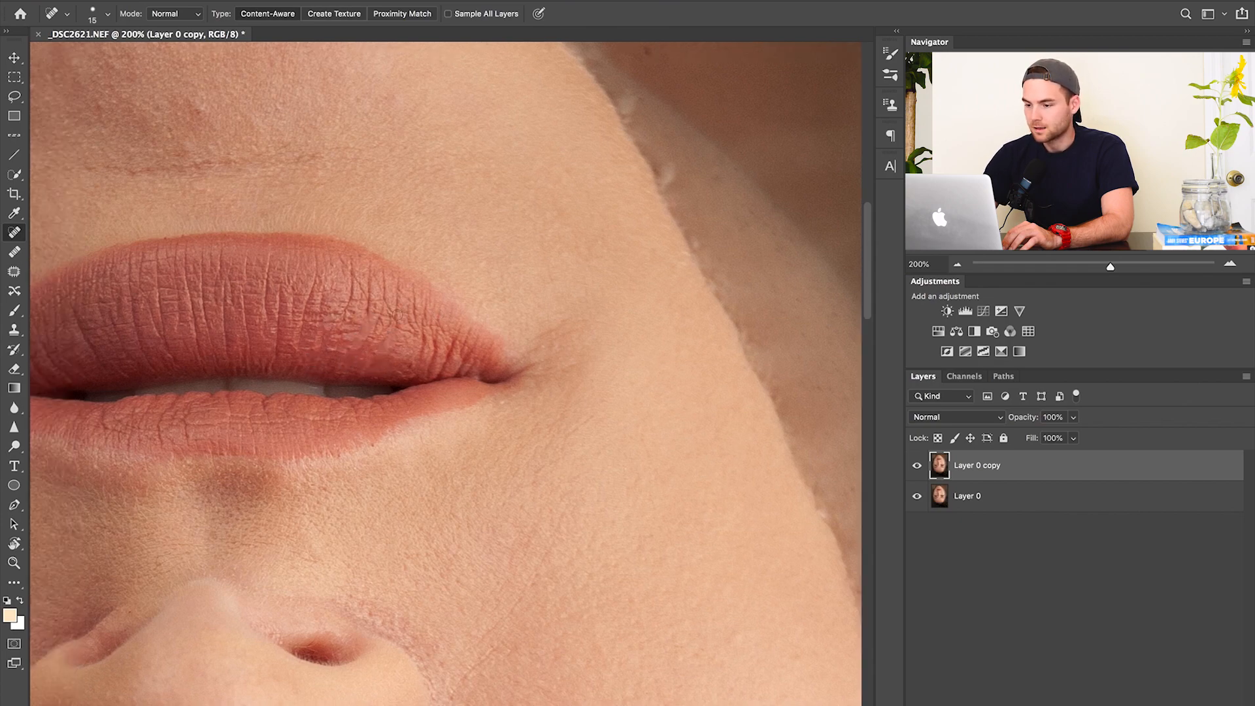
scroll(385, 261, "up", 1)
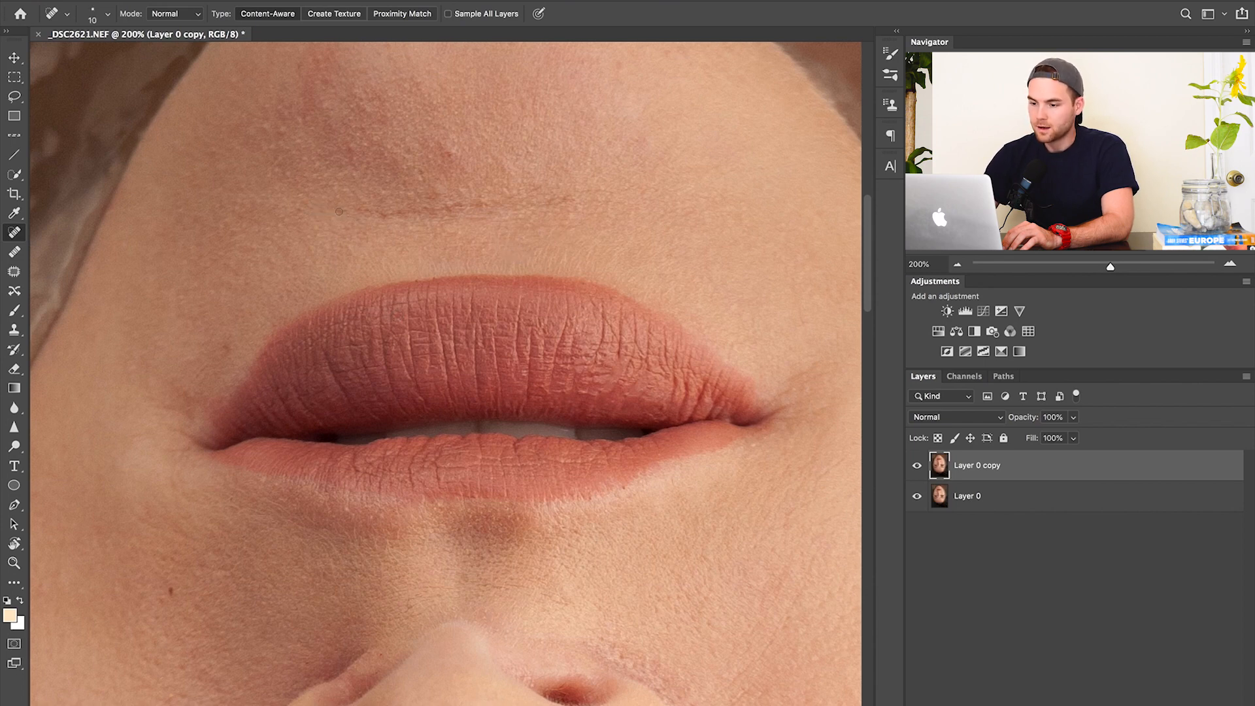
key("bracketleft")
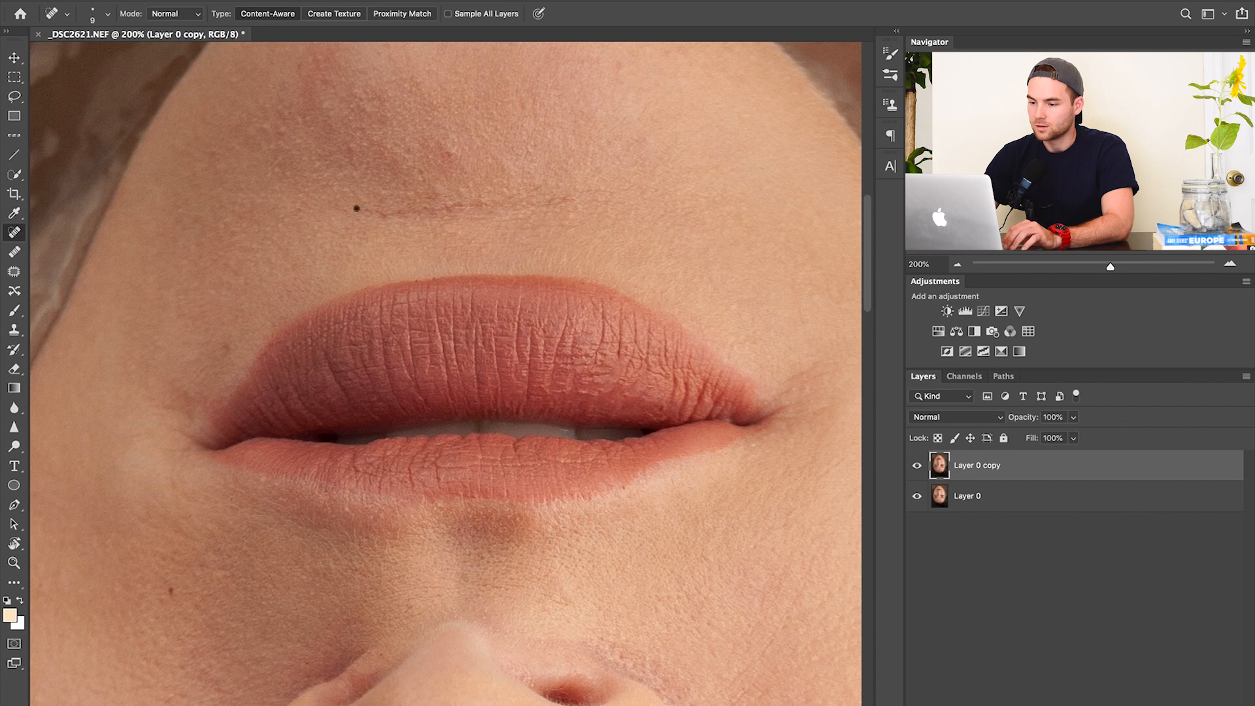
mouse_move(357, 208)
left_mouse_down()
mouse_move(389, 221)
mouse_move(465, 200)
mouse_move(506, 205)
mouse_move(550, 180)
mouse_move(589, 185)
mouse_move(578, 199)
mouse_move(599, 163)
left_mouse_up()
left_click(628, 144)
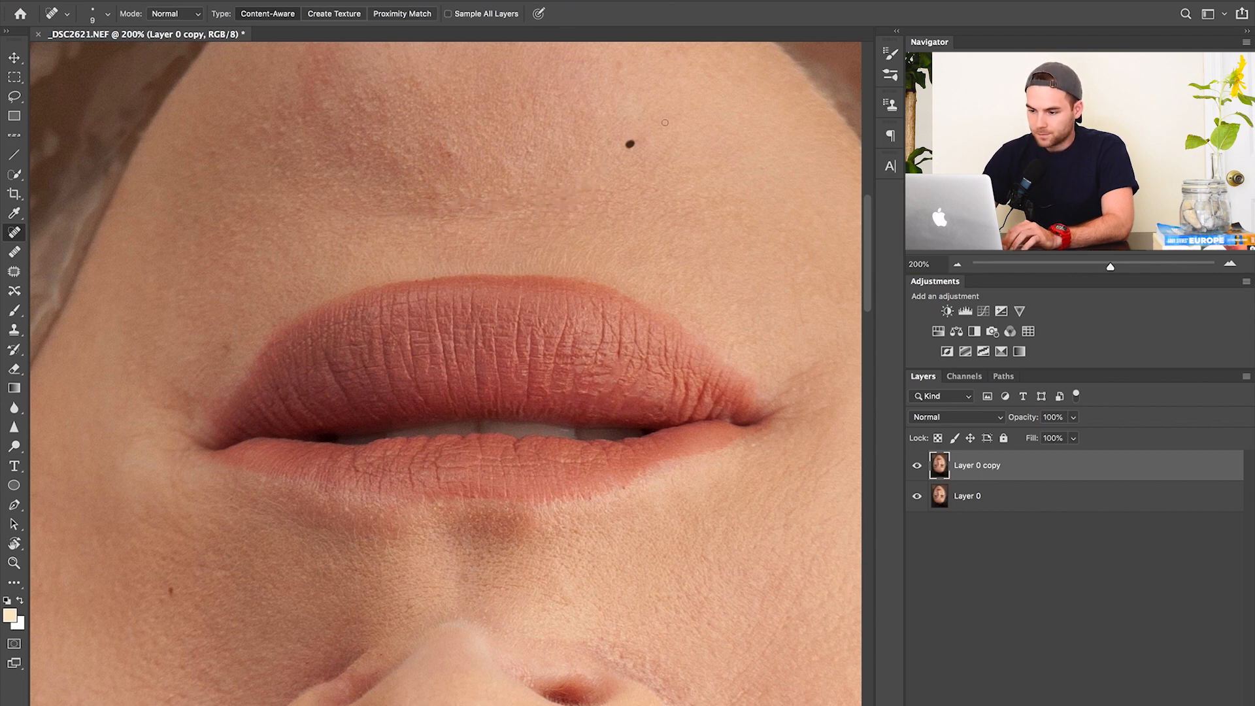
left_click_drag(436, 145, 473, 185)
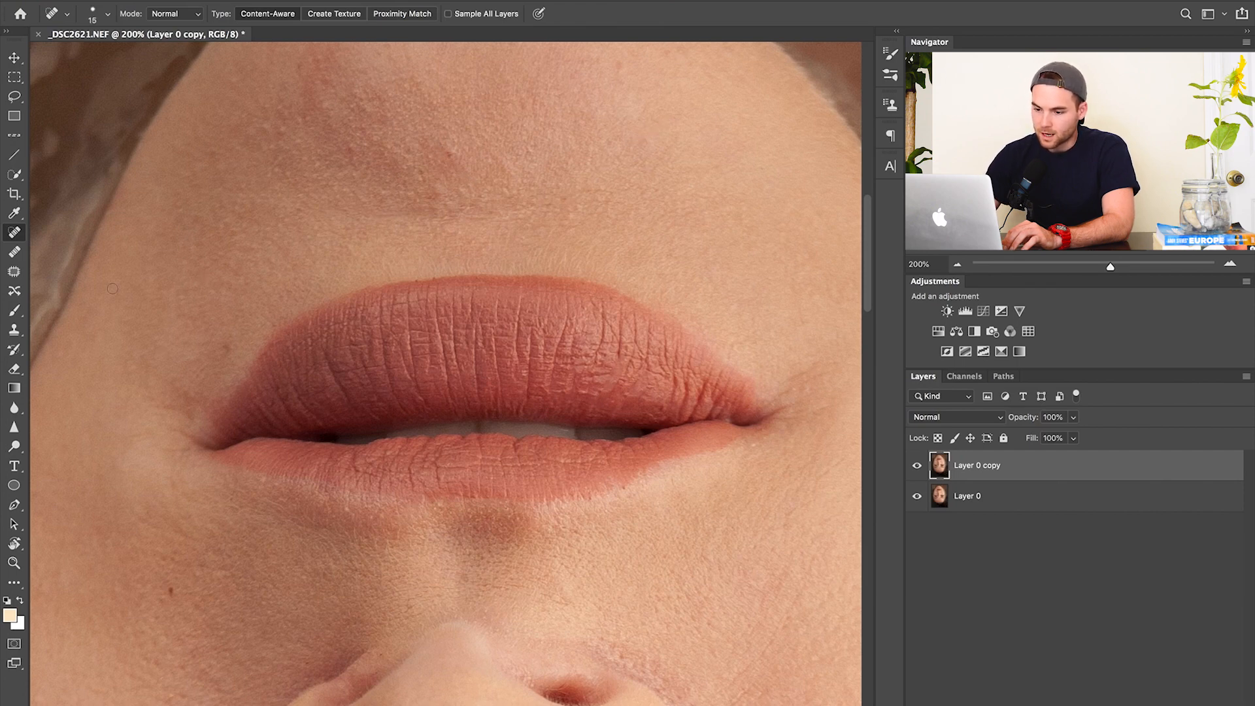
Heal the blemishes beside the shaded mouth corner and on the opposite side of the chin with a size 15 healing brush
left_click(224, 346)
left_click_drag(173, 387, 202, 402)
left_click(203, 413)
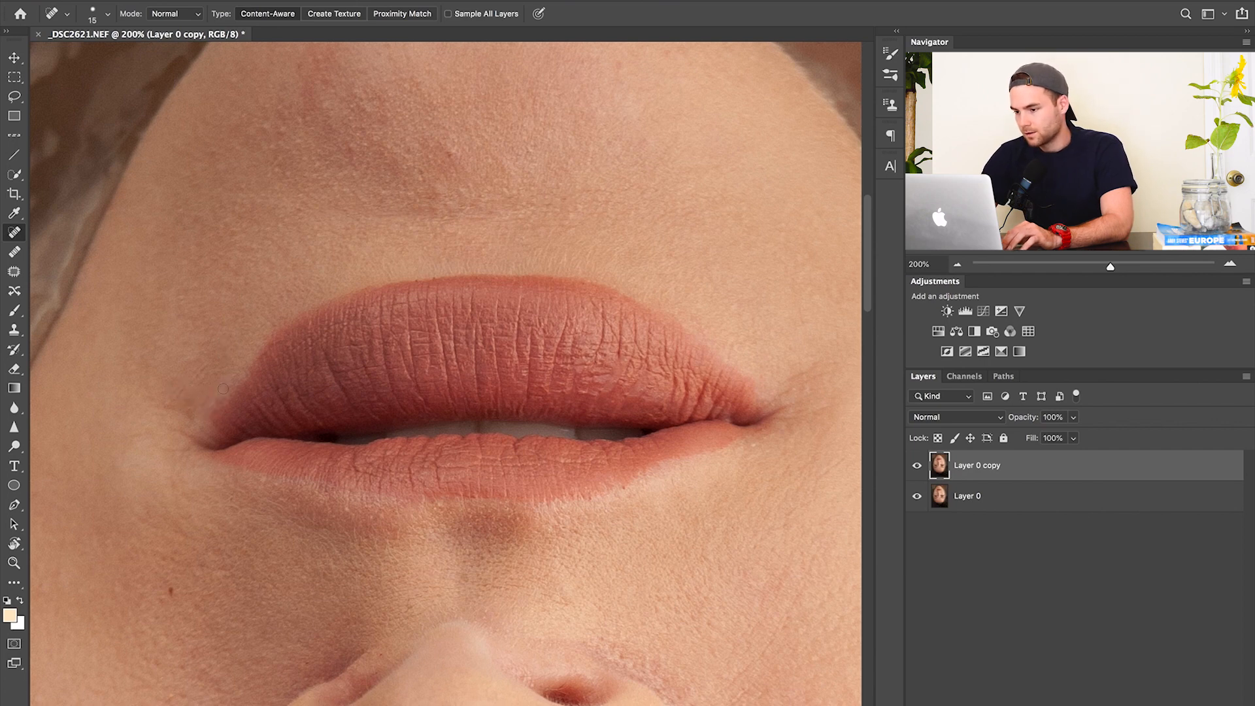
left_click(739, 218)
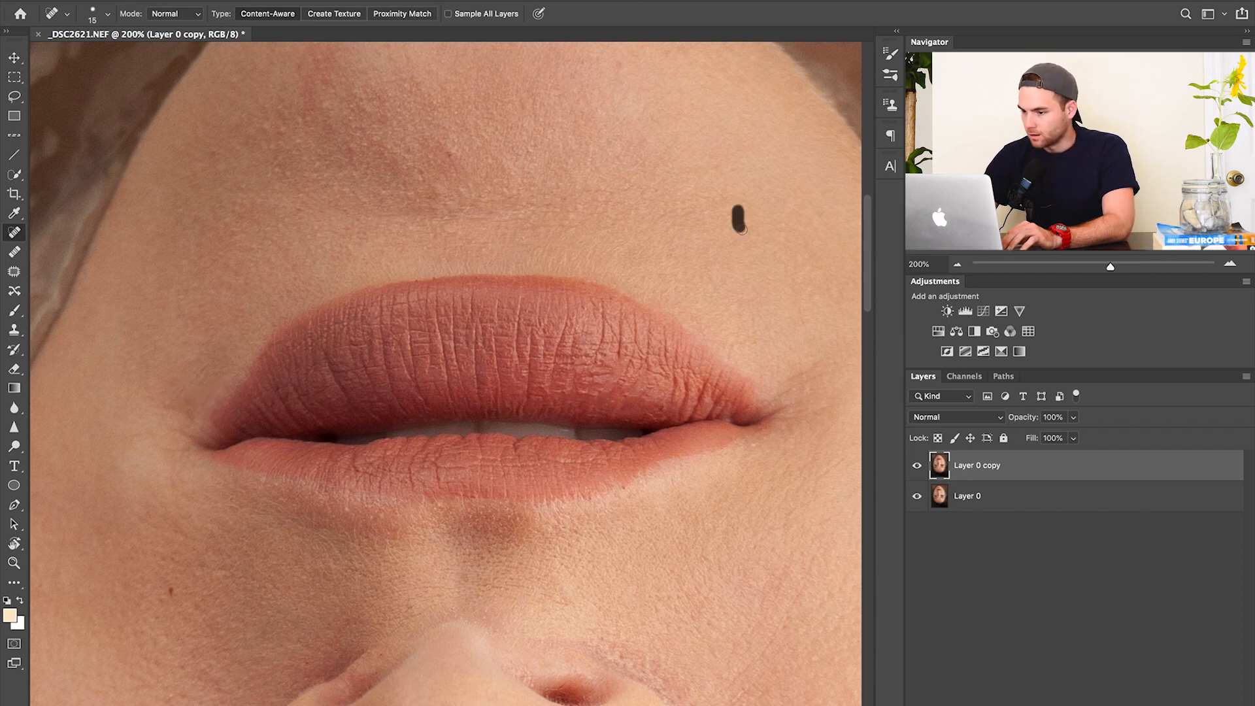
Heal the spot between nose and upper lip and the dark moles on the cheek beside the shaded side of the nose
scroll(655, 437, "down", 5)
scroll(654, 437, "left", 1)
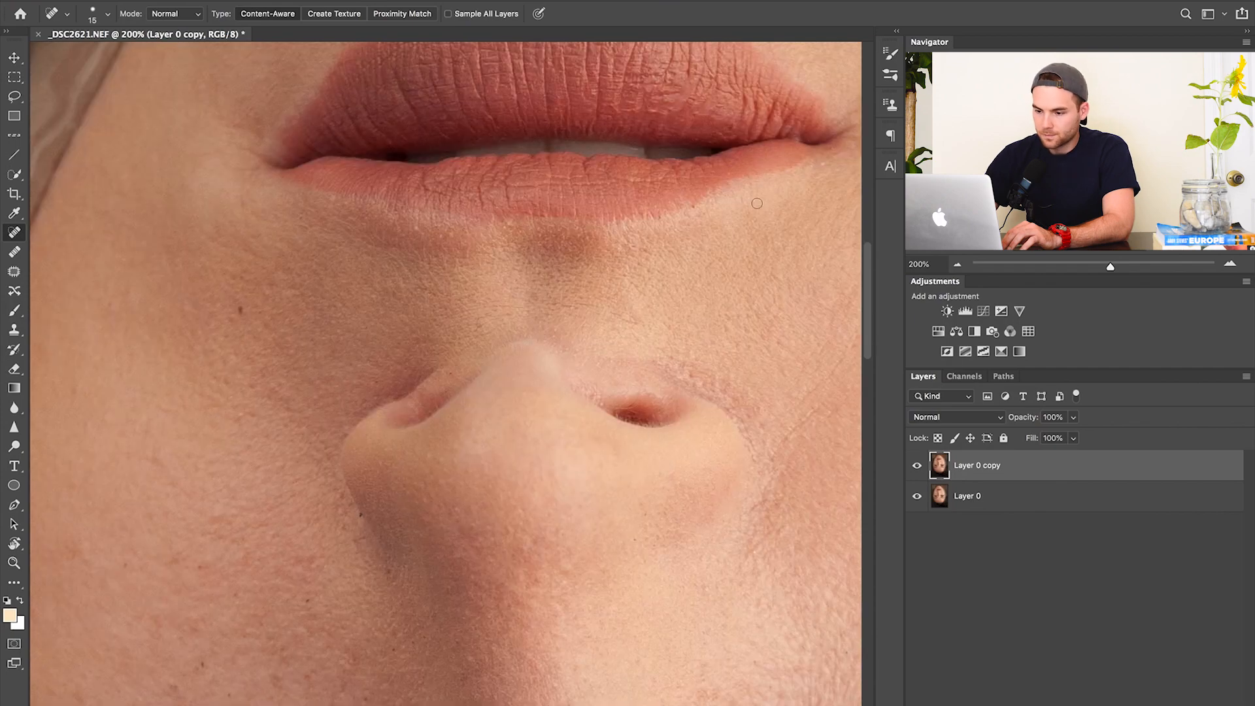
left_click(529, 295)
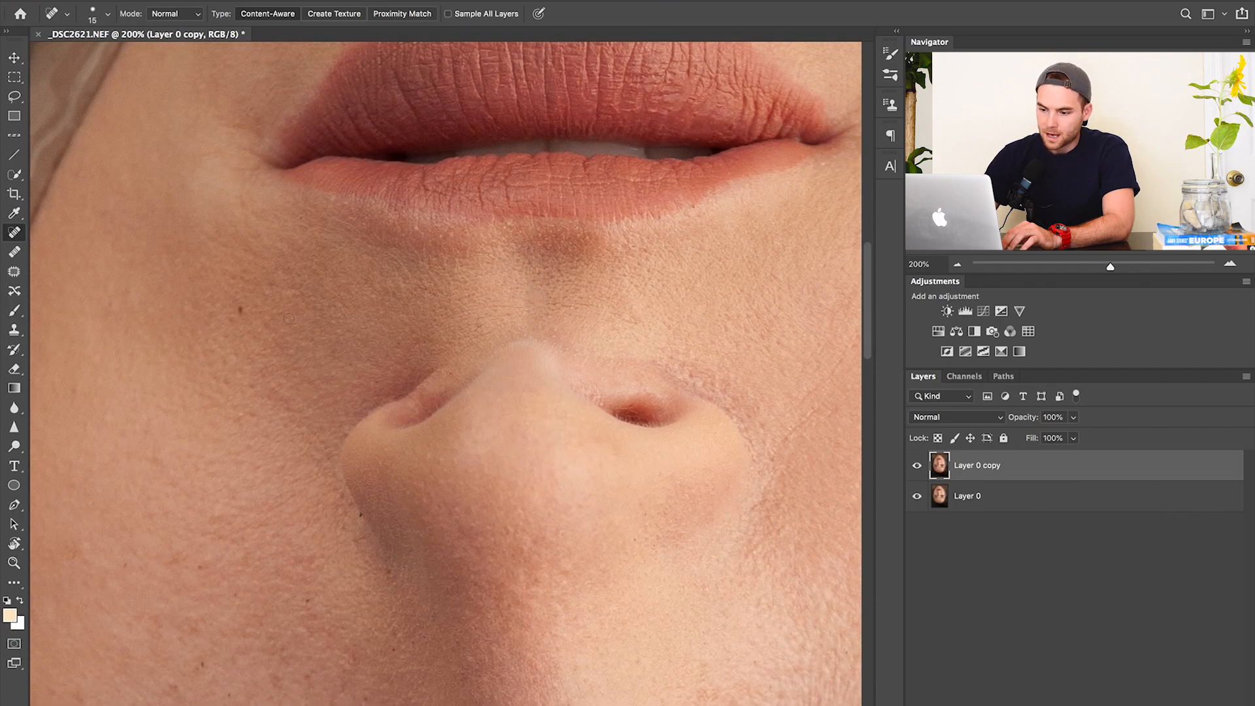
left_click(239, 310)
left_click(237, 417)
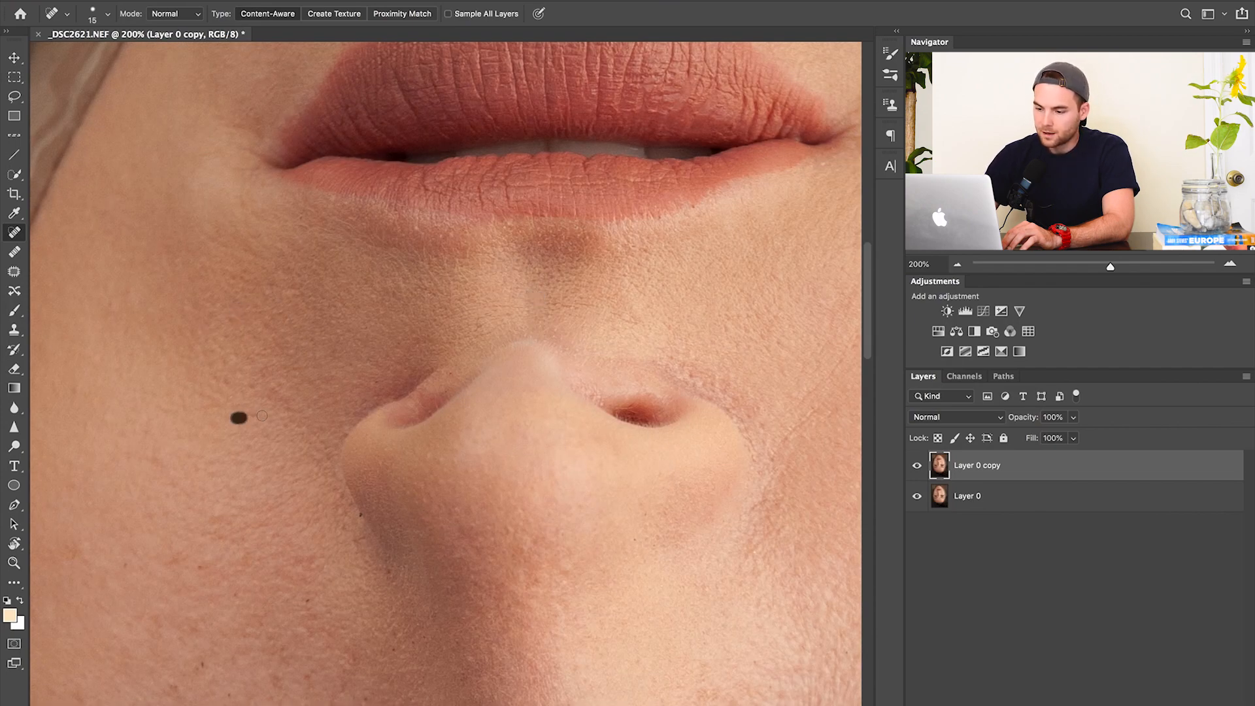
left_click(302, 557)
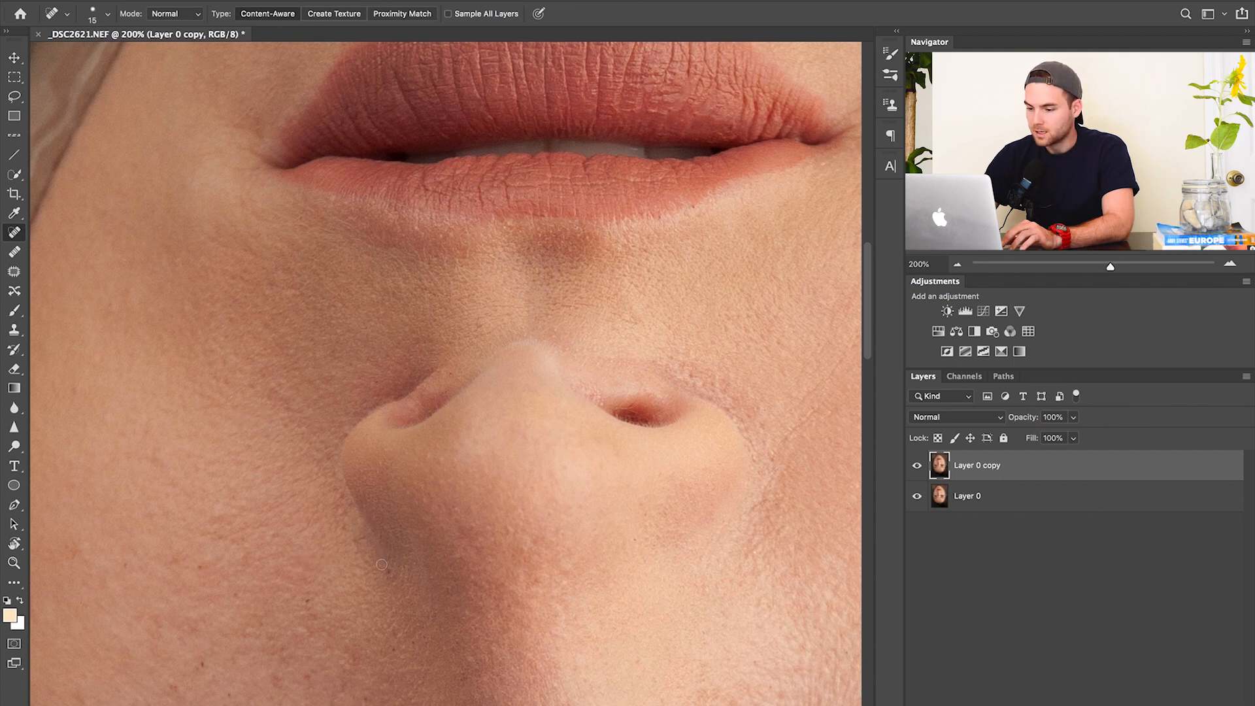
Heal the blemishes along the tip and shaded side of the nose with the size 15 healing brush
left_click_drag(439, 505, 493, 567)
left_click_drag(462, 508, 508, 509)
left_click_drag(533, 586, 574, 559)
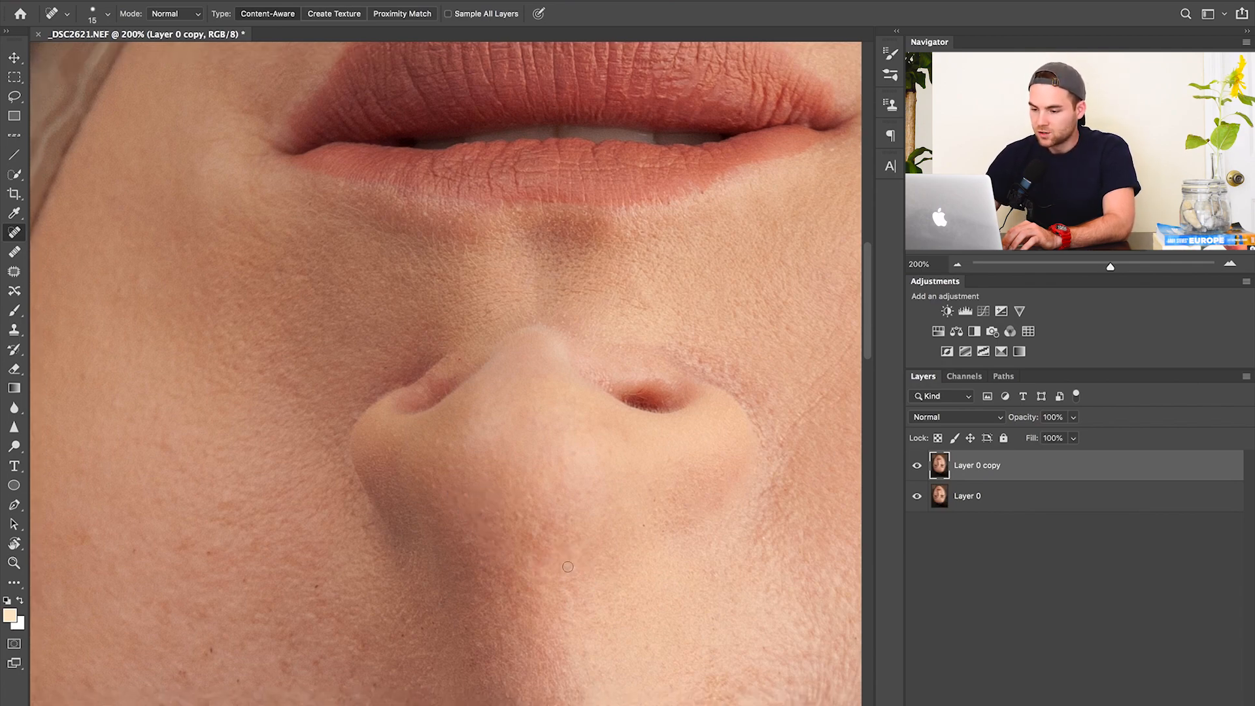
Heal the scattered spots across the middle of the shaded cheek
scroll(686, 521, "down", 5)
scroll(686, 522, "left", 5)
left_click(376, 489)
left_click(462, 500)
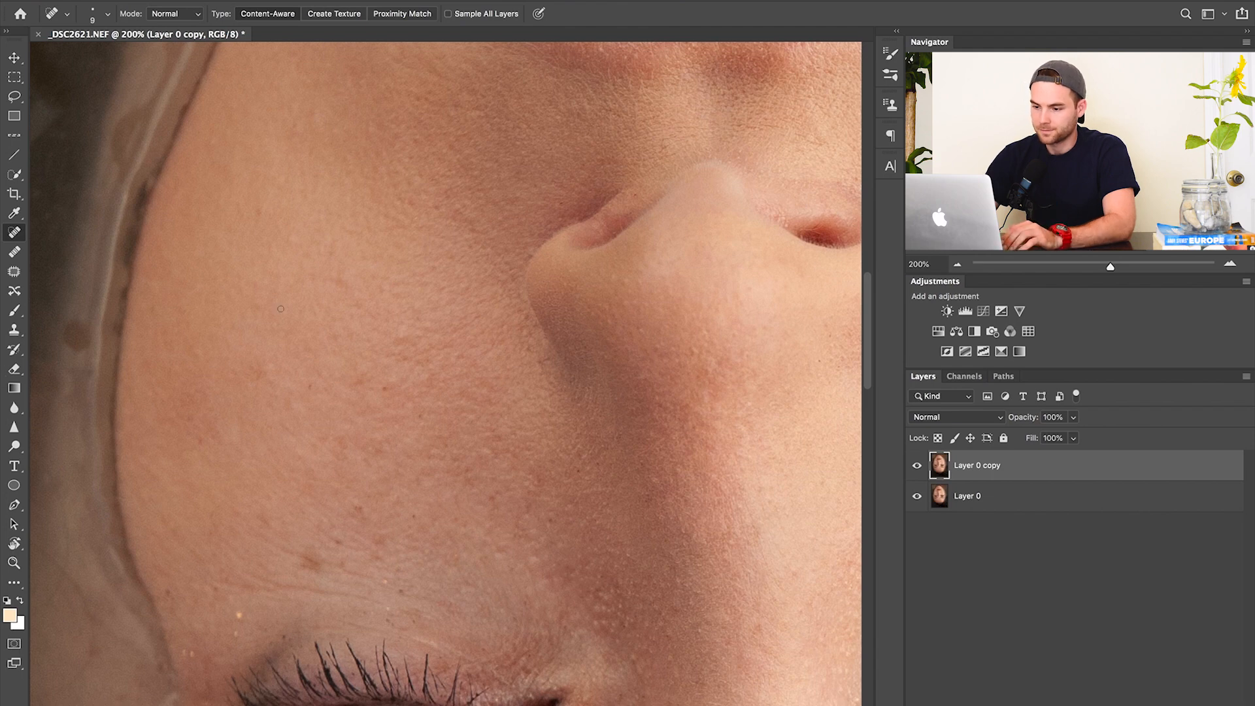
left_click_drag(342, 279, 382, 321)
left_click_drag(307, 390, 318, 380)
Heal the marks and fine lines on the upper cheek beneath the eye with a size 9 healing brush
left_click_drag(324, 575, 262, 533)
left_click(336, 573)
left_click_drag(334, 575, 369, 570)
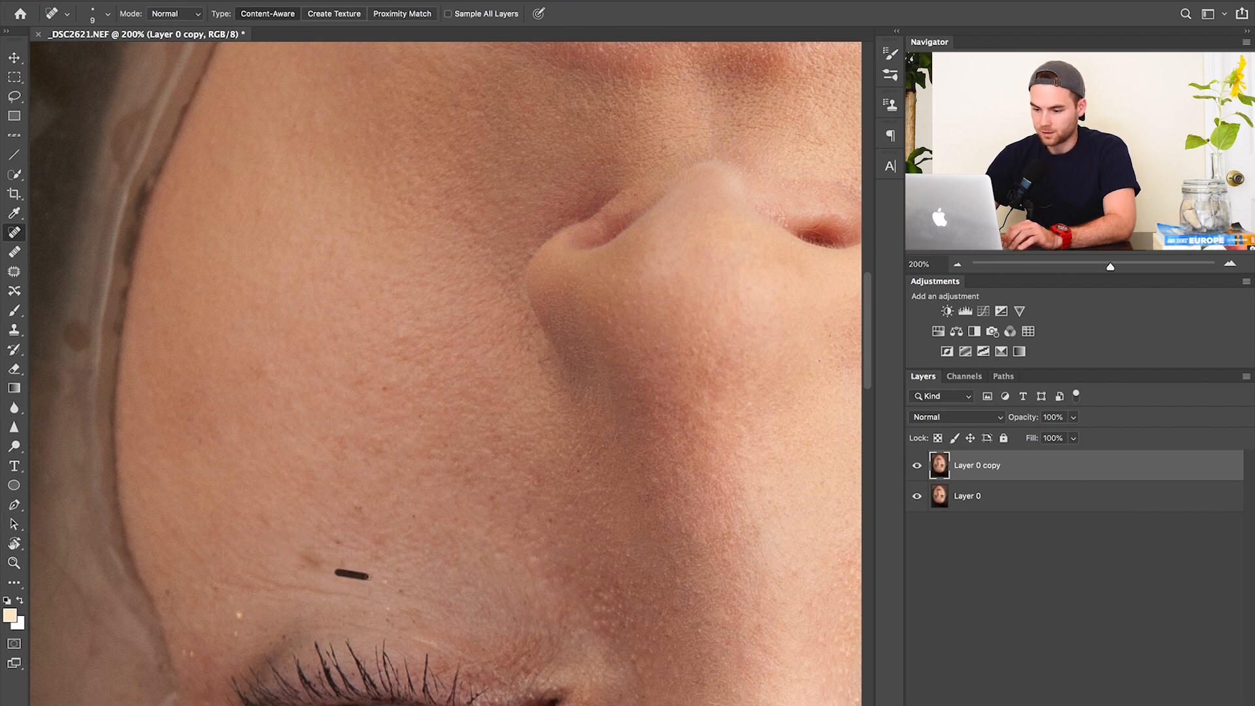
left_click_drag(285, 584, 248, 571)
left_click(216, 583)
left_click_drag(306, 589, 276, 588)
left_click_drag(377, 600, 304, 586)
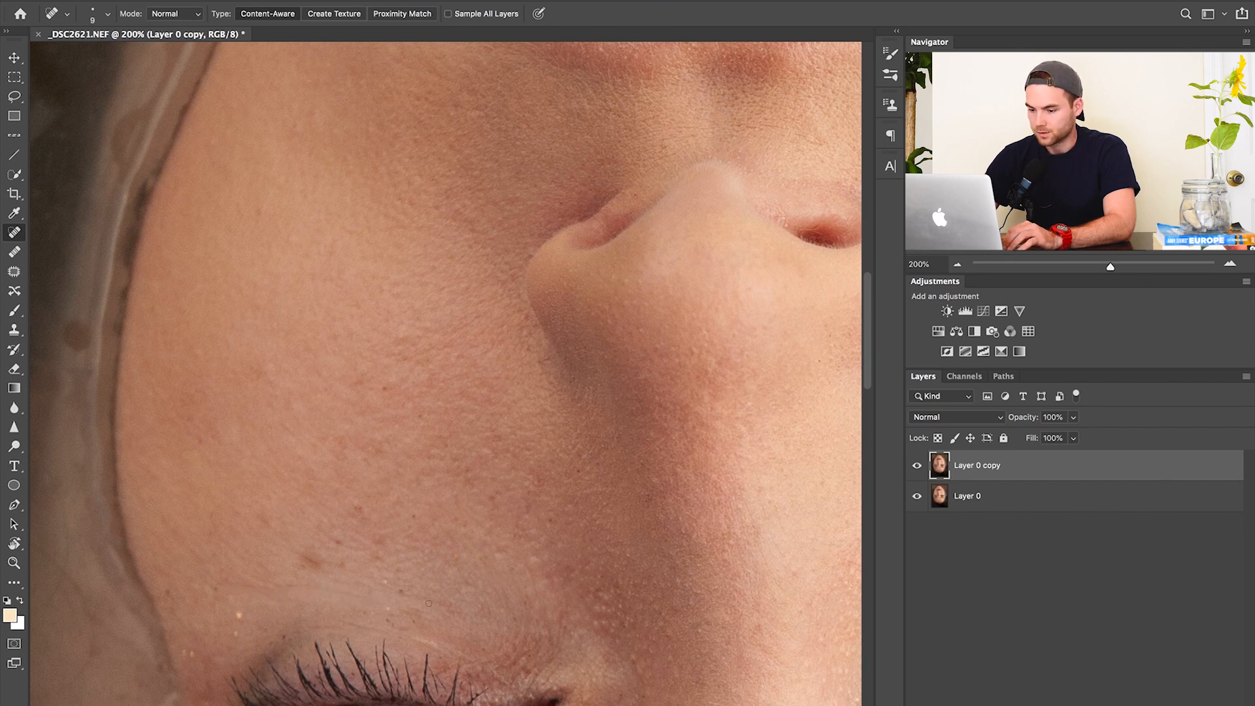
Heal the remaining dark specks on the upper cheek and the fine line close to the lashes
mouse_move(423, 596)
left_mouse_down()
mouse_move(458, 611)
mouse_move(426, 592)
left_mouse_up()
left_click(415, 516)
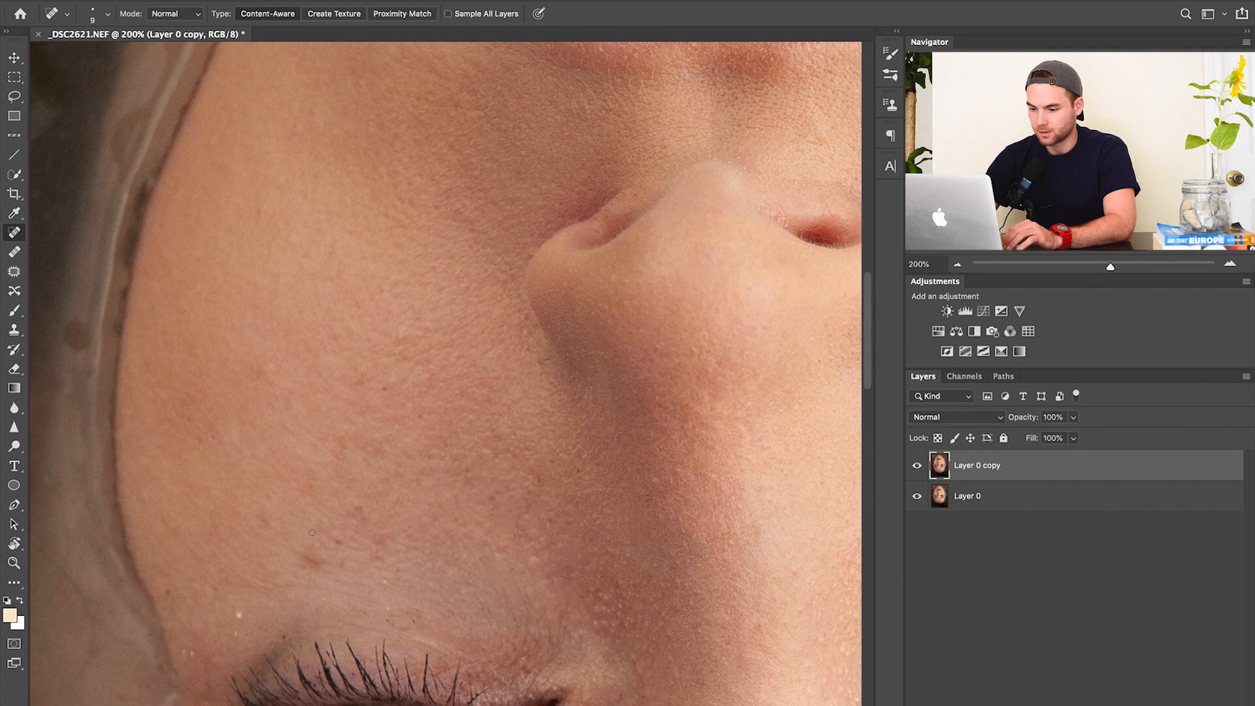
left_click_drag(343, 546, 320, 529)
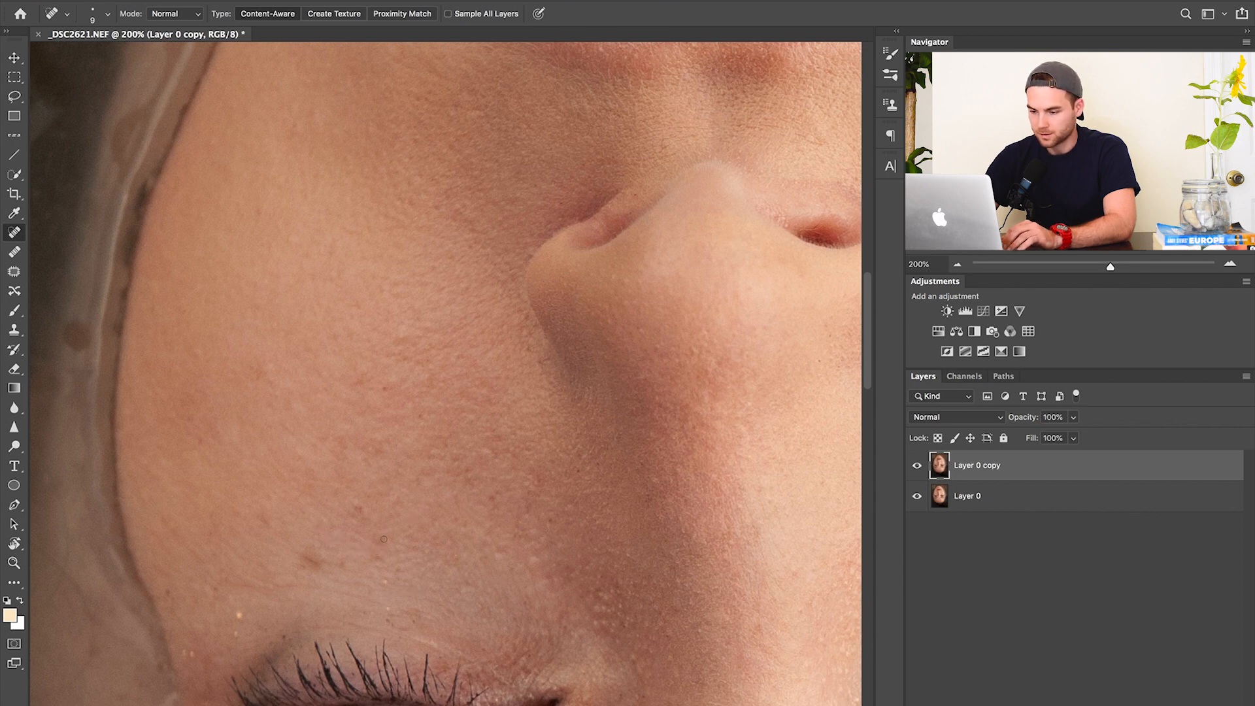
left_click(372, 542)
mouse_move(304, 552)
left_mouse_down()
mouse_move(334, 578)
mouse_move(378, 588)
mouse_move(282, 585)
mouse_move(393, 604)
mouse_move(369, 592)
mouse_move(383, 590)
mouse_move(417, 606)
mouse_move(409, 632)
left_mouse_up()
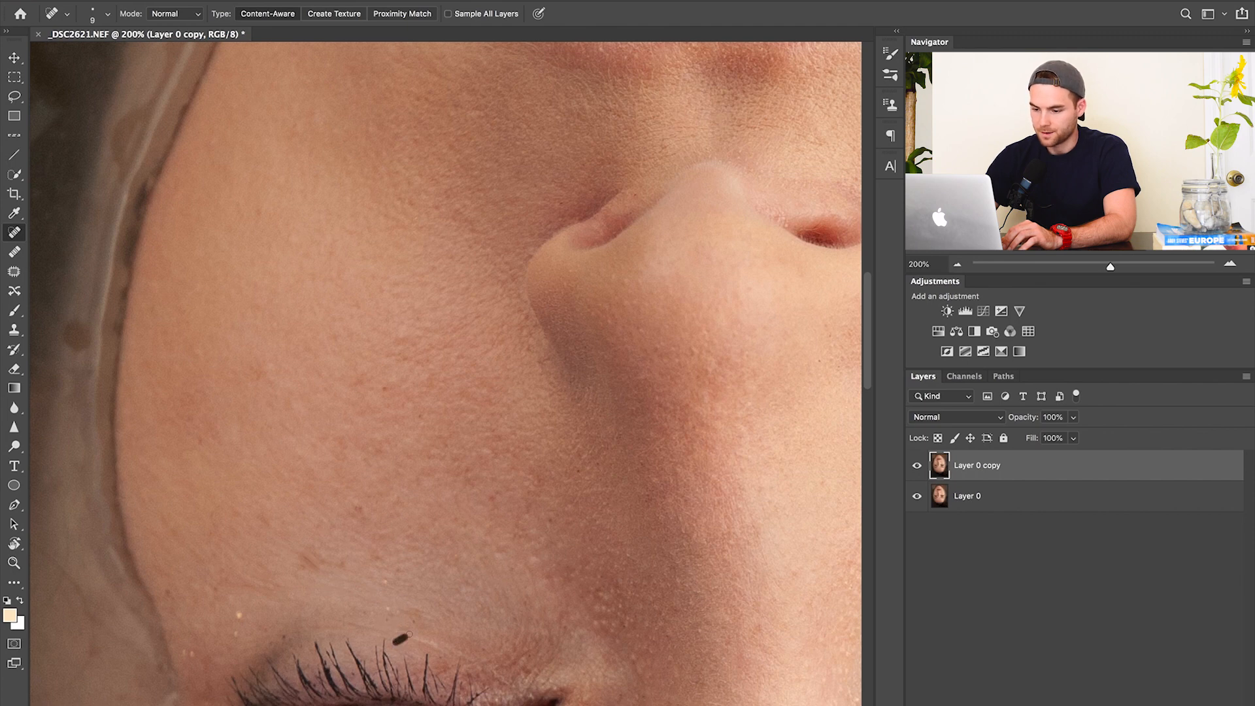
Heal the specks near the outer end of the lashes and the brown mark on the upper cheek
left_click(259, 628)
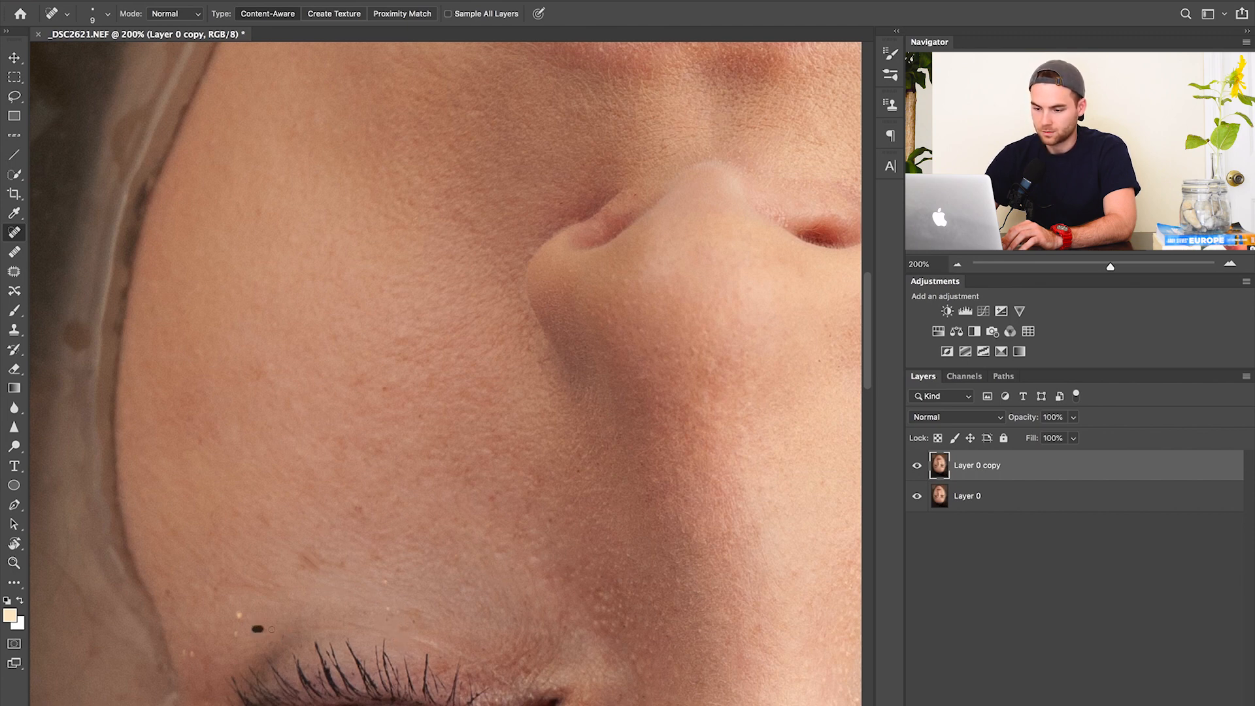
left_click(270, 645)
left_click(281, 636)
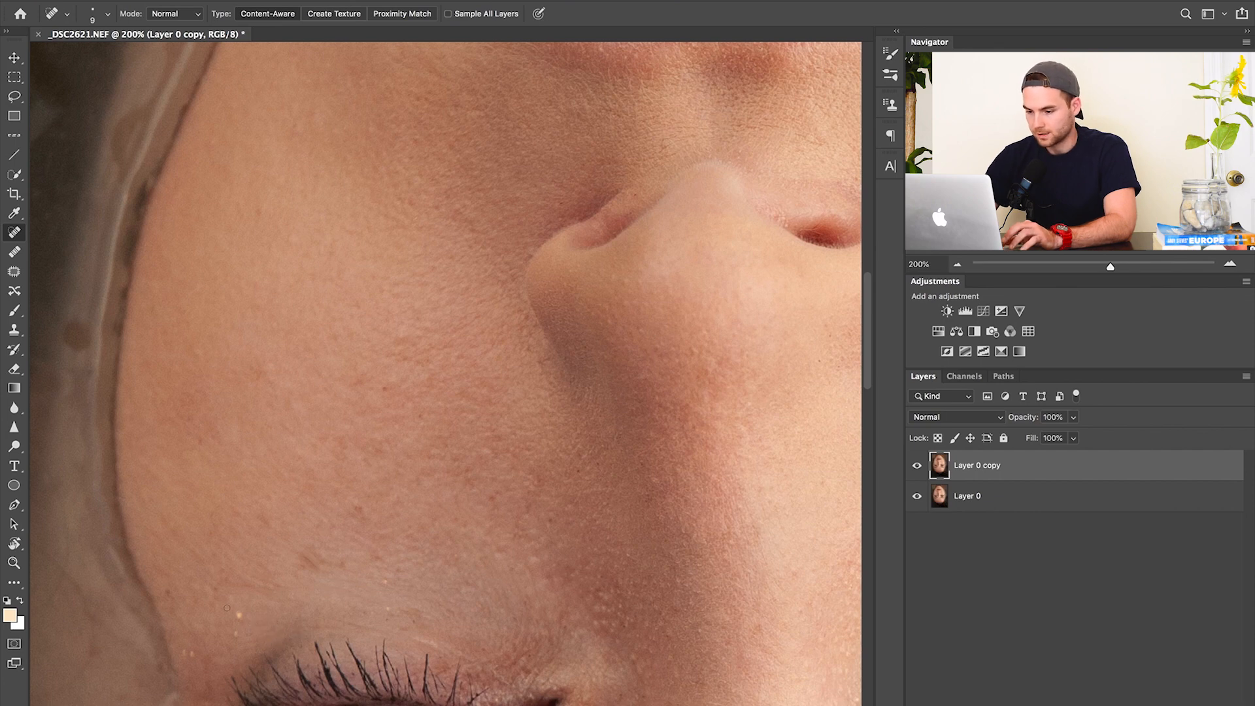
mouse_move(245, 581)
left_mouse_down()
mouse_move(291, 586)
mouse_move(300, 557)
mouse_move(328, 575)
left_mouse_up()
left_click(300, 557)
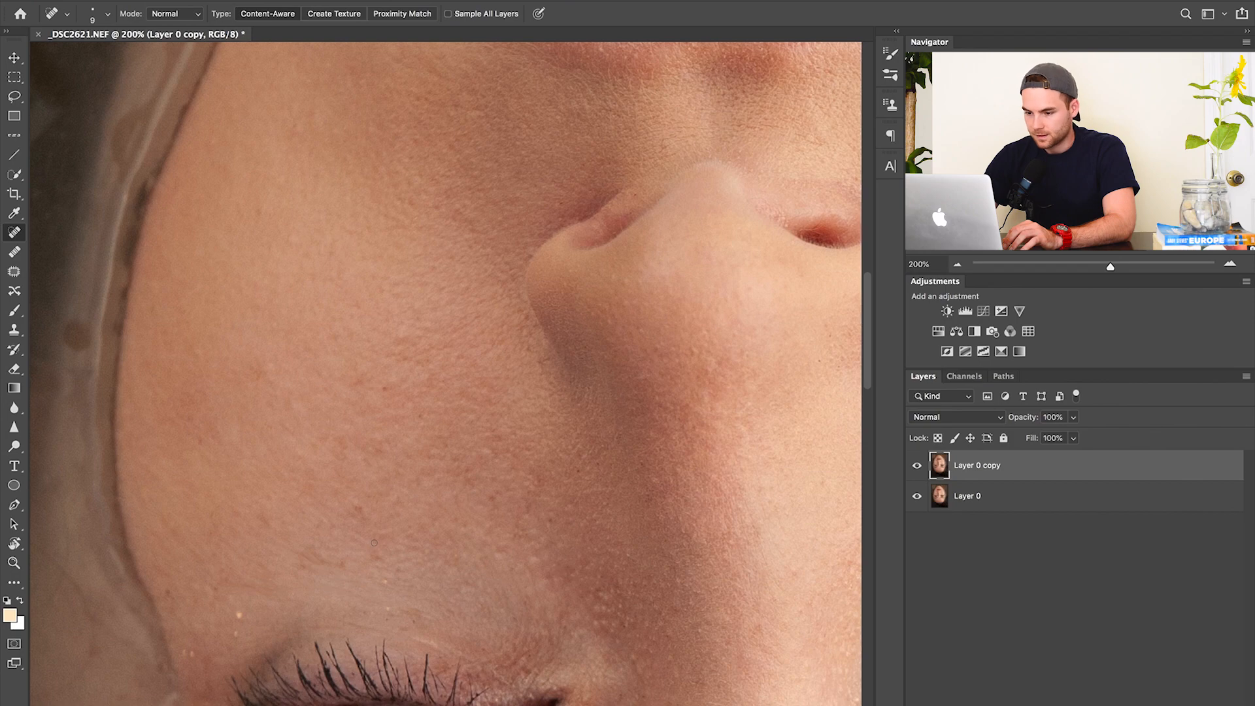
Heal the small bumps beside the inner eye corner and along the bridge of the nose
scroll(374, 542, "right", 5)
scroll(425, 471, "down", 3)
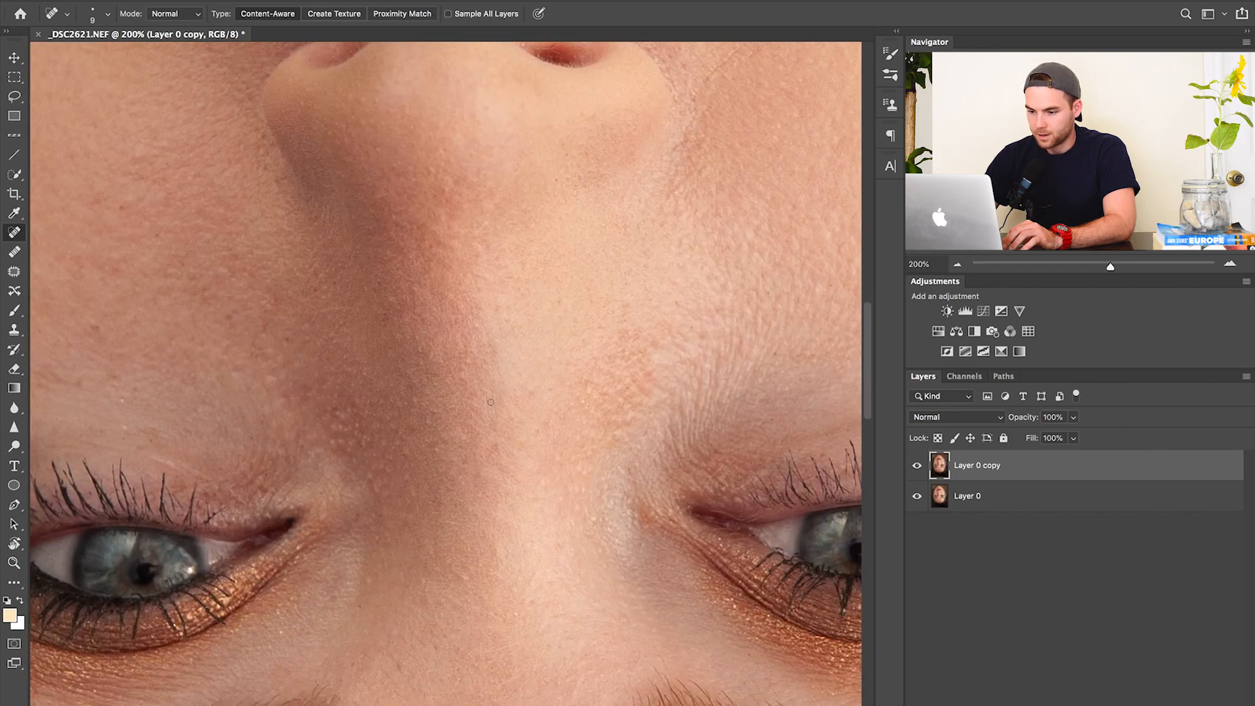
left_click(341, 447)
mouse_move(325, 429)
left_mouse_down()
mouse_move(357, 430)
mouse_move(342, 417)
mouse_move(351, 424)
mouse_move(330, 442)
mouse_move(377, 431)
left_mouse_up()
left_click(335, 413)
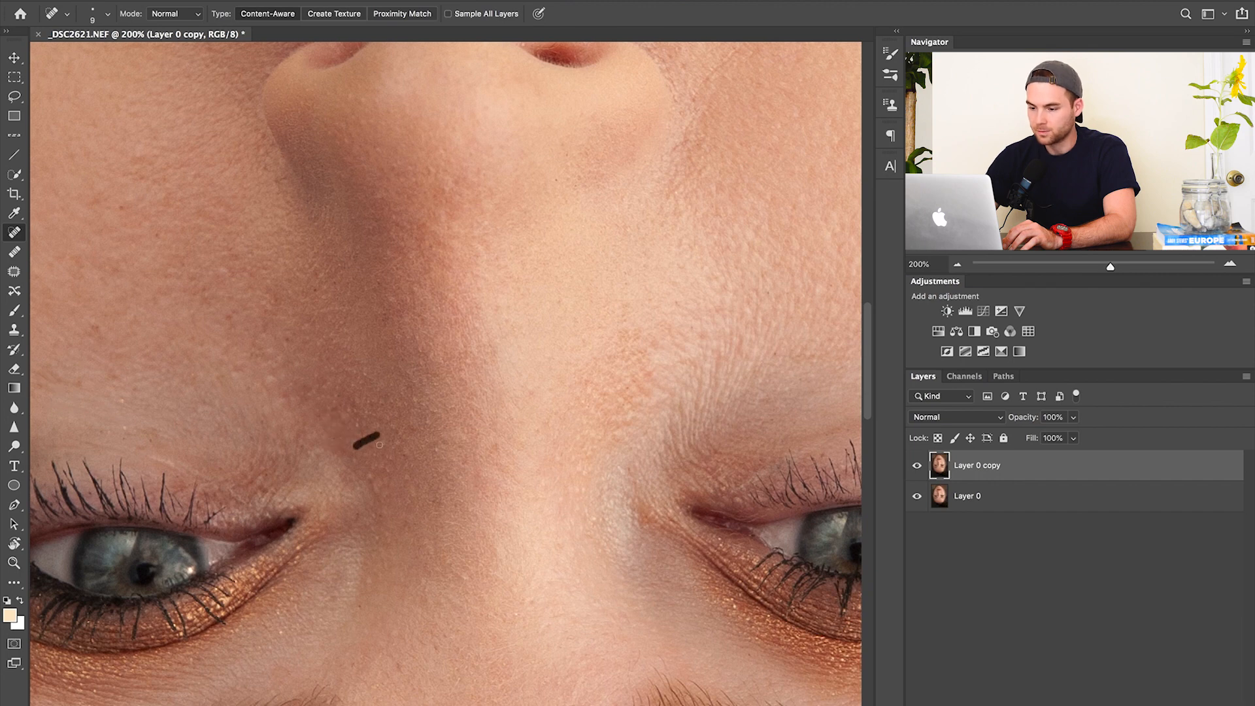
mouse_move(381, 495)
left_mouse_down()
mouse_move(379, 519)
mouse_move(417, 515)
left_mouse_up()
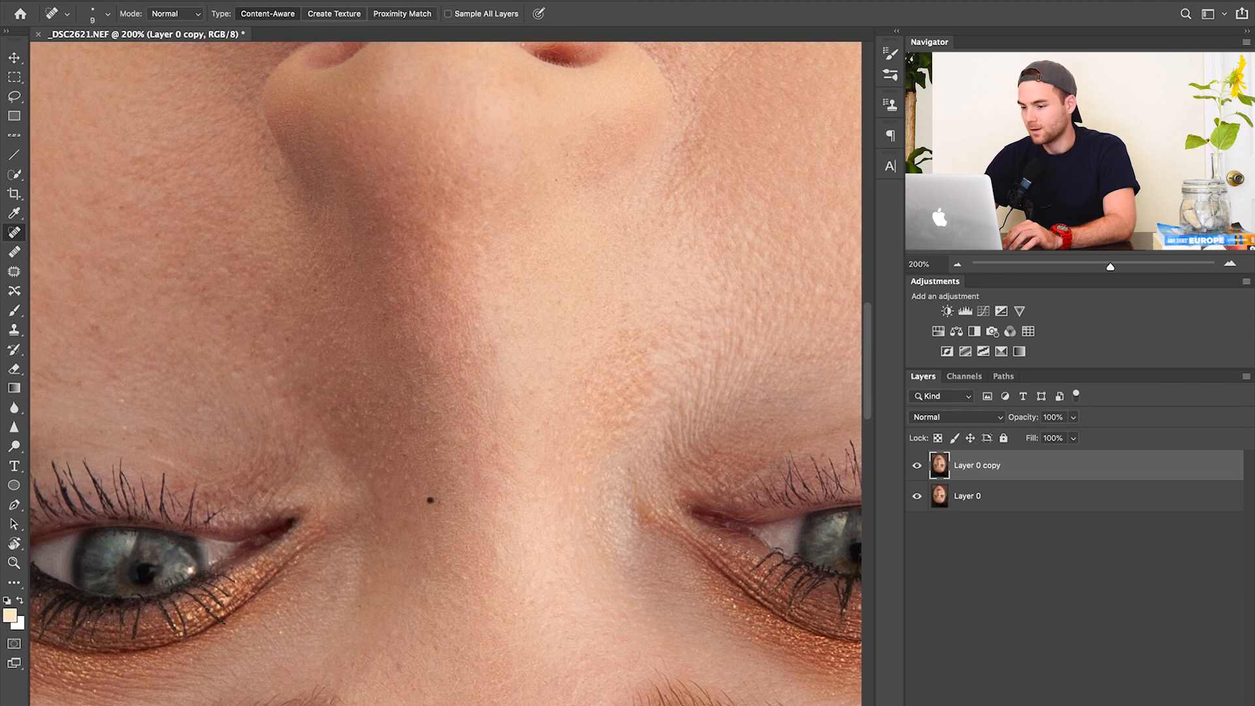
left_click(496, 445)
left_click_drag(527, 392, 540, 385)
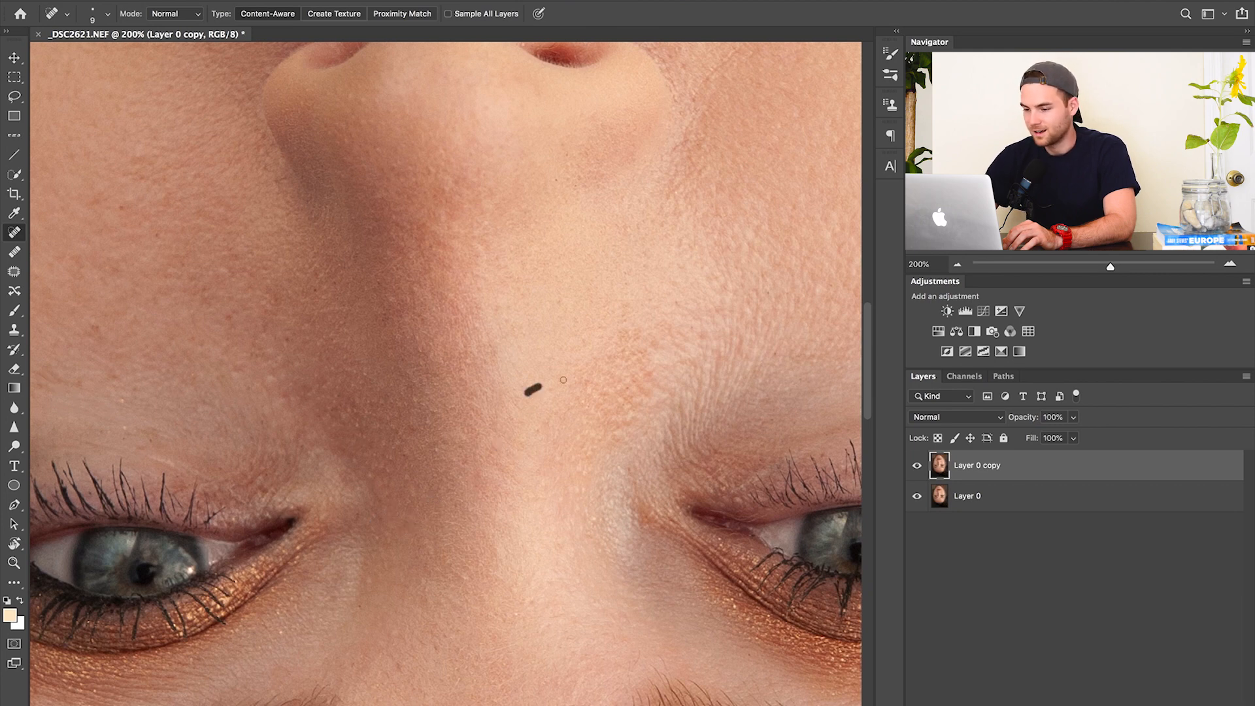
Heal the spots between the eyes and the red blemish on the forehead near the sparser eyebrow
scroll(732, 324, "down", 6)
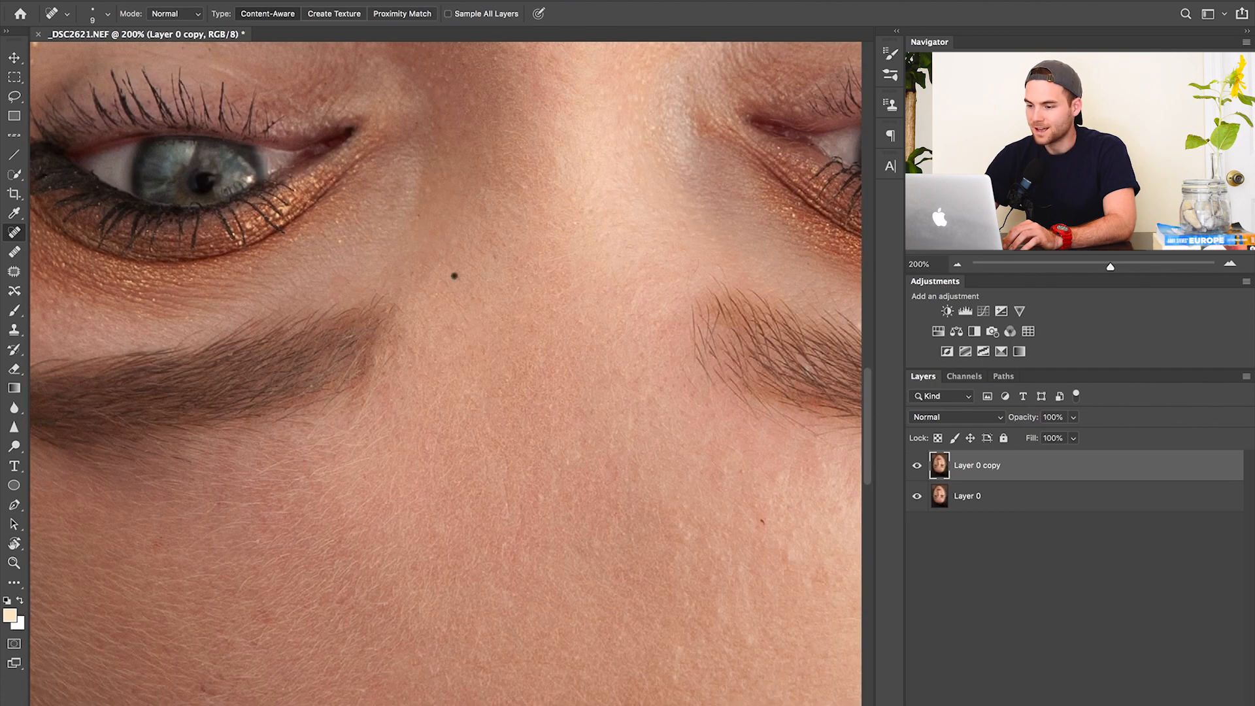
left_click(461, 281)
left_click(499, 259)
left_click_drag(573, 230, 582, 222)
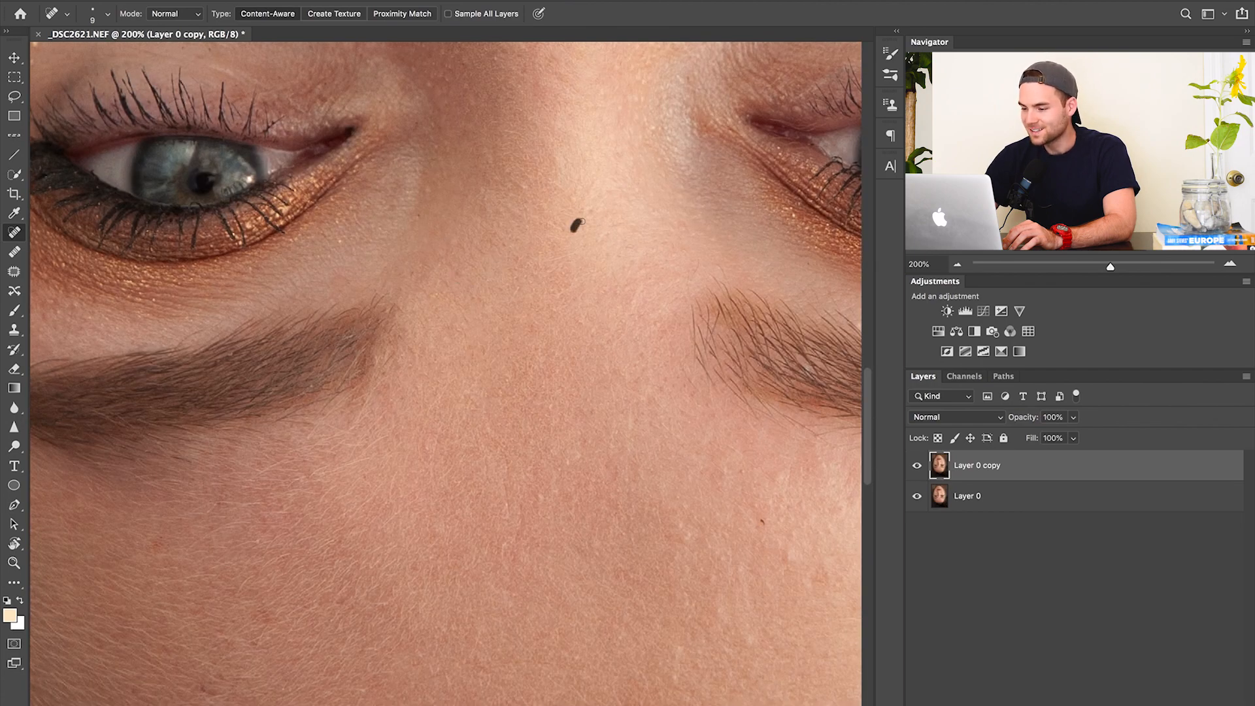
left_click_drag(782, 552, 794, 588)
Heal the red spot on the forehead beside the shaded side's eyebrow with a size 20 healing brush
scroll(554, 531, "left", 6)
scroll(554, 531, "down", 3)
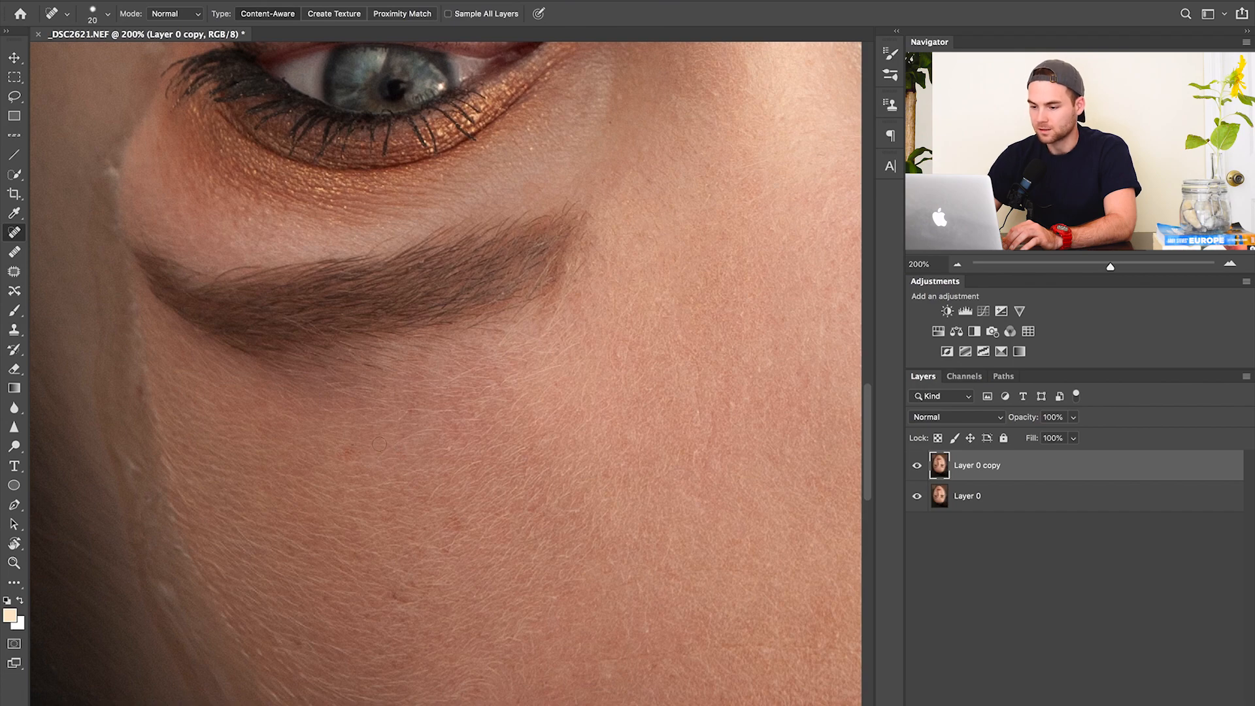
left_click(341, 449)
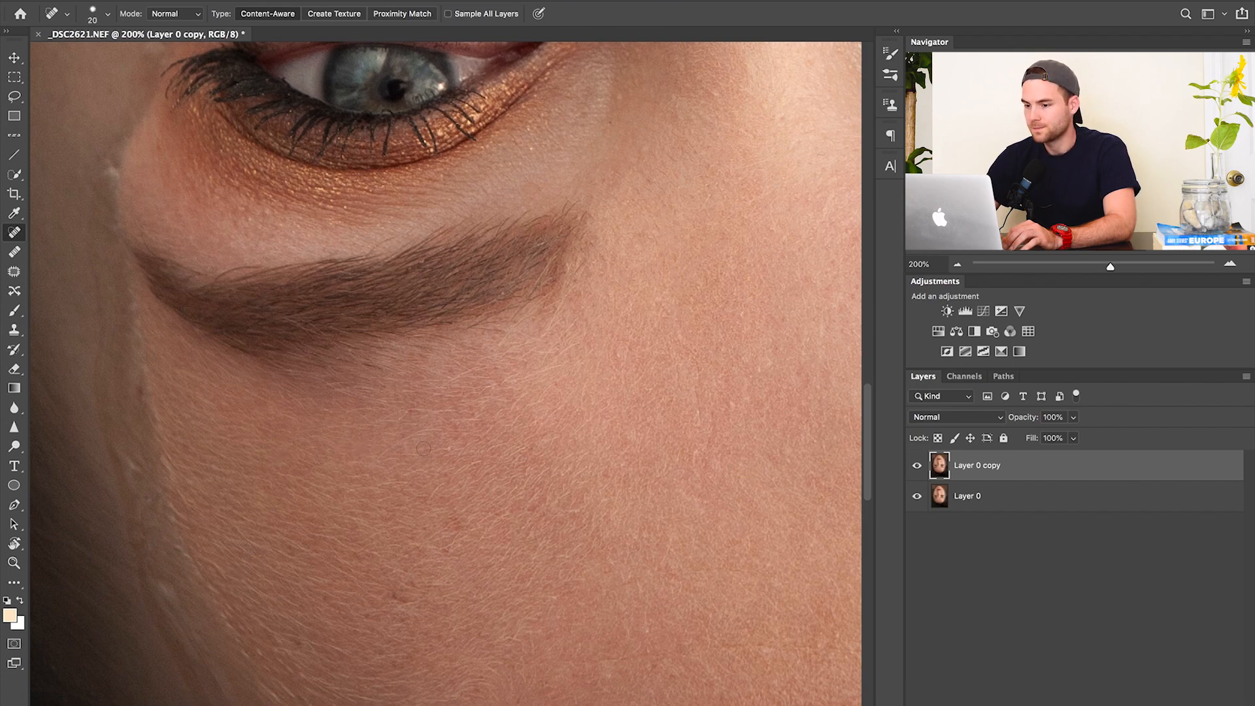
scroll(487, 555, "left", 10)
scroll(487, 554, "up", 6)
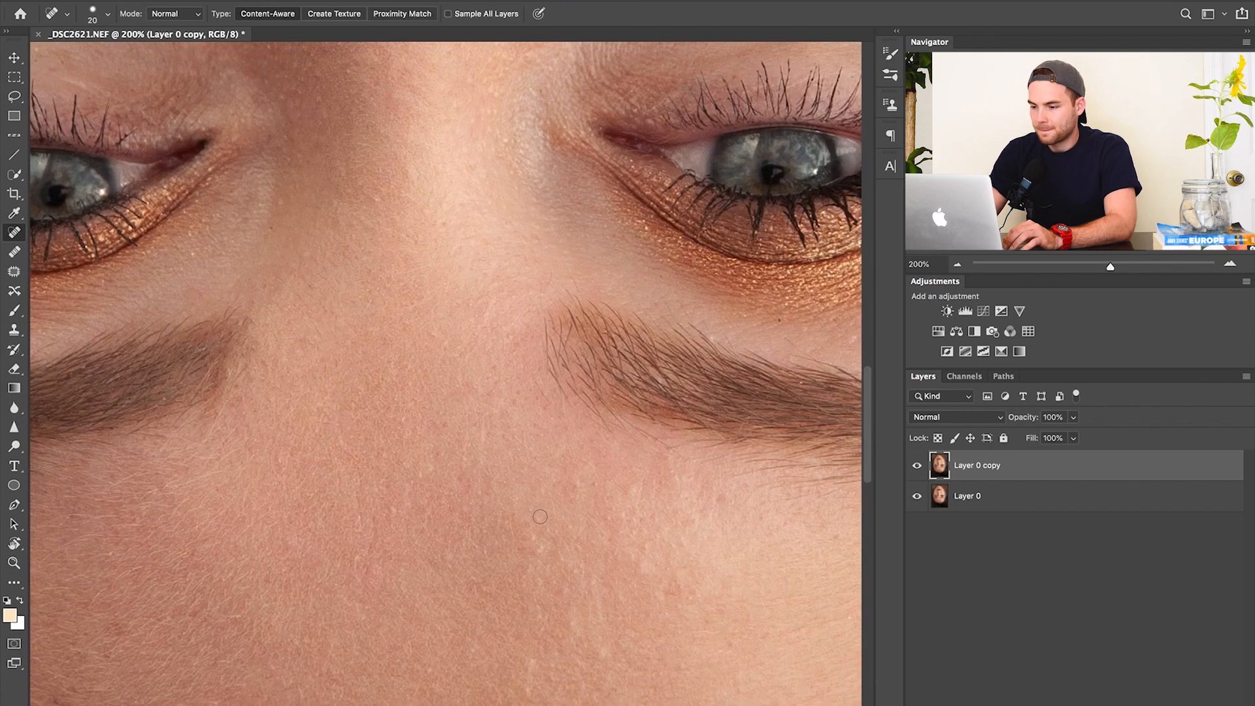
Compare the retouched portrait with the original by hiding and showing the duplicated layer at full image view
key("super+0")
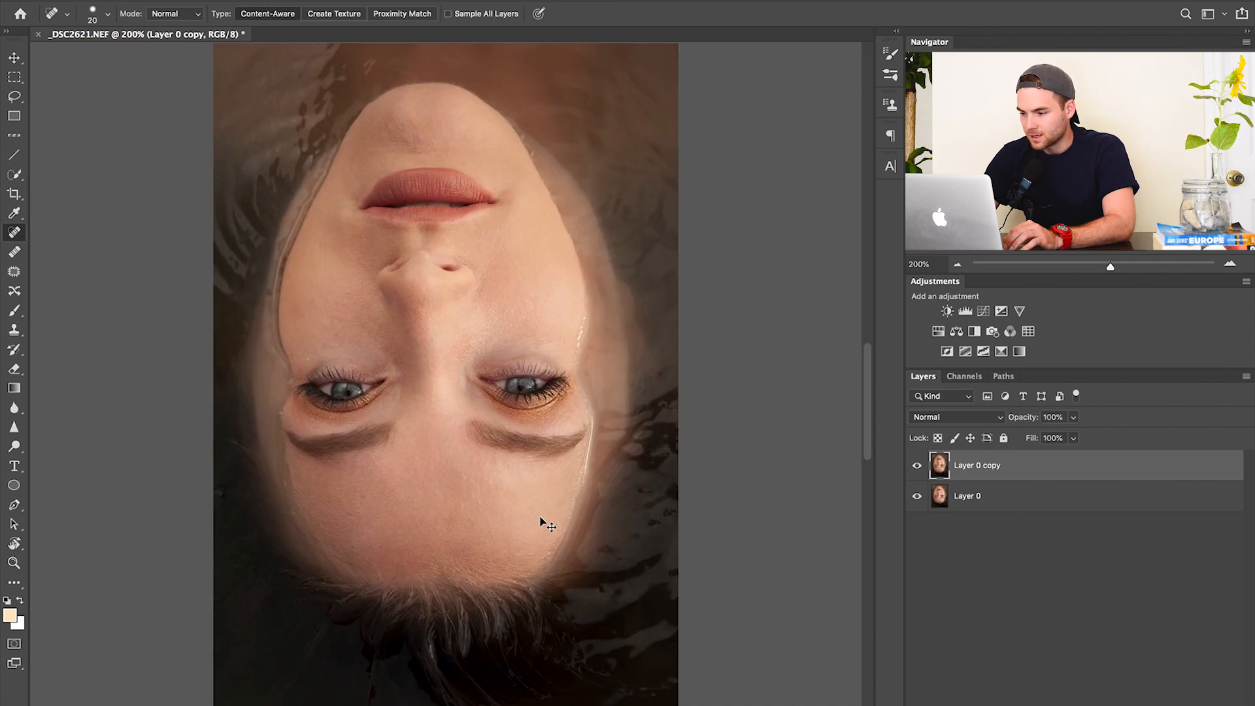
left_click(916, 465)
left_click(918, 465)
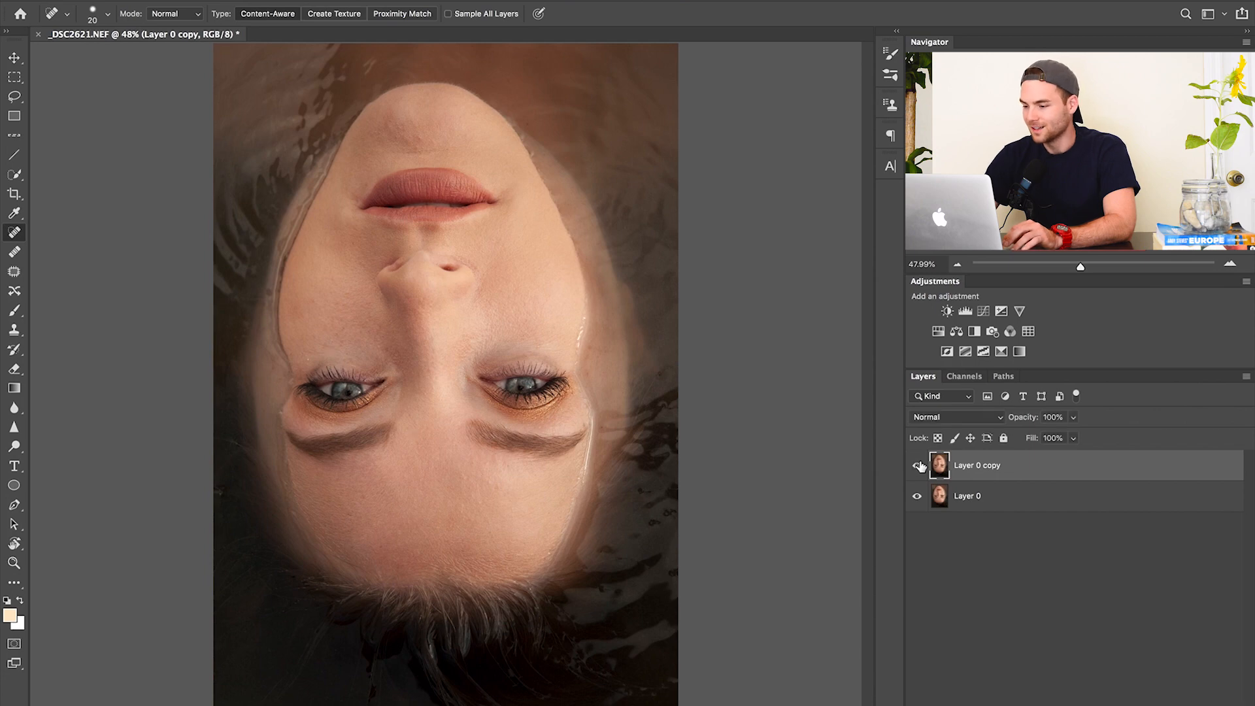
Flip the canvas vertically so the portrait stands upright with the hair above the face
left_click(967, 497)
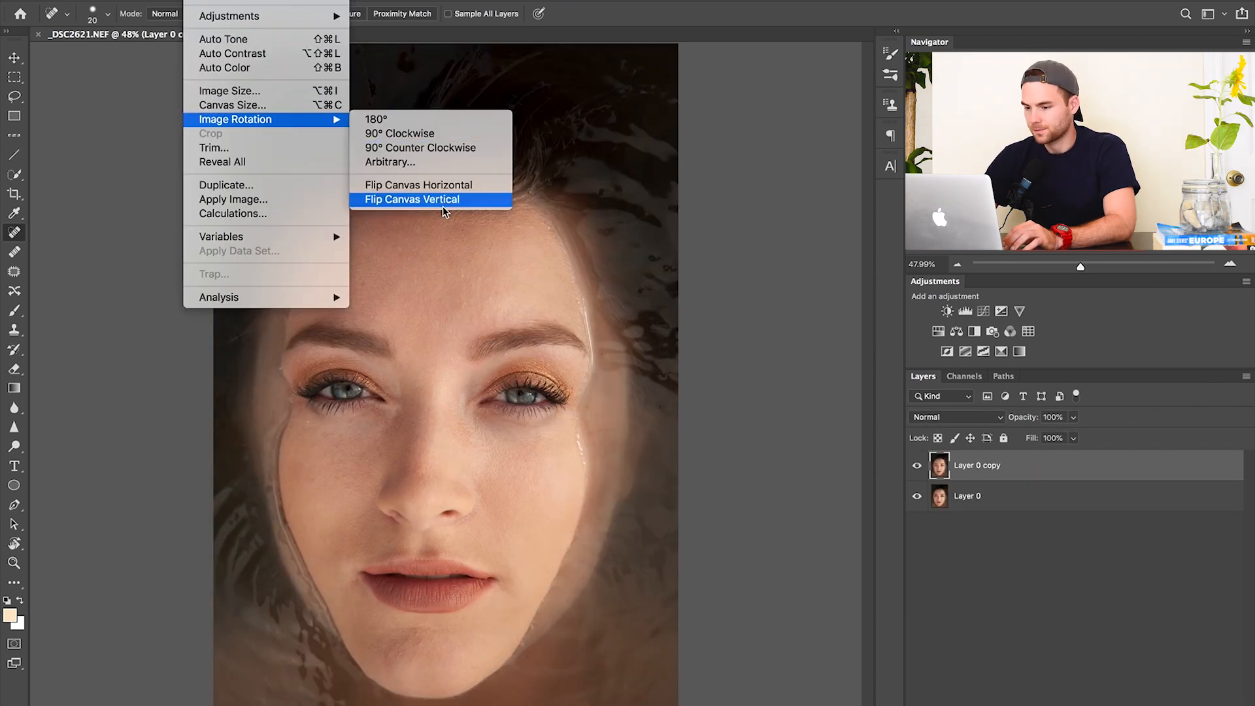
left_click(442, 200)
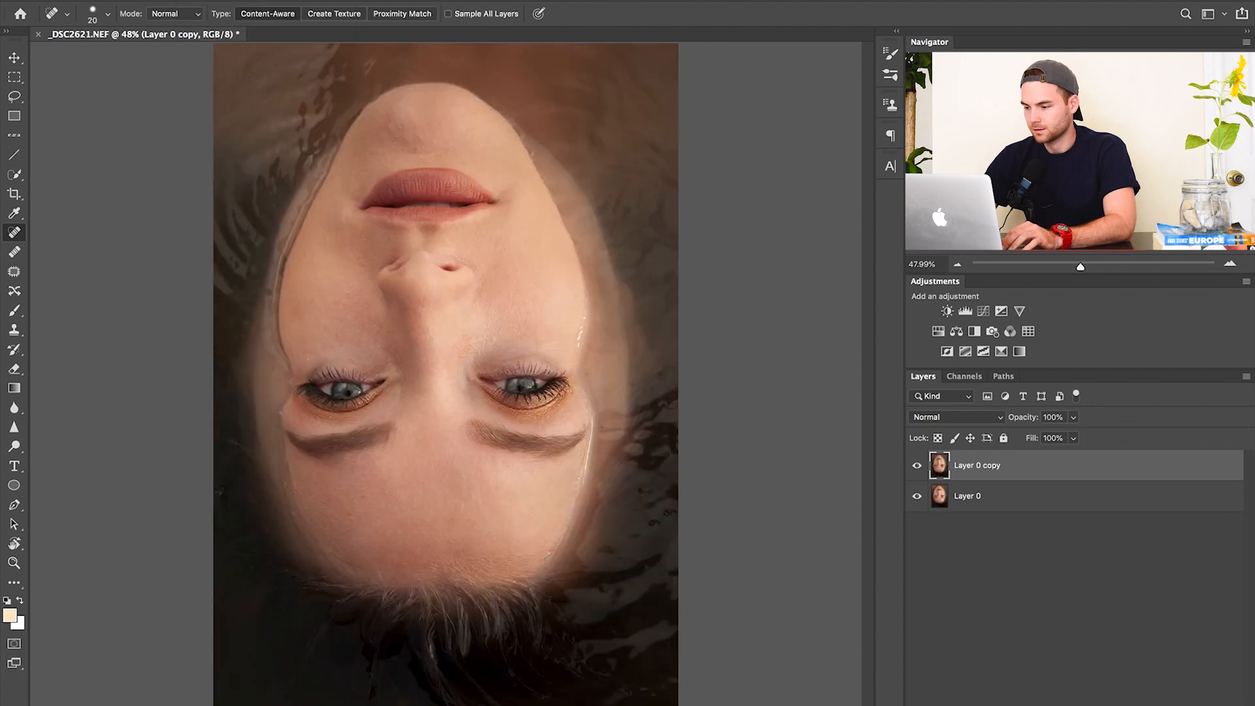
key("super+z")
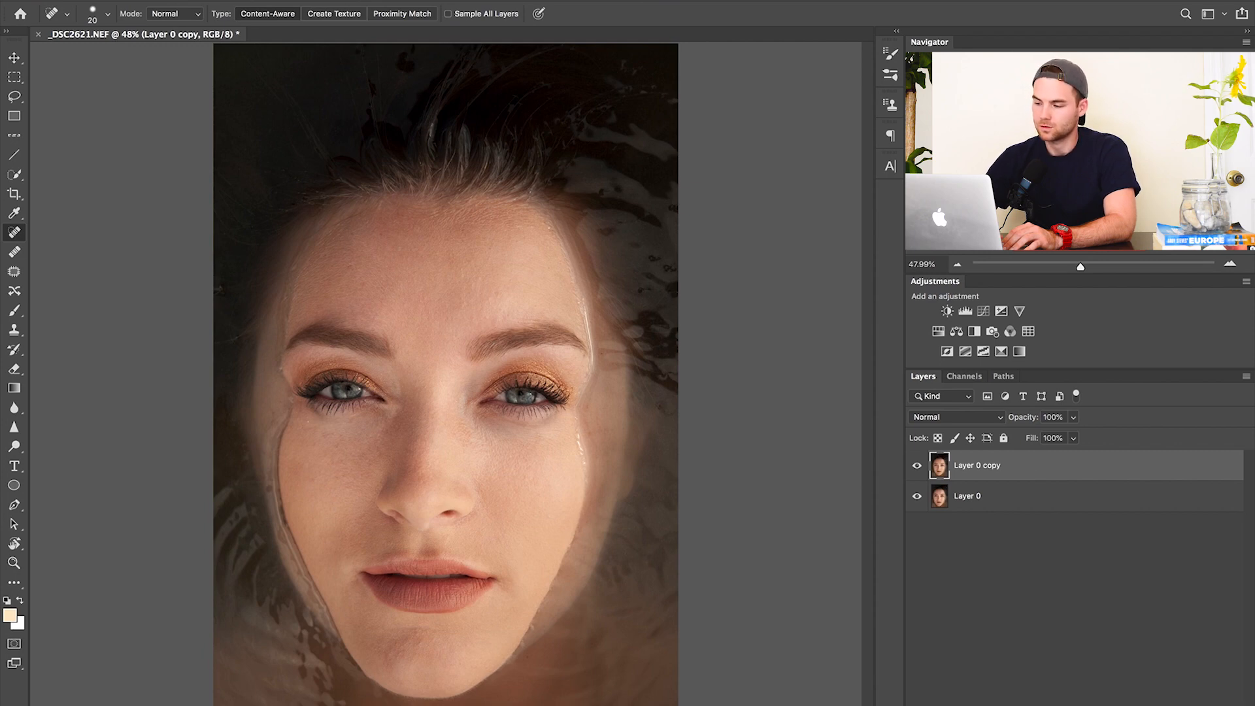
Open the duplicated layer in the Liquify filter, ready to reshape the lower face
left_click(364, 1)
left_click(396, 98)
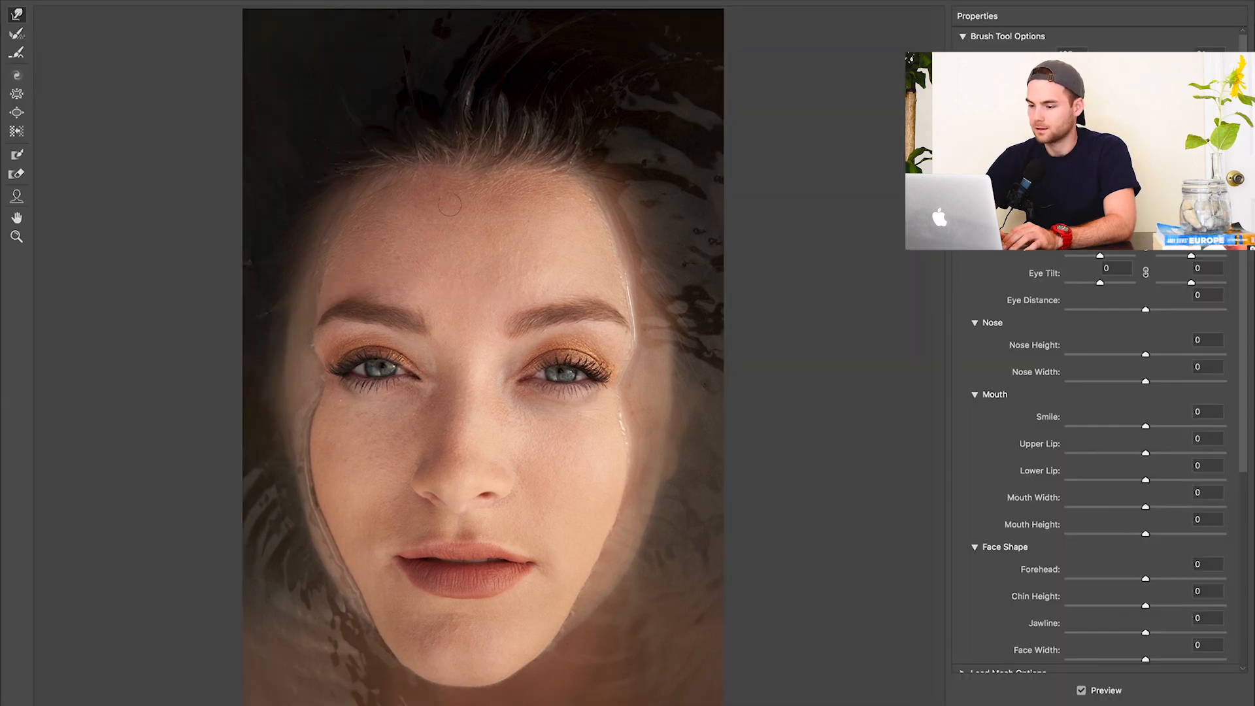
key("super+equal")
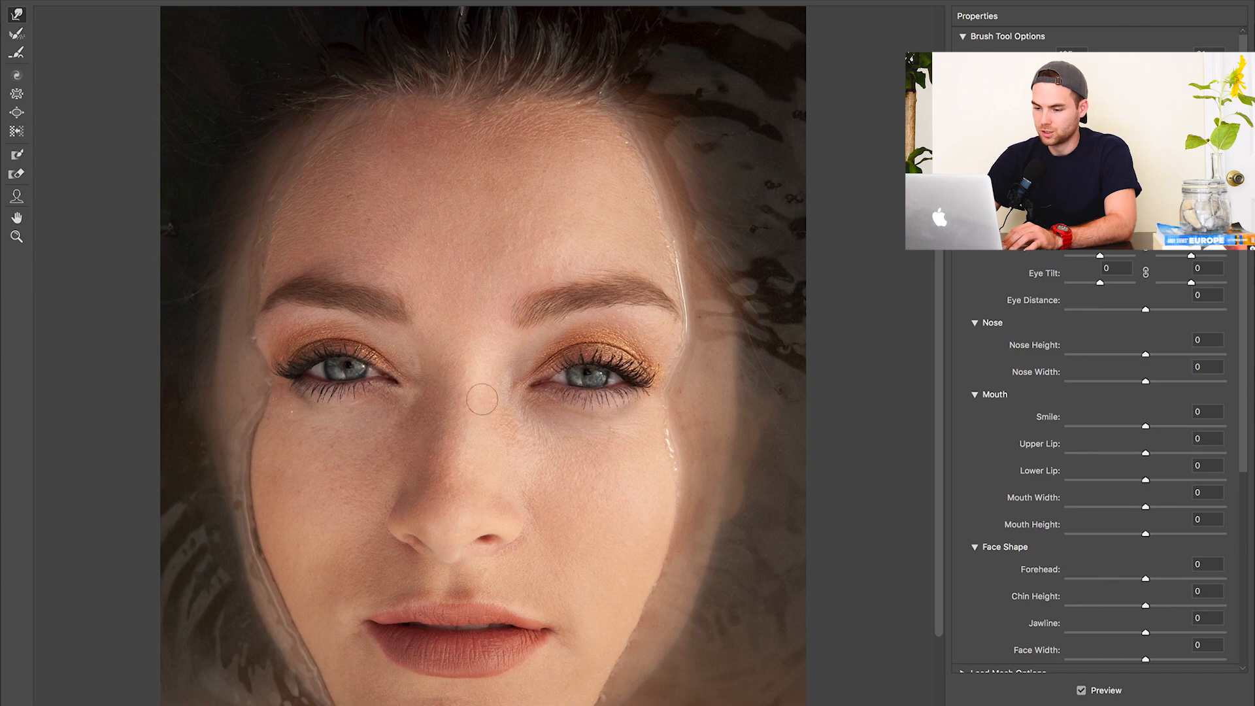
scroll(479, 334, "down", 3)
key("super+equal")
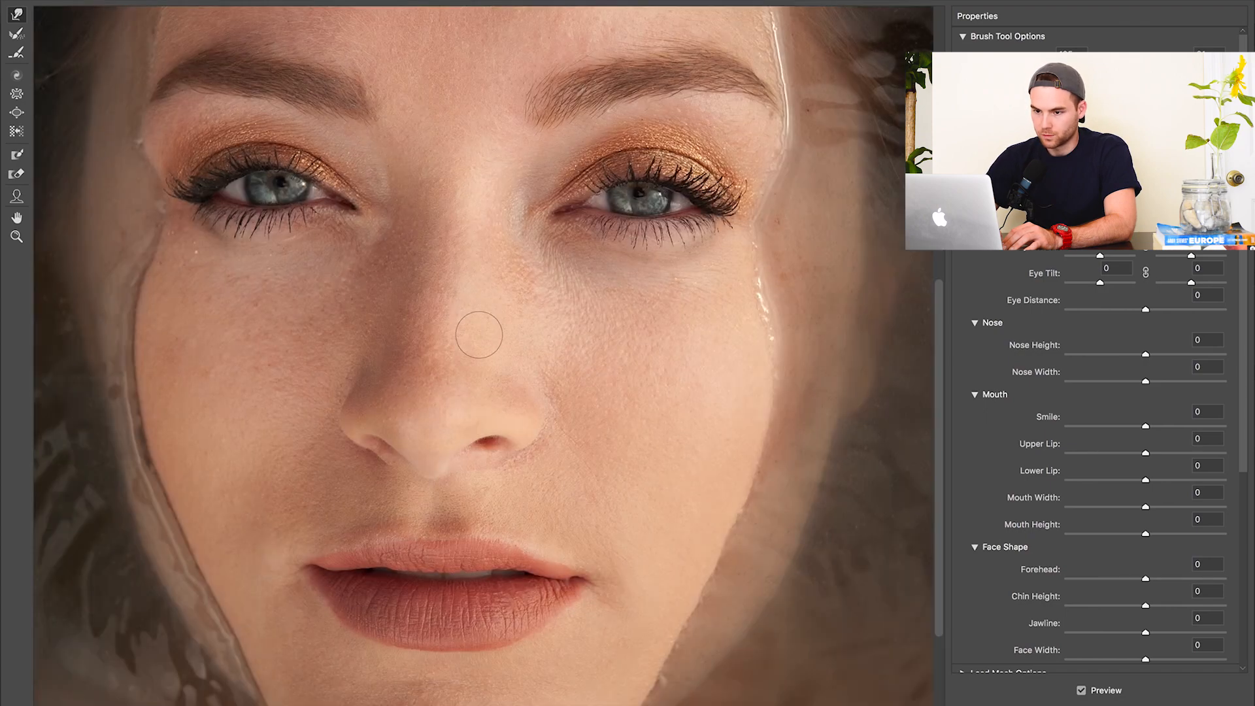
scroll(479, 334, "down", 3)
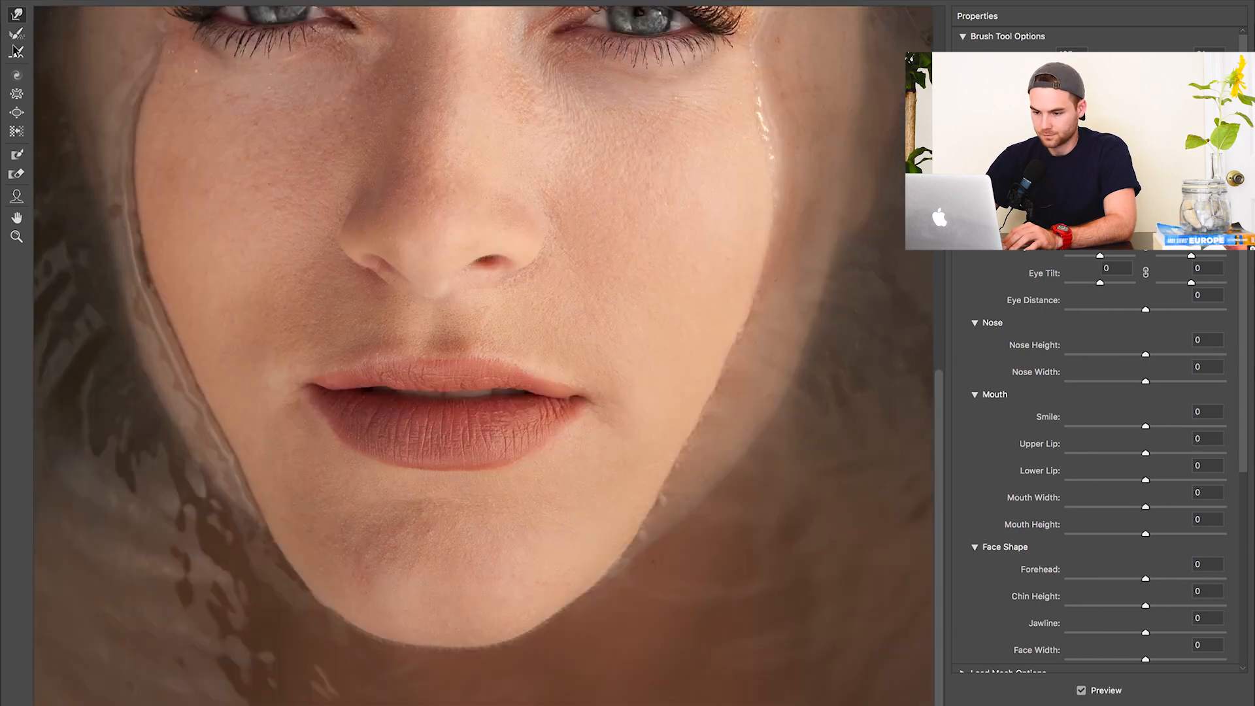
Smooth the jawline on the shaded side of the chin with the Forward Warp tool, adjusting the brush size to the contour
key("bracketright")
key("bracketright")
key("bracketright")
key("bracketright")
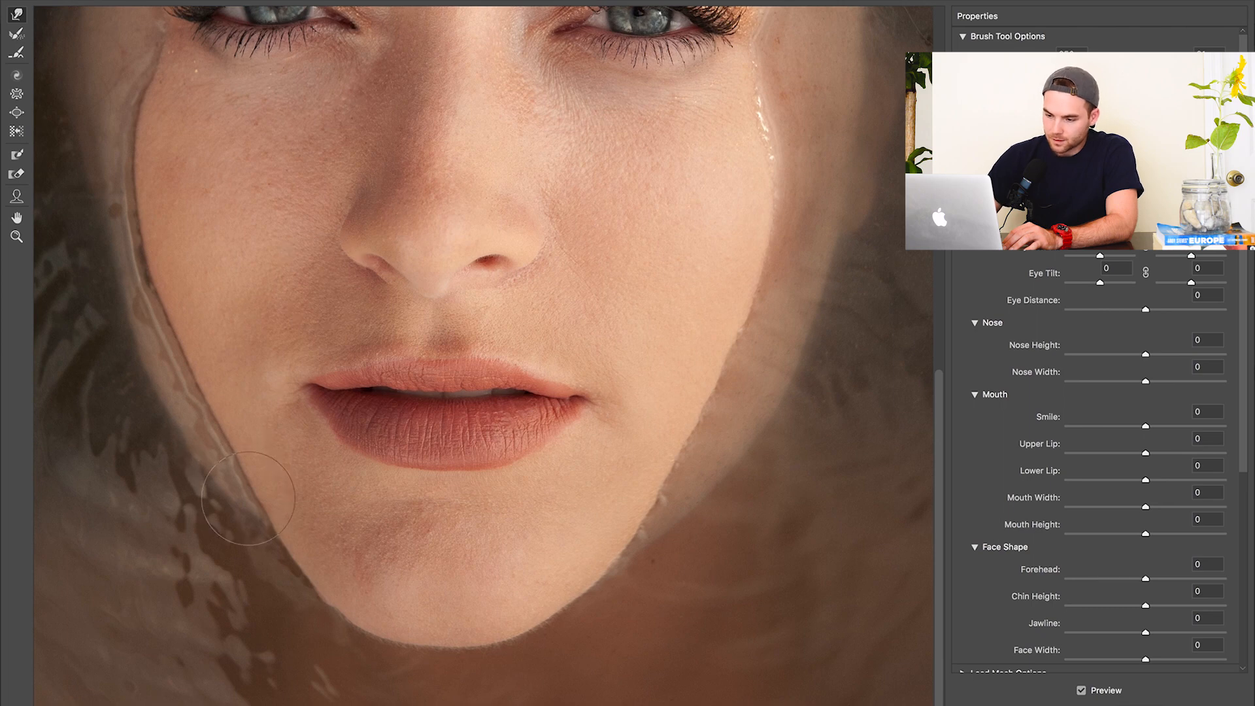
key("bracketleft")
key("bracketleft")
key("bracketleft")
key("bracketleft")
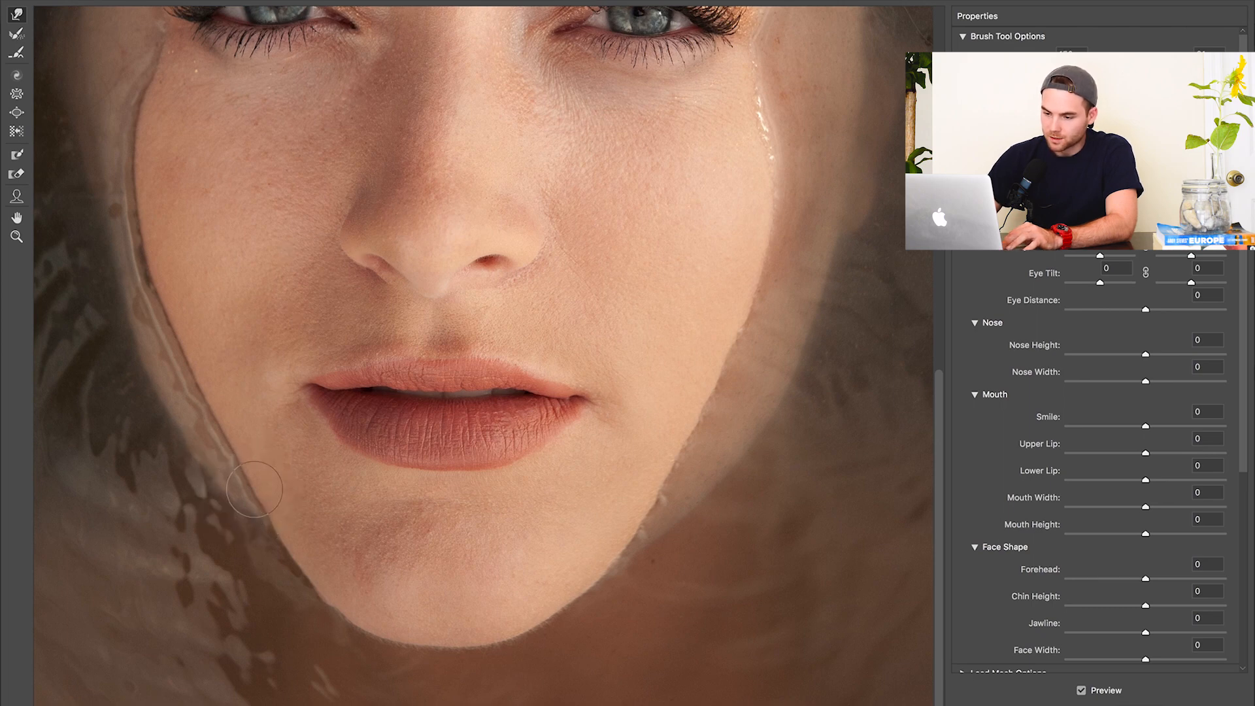
left_click_drag(257, 487, 271, 529)
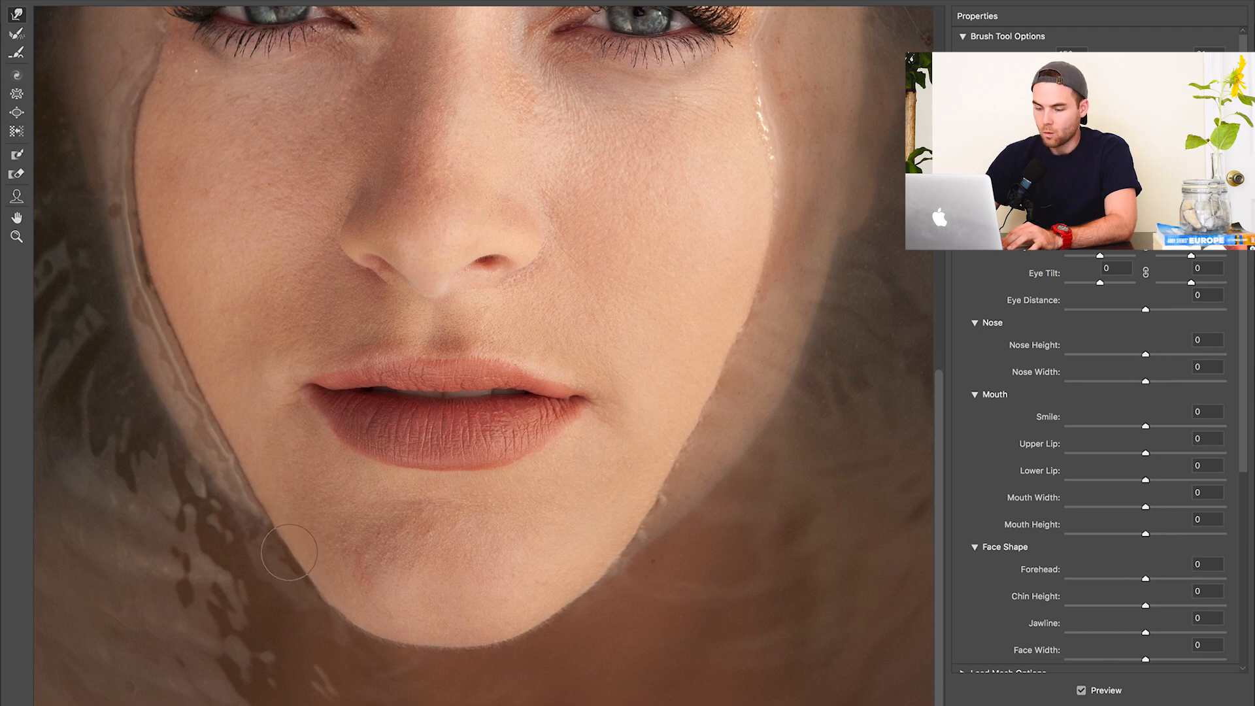
key("bracketleft")
key("bracketleft")
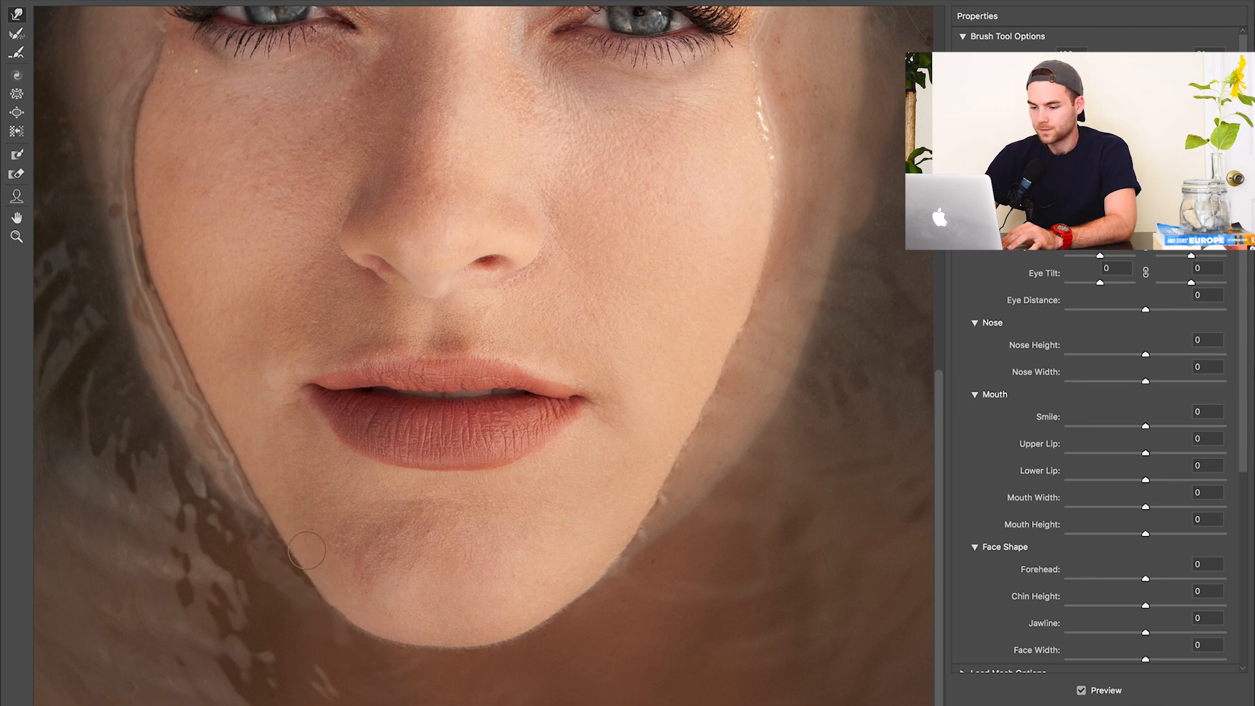
Smooth the bumpy jawline on the lit side between the mouth corner and the chin with a resized Forward Warp brush
key("bracketright")
key("bracketright")
key("bracketright")
key("bracketright")
key("bracketright")
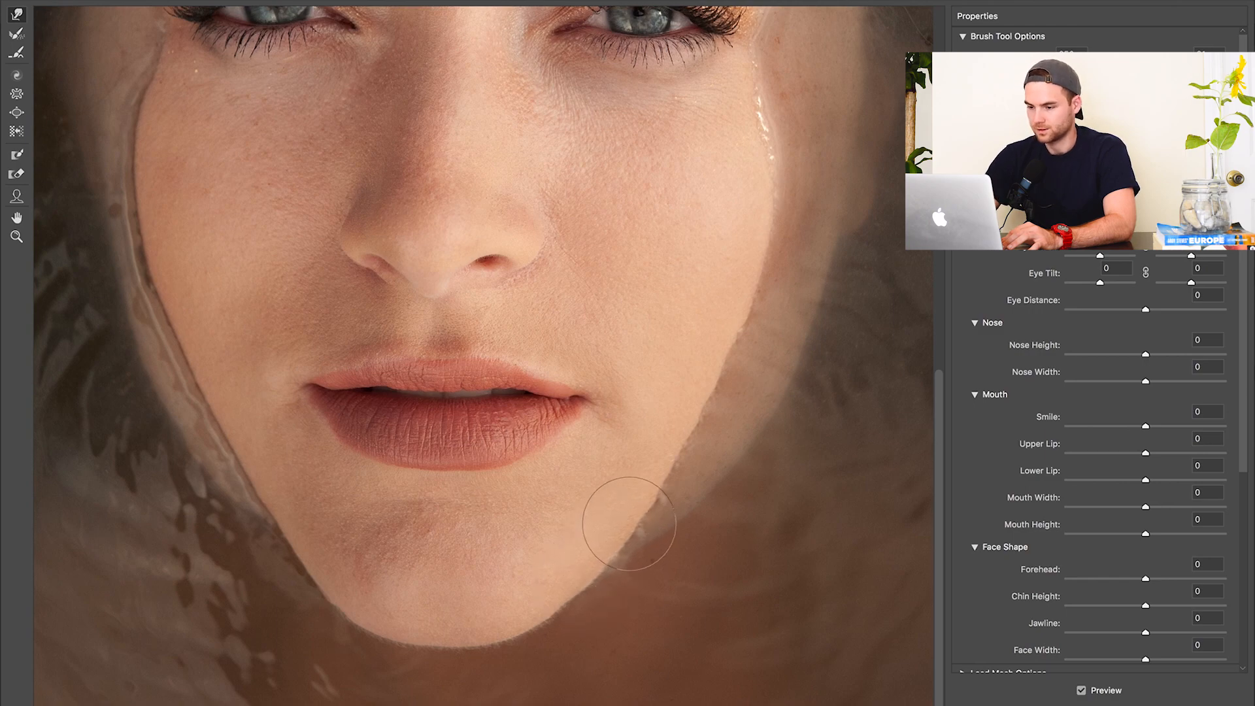
scroll(649, 497, "up", 6)
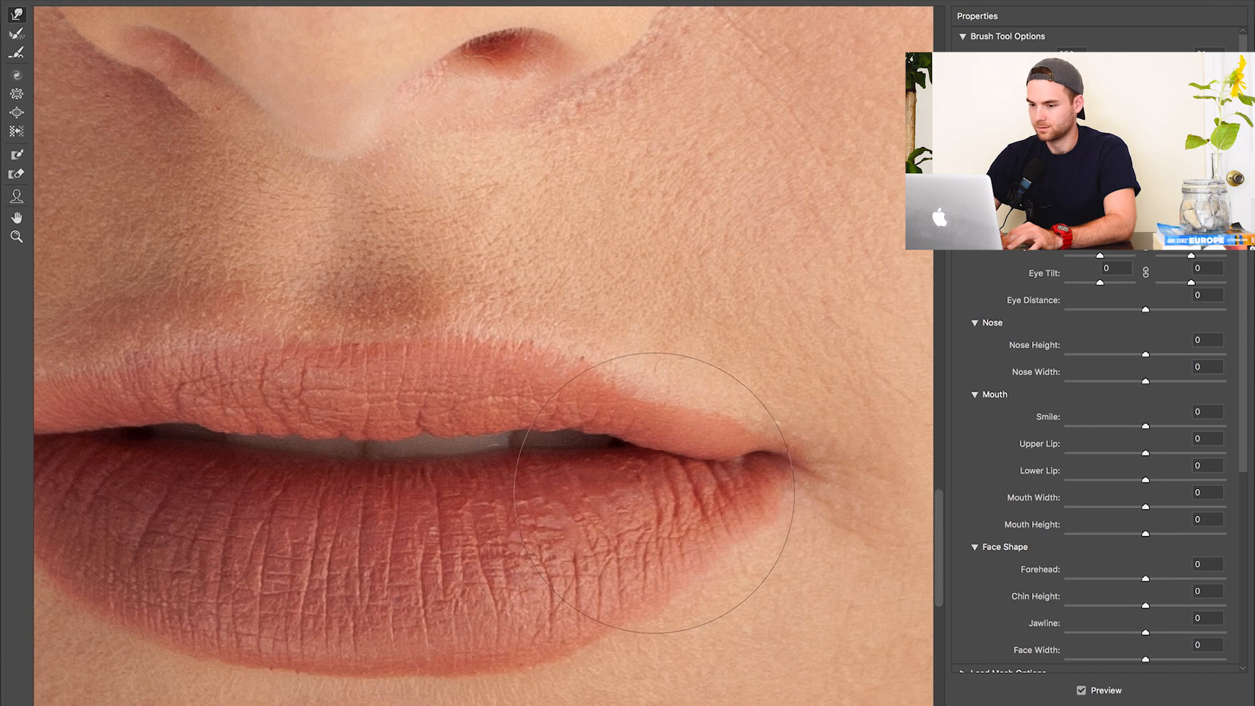
scroll(654, 493, "right", 9)
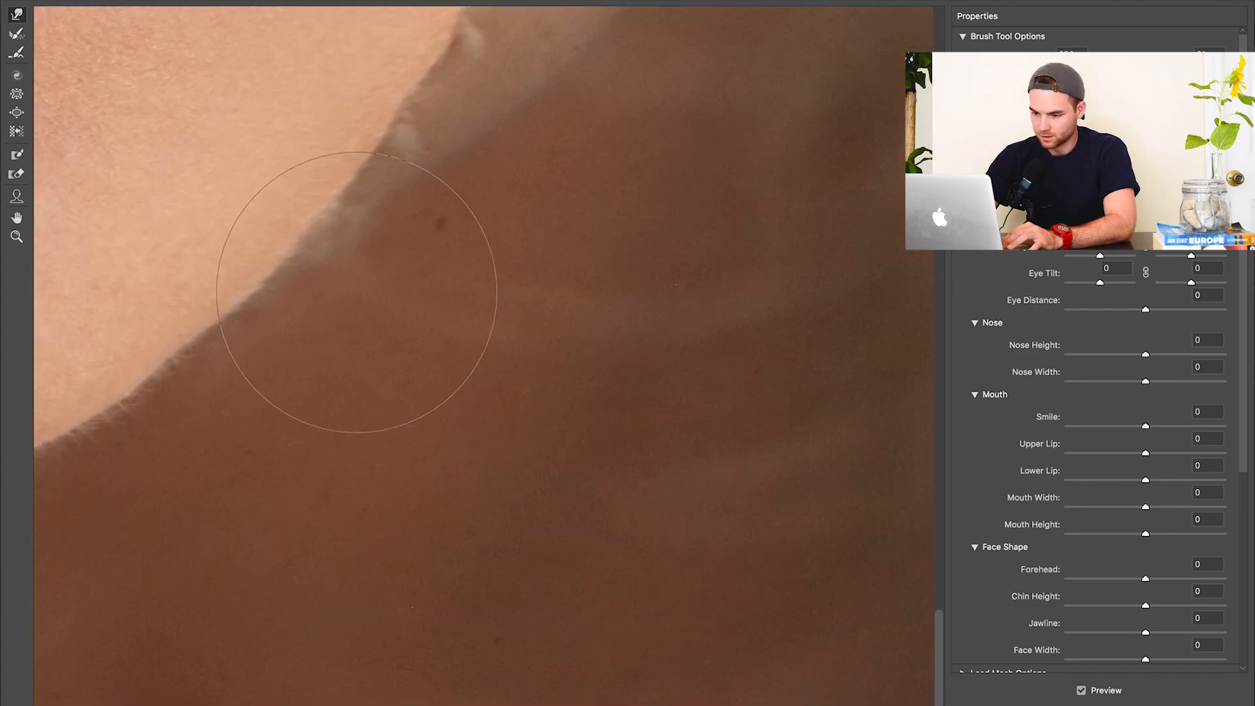
left_click_drag(356, 292, 500, 603)
key("bracketleft")
key("bracketleft")
key("bracketleft")
key("bracketleft")
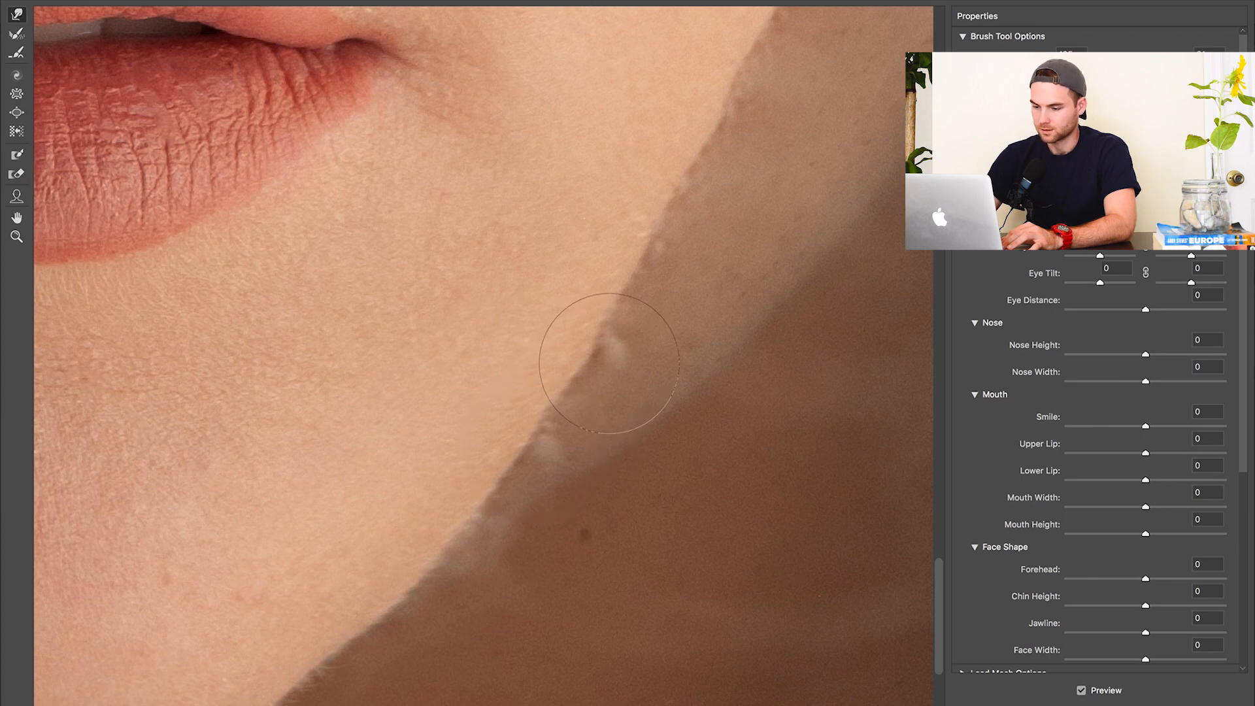
key("bracketright")
key("bracketright")
key("bracketright")
left_click_drag(424, 589, 420, 580)
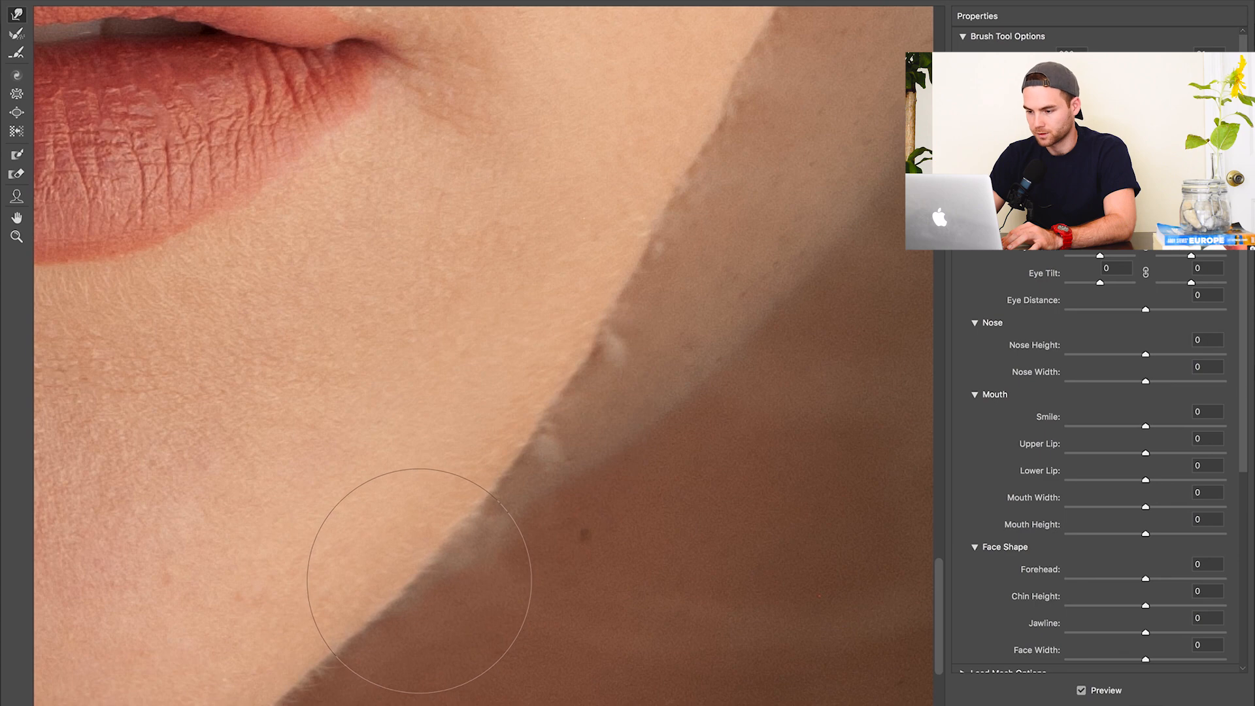
Compare the jawline before and after warping by toggling the Liquify preview off and on
key("super+minus")
key("super+minus")
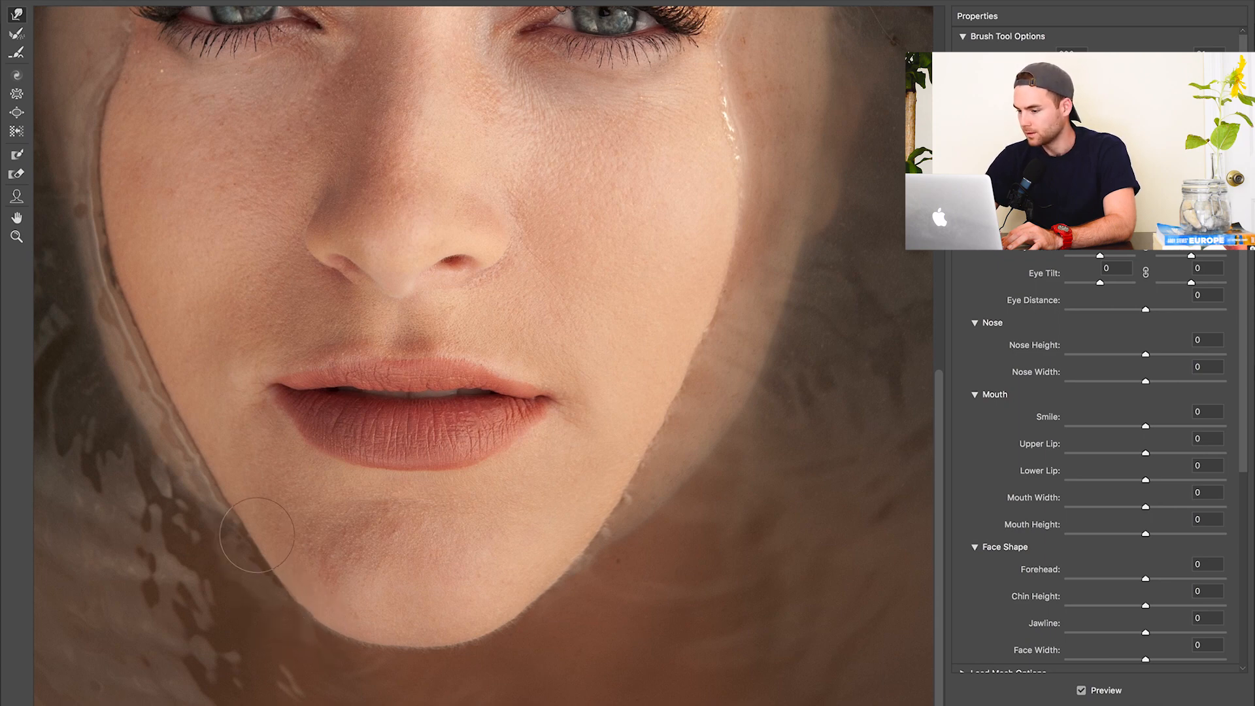
scroll(987, 516, "down", 5)
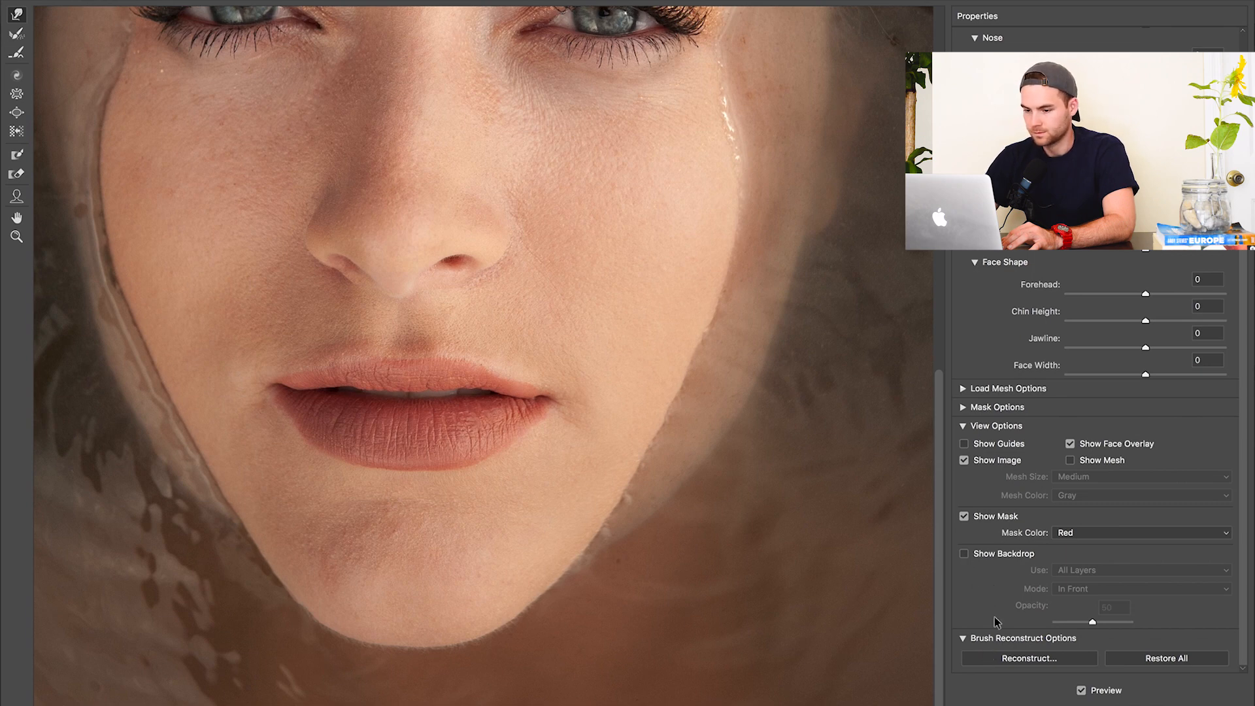
left_click(1081, 691)
left_click(1080, 691)
left_click(1081, 692)
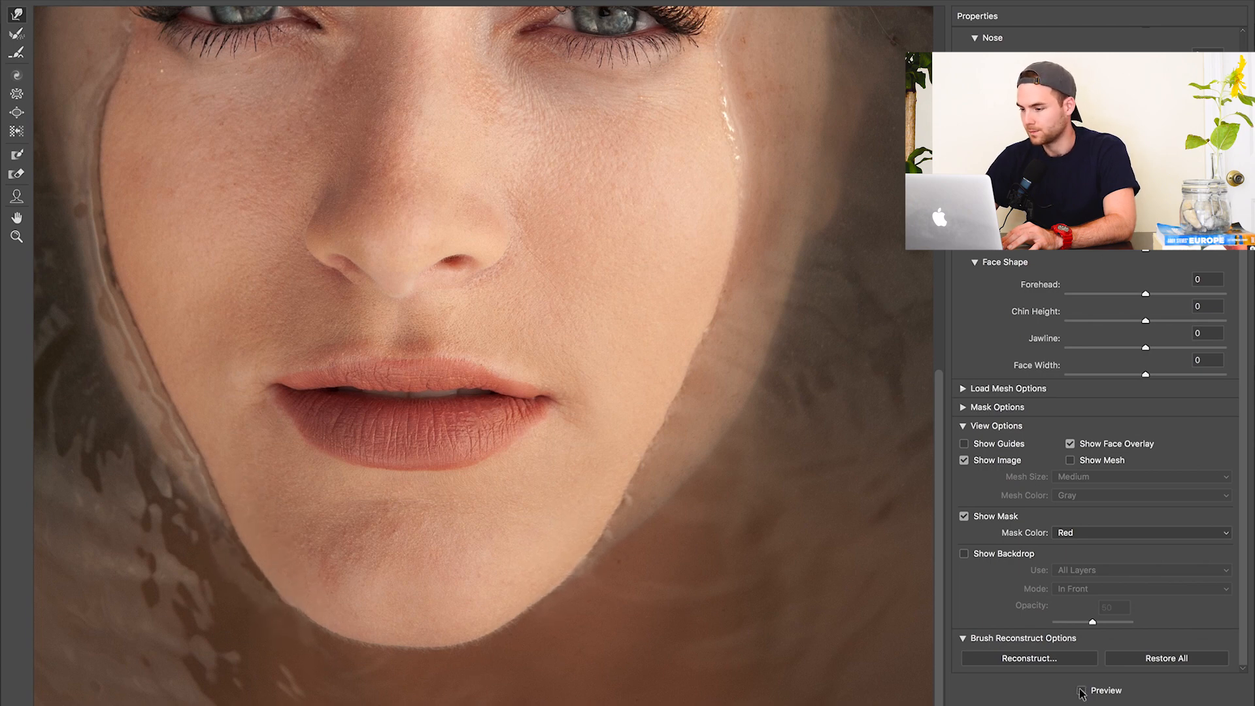
left_click(1081, 692)
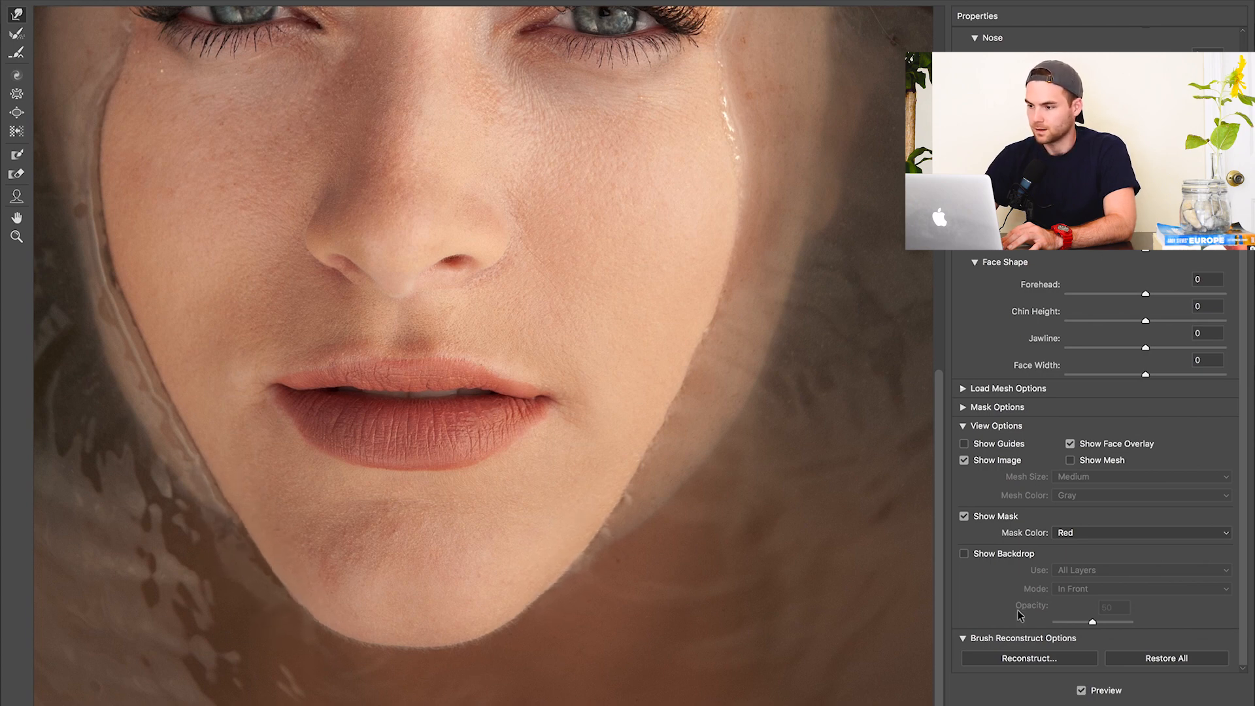
Soften the warp with a reconstruction amount of 80 and apply the Liquify filter
left_click(980, 651)
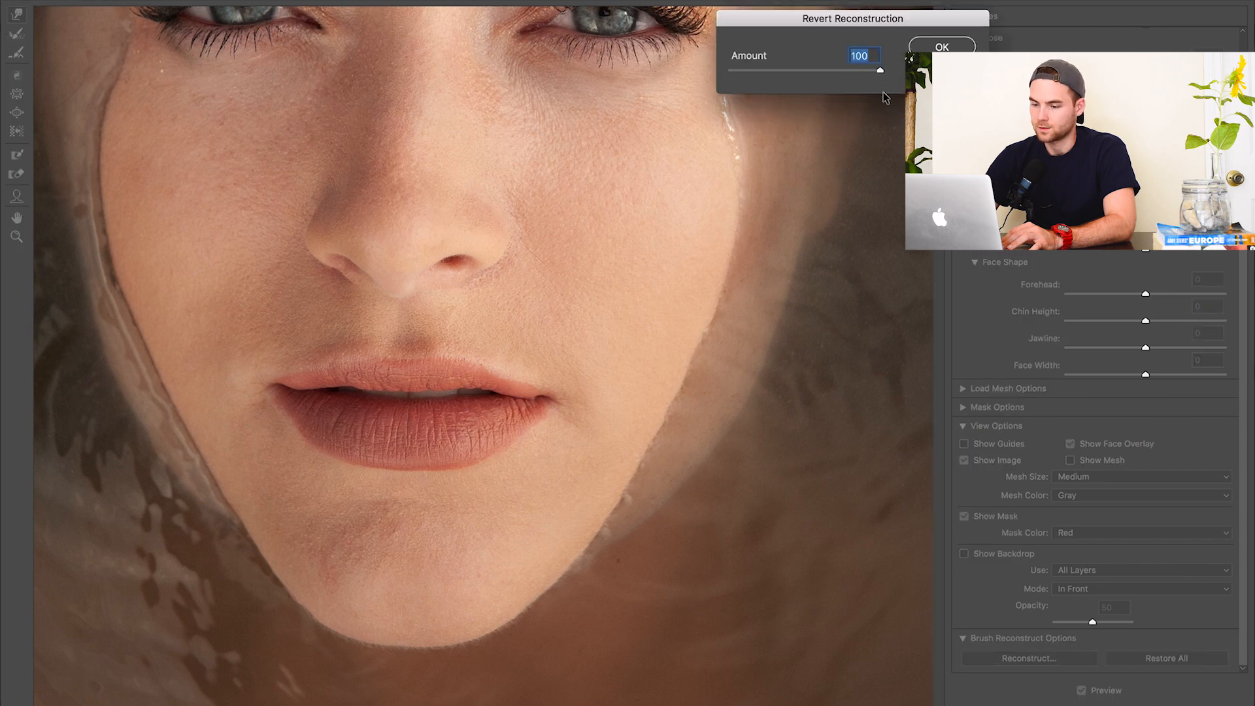
left_click_drag(879, 73, 848, 77)
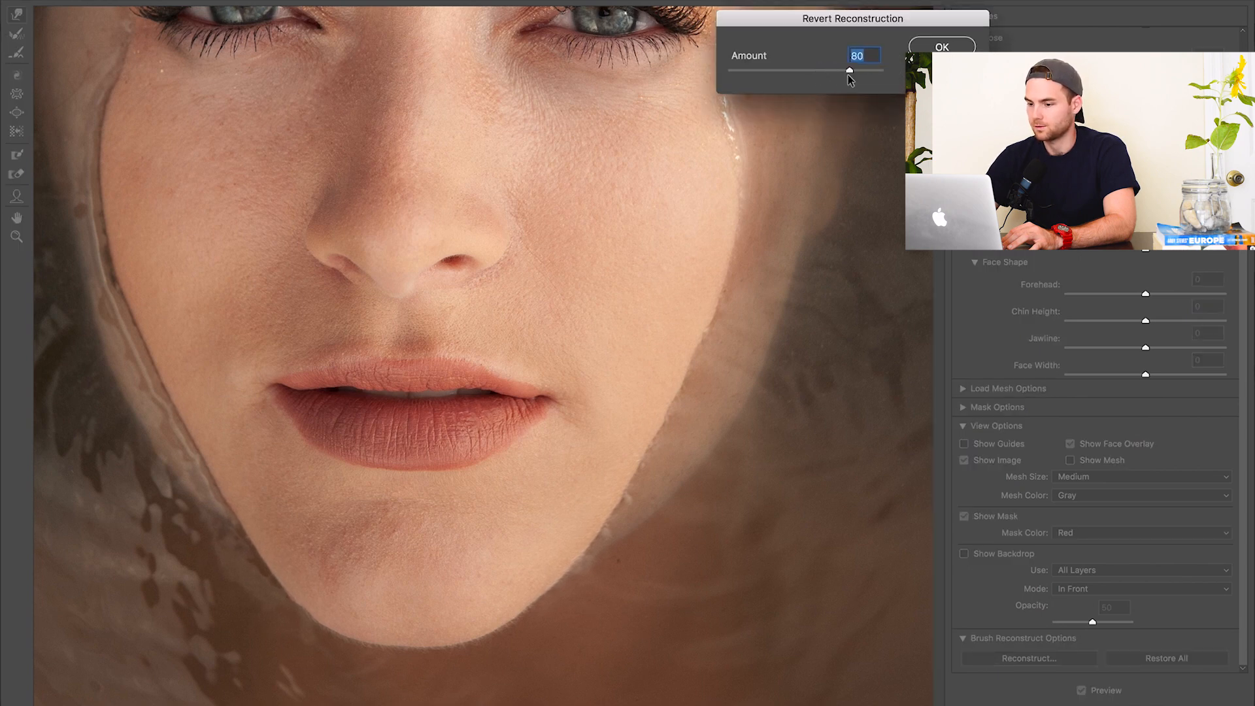
left_click(942, 46)
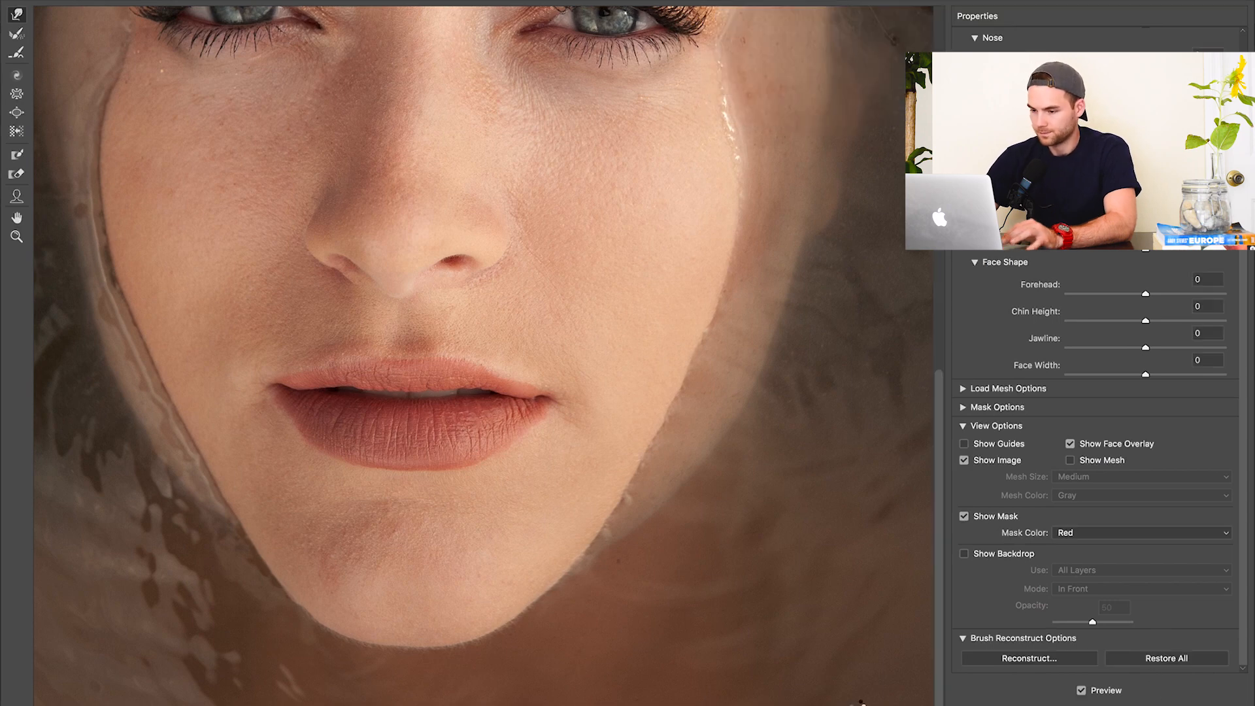
left_click(1177, 703)
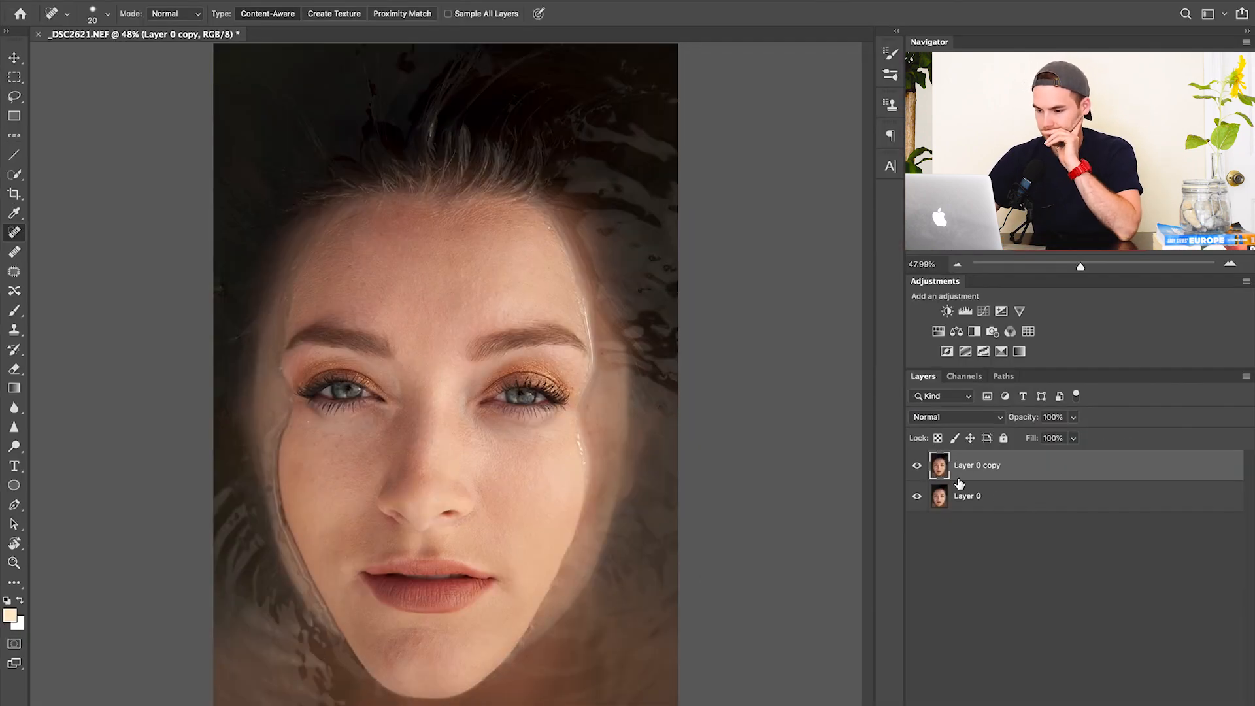
Hide and show the duplicated layer to compare the reshaped face with the original
left_click(917, 466)
left_click(917, 466)
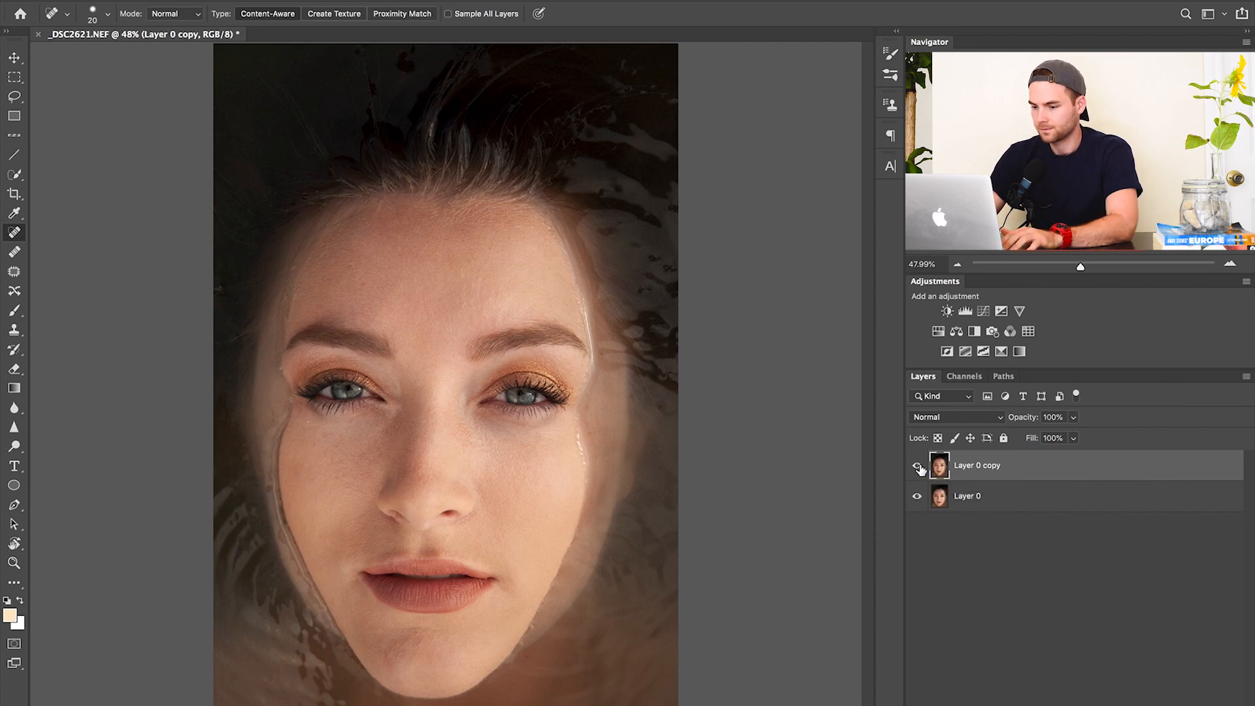
Fill the gap in the upper lashes above the lit-side eye's pupil with a size 8 Healing Brush in Replace mode
key("super+plus")
key("super+plus")
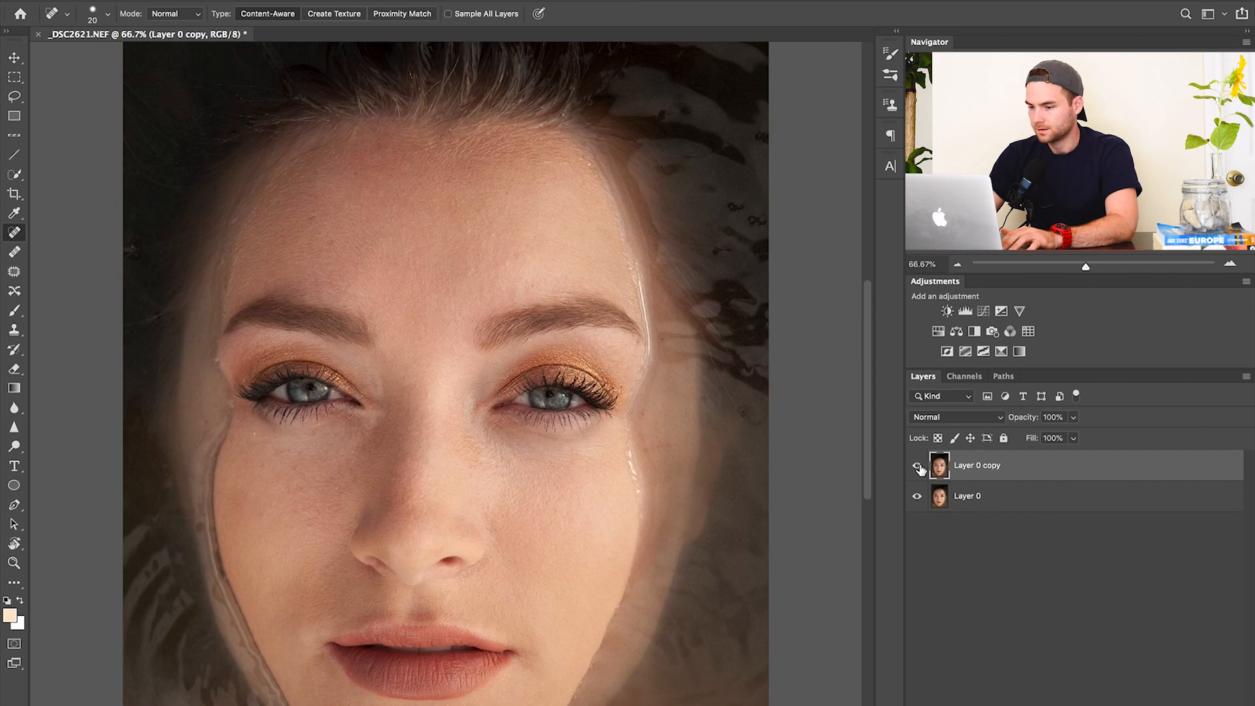
key("super+plus")
scroll(386, 521, "right", 5)
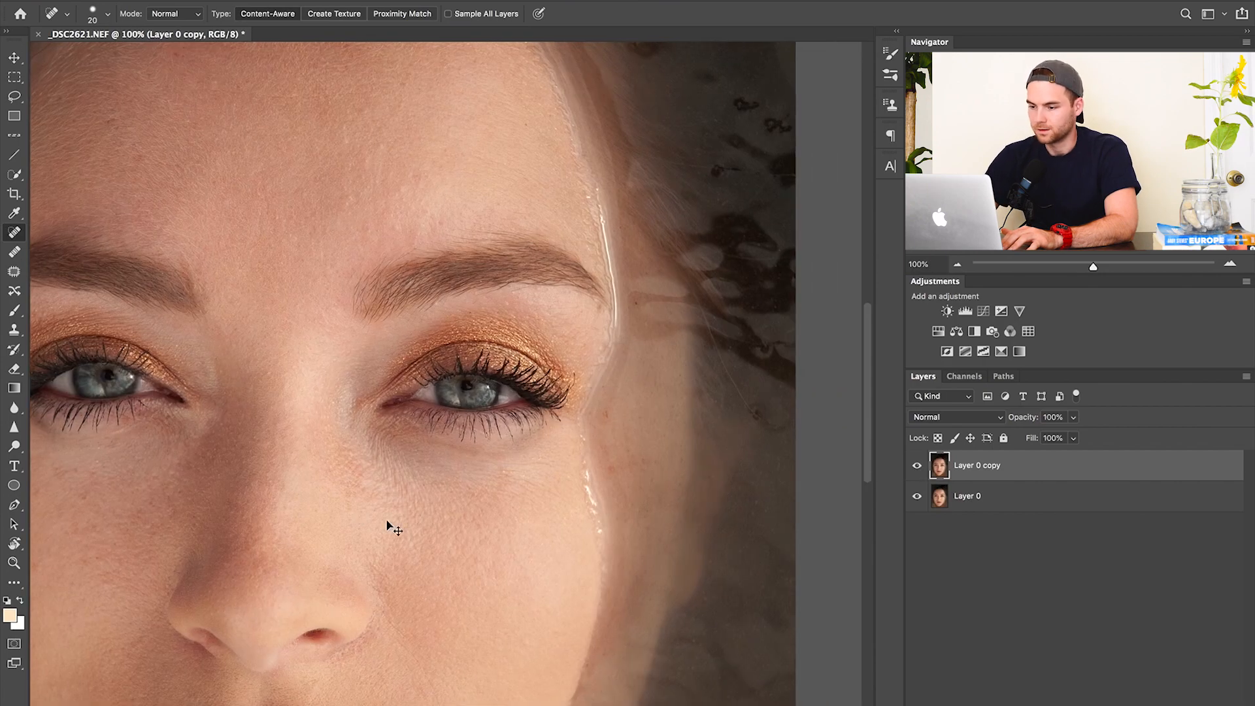
key("super+plus")
key("super+plus")
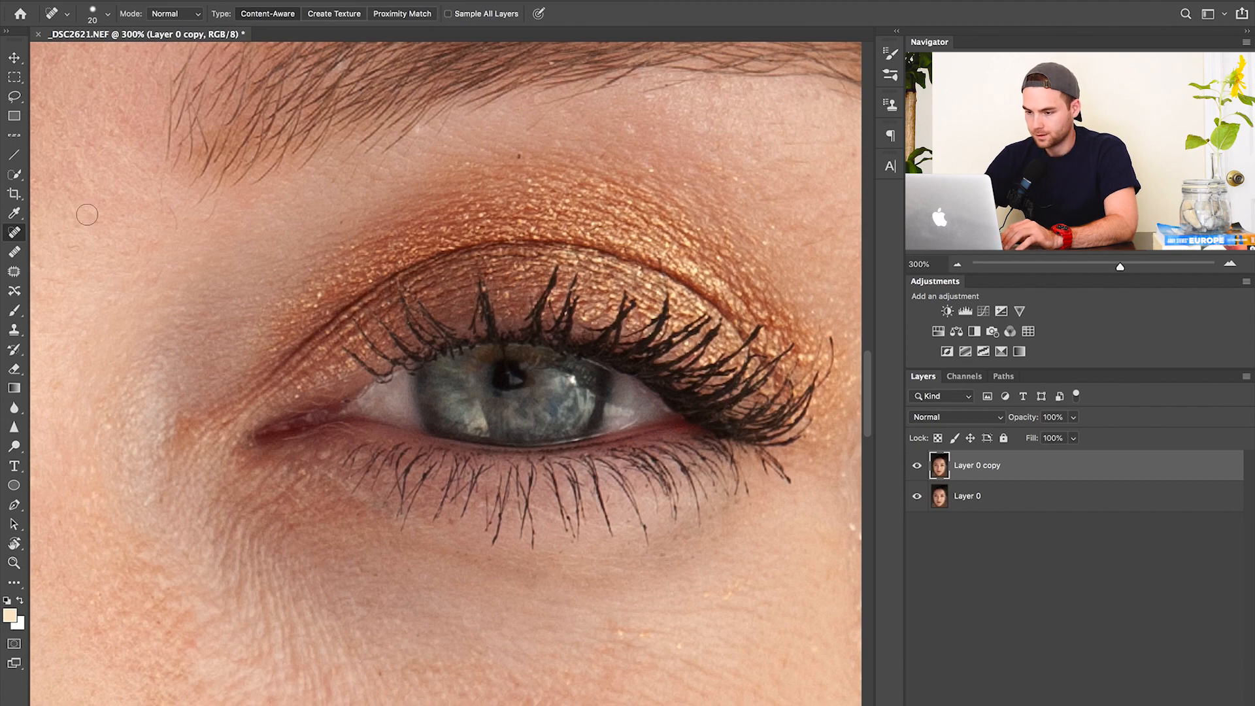
left_click(15, 252)
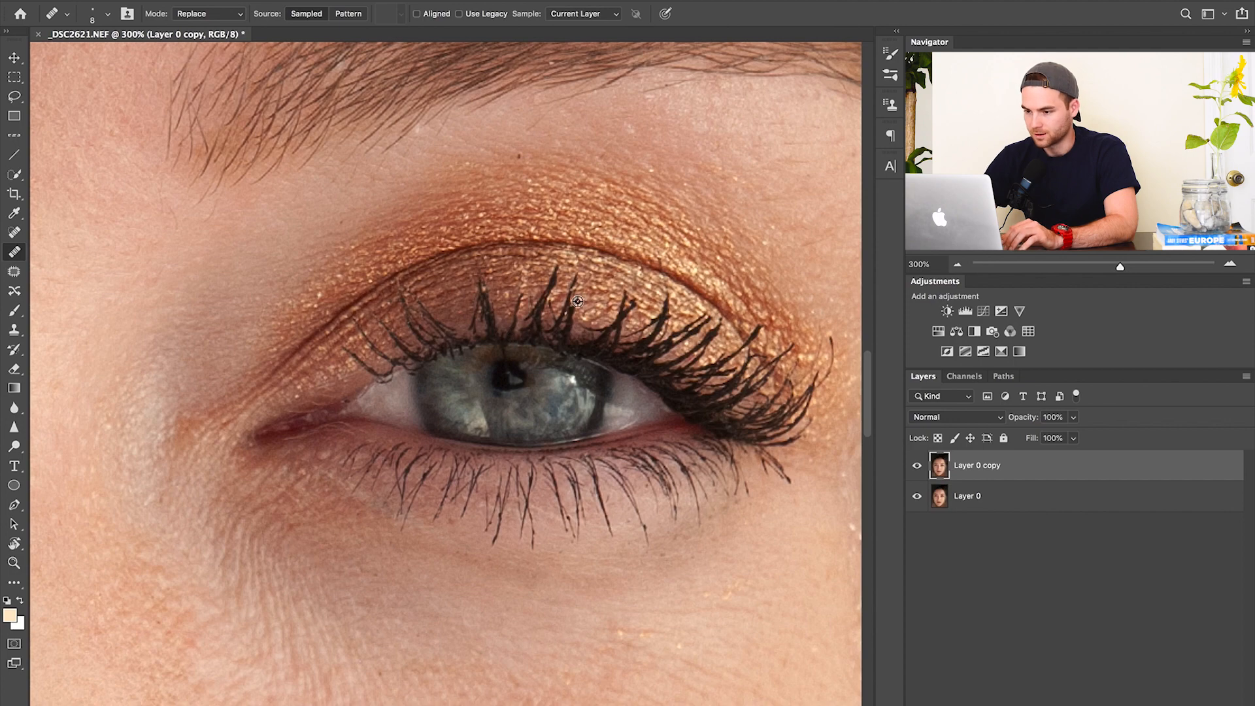
left_click_drag(514, 283, 511, 329)
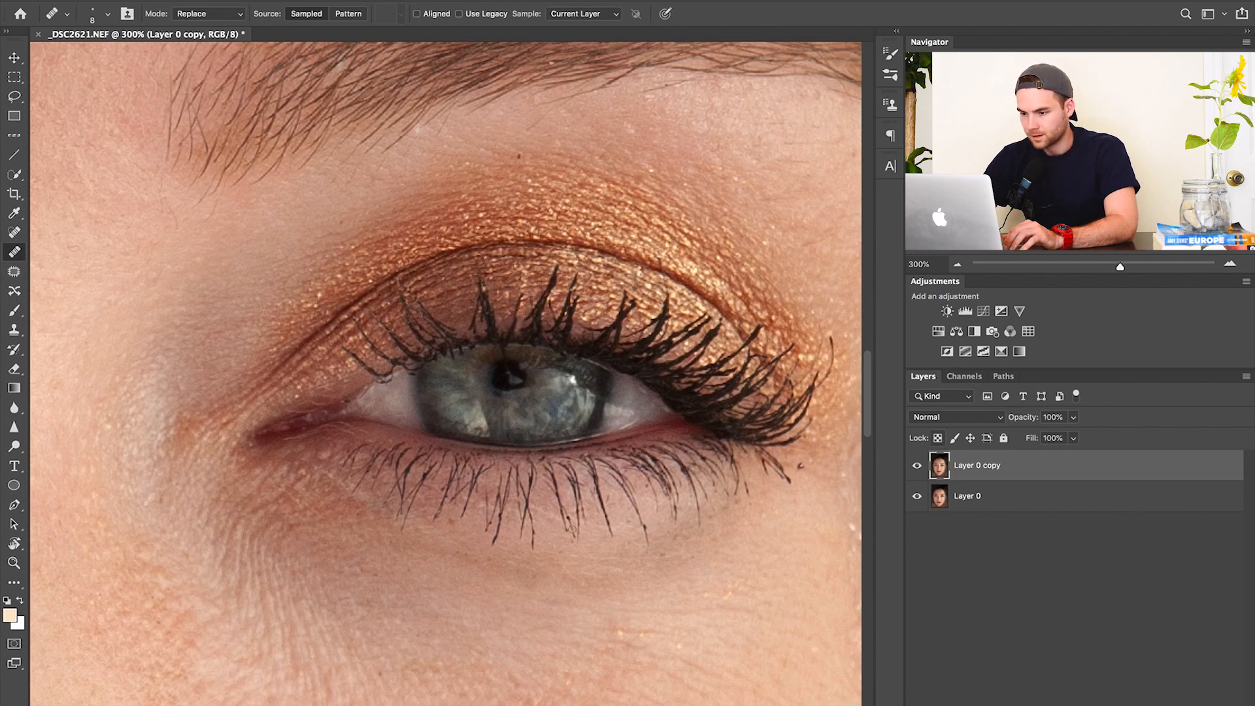
Paint a lash into the gap in the upper lashes above the shaded-side eye's pupil with the Healing Brush
scroll(572, 530, "left", 10)
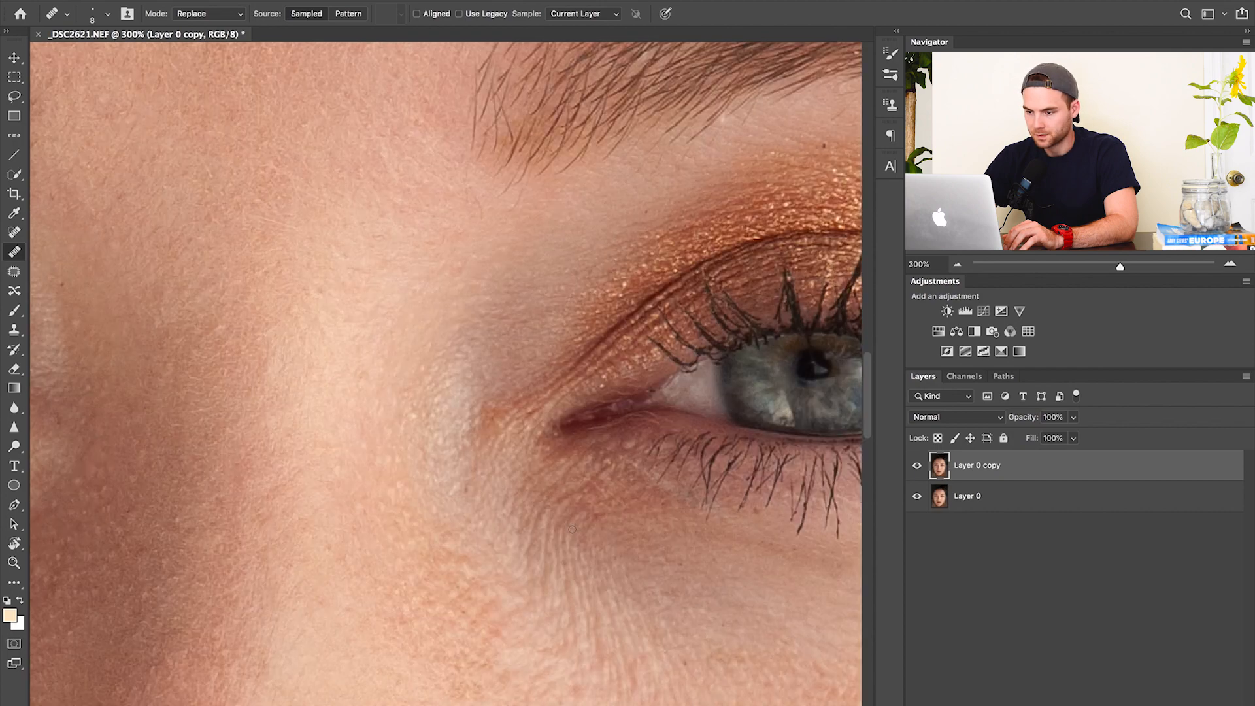
scroll(572, 529, "left", 20)
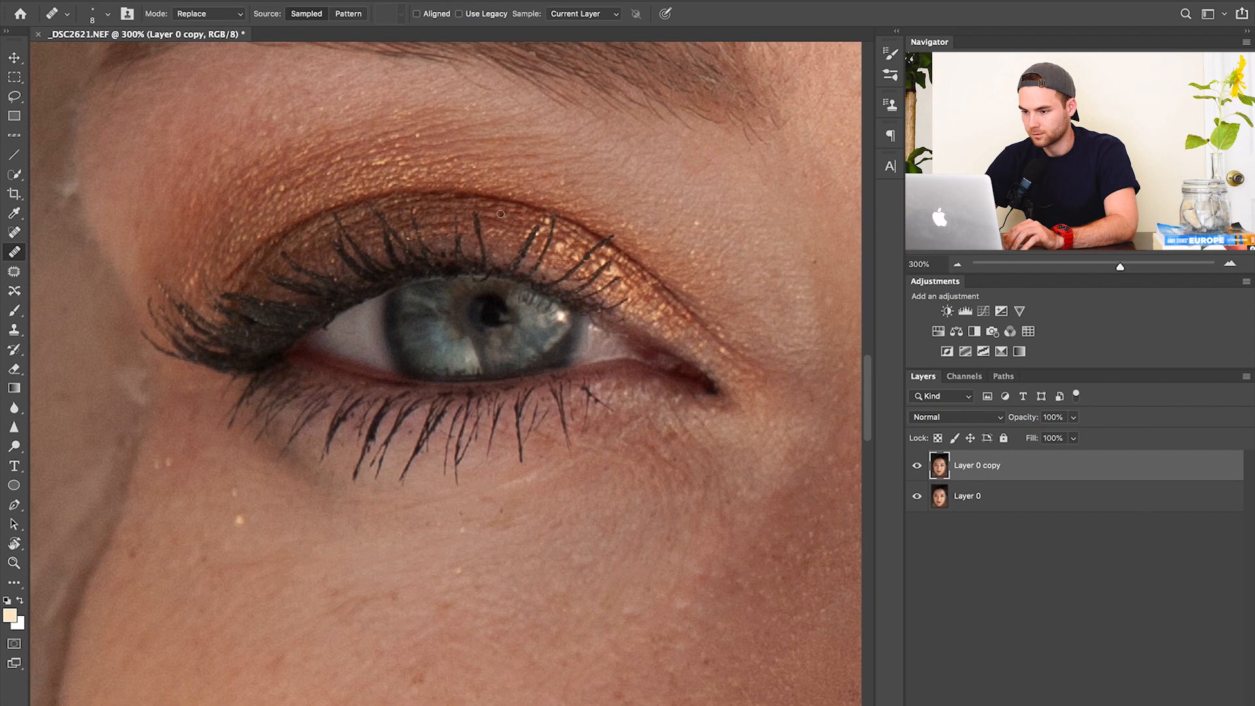
left_click(506, 249)
left_click_drag(505, 265, 504, 272)
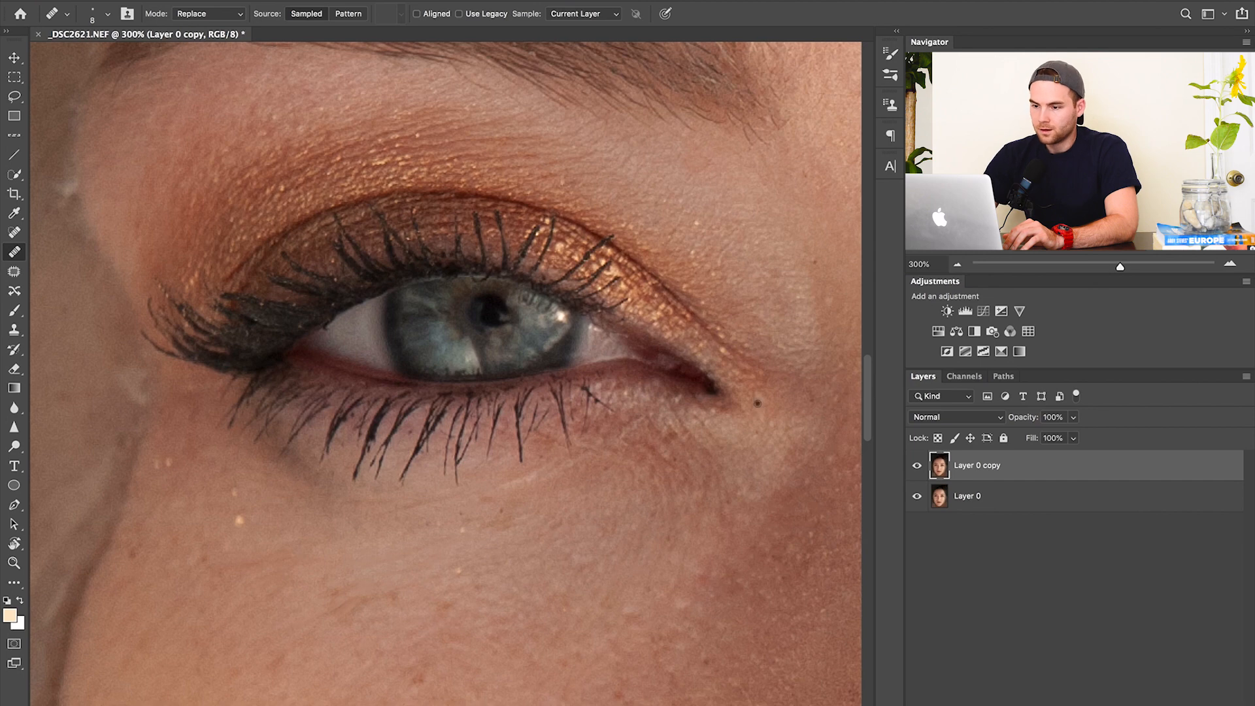
Brighten the irises of both eyes with the Dodge tool, using a soft round size 90 brush, Midtones range and 10% exposure
key("o")
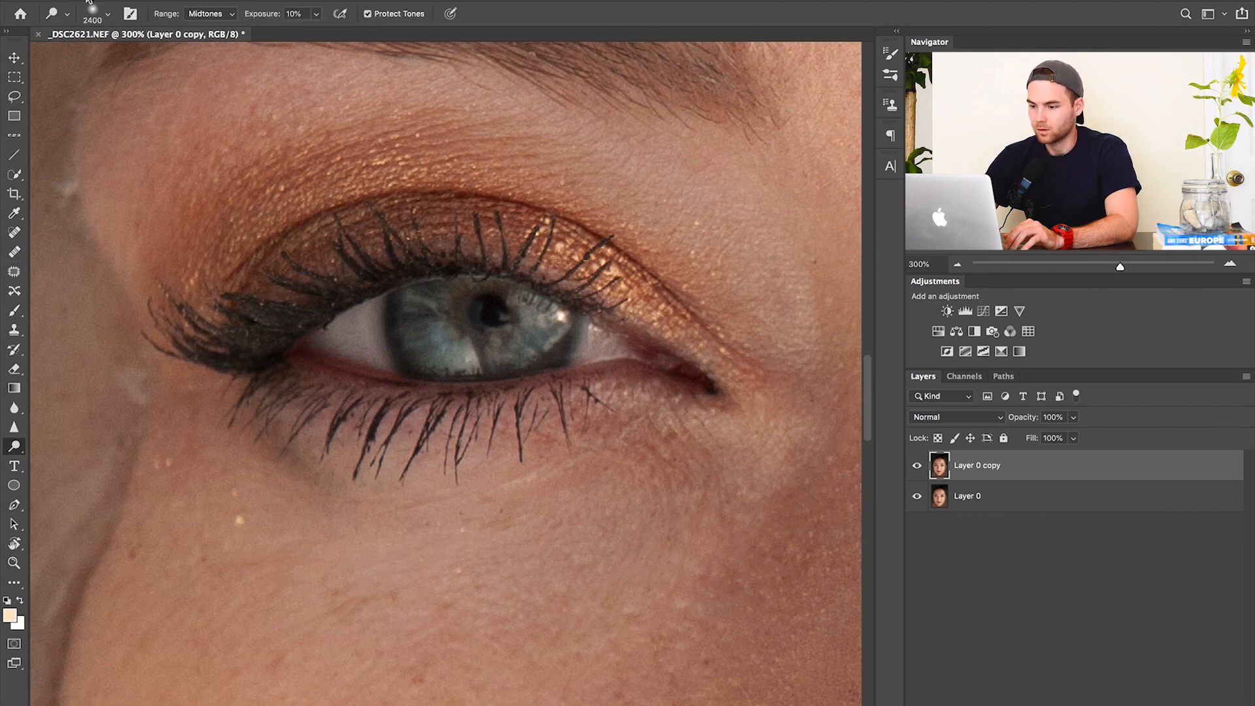
left_click(109, 13)
left_click(105, 56)
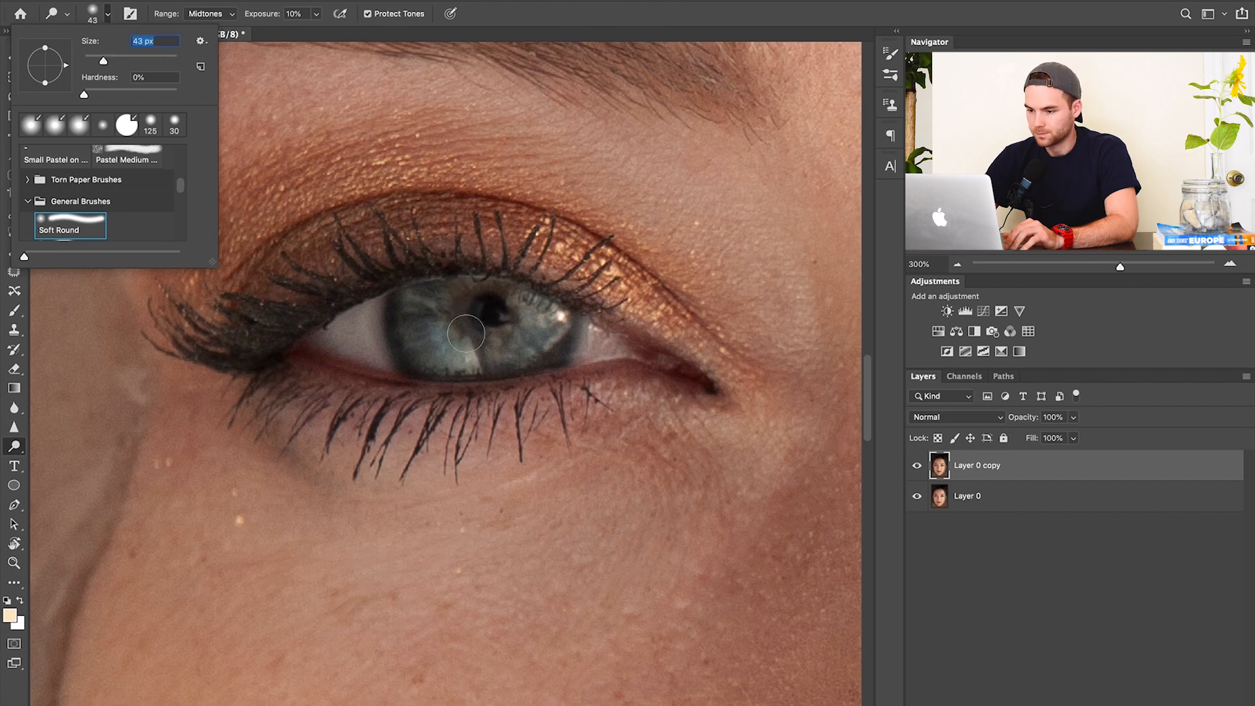
left_click(466, 334)
key("bracketright")
key("bracketright")
key("bracketright")
key("bracketright")
key("bracketright")
key("bracketright")
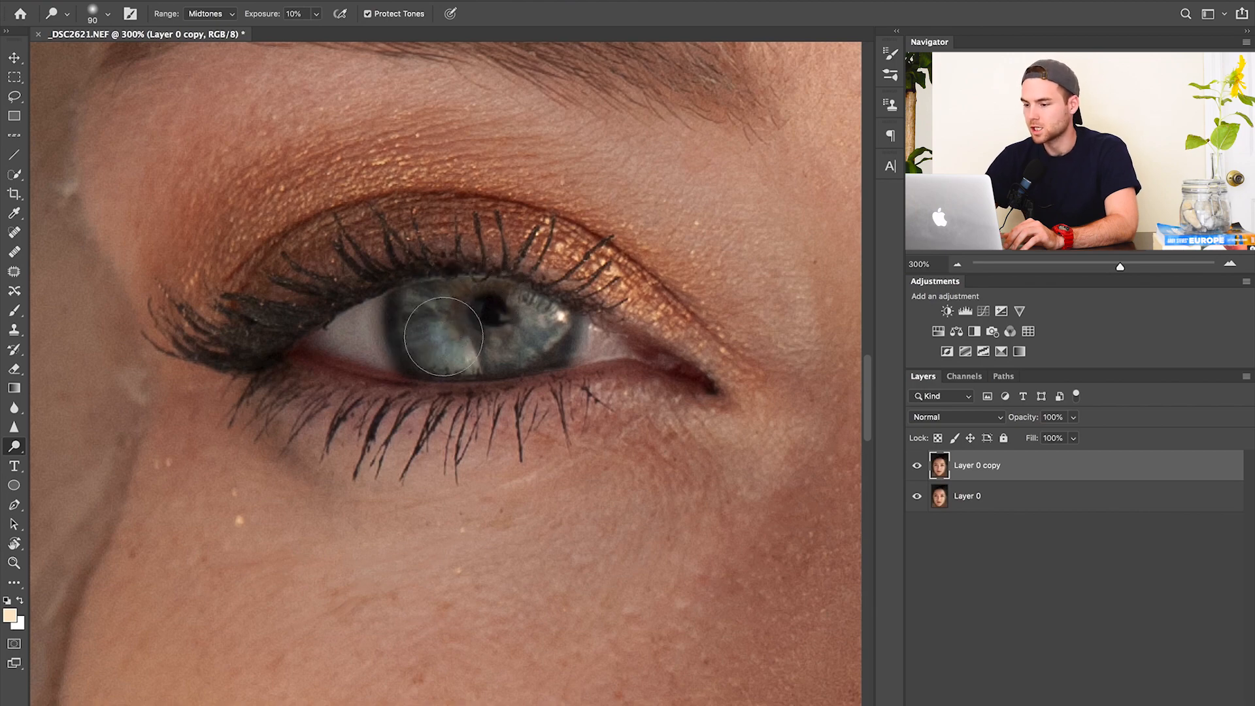
scroll(611, 378, "right", 2)
scroll(611, 378, "right", 20)
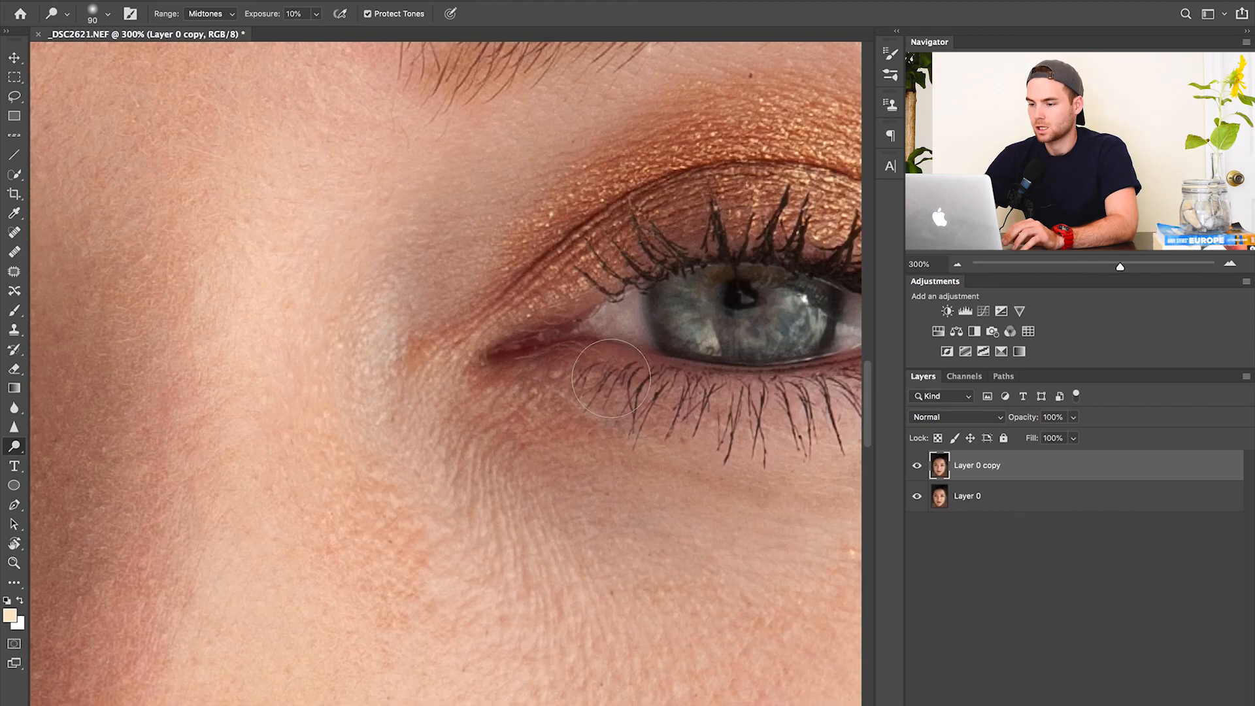
scroll(611, 377, "right", 3)
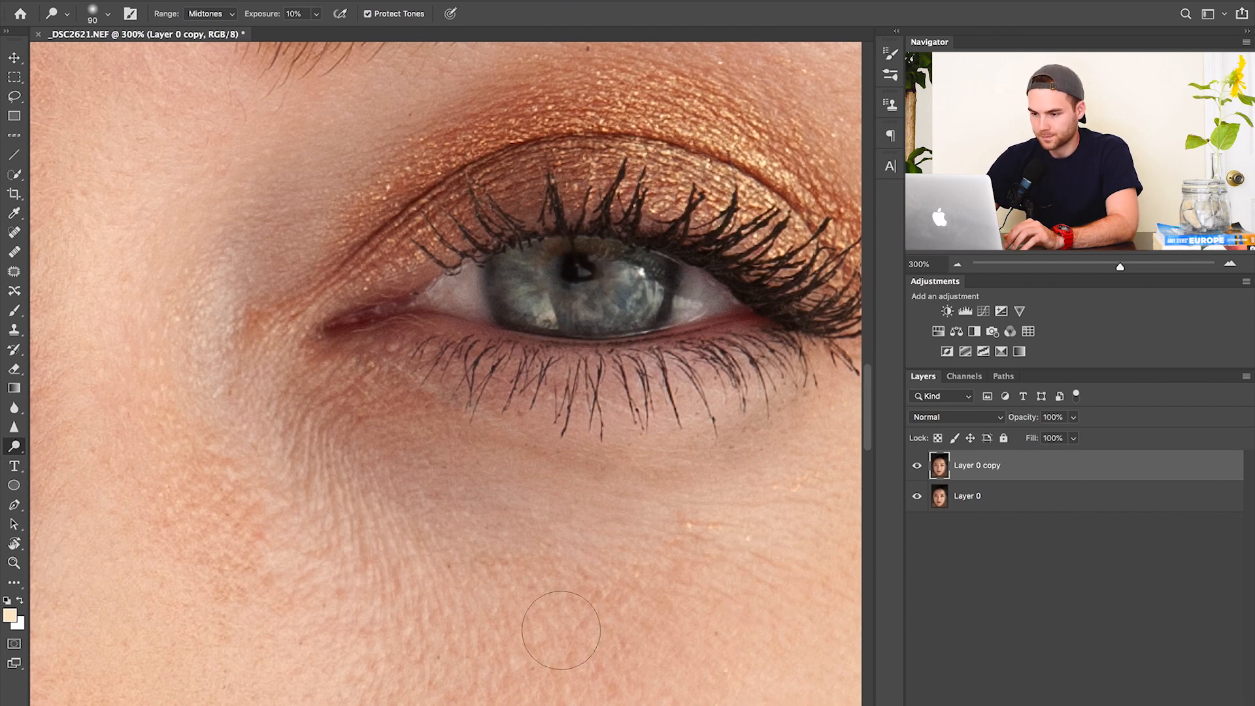
Heal the fine lines in the skin just beneath the nose tip with a size 7 Content-Aware Spot Healing Brush
scroll(561, 630, "down", 2)
scroll(560, 629, "down", 10)
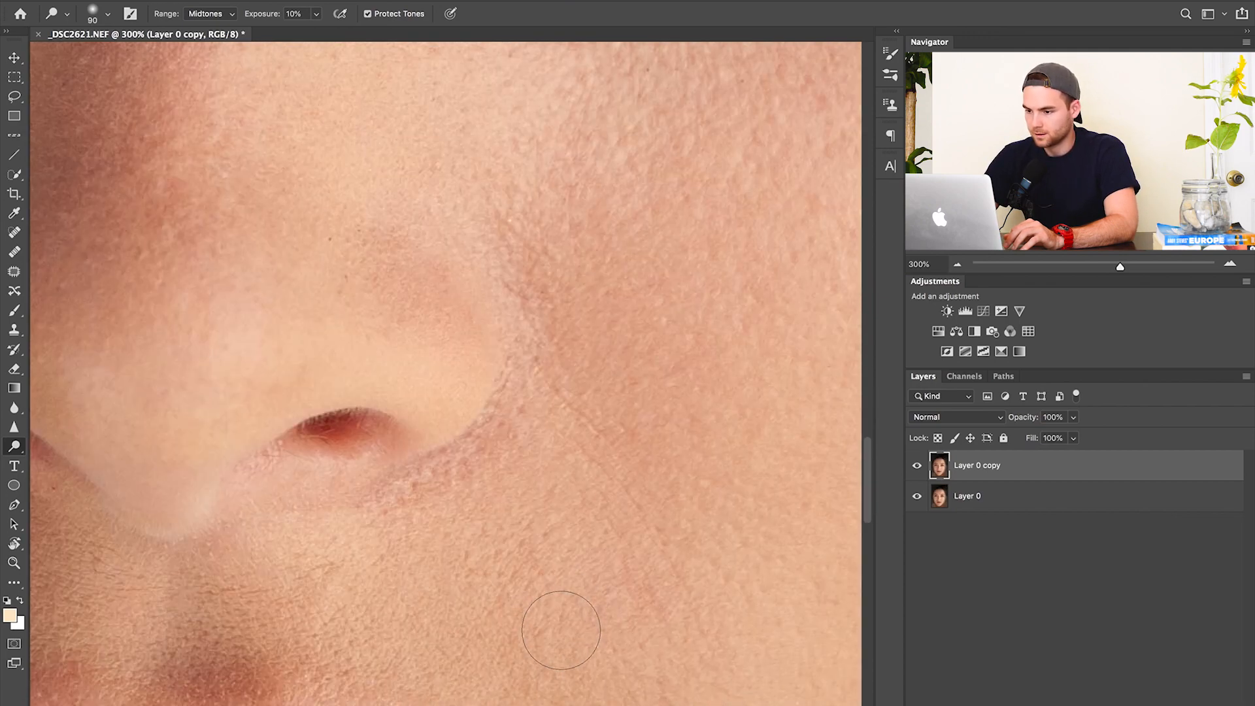
scroll(561, 629, "left", 5)
scroll(560, 630, "down", 2)
key("j")
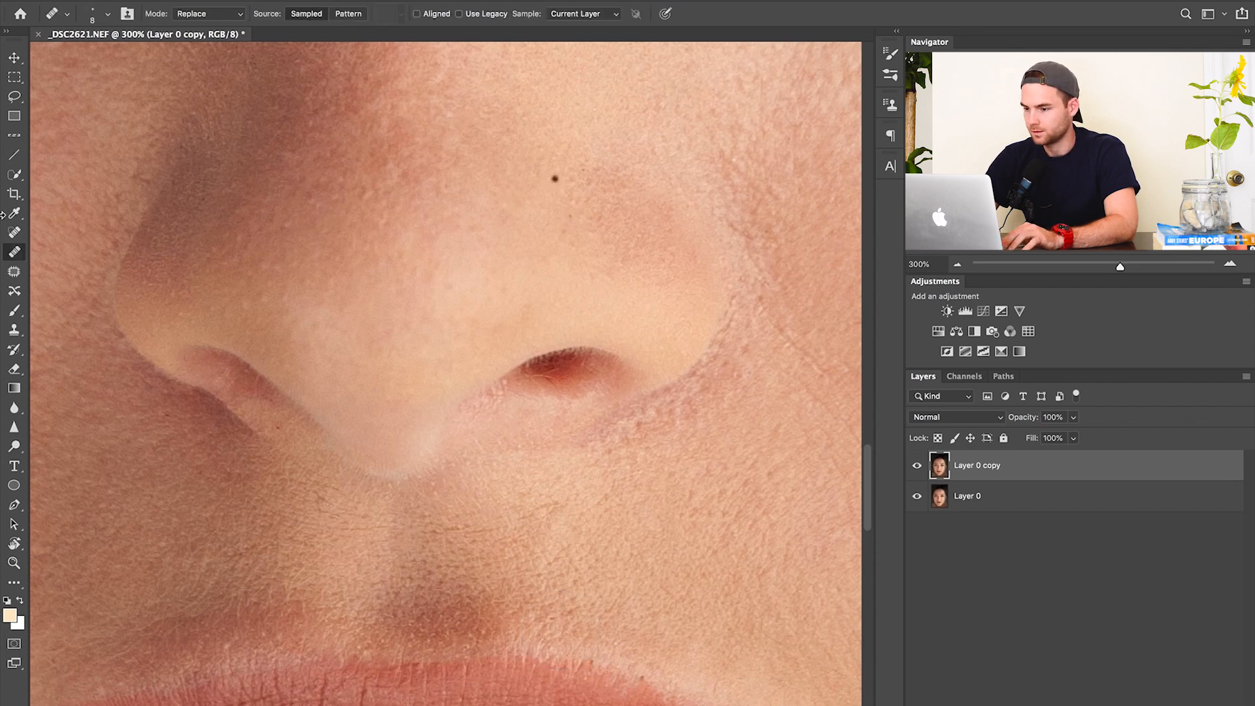
key("shift+j")
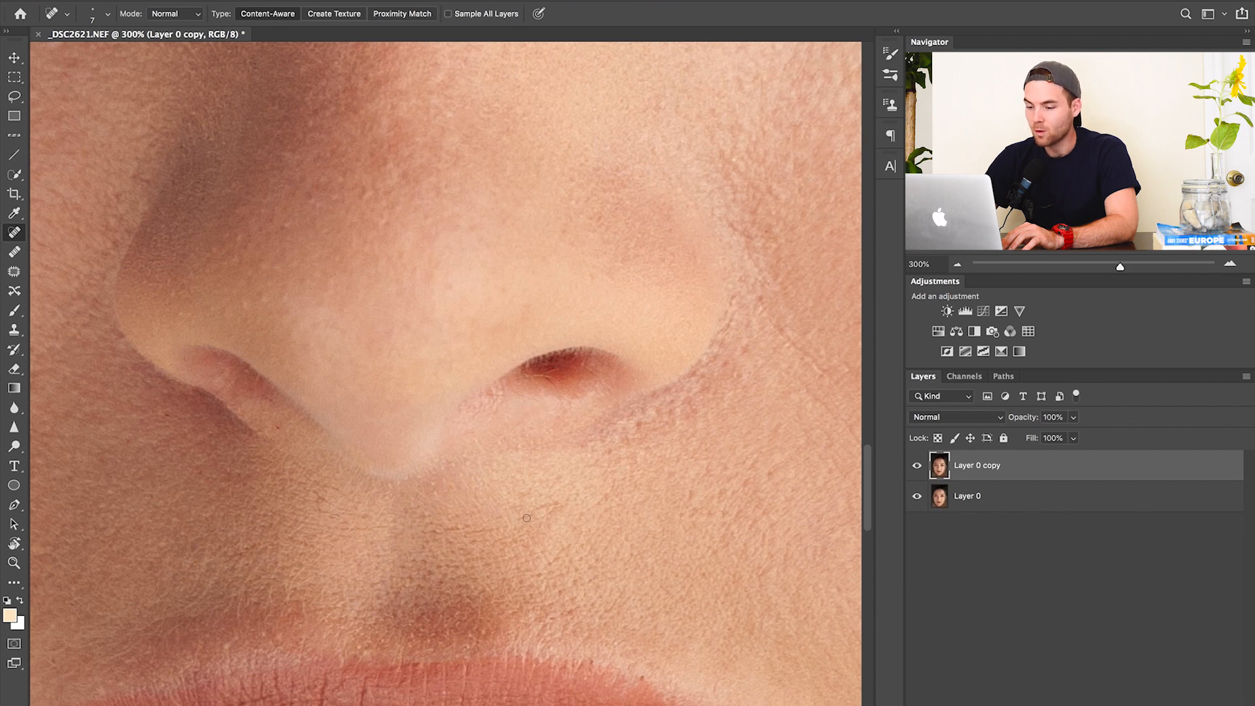
left_click_drag(426, 528, 457, 528)
Heal the small spots below the shaded-side nostril and on the shaded side of the nose
scroll(422, 669, "down", 3)
scroll(421, 669, "left", 4)
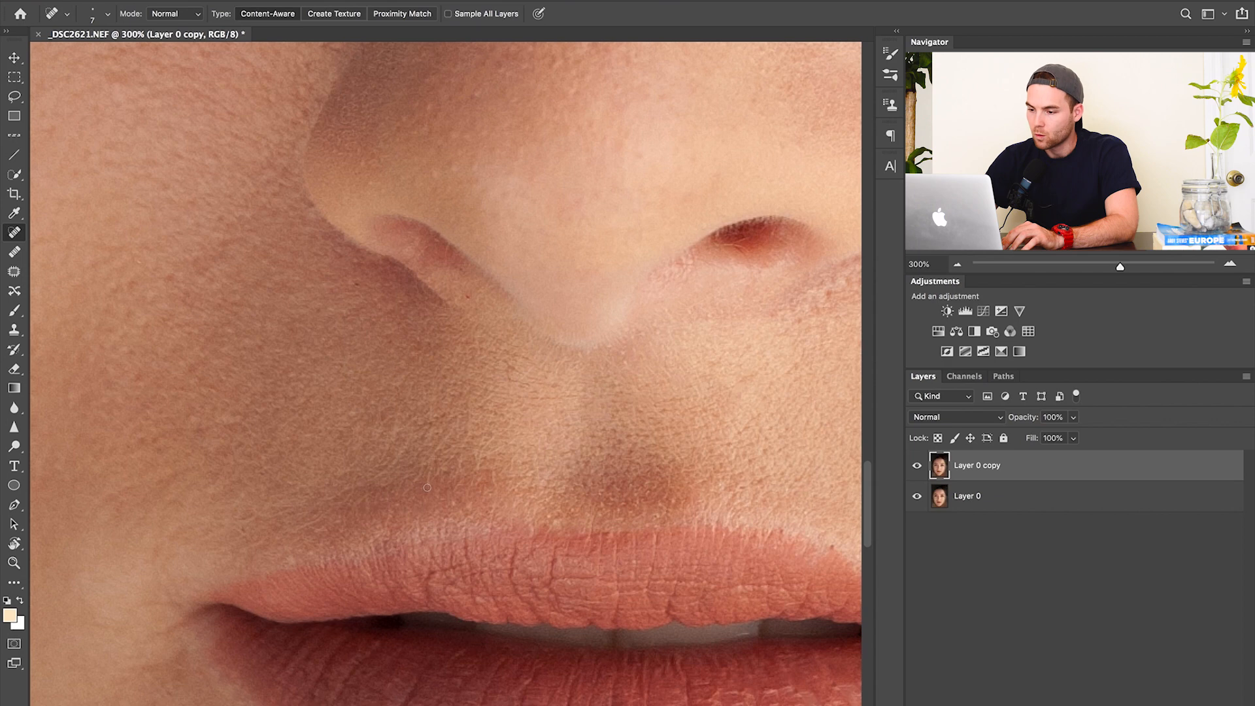
left_click_drag(469, 296, 480, 304)
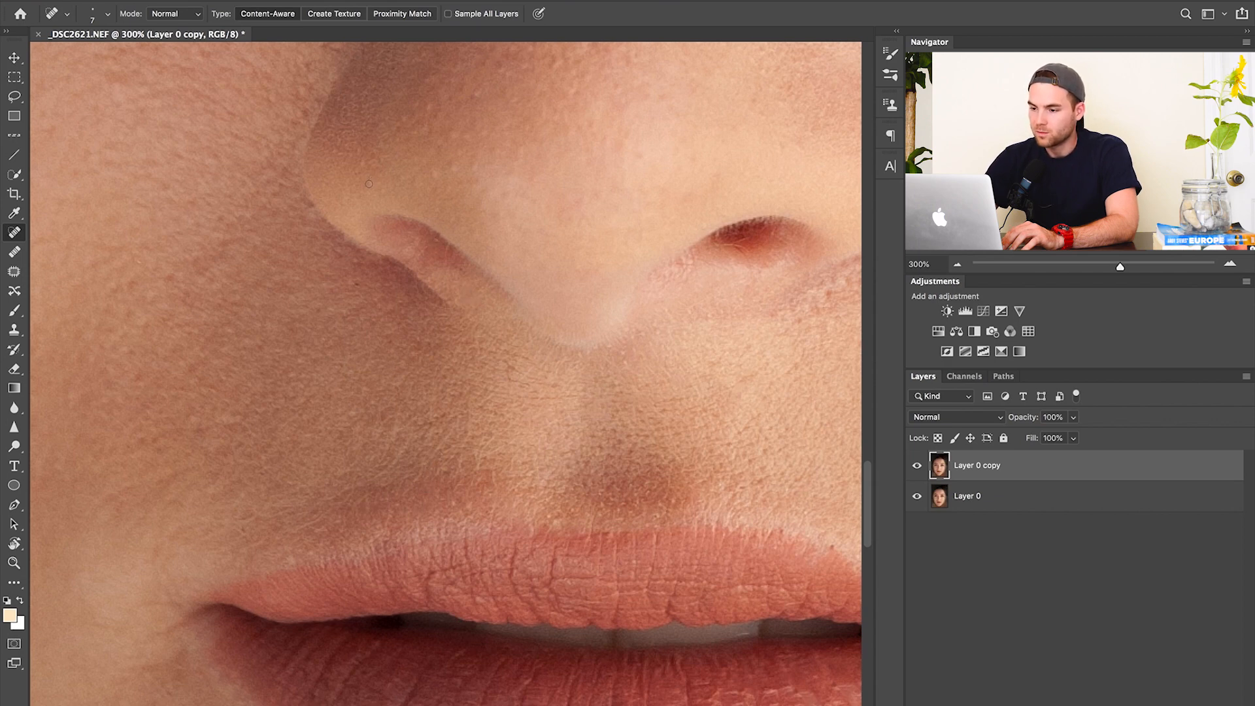
left_click_drag(431, 174, 449, 161)
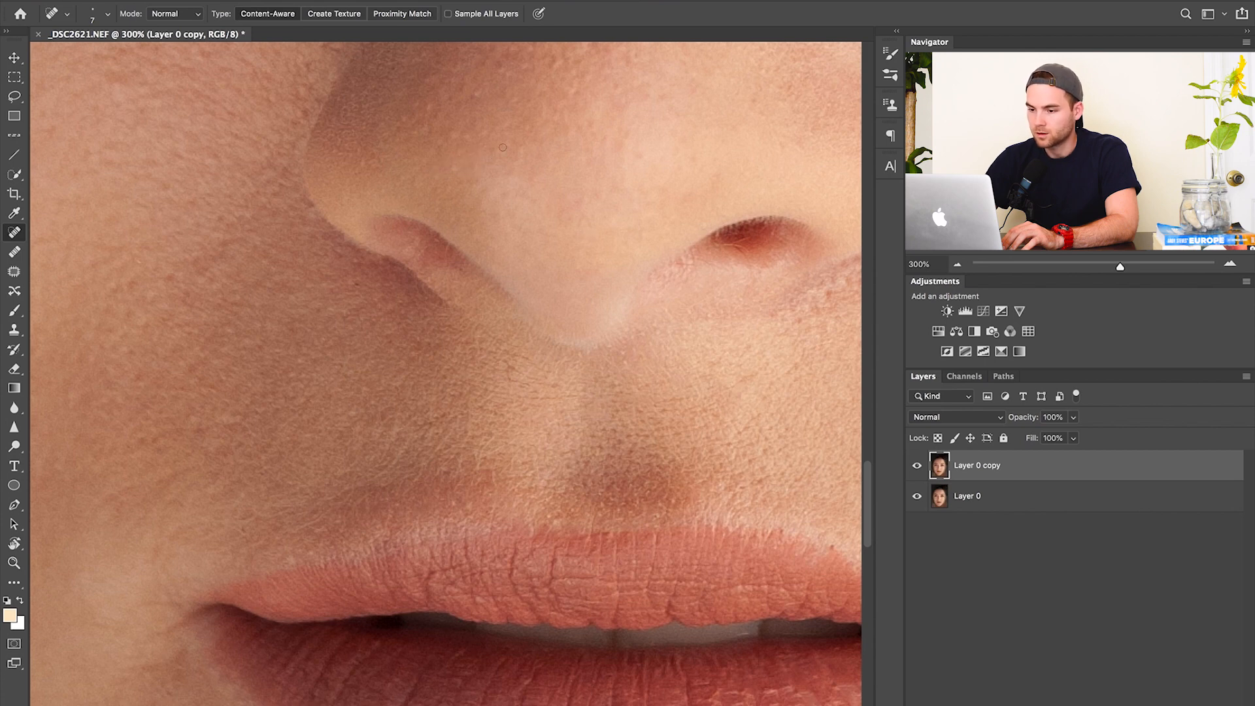
left_click_drag(508, 171, 520, 164)
left_click_drag(476, 93, 478, 94)
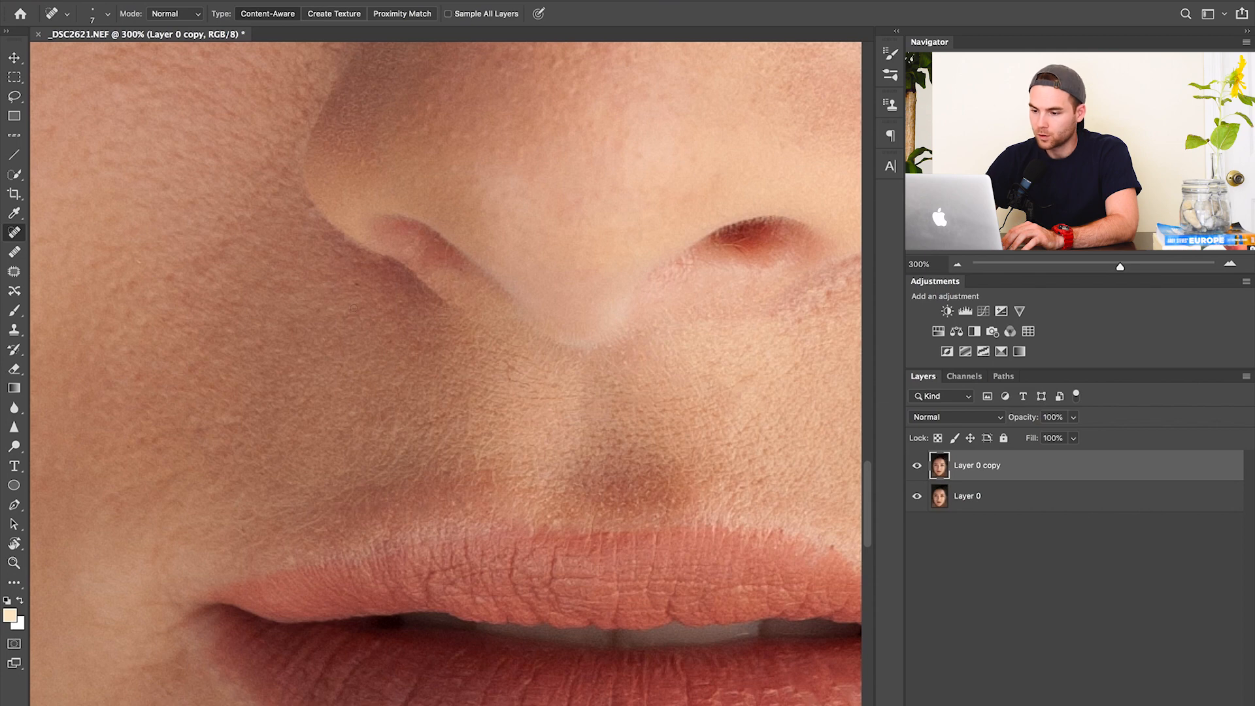
Heal the small marks beside the nostril and across the skin between the nose and upper lip
left_click_drag(356, 277, 367, 292)
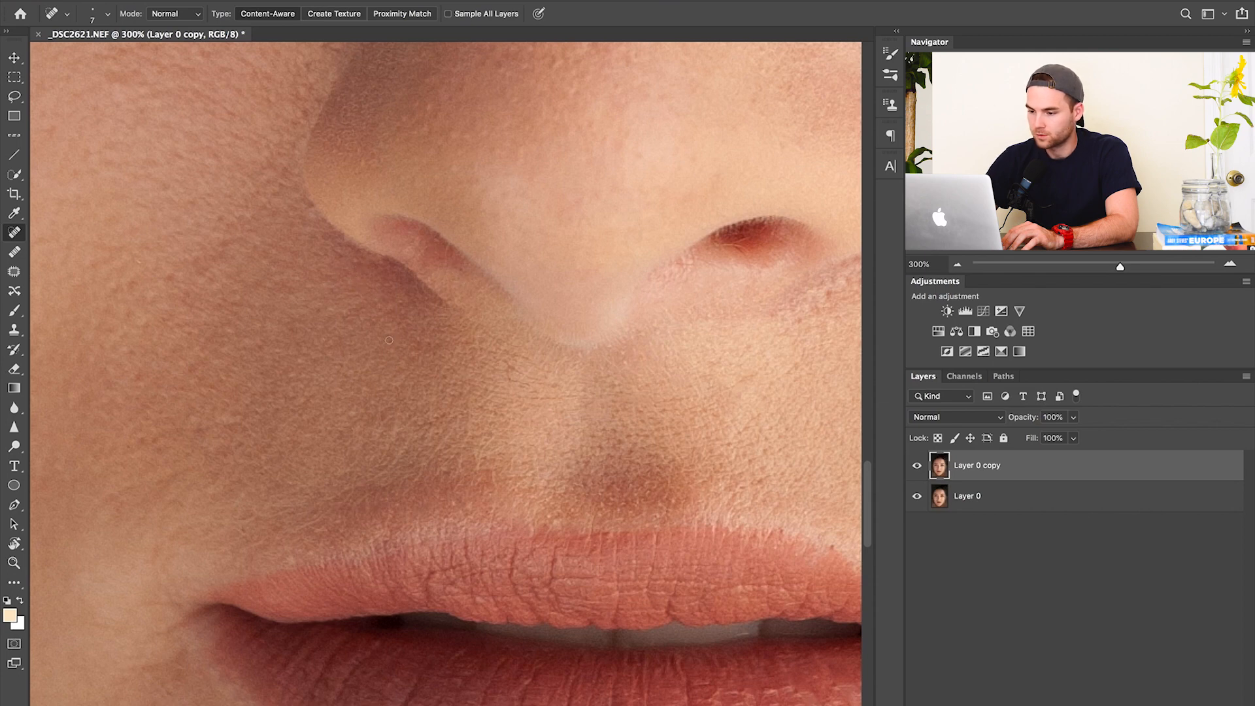
mouse_move(419, 350)
left_mouse_down()
mouse_move(483, 344)
mouse_move(529, 372)
left_mouse_up()
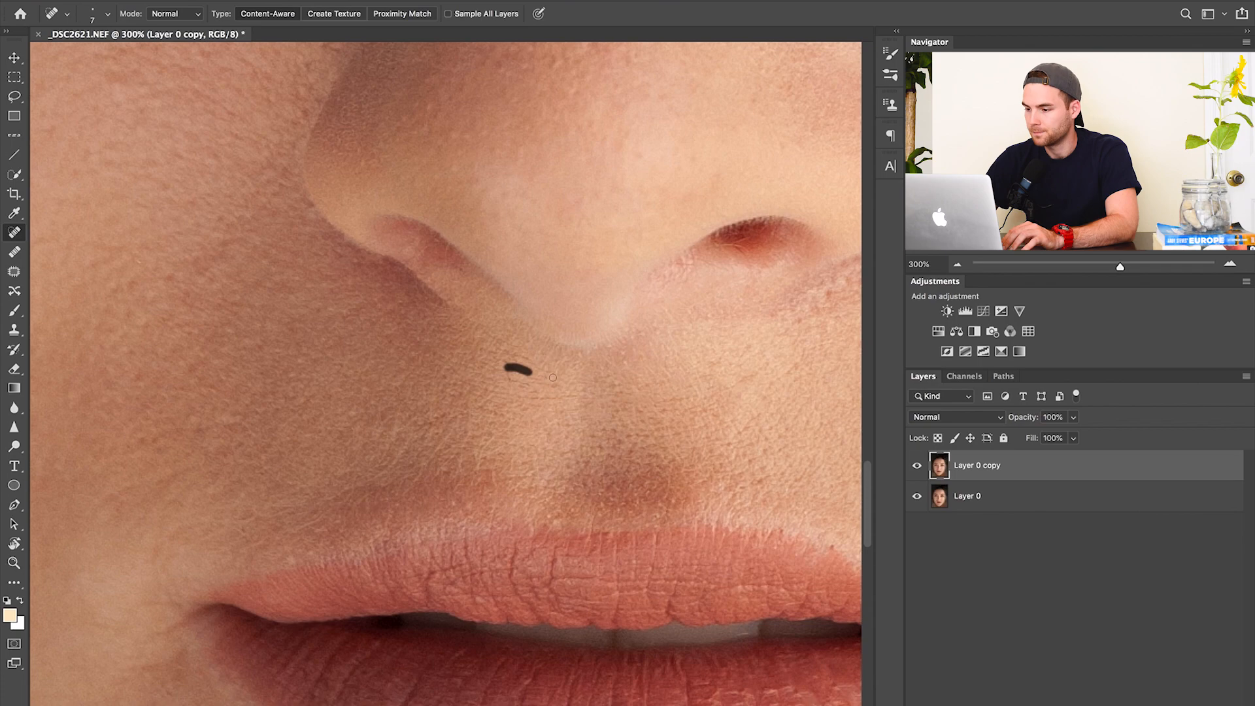
left_click_drag(624, 352, 619, 378)
left_click(664, 409)
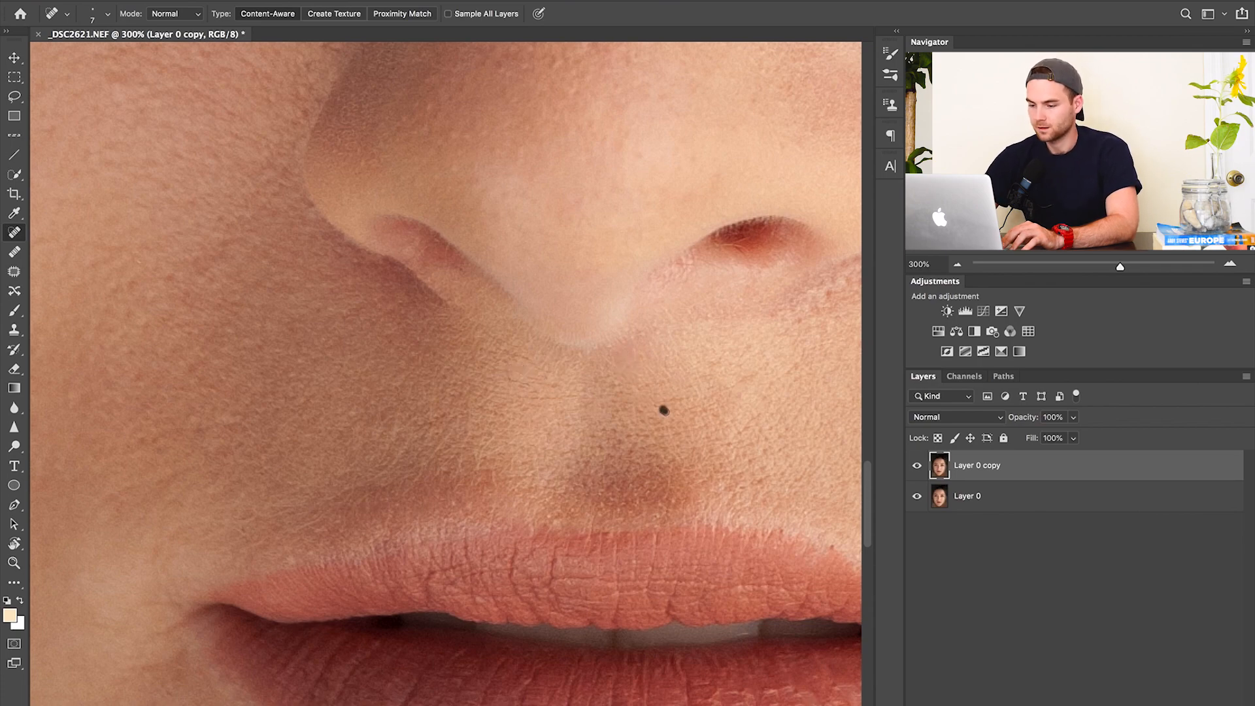
left_click_drag(742, 378, 760, 373)
Heal the deep cracks in the upper lip and the creases beside the shaded-side mouth corner
scroll(567, 477, "down", 5)
scroll(567, 478, "left", 4)
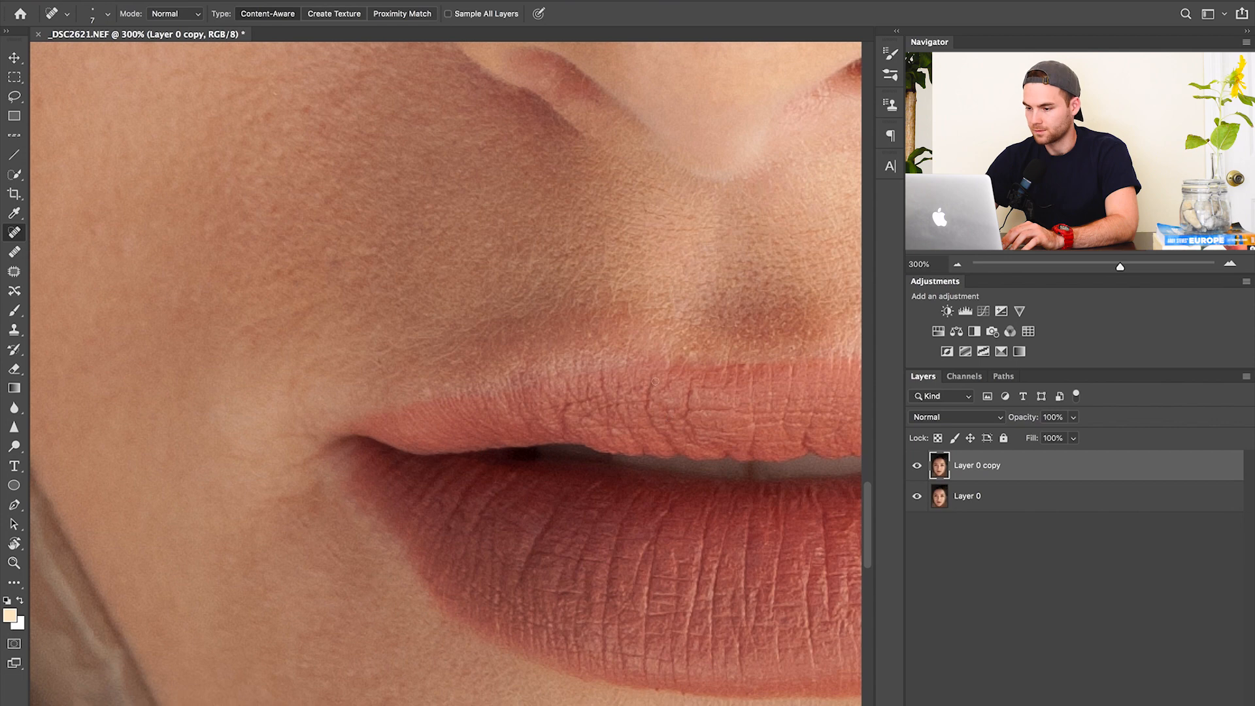
mouse_move(652, 375)
left_mouse_down()
mouse_move(645, 414)
mouse_move(683, 457)
left_mouse_up()
mouse_move(688, 387)
left_mouse_down()
mouse_move(682, 419)
mouse_move(697, 446)
left_mouse_up()
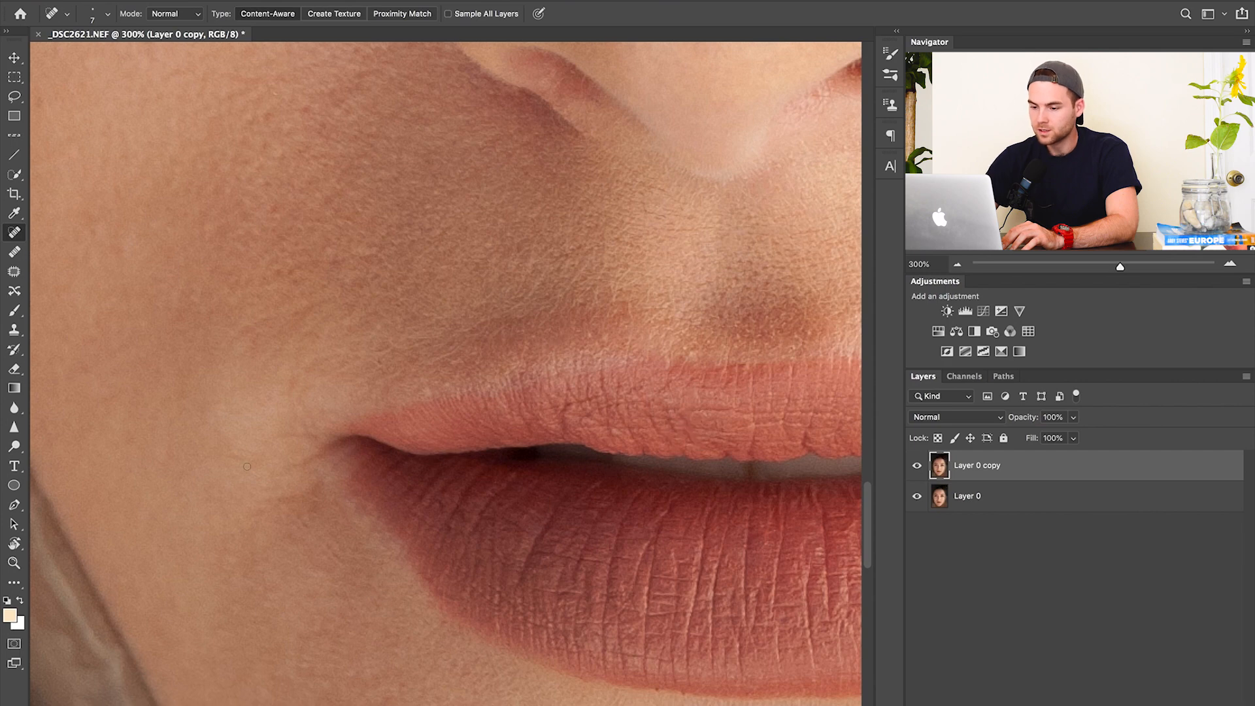
mouse_move(229, 454)
left_mouse_down()
mouse_move(274, 475)
mouse_move(298, 438)
mouse_move(320, 436)
left_mouse_up()
mouse_move(294, 377)
left_mouse_down()
mouse_move(279, 402)
mouse_move(364, 342)
left_mouse_up()
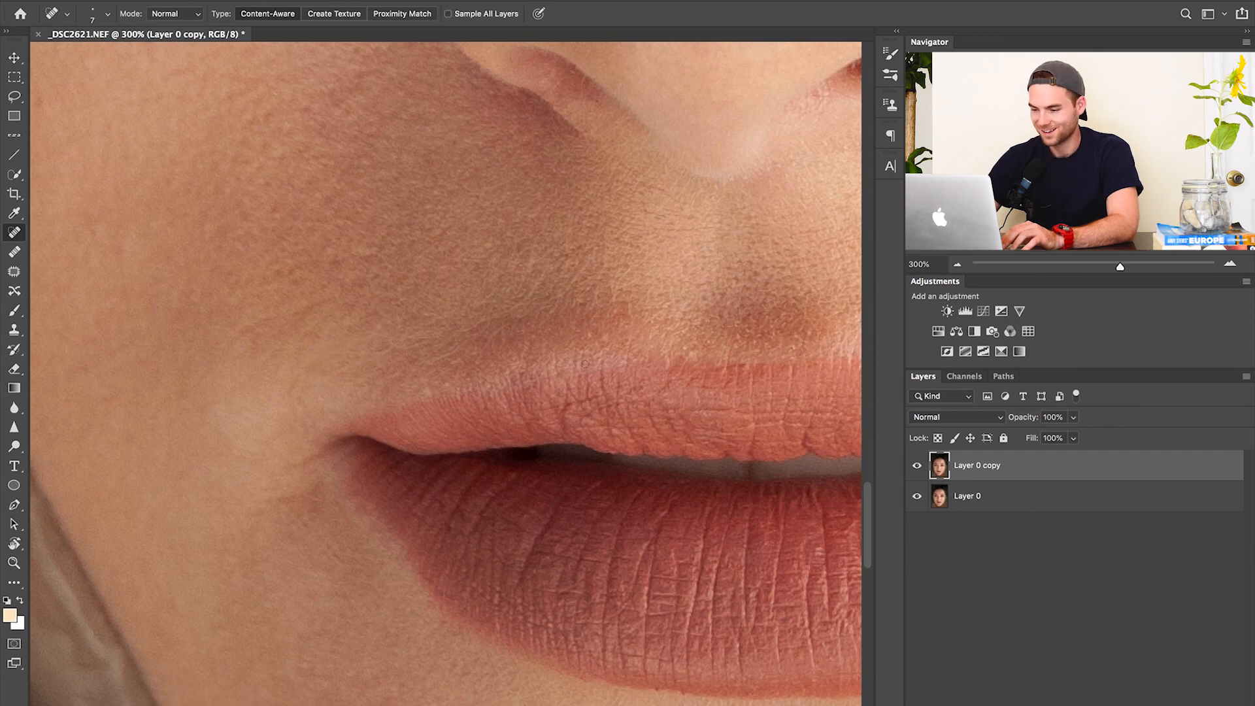
Heal the vertical lines in the middle of the lower lip with the Spot Healing Brush
scroll(408, 355, "right", 5)
scroll(402, 418, "down", 2)
key("]")
key("]")
key("]")
left_click_drag(386, 457, 387, 536)
left_click_drag(461, 449, 461, 552)
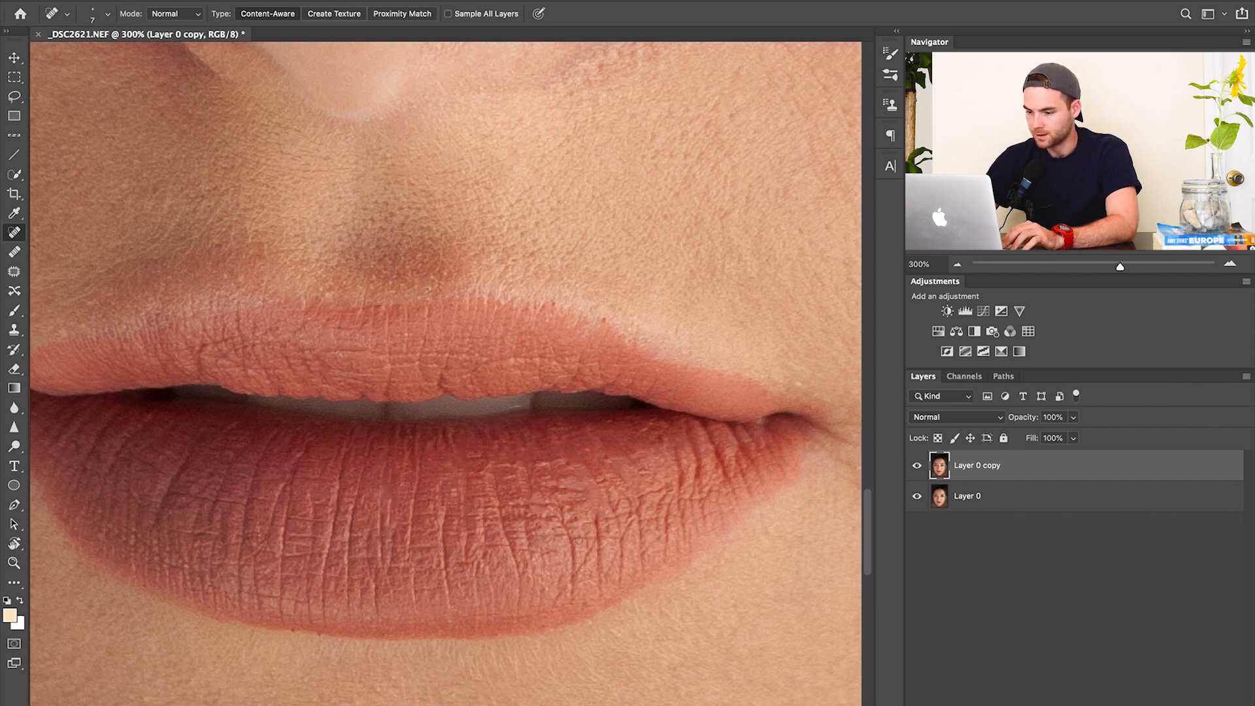
Heal the cracks and creases in the lower lip toward the lit-side mouth corner
left_click_drag(558, 516, 574, 590)
mouse_move(594, 508)
left_mouse_down()
mouse_move(601, 574)
mouse_move(620, 499)
left_mouse_up()
left_click_drag(671, 450, 684, 489)
left_click_drag(686, 426, 697, 486)
mouse_move(659, 436)
left_mouse_down()
mouse_move(677, 467)
mouse_move(727, 485)
left_mouse_up()
Heal the long lines in the shaded half of the lower lip up to its inner edge
scroll(370, 583, "left", 5)
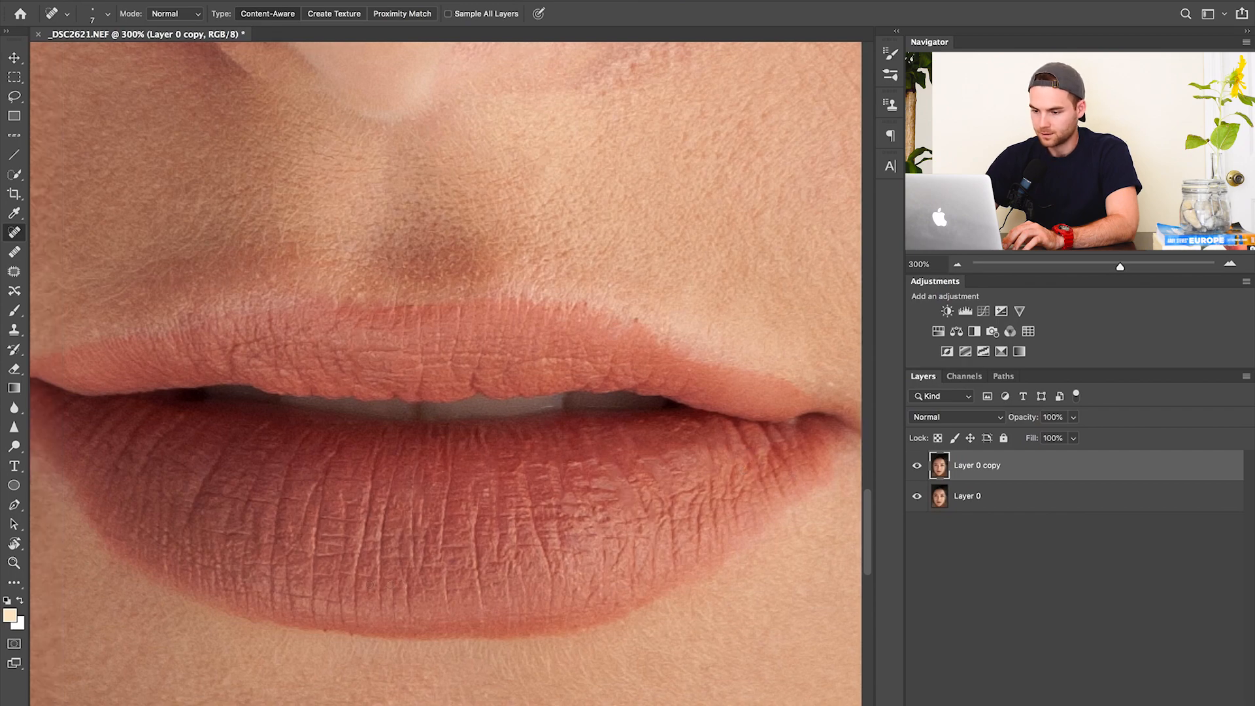
left_click_drag(384, 514, 434, 418)
left_click_drag(435, 505, 477, 412)
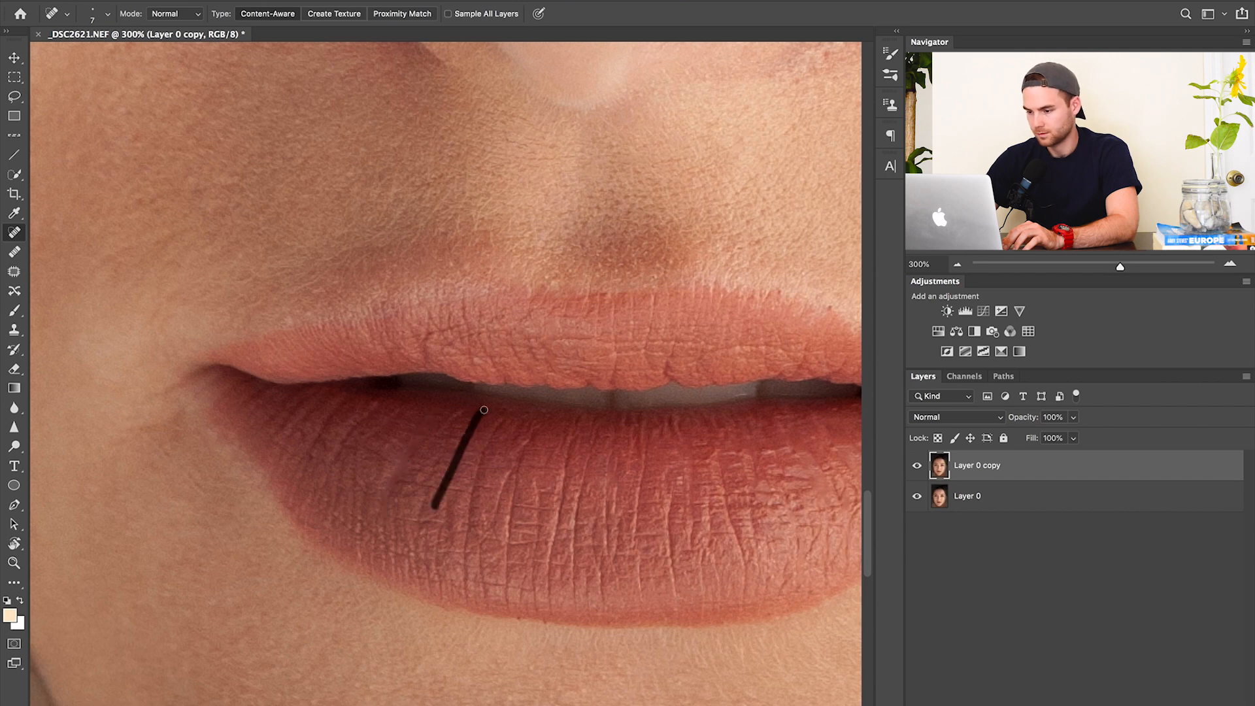
left_click_drag(523, 458, 530, 419)
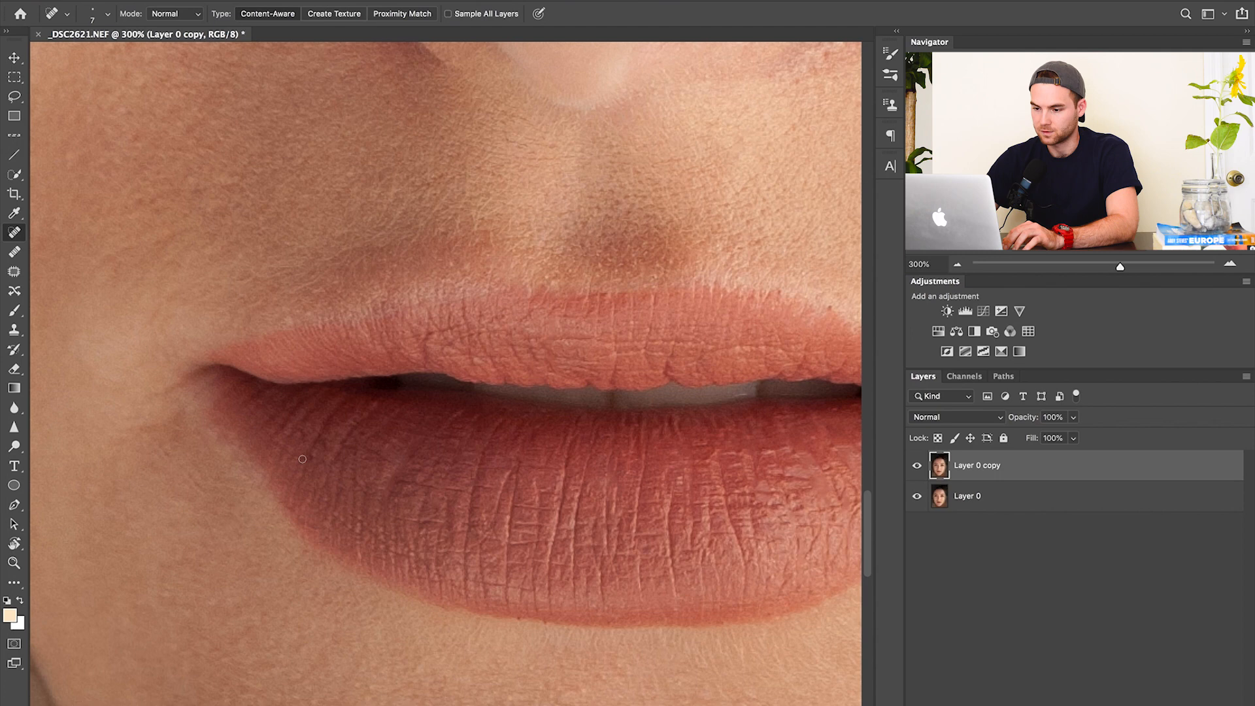
Heal the remaining skin creases below and beside the shaded-side mouth corner
scroll(244, 408, "left", 3)
scroll(244, 408, "down", 1)
mouse_move(239, 393)
left_mouse_down()
mouse_move(288, 368)
mouse_move(272, 402)
left_mouse_up()
left_click_drag(267, 354, 314, 323)
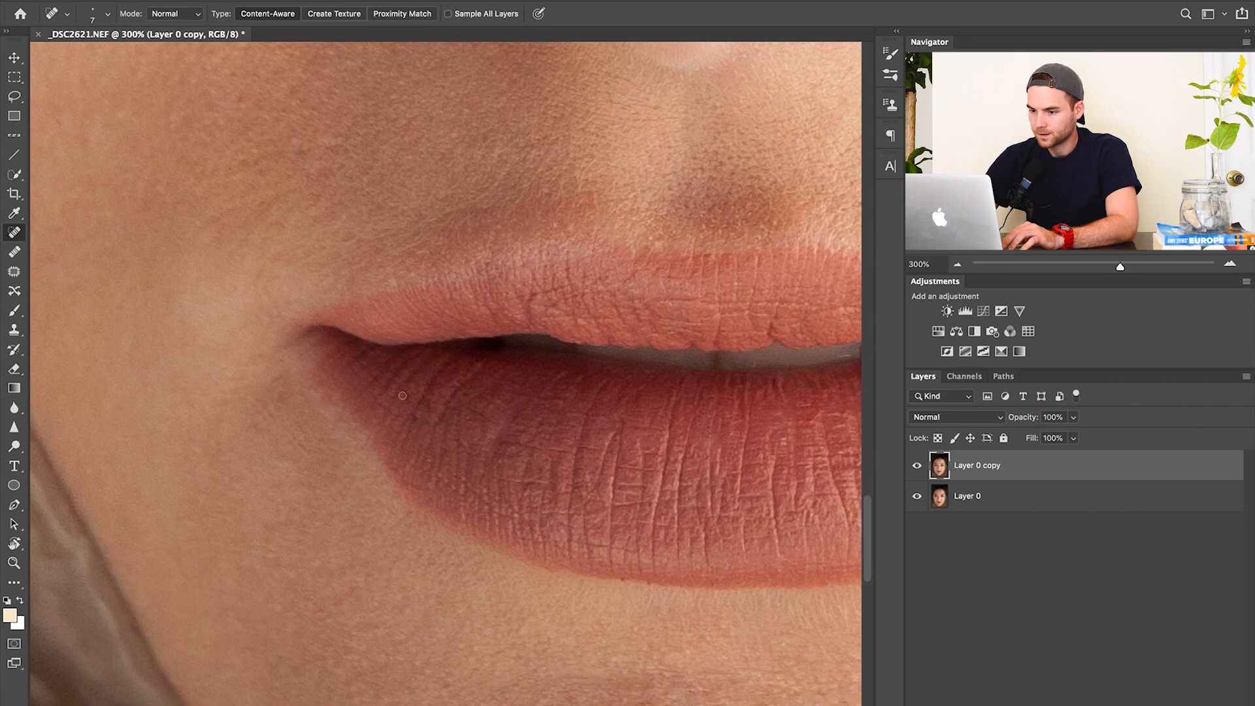
Heal the uneven inner edge of the upper lip on the shaded side
scroll(402, 395, "right", 5)
scroll(402, 395, "down", 1)
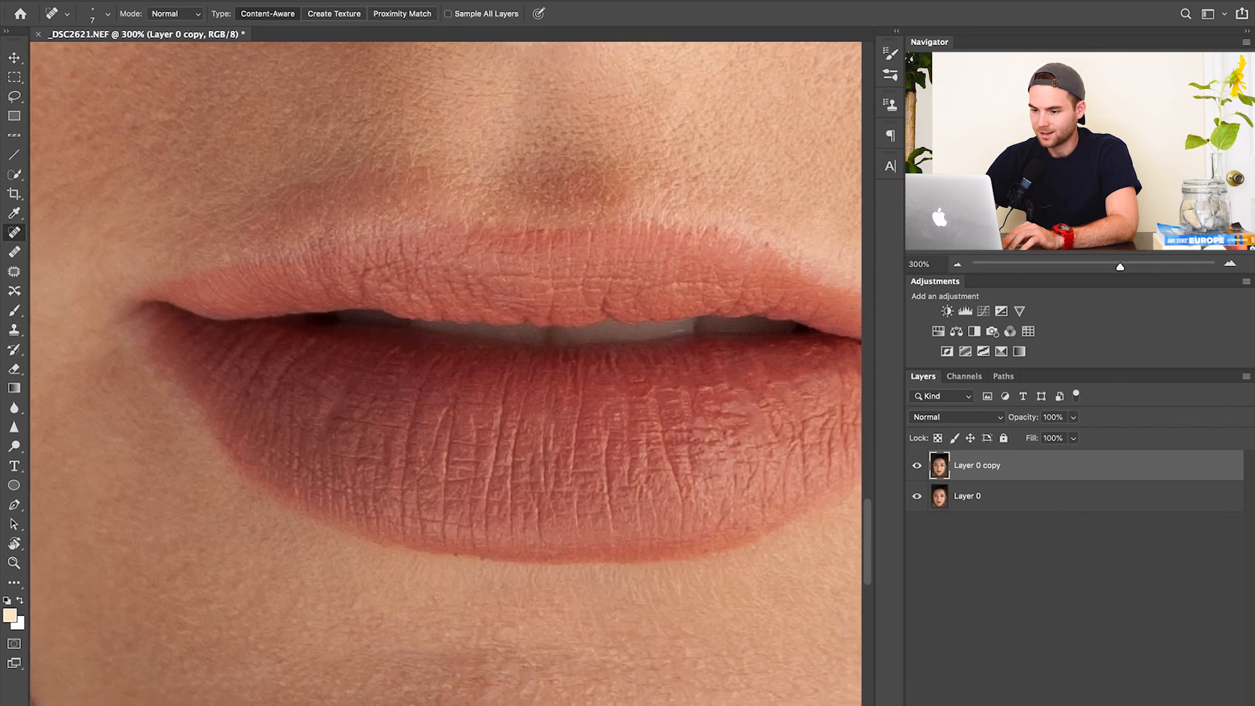
mouse_move(327, 294)
left_mouse_down()
mouse_move(364, 299)
mouse_move(375, 261)
mouse_move(410, 277)
mouse_move(414, 304)
left_mouse_up()
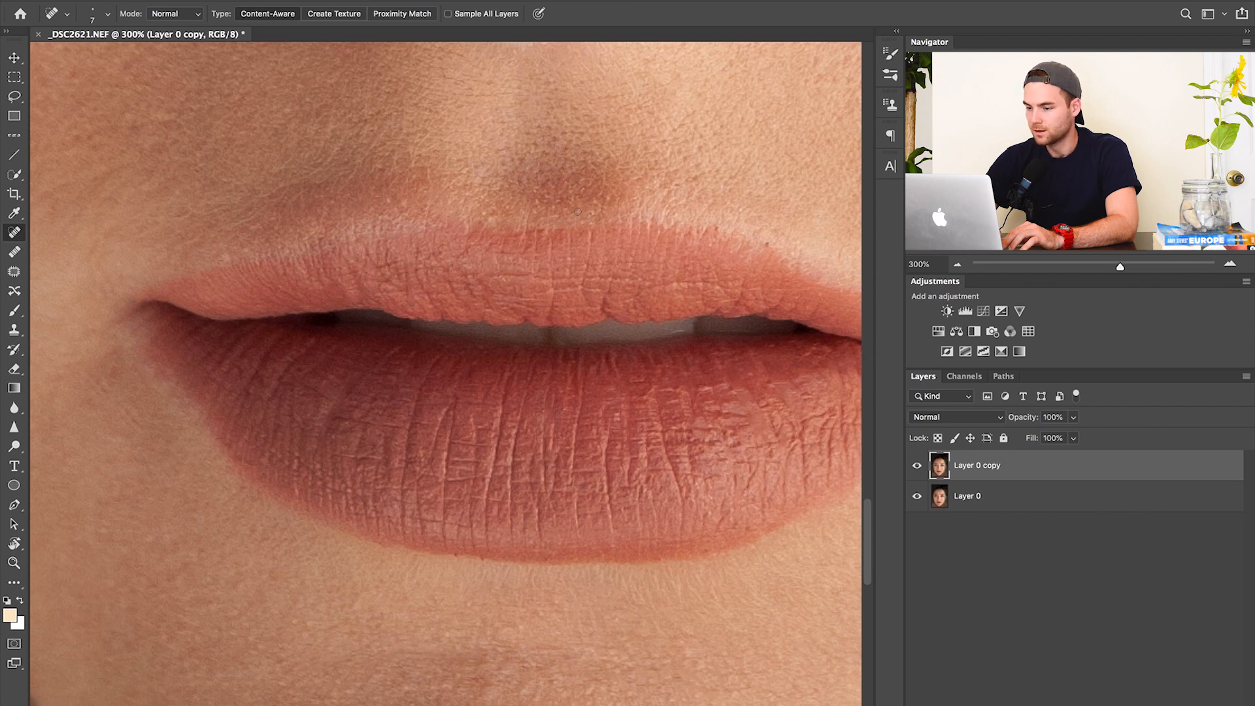
Heal the blemishes on the chin and lower cheek below the mouth with a size 15 Spot Healing Brush
scroll(760, 290, "left", 5)
scroll(759, 291, "down", 3)
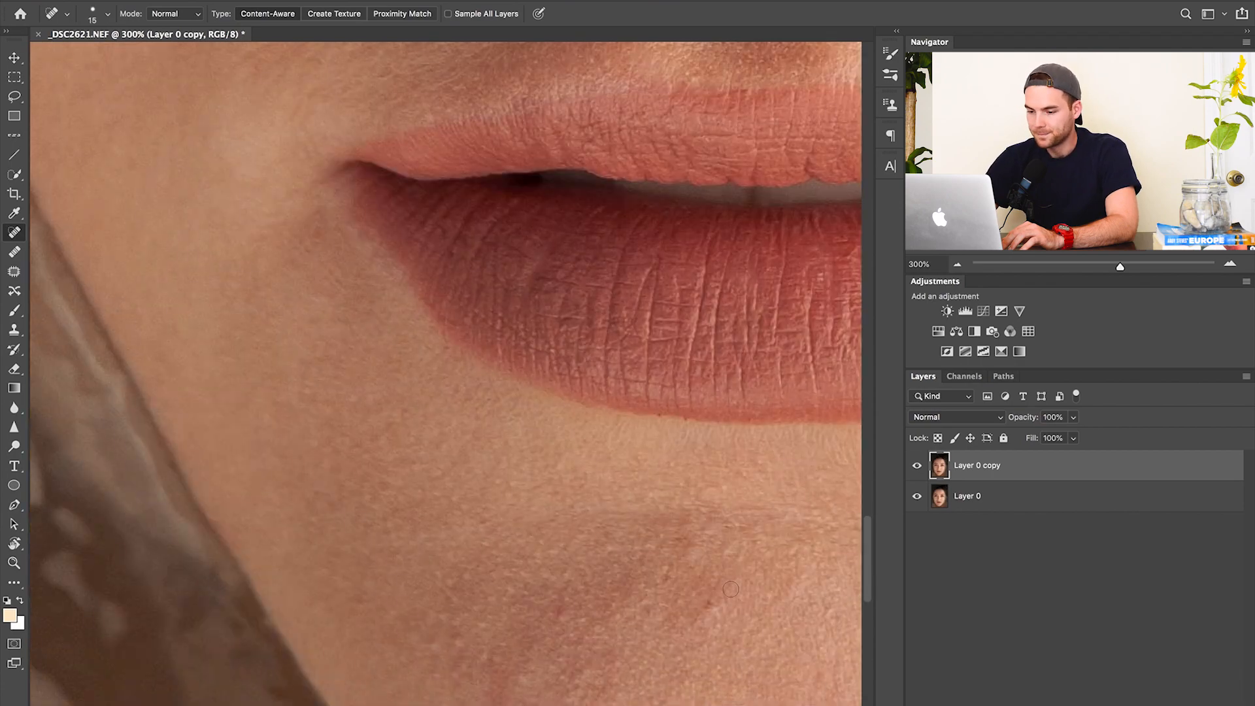
left_click_drag(697, 613, 688, 601)
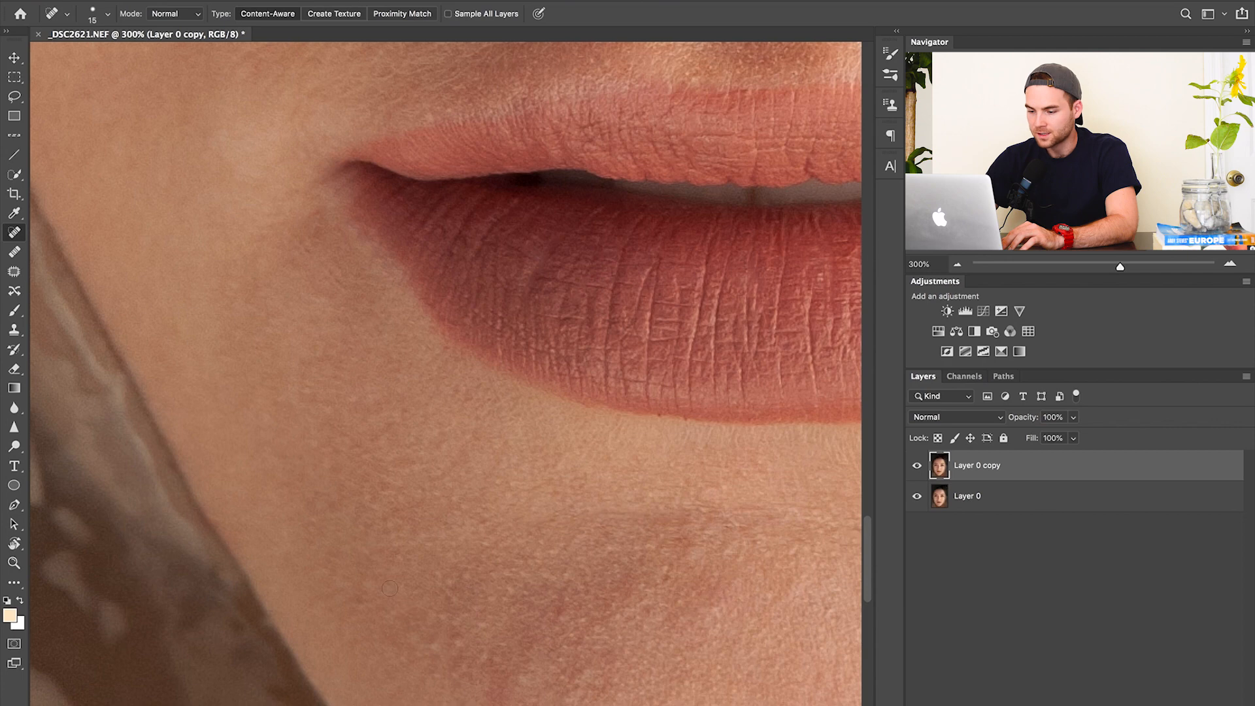
mouse_move(347, 614)
left_mouse_down()
mouse_move(374, 599)
mouse_move(426, 630)
mouse_move(437, 658)
left_mouse_up()
left_click(457, 648)
left_click(492, 655)
Heal the remaining spots on the lower chin near the jawline
scroll(492, 656, "down", 5)
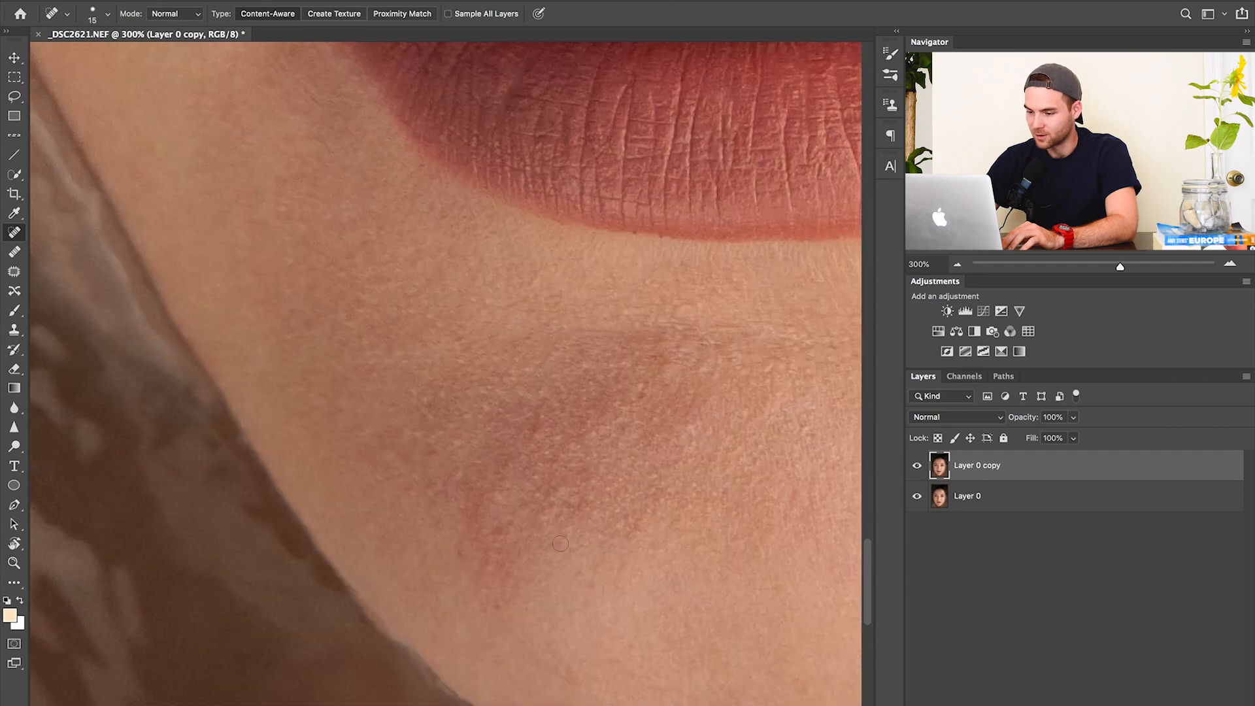
left_click(596, 564)
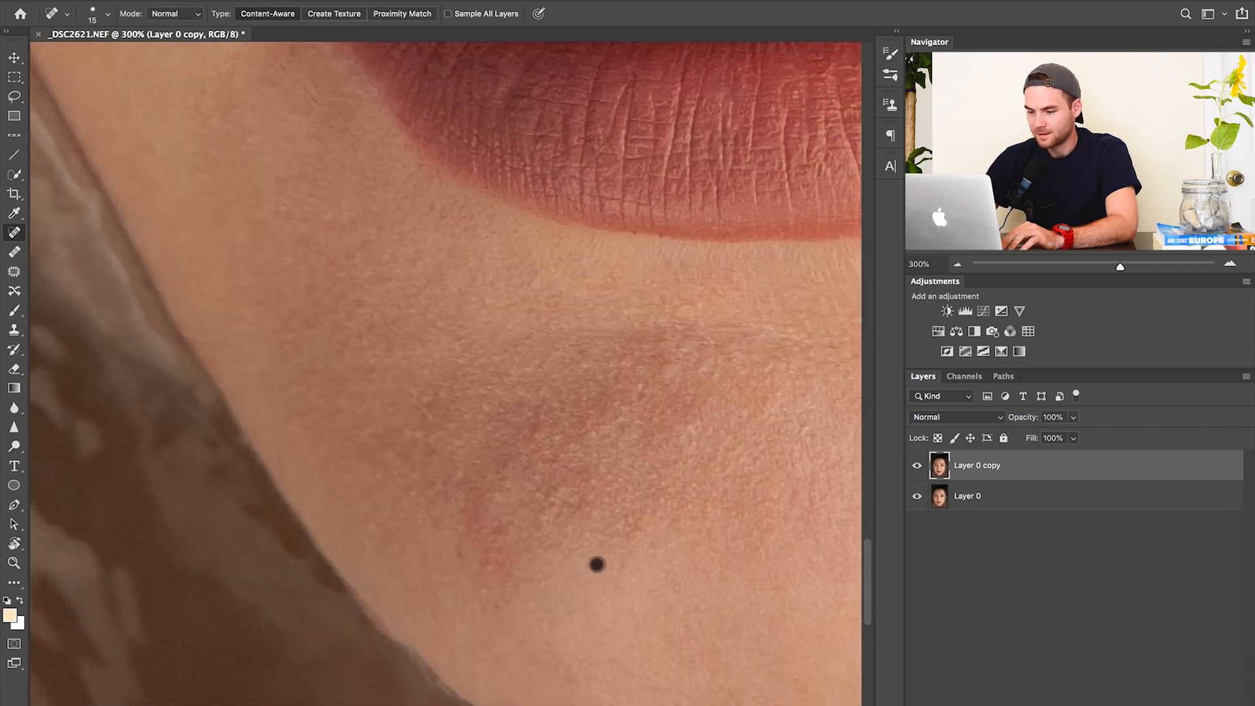
left_click_drag(560, 637, 581, 683)
scroll(520, 626, "down", 2)
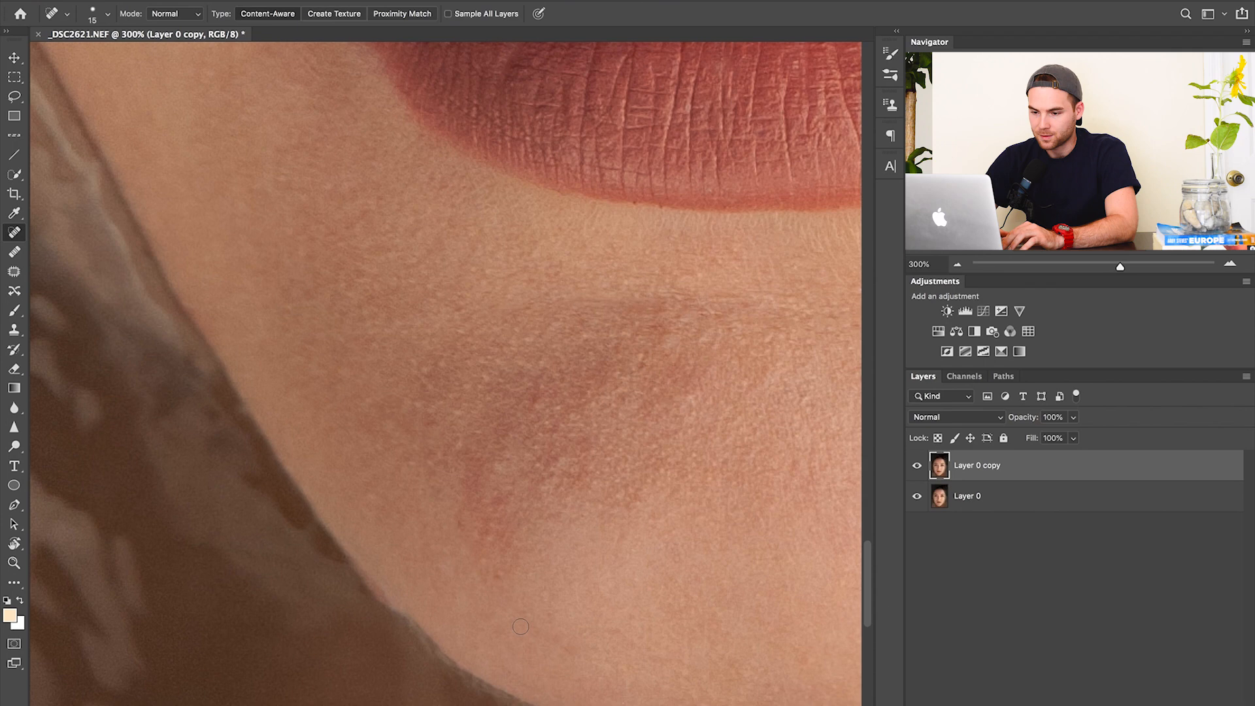
Clean up the uneven shaded-side jaw edge with a size 40 Healing Brush in Replace mode, sampling the smooth edge just above
scroll(520, 626, "down", 4)
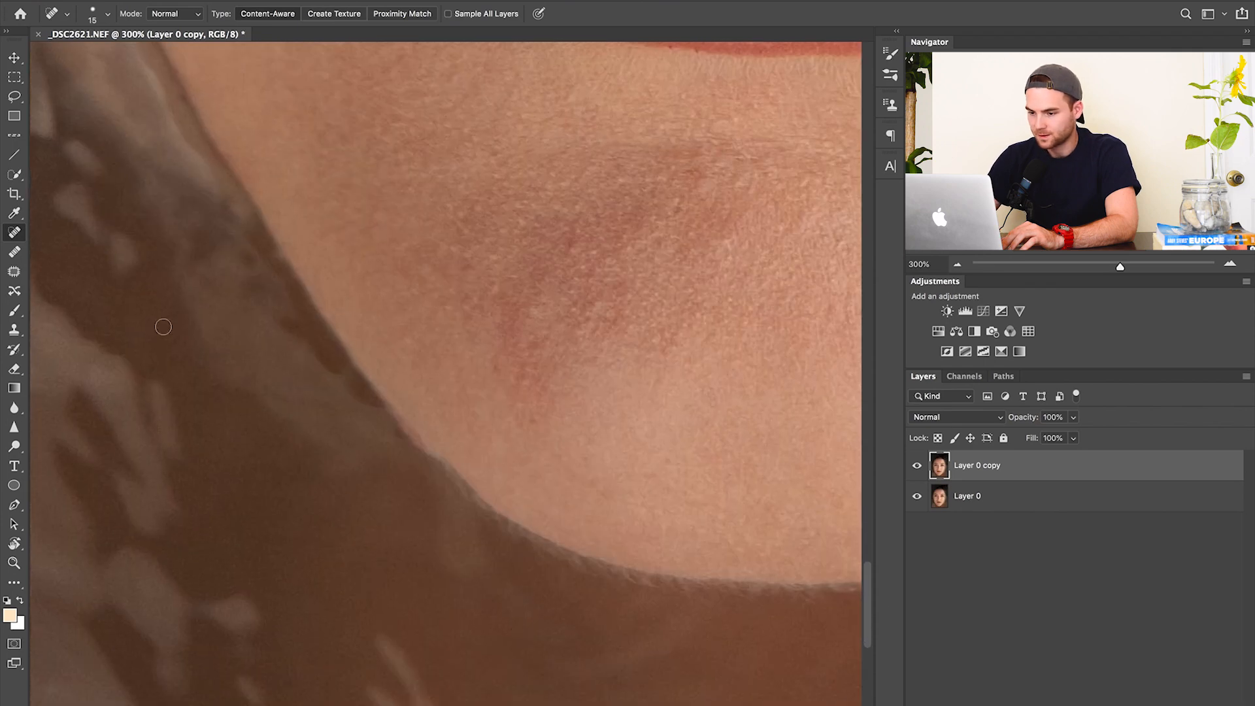
left_click(15, 251)
key("]")
key("]")
key("]")
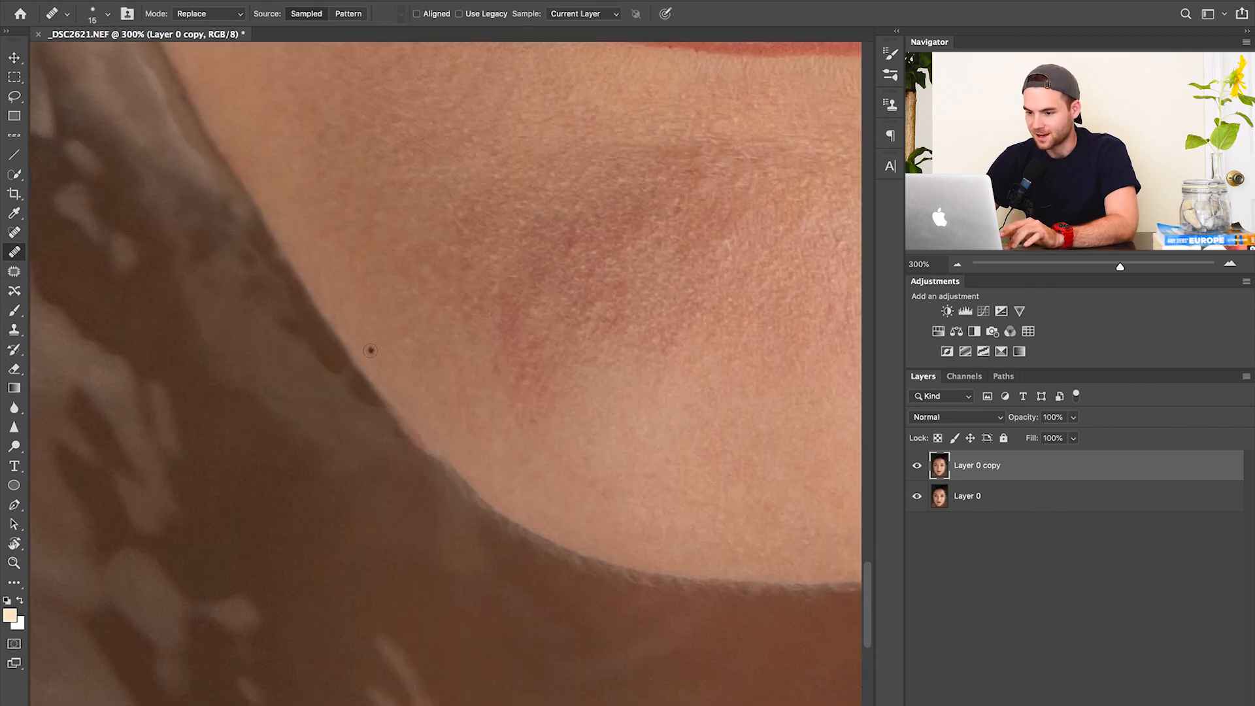
key("bracketright")
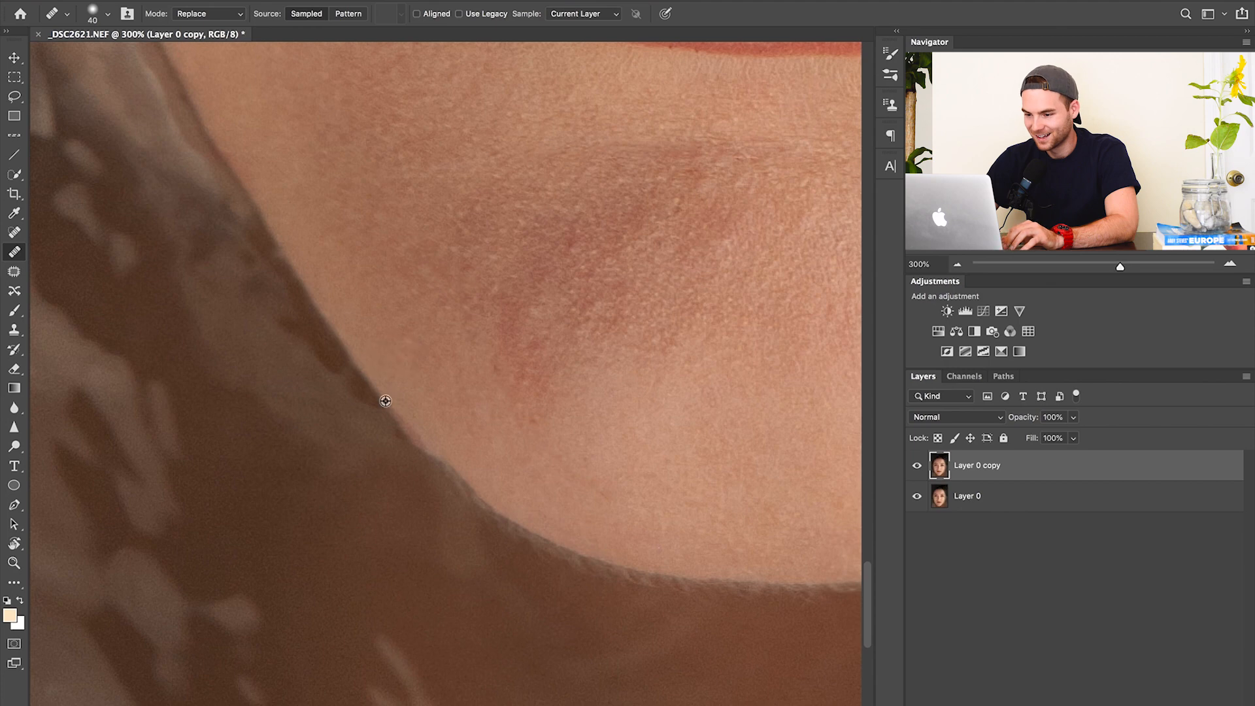
left_click(350, 352, "alt")
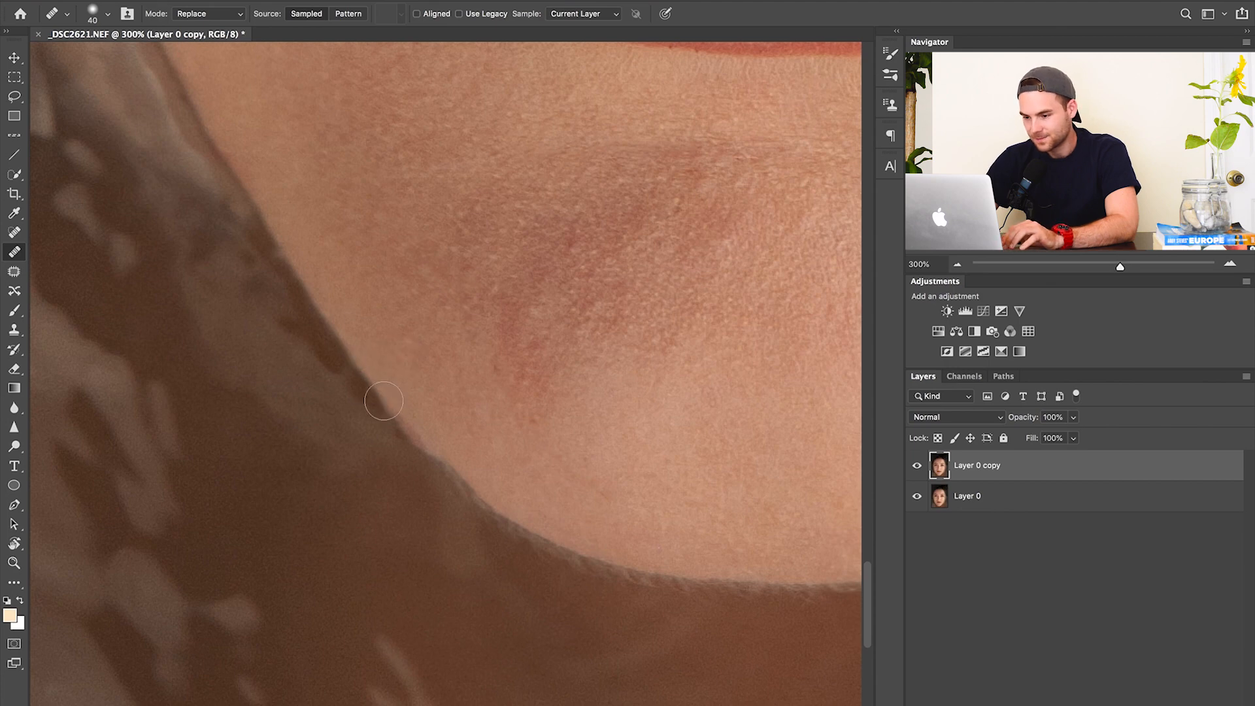
left_click_drag(393, 411, 411, 431)
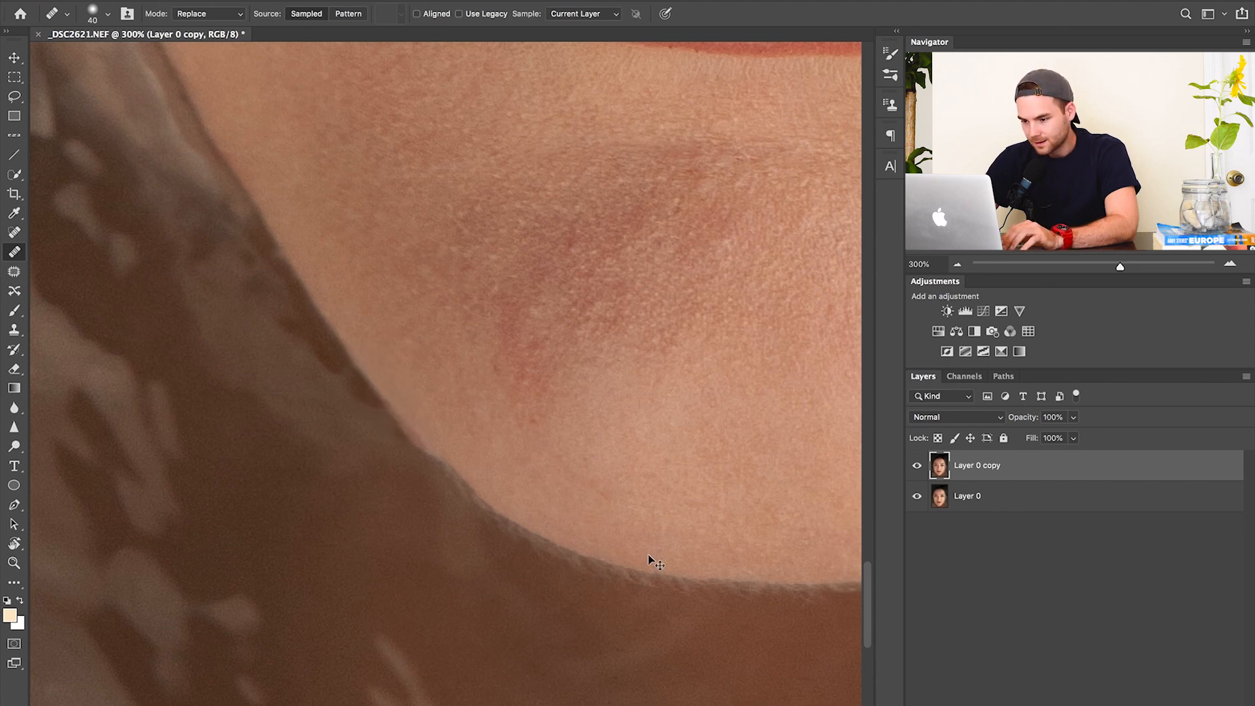
Undo the last jaw edge heal and rework the shaded-side edge with a size 60 Healing Brush sampled along the edge
key("super+z")
left_click(428, 447, "alt")
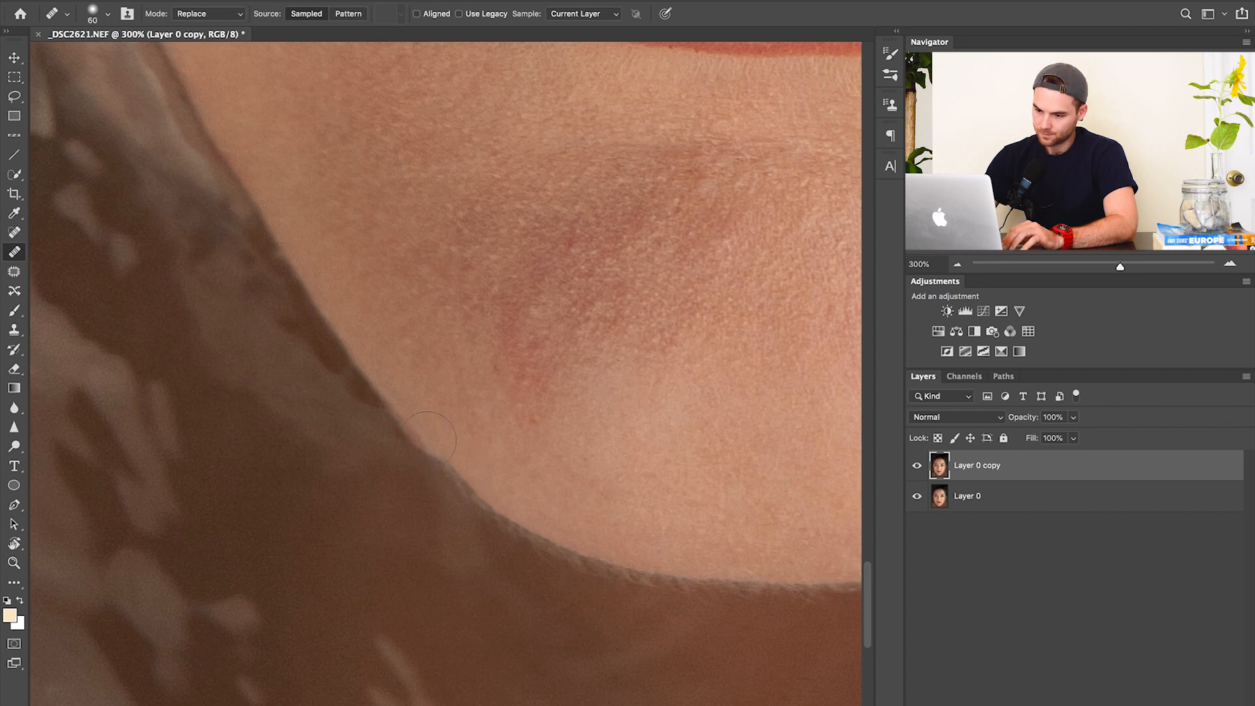
left_click_drag(432, 445, 415, 416)
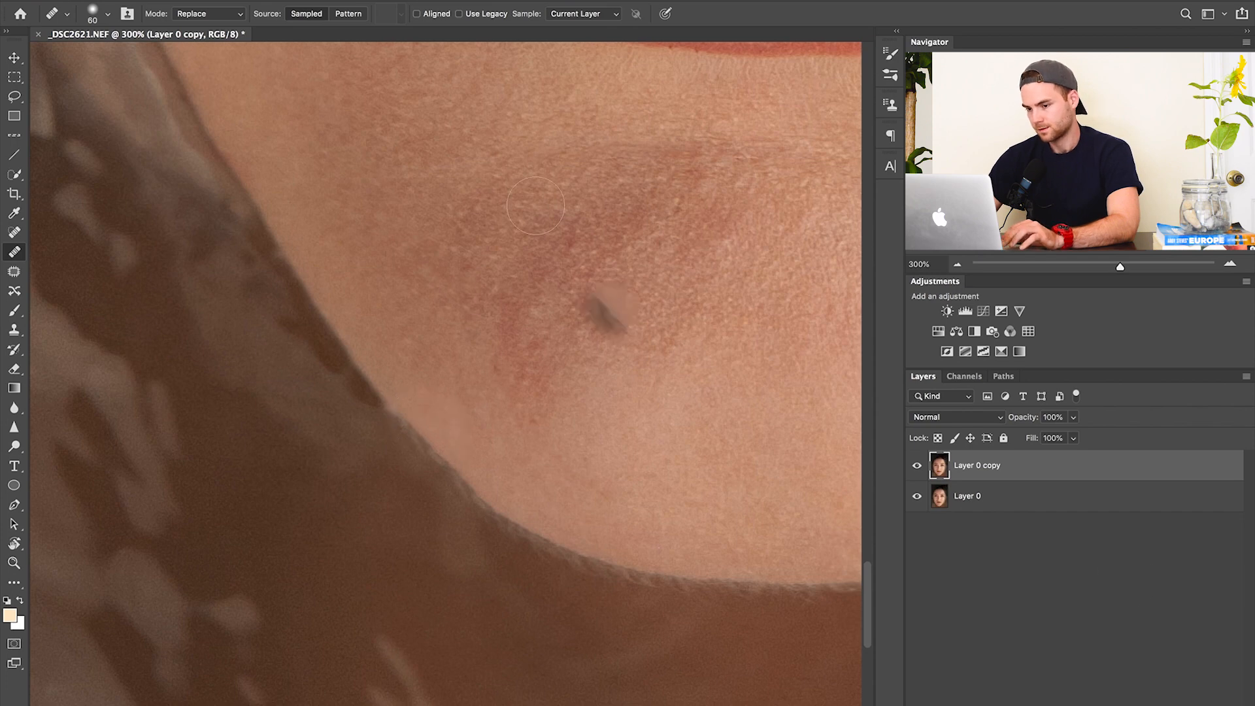
left_click(330, 321, "alt")
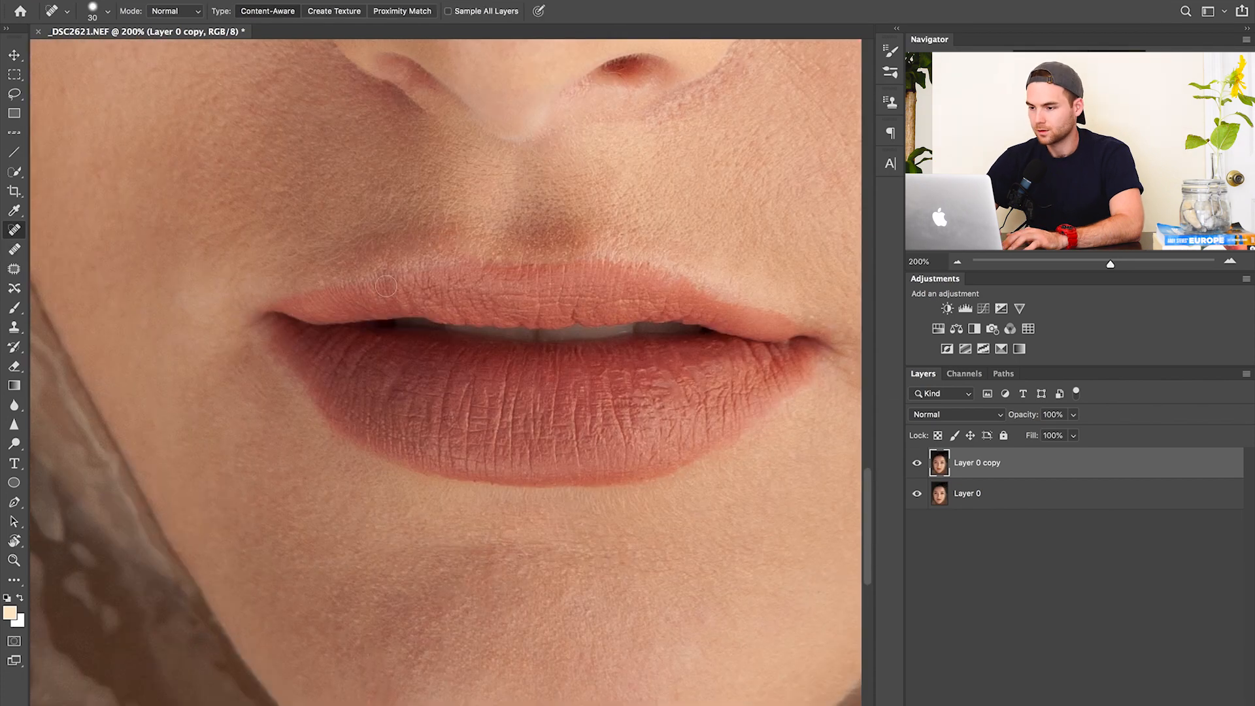
Heal the uneven skin around the outer crease of the lit-side nostril with a size 9 Spot Healing Brush
scroll(551, 300, "up", 10)
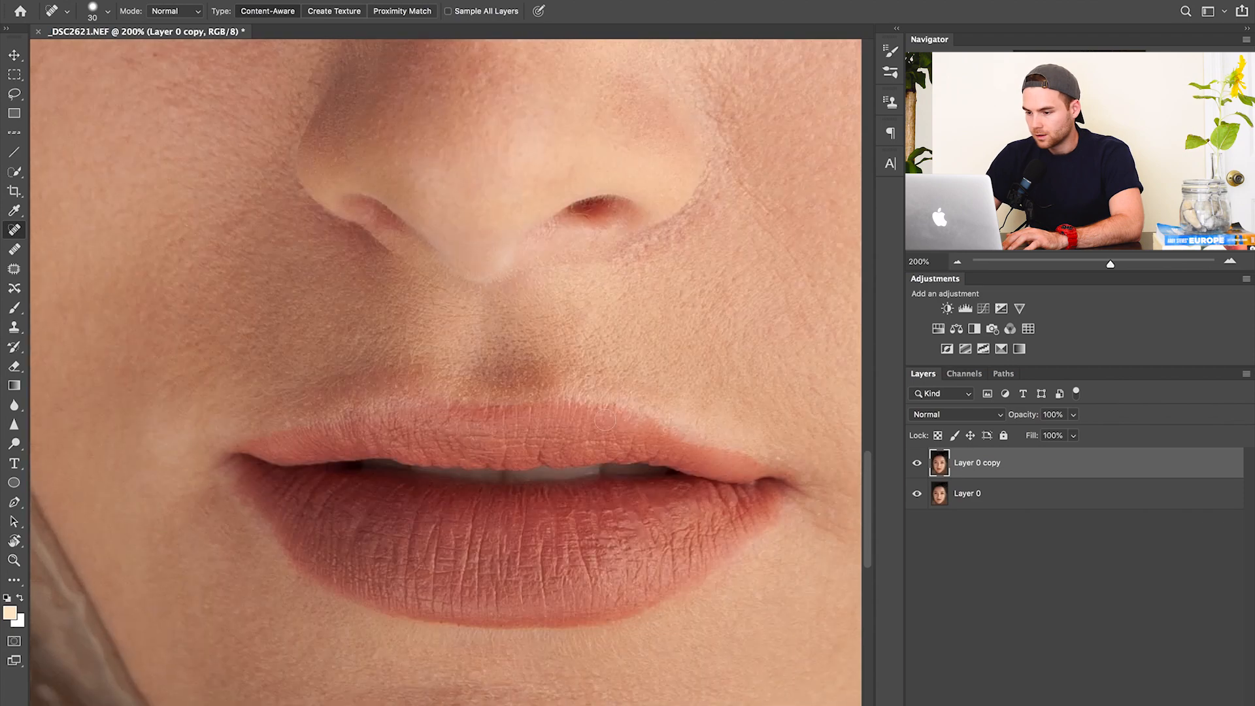
key("bracketleft")
key("bracketleft")
key("bracketleft")
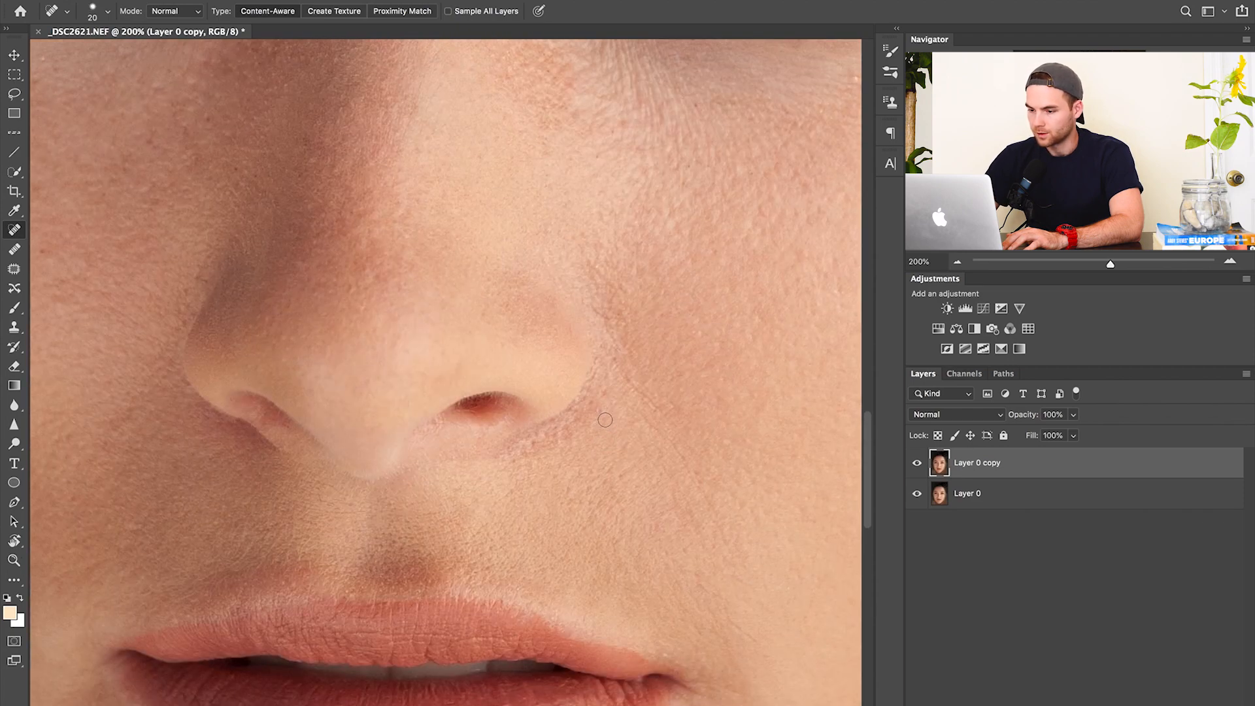
left_click_drag(608, 390, 610, 387)
left_click_drag(530, 441, 547, 441)
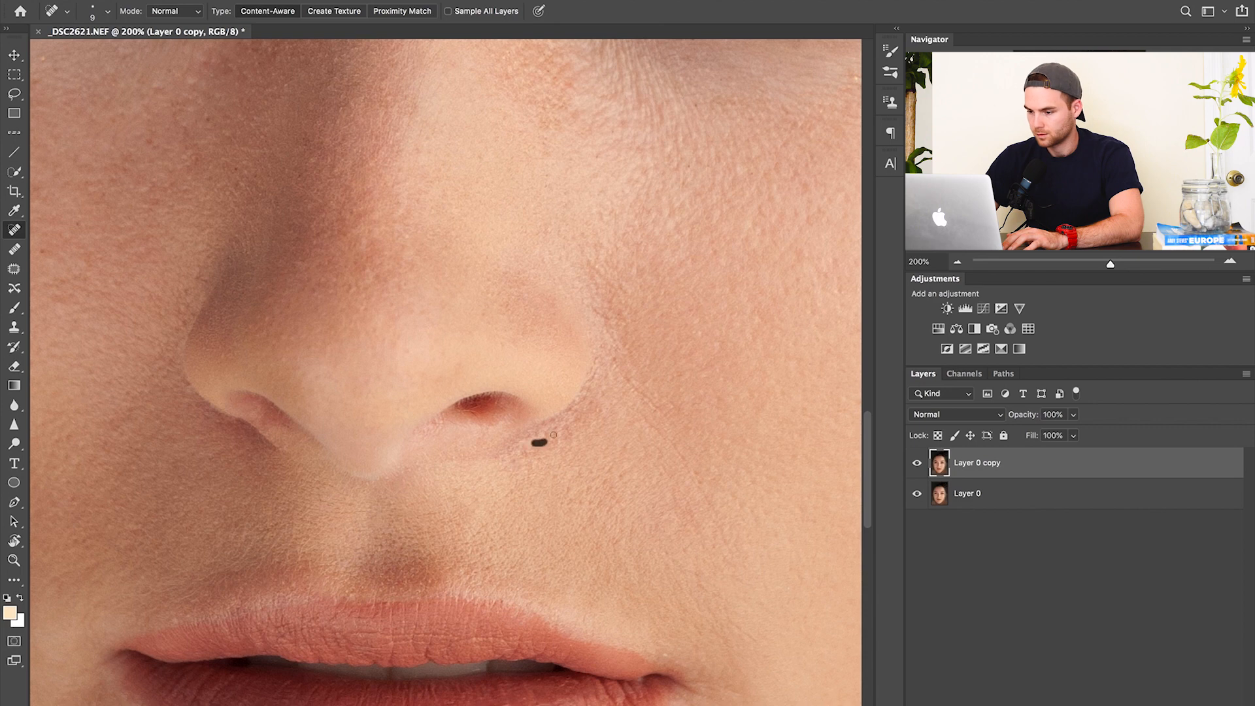
Heal the fine crease and spots running from the lit-side nostril down to the mouth corner
left_click_drag(588, 507, 651, 447)
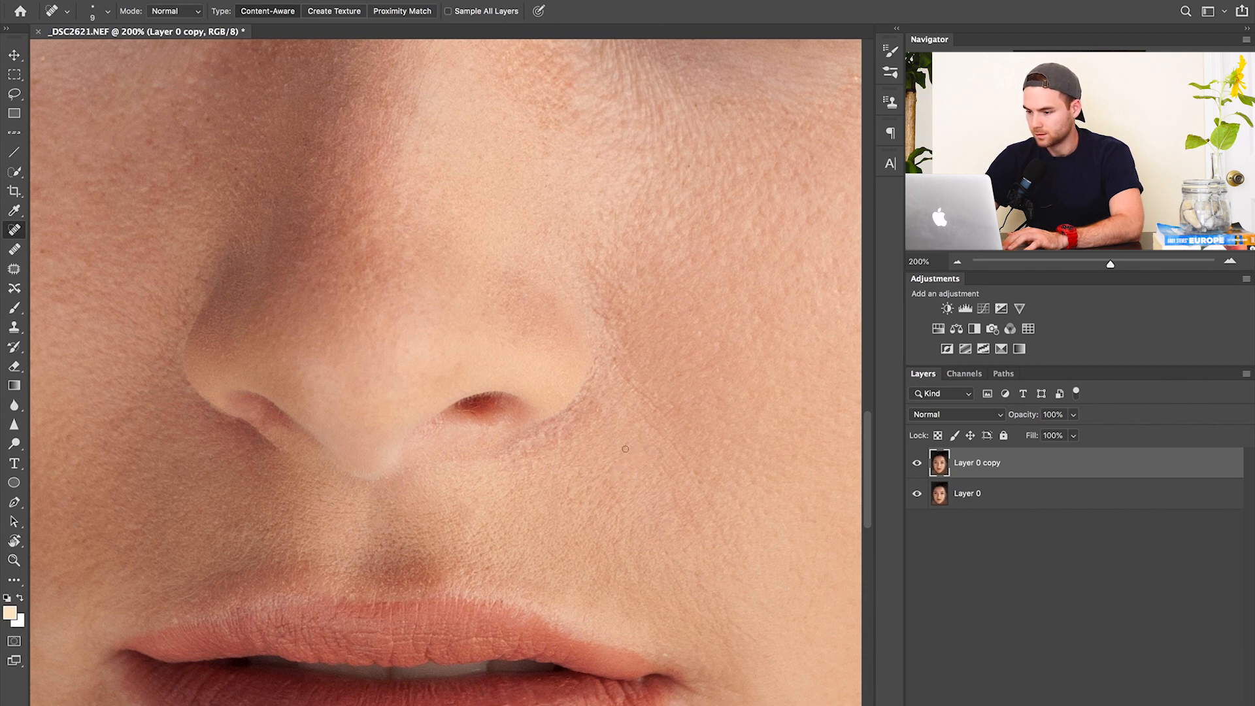
left_click_drag(680, 501, 702, 541)
left_click_drag(696, 575, 699, 584)
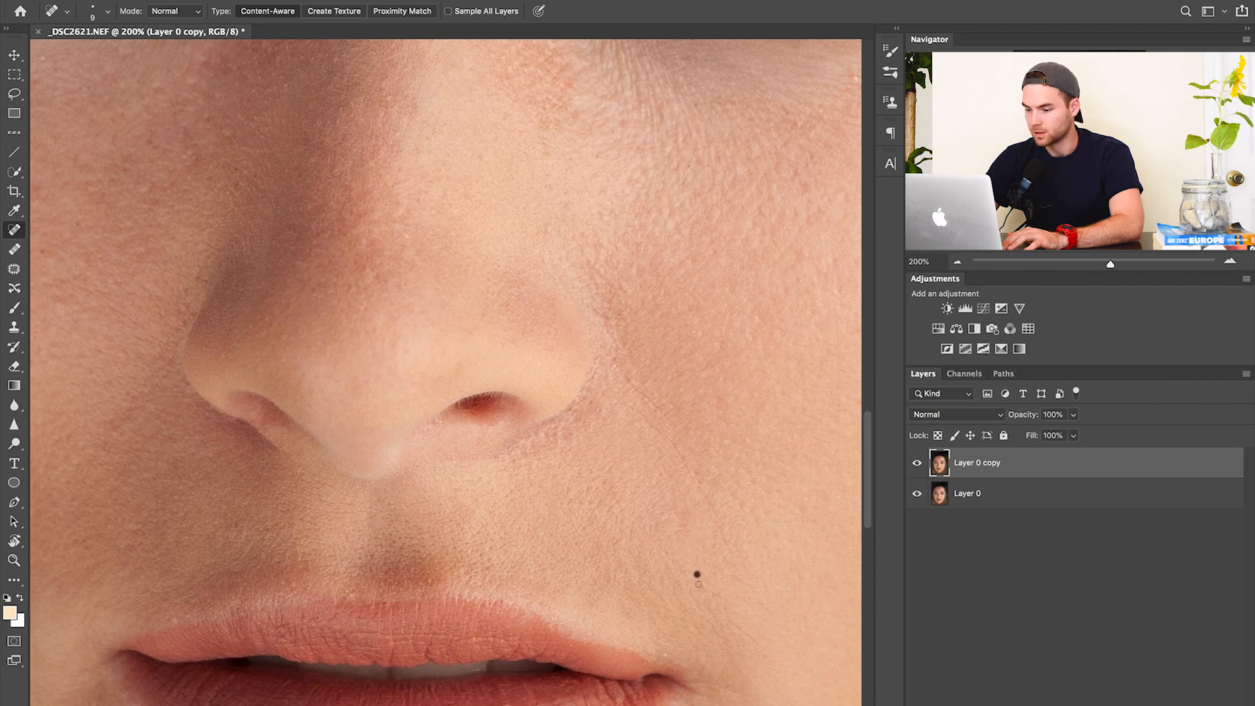
left_click_drag(704, 662, 709, 673)
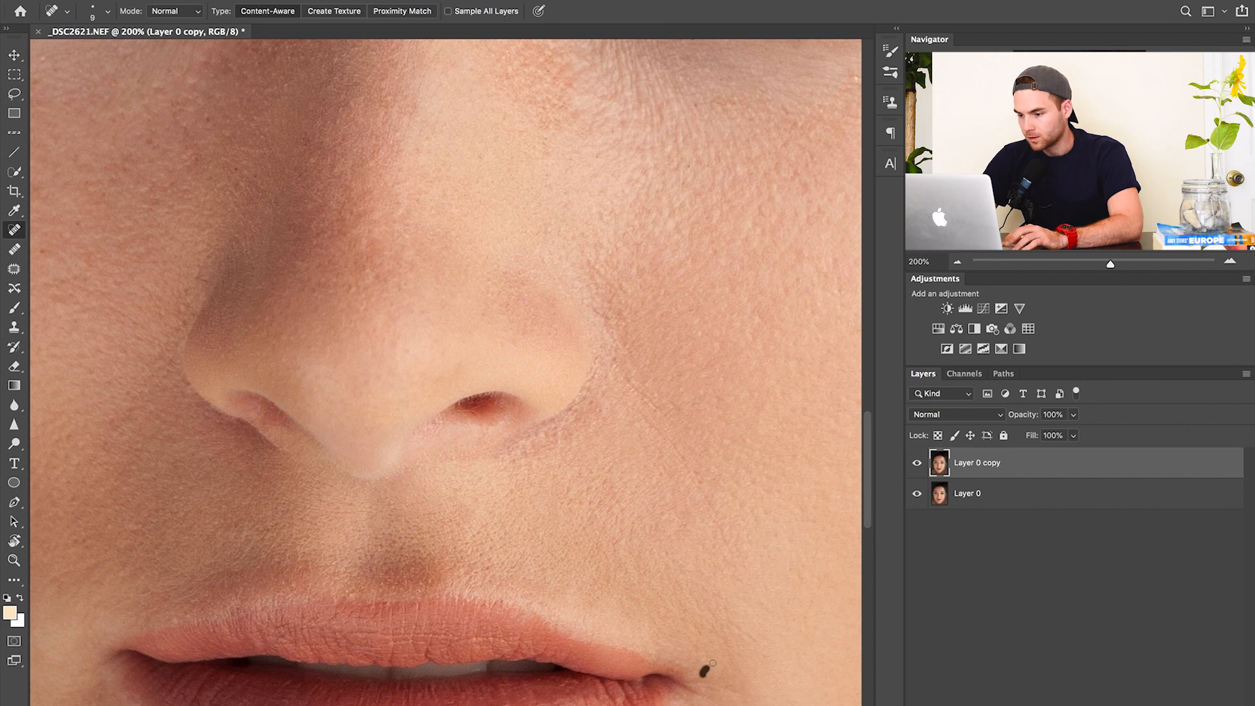
left_click_drag(622, 376, 677, 424)
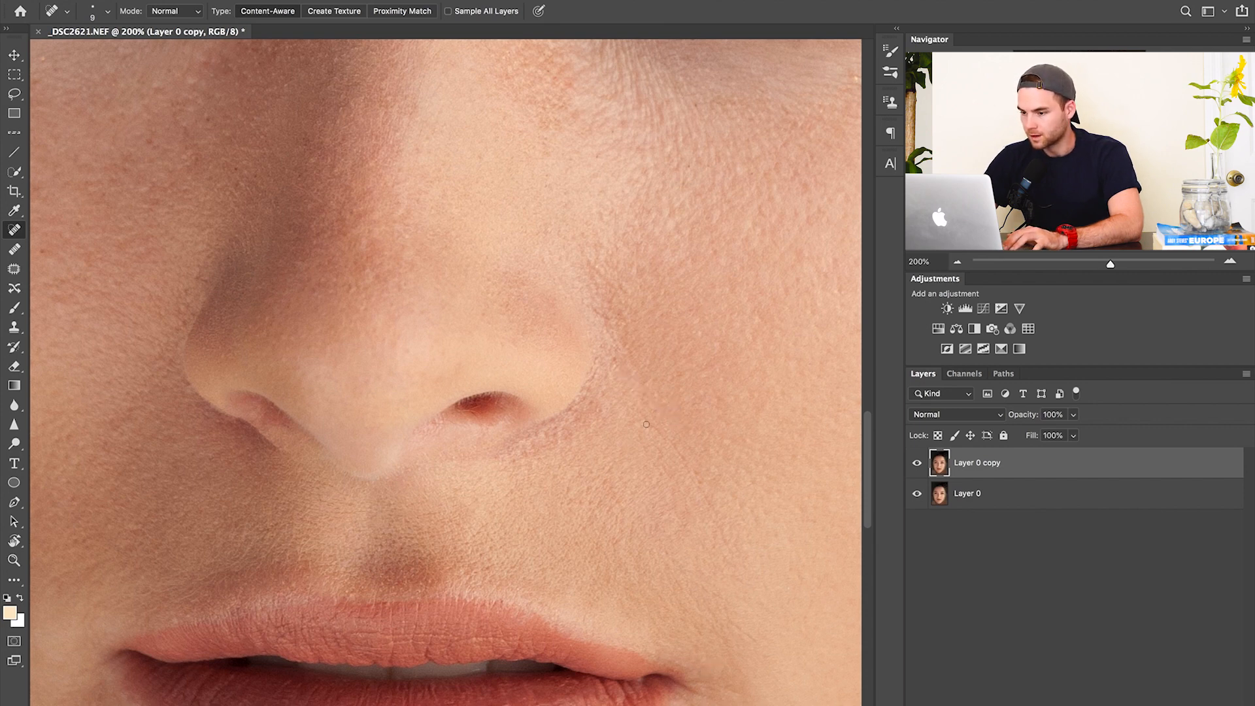
Heal the small blemishes on the lit-side cheek beside the nose
left_click_drag(596, 271, 609, 286)
left_click_drag(678, 266, 716, 252)
left_click_drag(752, 304, 761, 327)
scroll(778, 340, "right", 5)
scroll(777, 339, "up", 2)
left_click_drag(566, 568, 574, 540)
Heal the bright flecks under the lit-side eye and the spots on the cheek below it
scroll(642, 328, "up", 4)
scroll(642, 327, "right", 3)
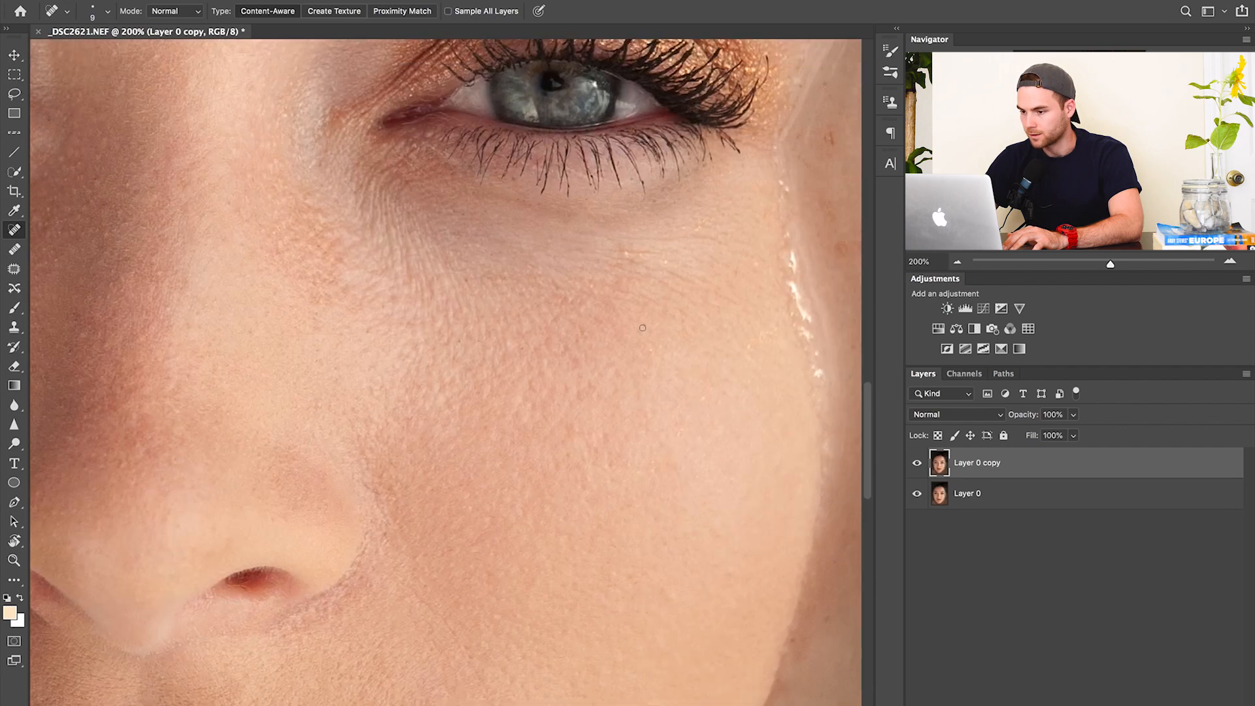
left_click_drag(622, 250, 656, 248)
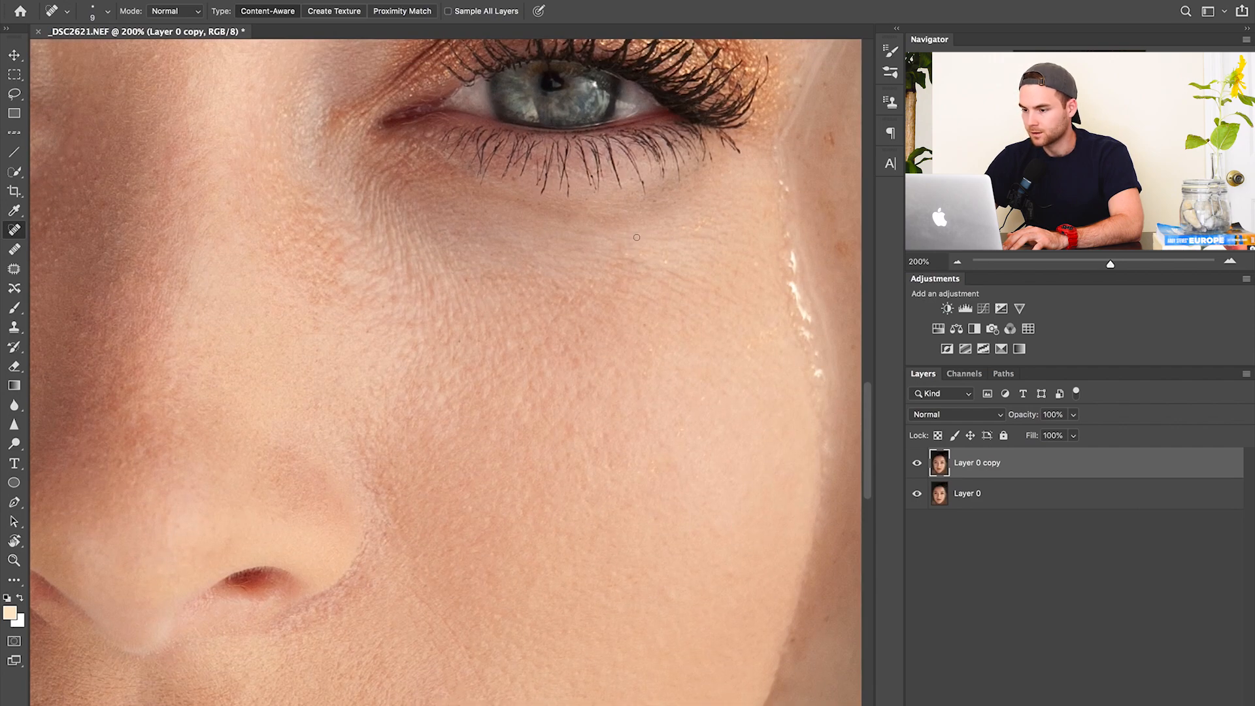
left_click_drag(621, 255, 690, 287)
left_click_drag(769, 293, 779, 297)
mouse_move(569, 435)
left_mouse_down()
mouse_move(569, 418)
mouse_move(572, 445)
mouse_move(605, 385)
mouse_move(568, 353)
mouse_move(578, 364)
left_mouse_up()
left_click_drag(622, 511, 645, 501)
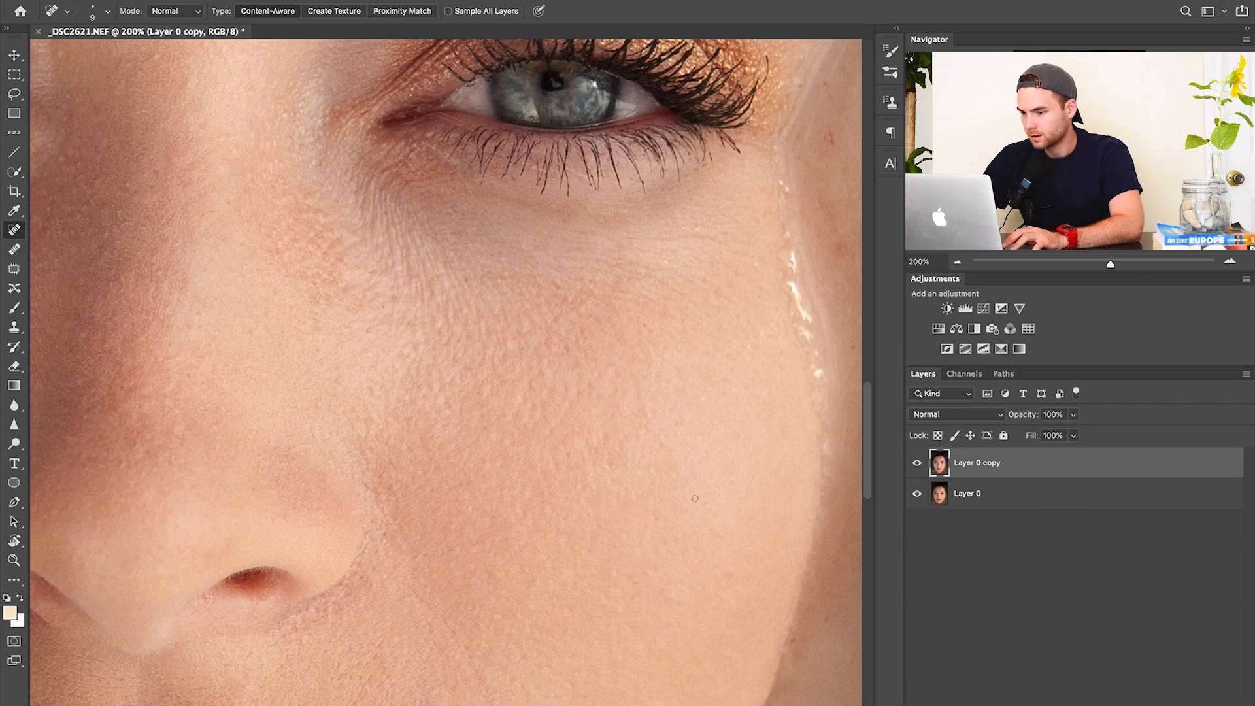
Heal the spots on the skin between the lit-side eyebrow and the eyeshadow
scroll(693, 500, "right", 5)
scroll(695, 498, "up", 5)
scroll(654, 281, "left", 3)
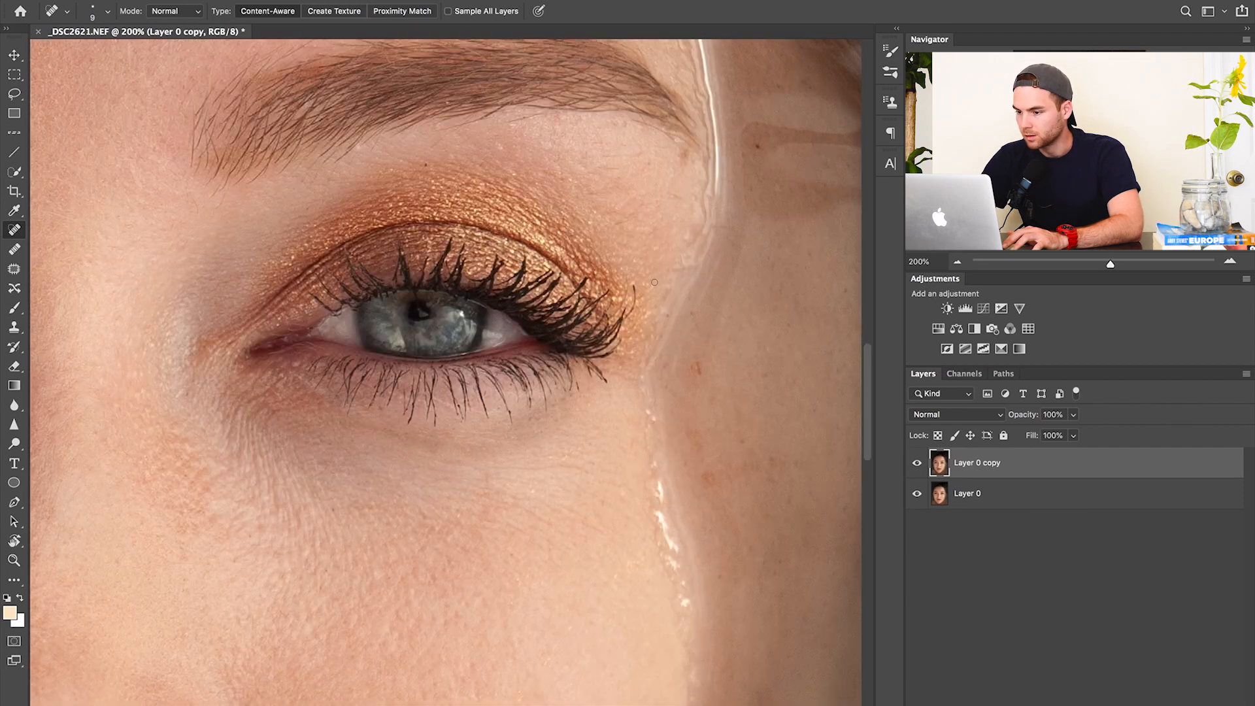
left_click_drag(671, 194, 687, 195)
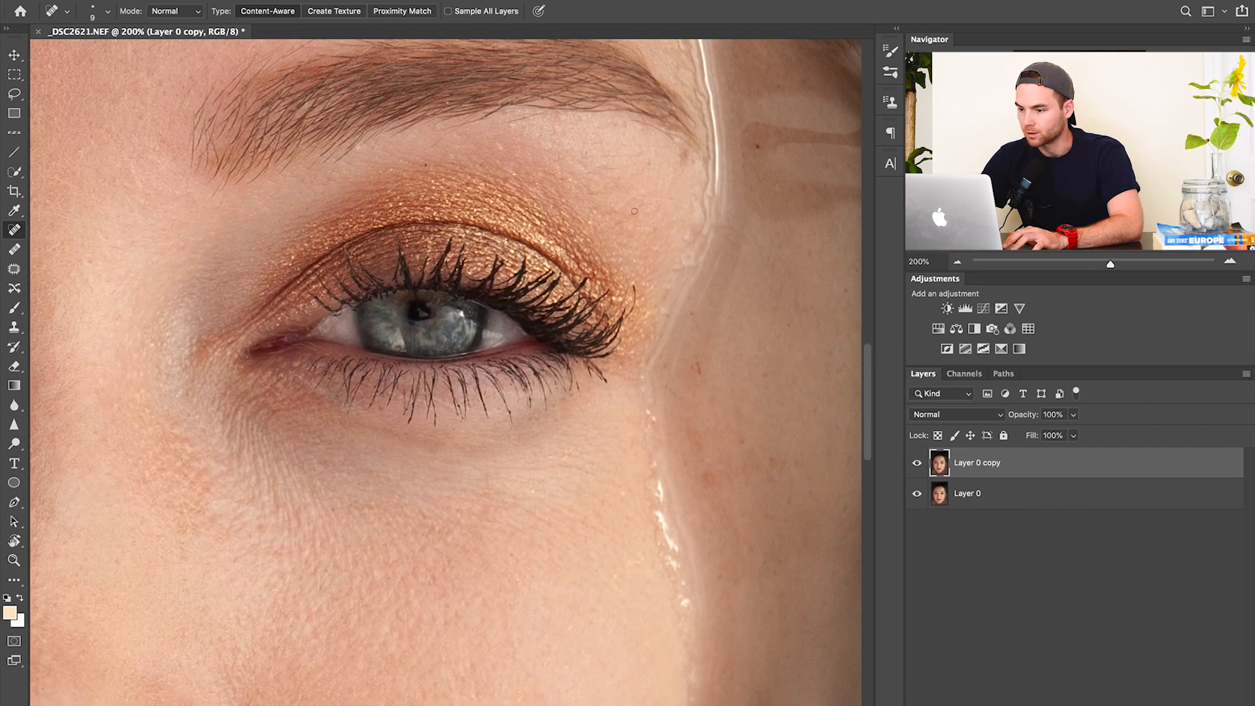
left_click(624, 220)
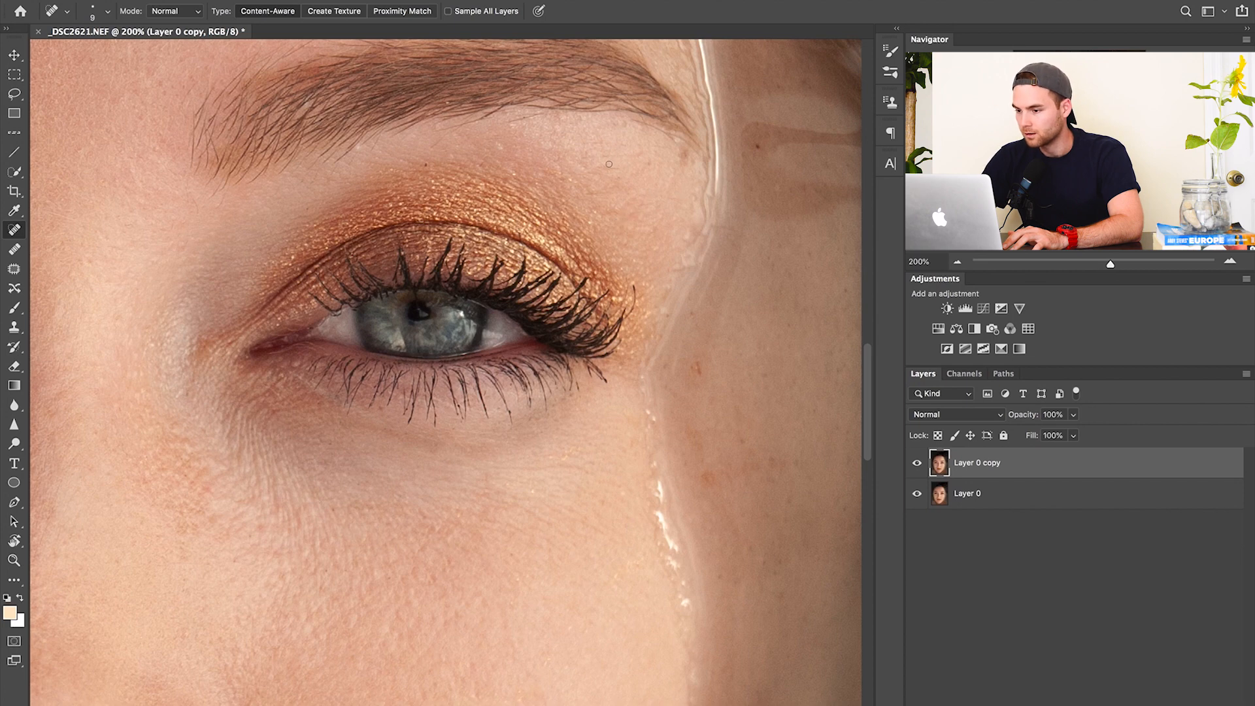
left_click_drag(609, 155, 688, 163)
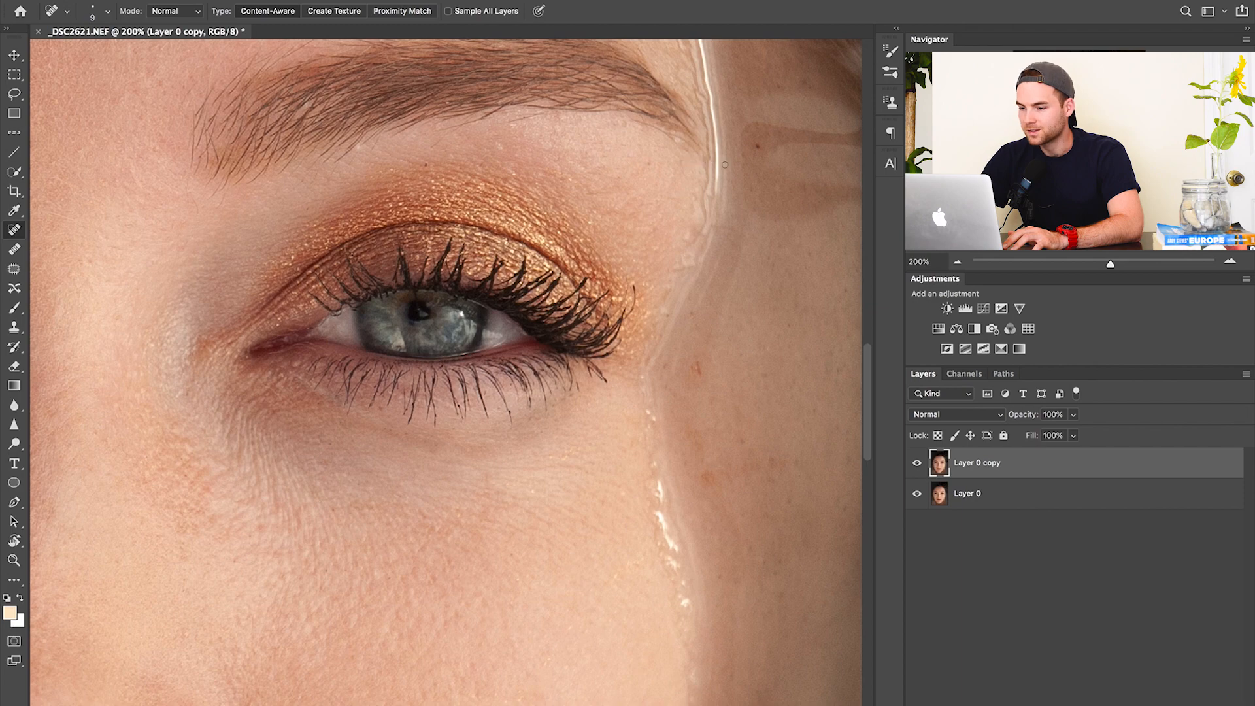
scroll(596, 249, "left", 2)
scroll(596, 249, "left", 3)
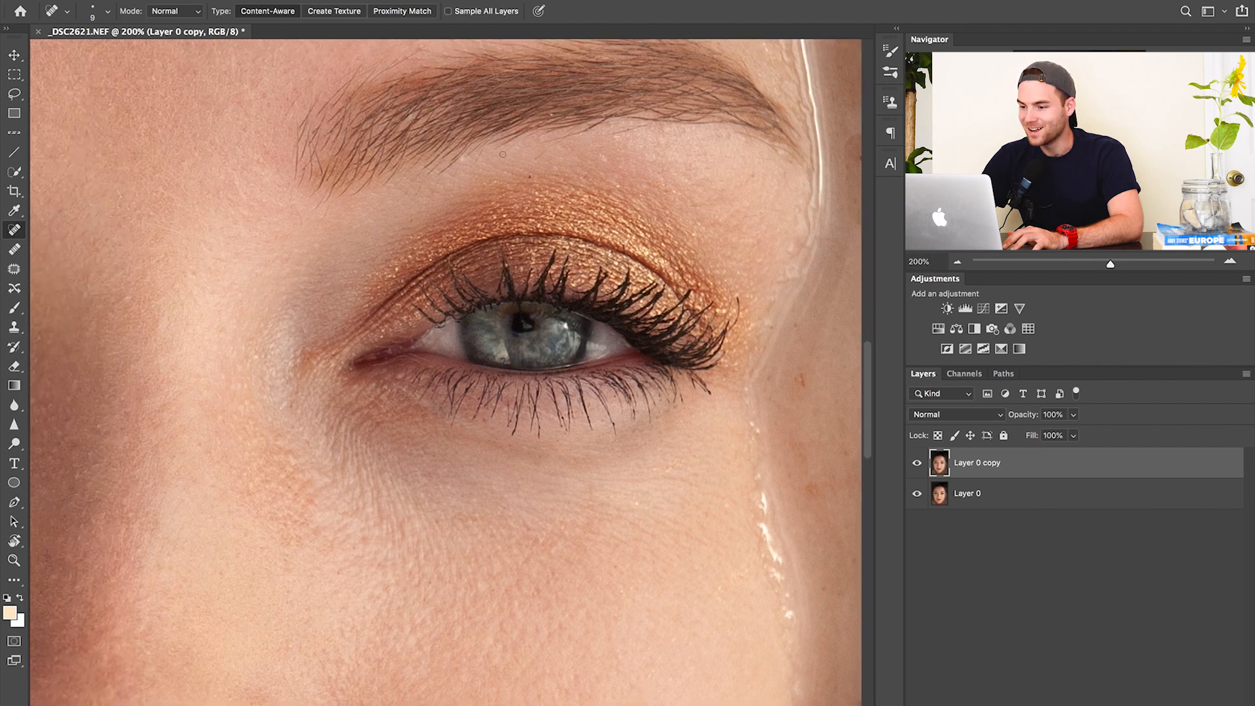
left_click_drag(541, 162, 551, 149)
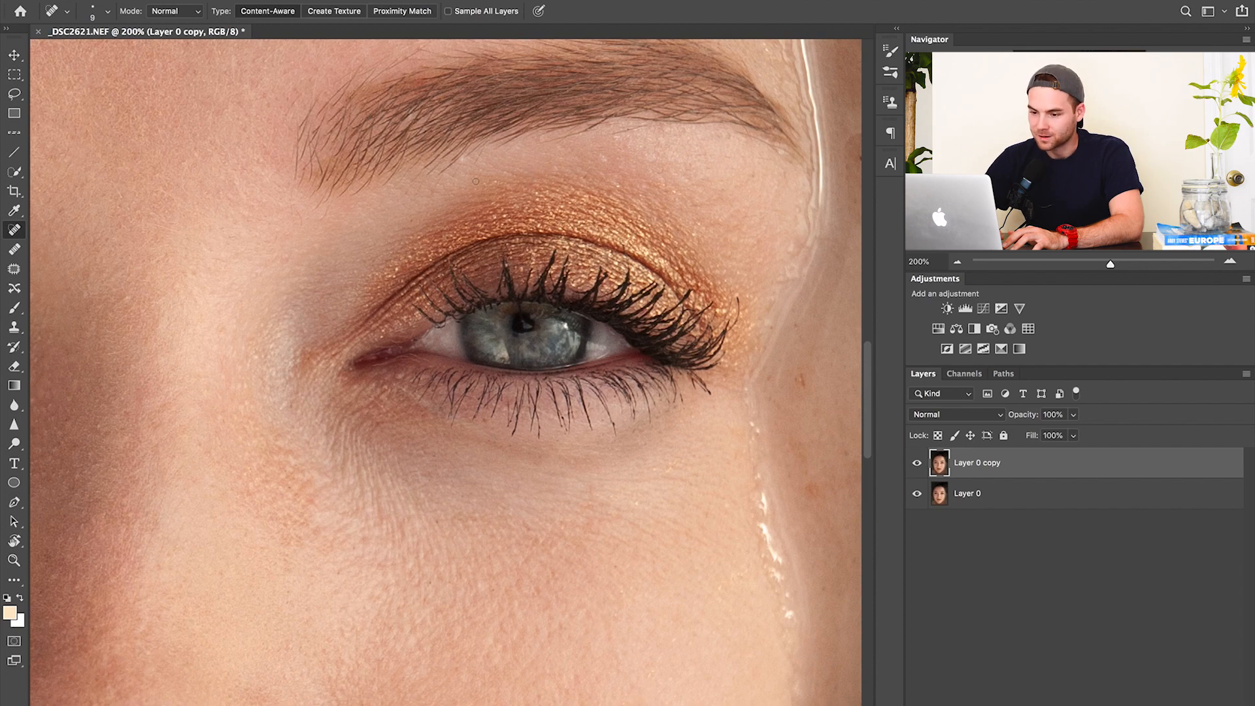
Examine the brows, the shaded-side eye and the forehead for remaining blemishes
scroll(505, 180, "left", 10)
scroll(457, 184, "up", 5)
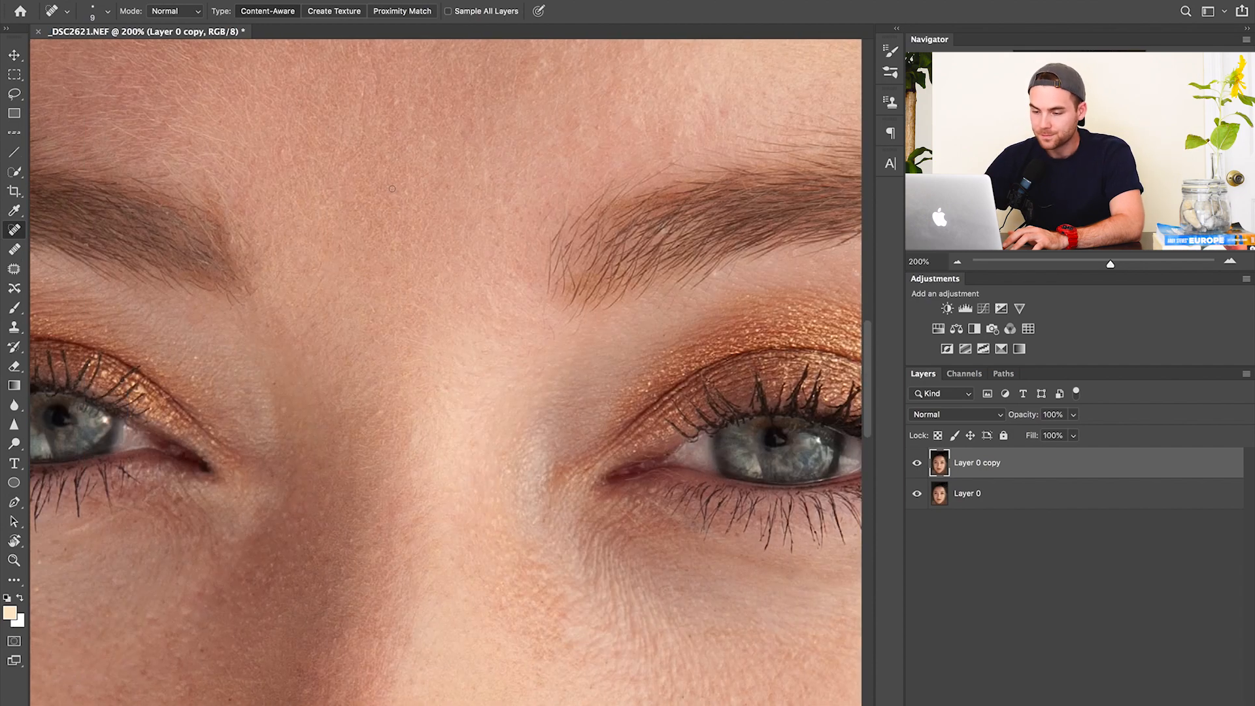
scroll(392, 189, "left", 2)
scroll(387, 206, "left", 13)
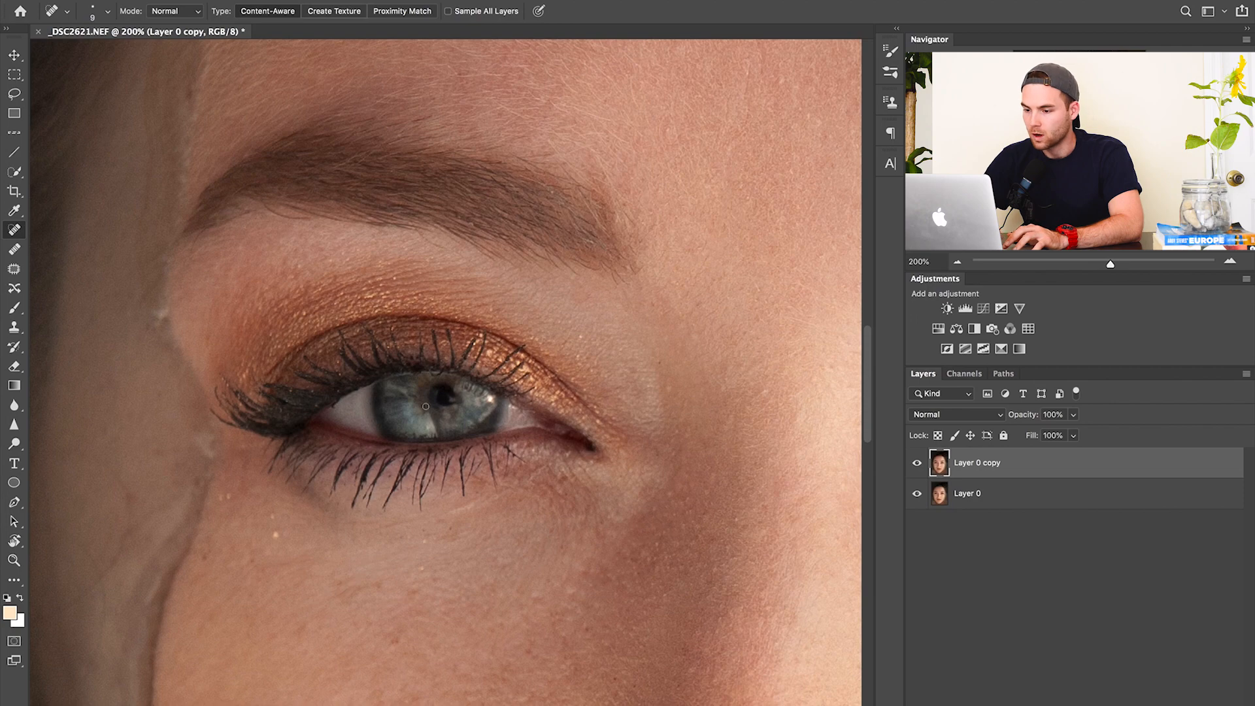
scroll(310, 318, "up", 10)
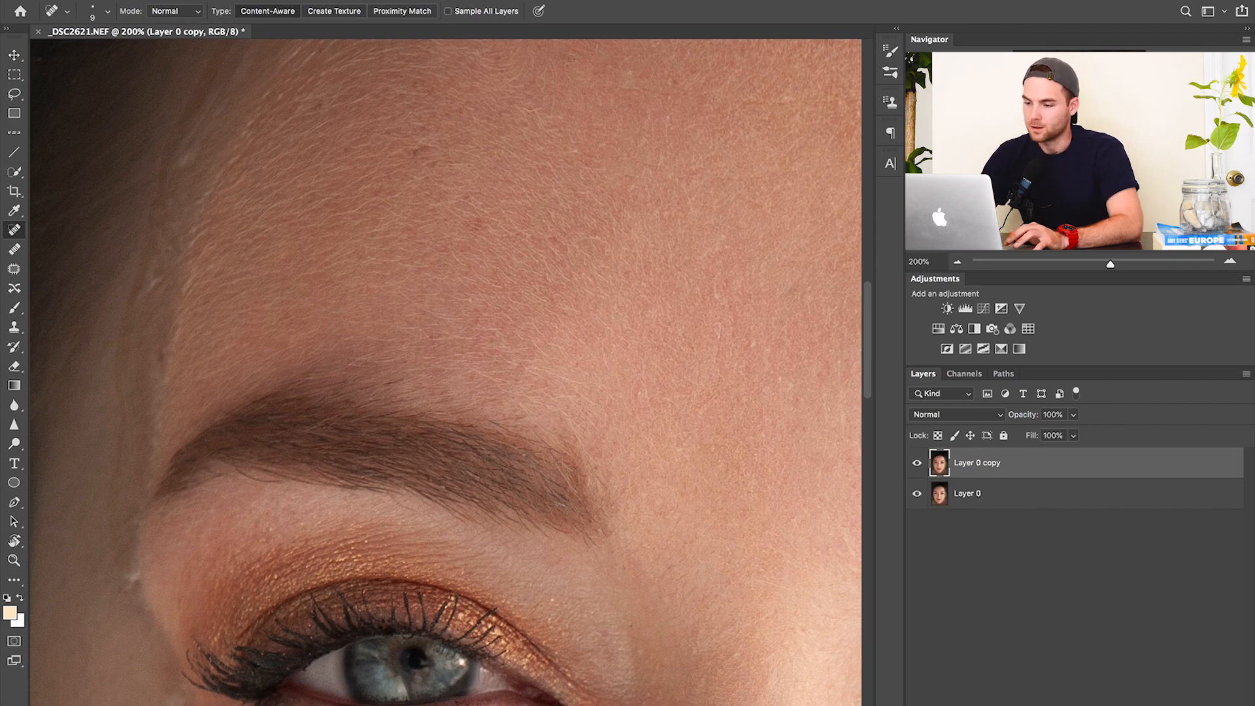
key("super+minus")
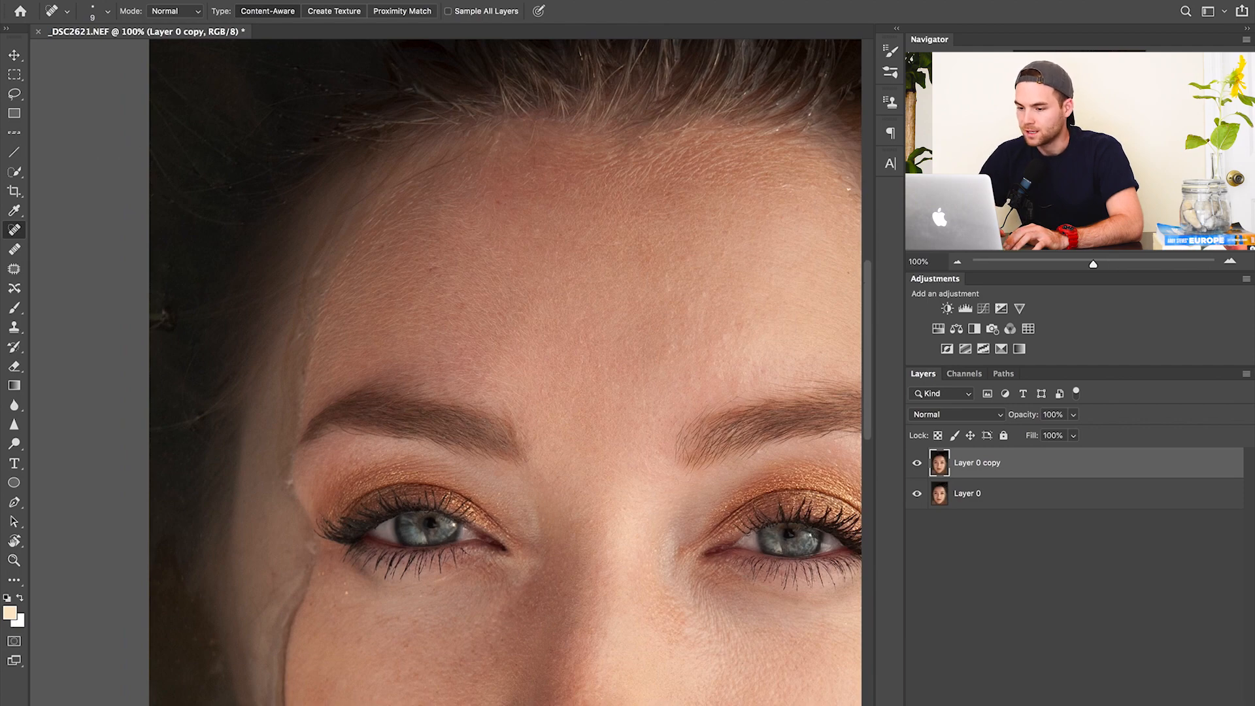
key("super+plus")
key("super+plus")
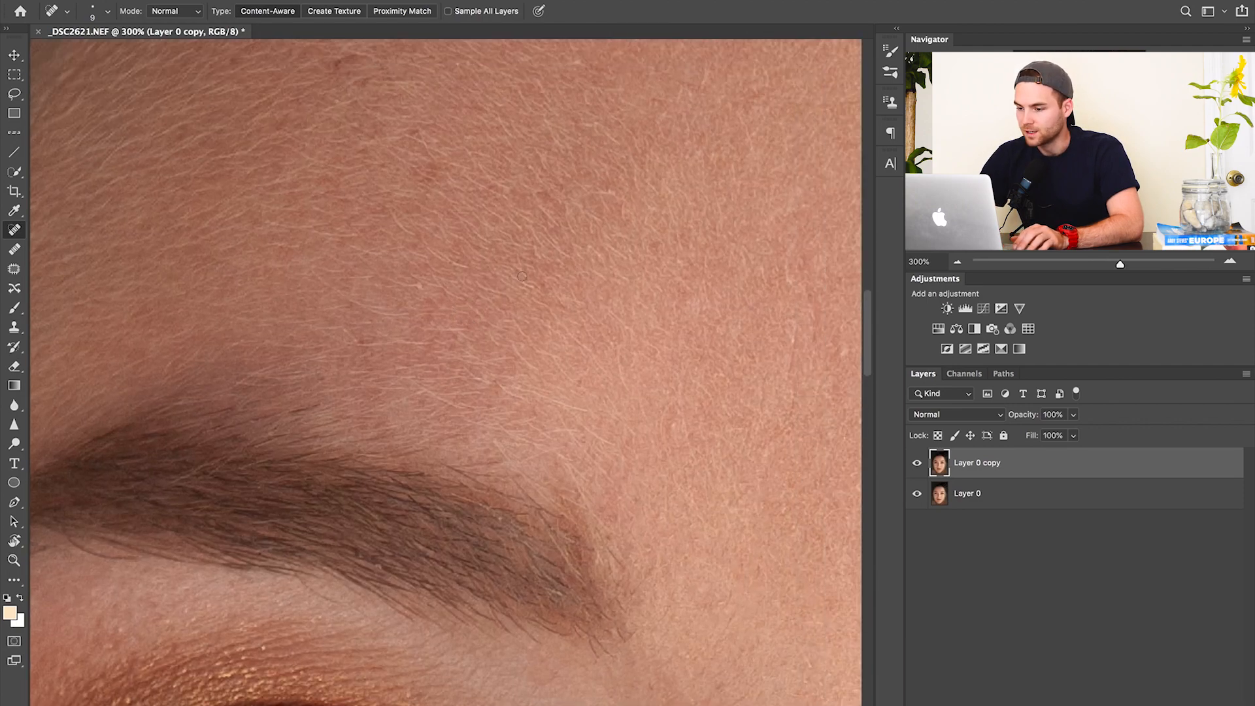
Heal the faint horizontal crease across the middle of the forehead with the size 9 Spot Healing Brush
scroll(521, 276, "up", 5)
scroll(521, 276, "right", 3)
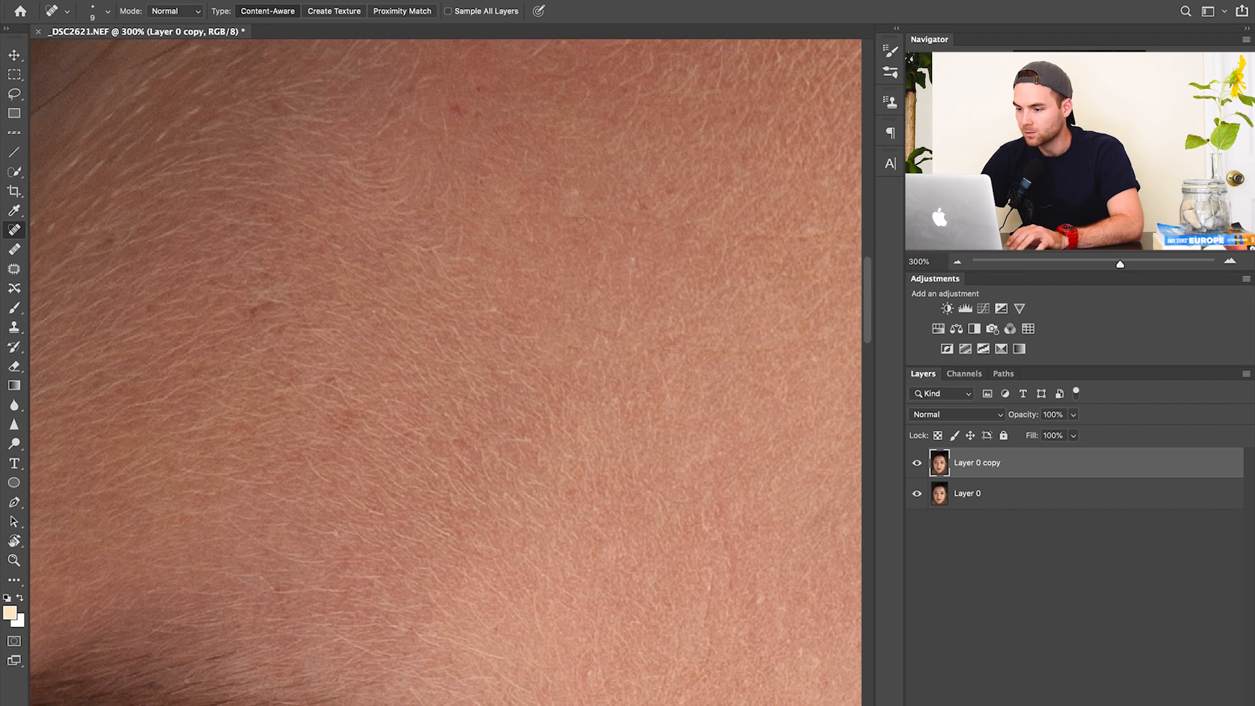
mouse_move(584, 221)
left_mouse_down()
mouse_move(651, 221)
mouse_move(758, 248)
mouse_move(809, 237)
left_mouse_up()
scroll(809, 237, "right", 5)
scroll(763, 257, "up", 1)
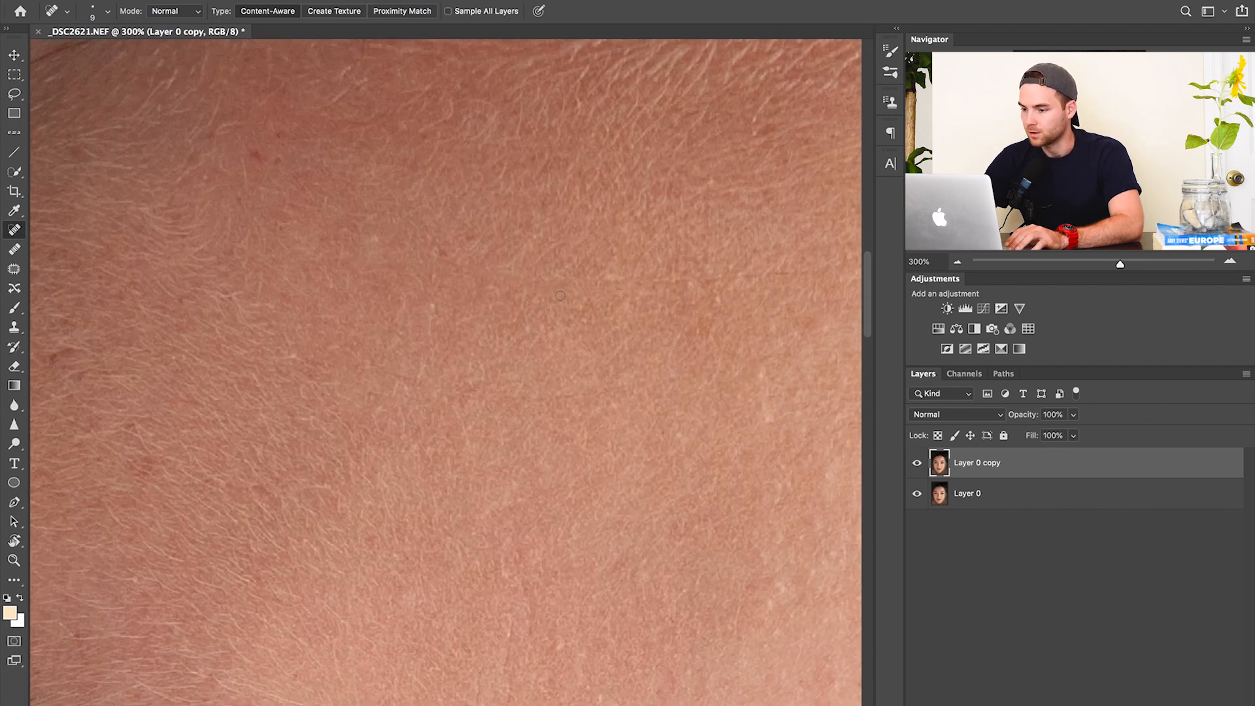
left_click_drag(637, 279, 718, 279)
left_click_drag(817, 266, 714, 280)
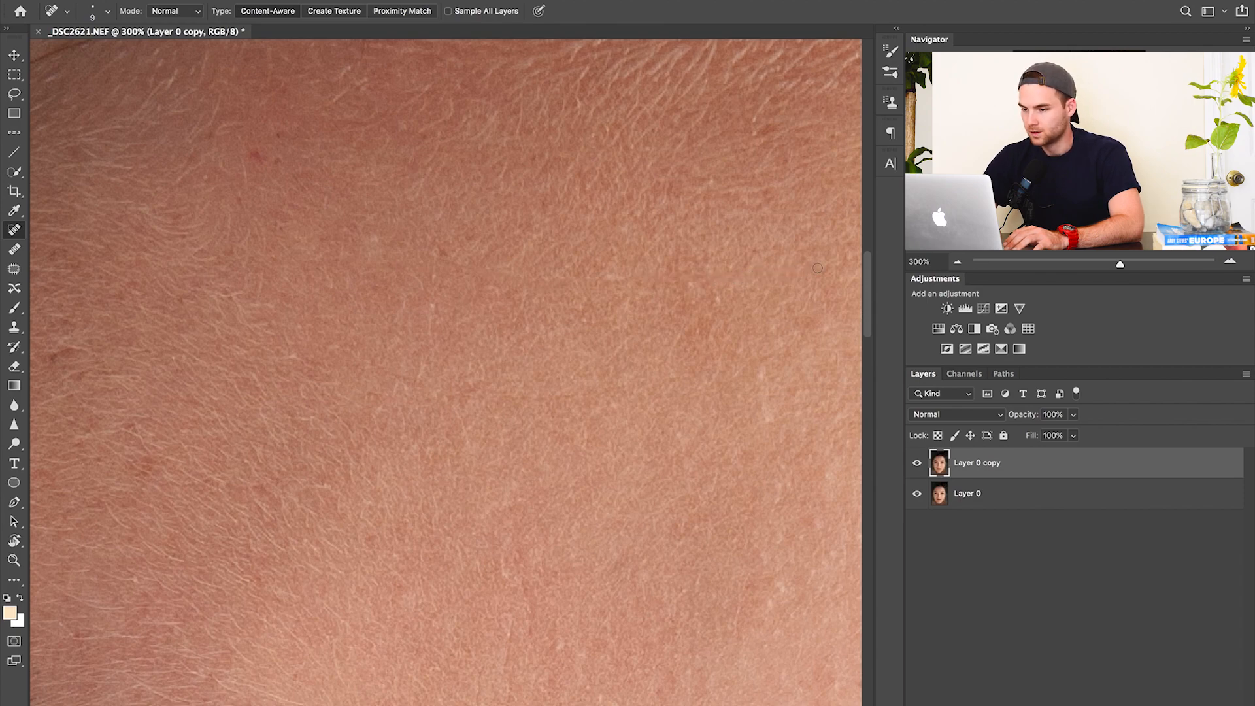
Enlarge the Spot Healing Brush to size 25 and heal the discoloured spots just above the lit-side eyebrow
scroll(706, 318, "right", 4)
scroll(705, 318, "up", 1)
scroll(706, 318, "up", 5)
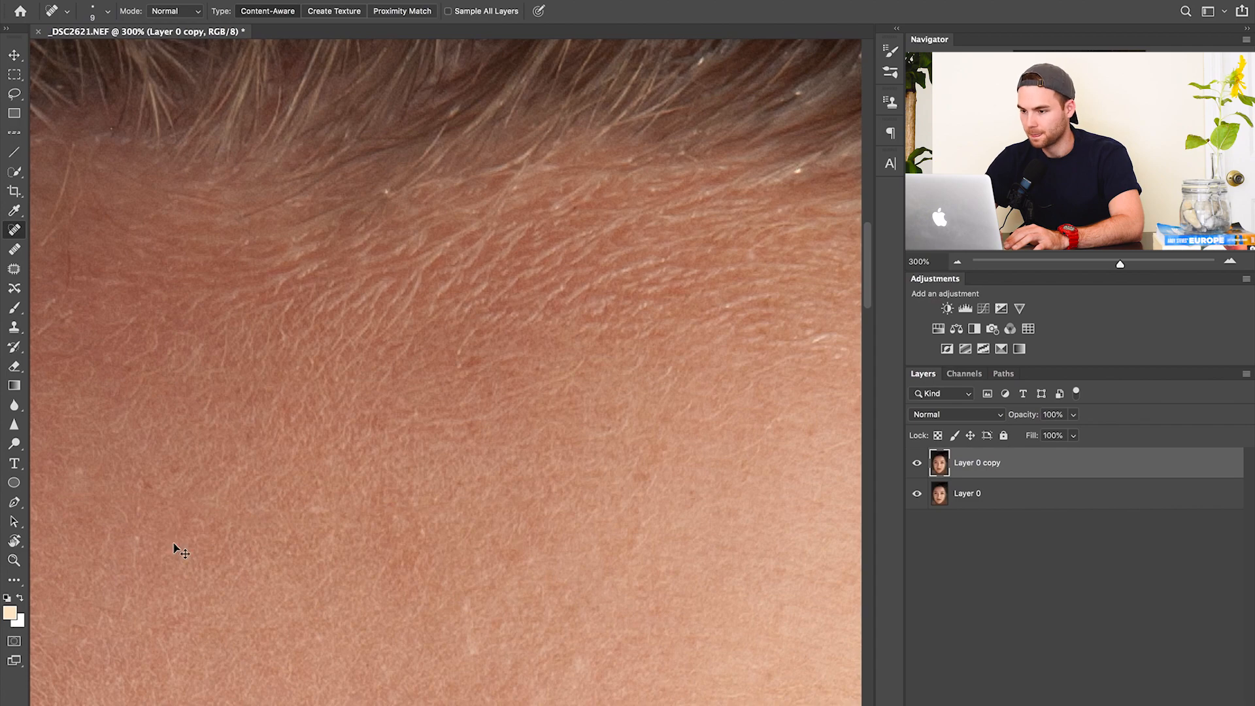
key("ctrl+minus")
scroll(506, 413, "right", 5)
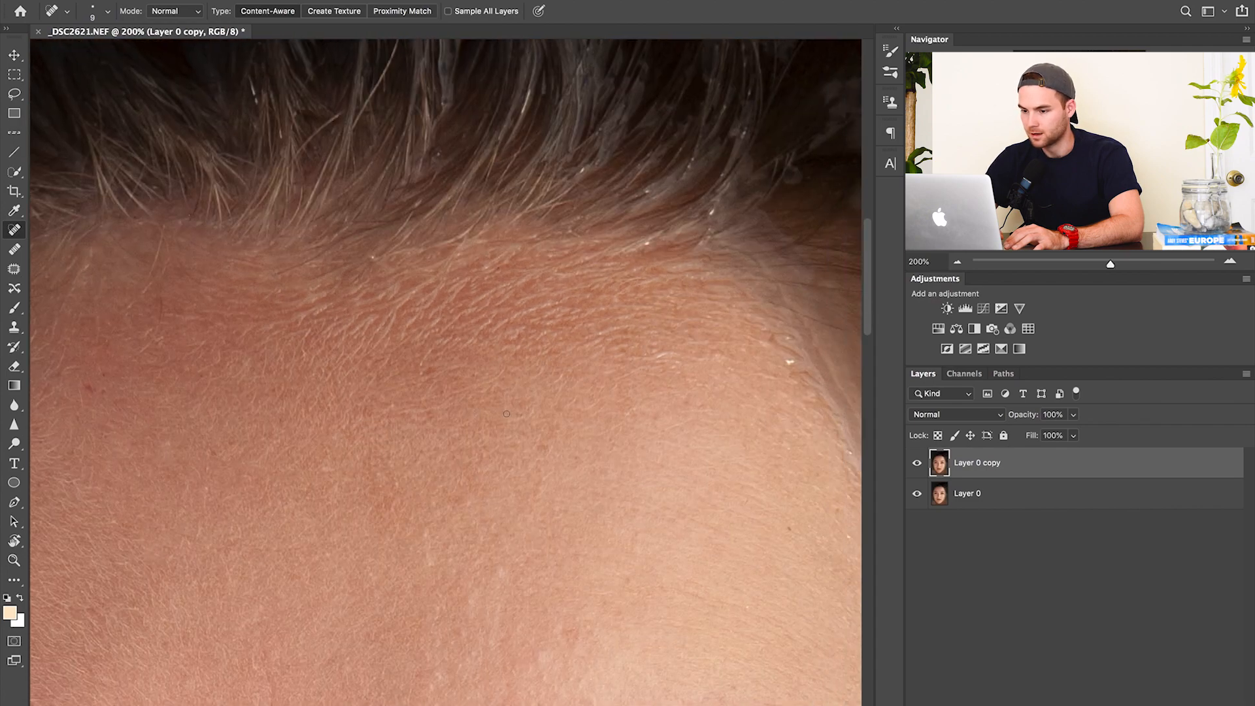
scroll(506, 413, "down", 5)
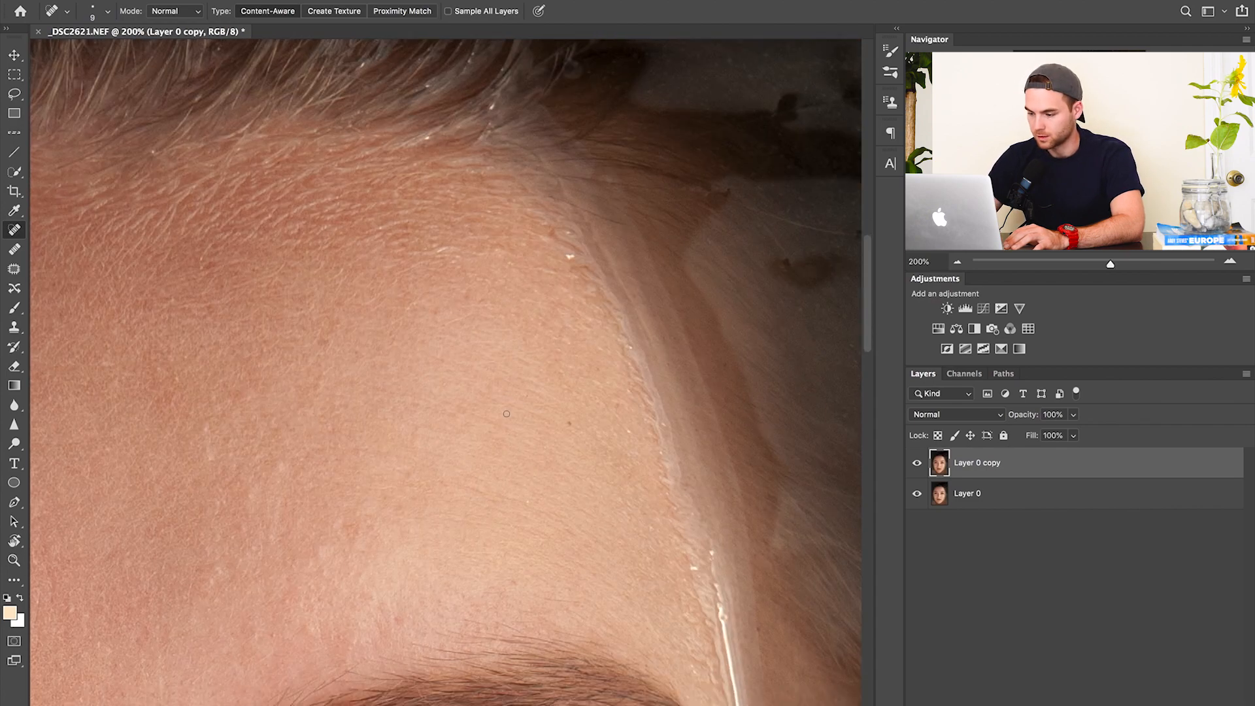
key("bracketright")
key("bracketright")
key("bracketright")
key("bracketright")
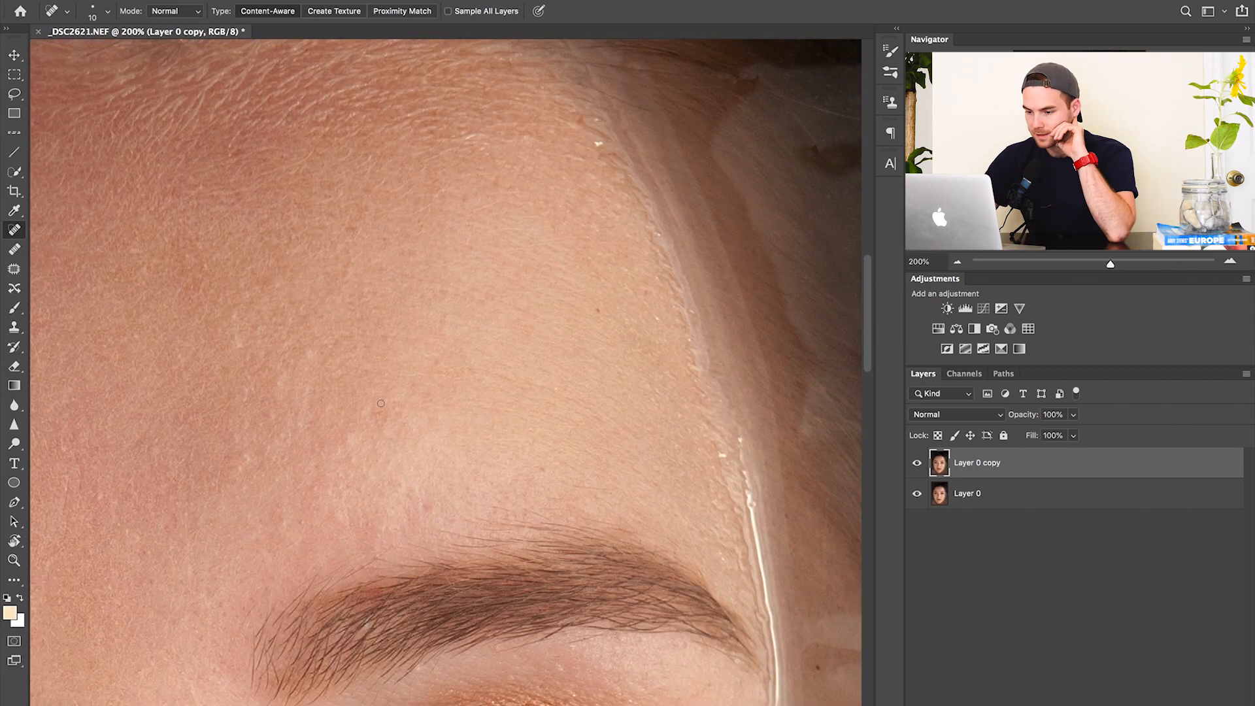
left_click_drag(378, 414, 382, 425)
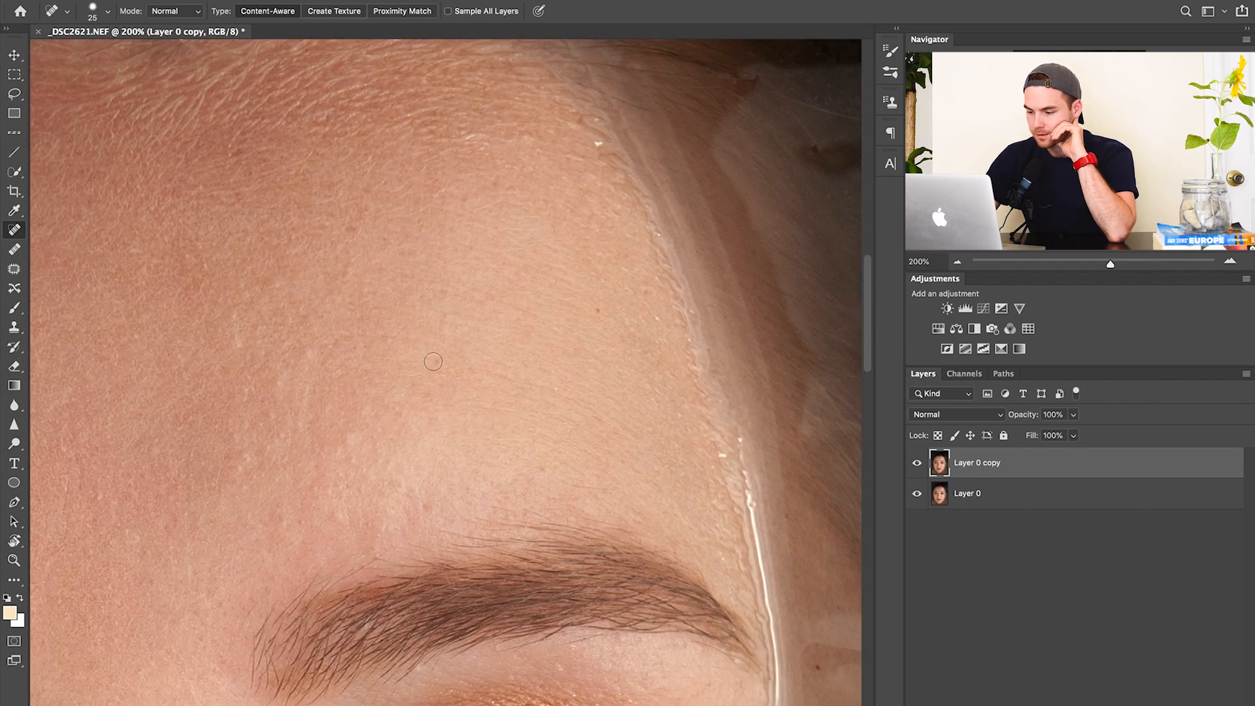
left_click(427, 507)
Heal the small spots across the lit side of the forehead with a size 15 Spot Healing Brush
key("bracketleft")
key("bracketleft")
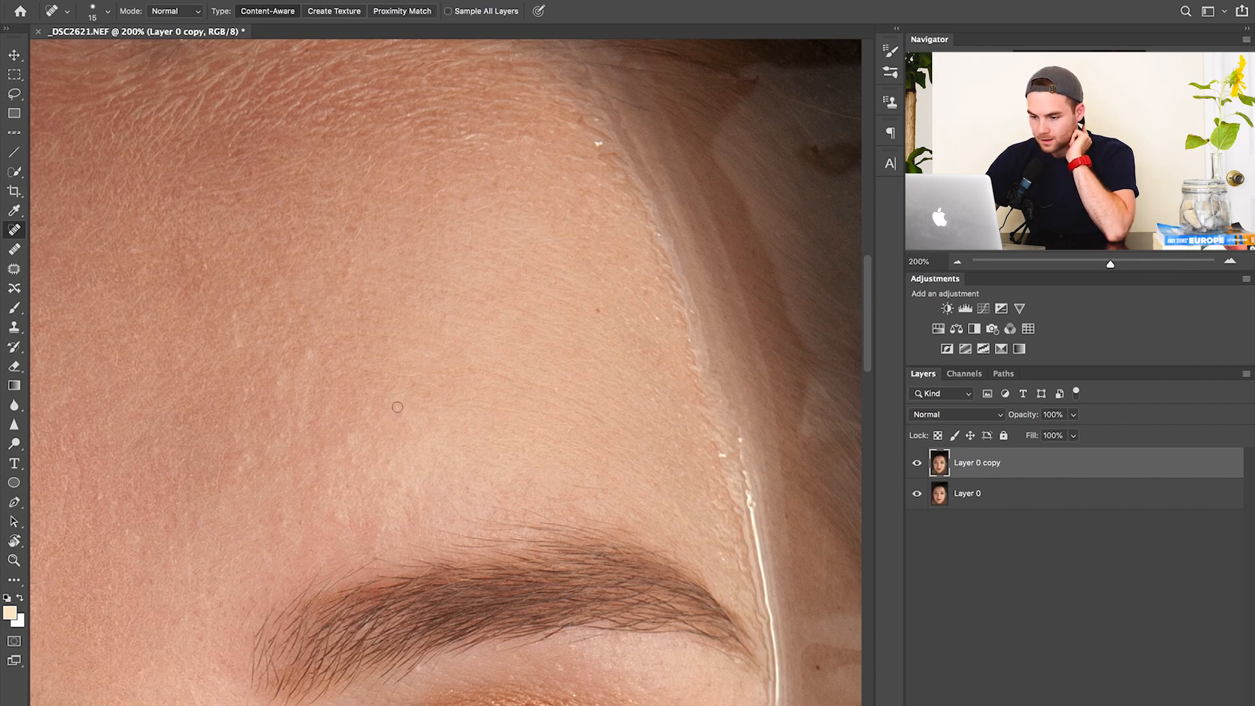
left_click(426, 394)
mouse_move(332, 515)
left_mouse_down()
mouse_move(352, 531)
mouse_move(406, 520)
left_mouse_up()
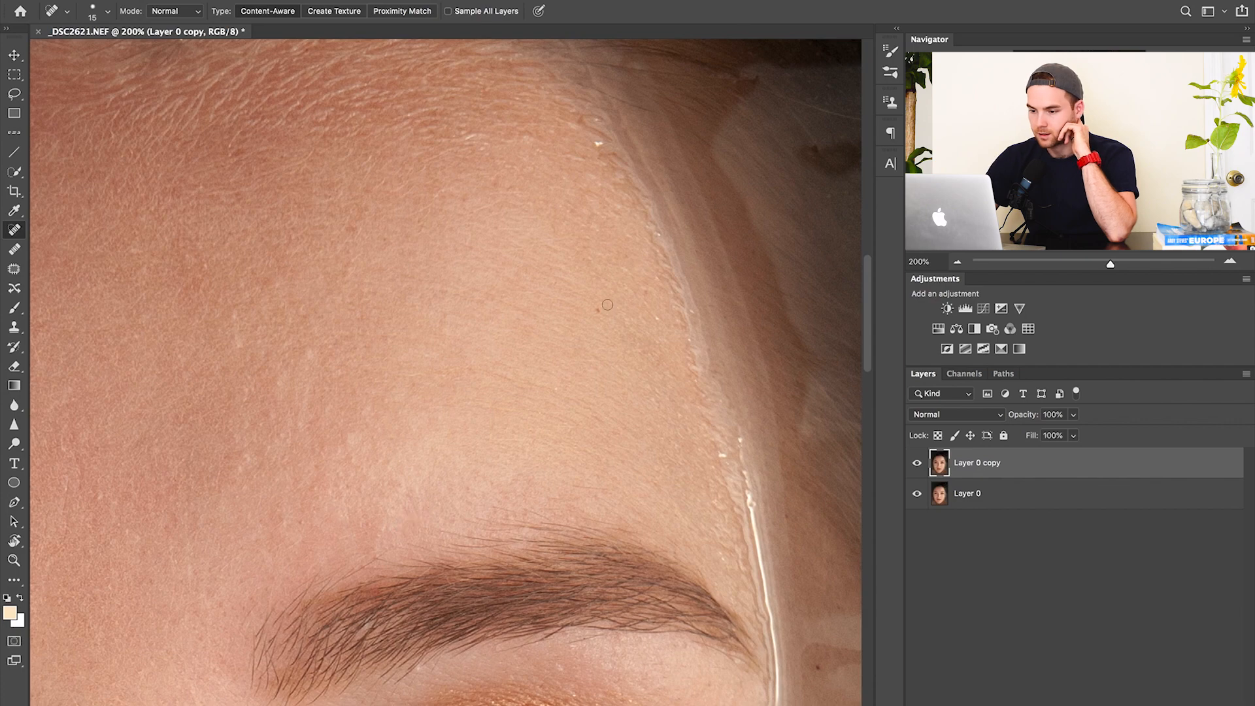
left_click(446, 313)
left_click(470, 370)
left_click_drag(255, 285, 287, 284)
left_click_drag(345, 228, 383, 228)
left_click(467, 200)
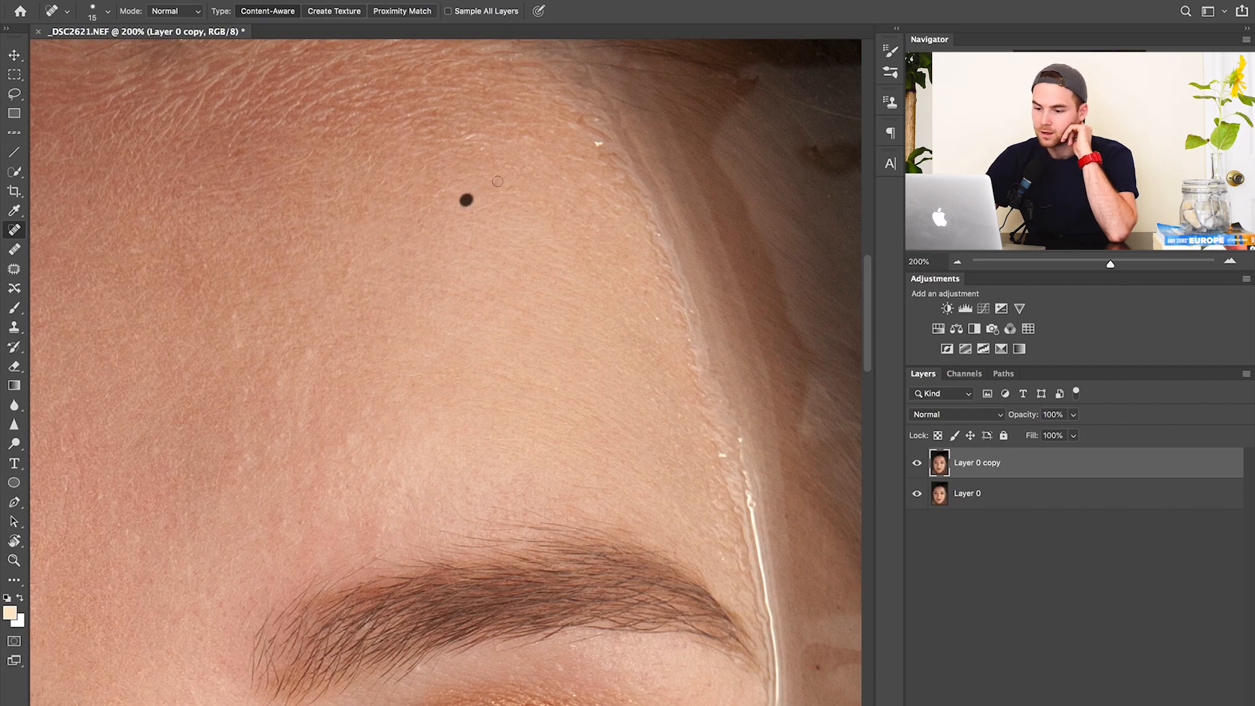
Heal the remaining faint marks on the lit side and centre of the forehead, keeping the brush at size 15
left_click_drag(509, 309, 534, 315)
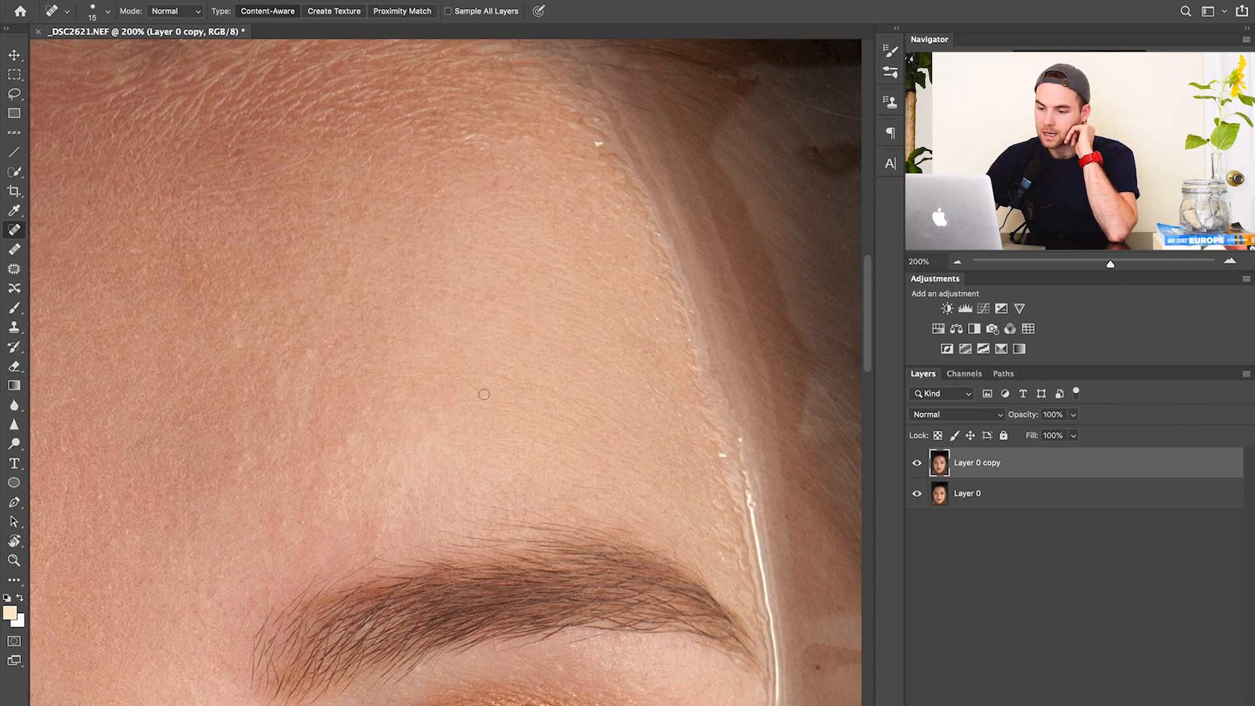
left_click(137, 444)
left_click(188, 400)
left_click(178, 427)
left_click(273, 517)
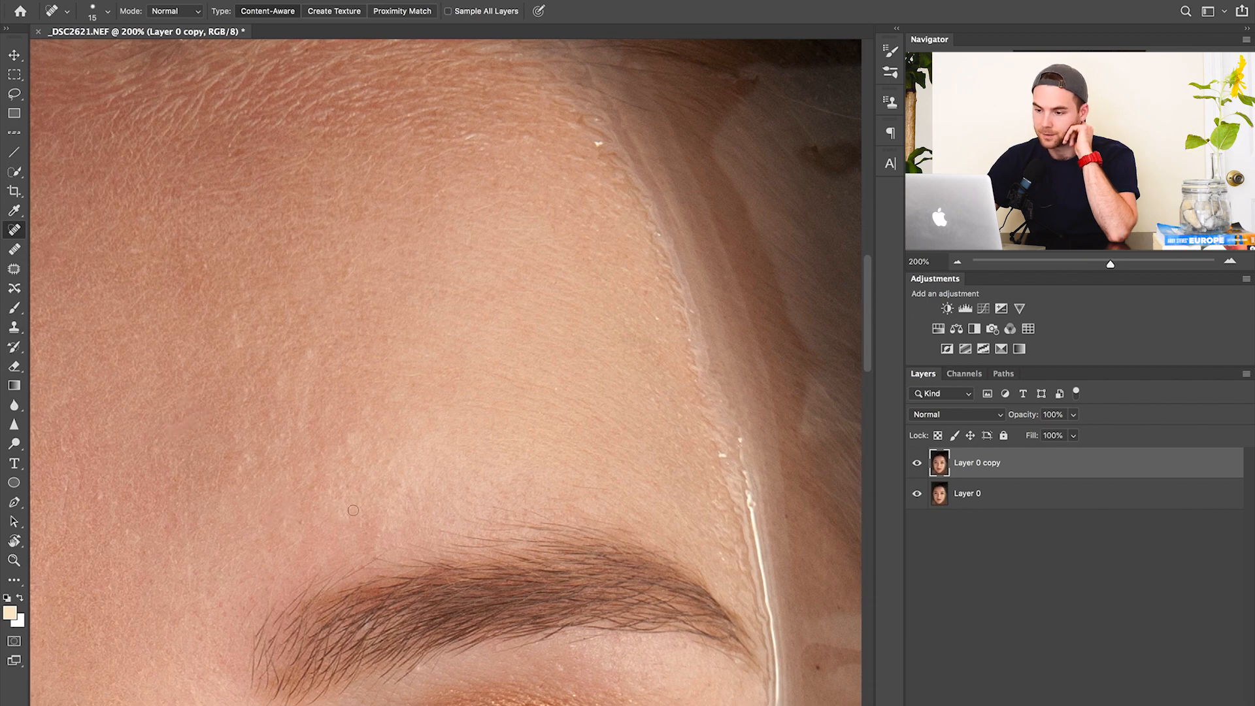
Heal the small uneven patches on the forehead just above the inner end of the lit-side eyebrow
scroll(325, 453, "left", 5)
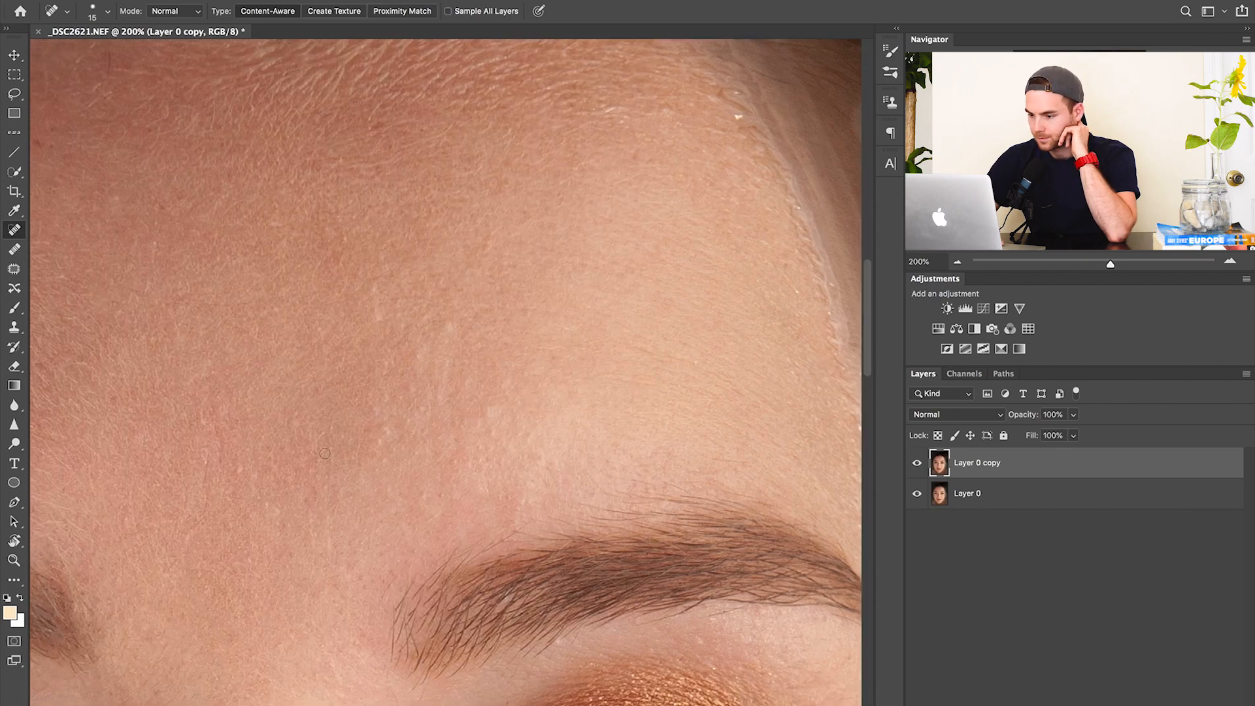
scroll(325, 453, "left", 5)
scroll(325, 453, "down", 2)
left_click_drag(647, 450, 670, 437)
left_click(672, 391)
Reduce the Spot Healing Brush to size 8 and heal the small marks around the shaded-side eyebrow and between the brows
scroll(230, 217, "left", 6)
scroll(230, 217, "down", 1)
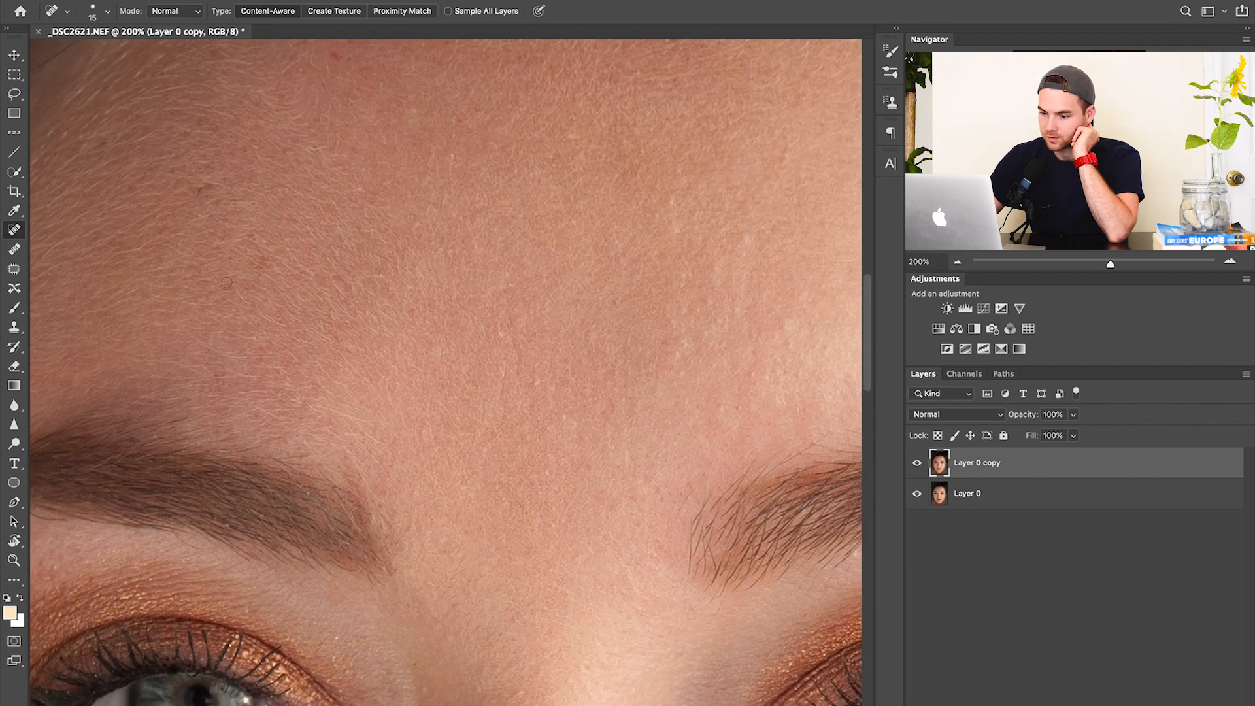
left_click(171, 424)
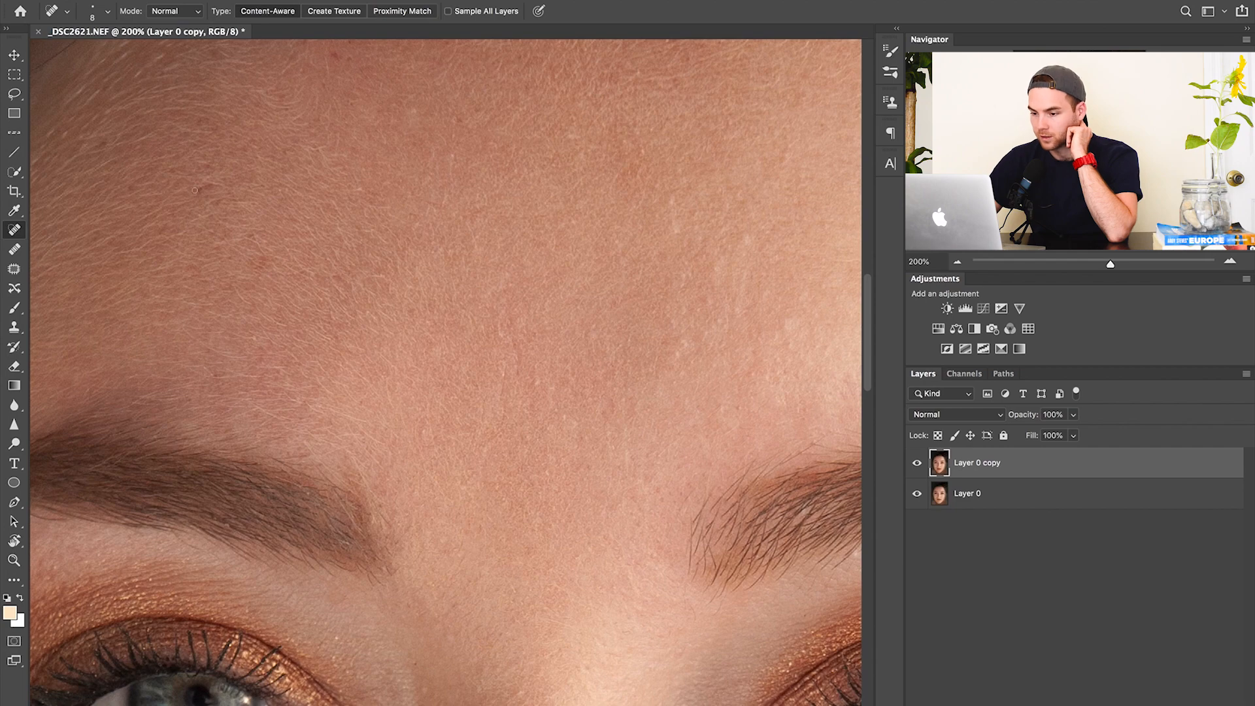
left_click_drag(426, 421, 424, 449)
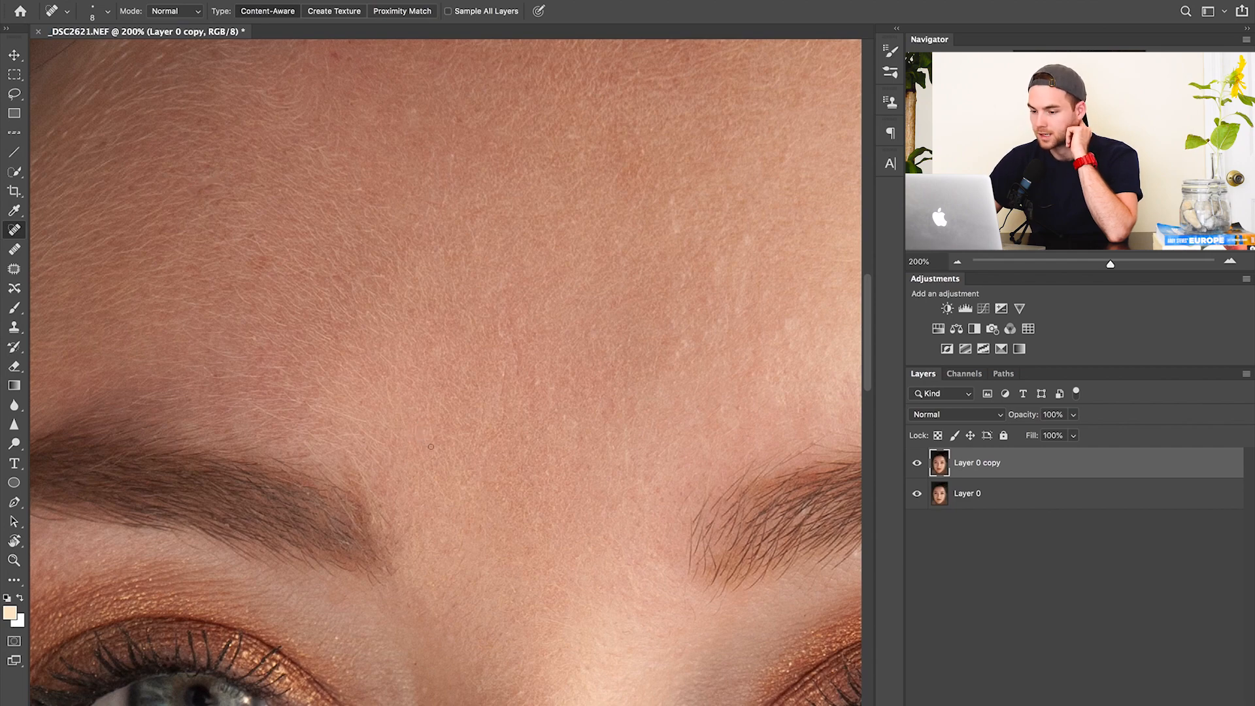
left_click(444, 541)
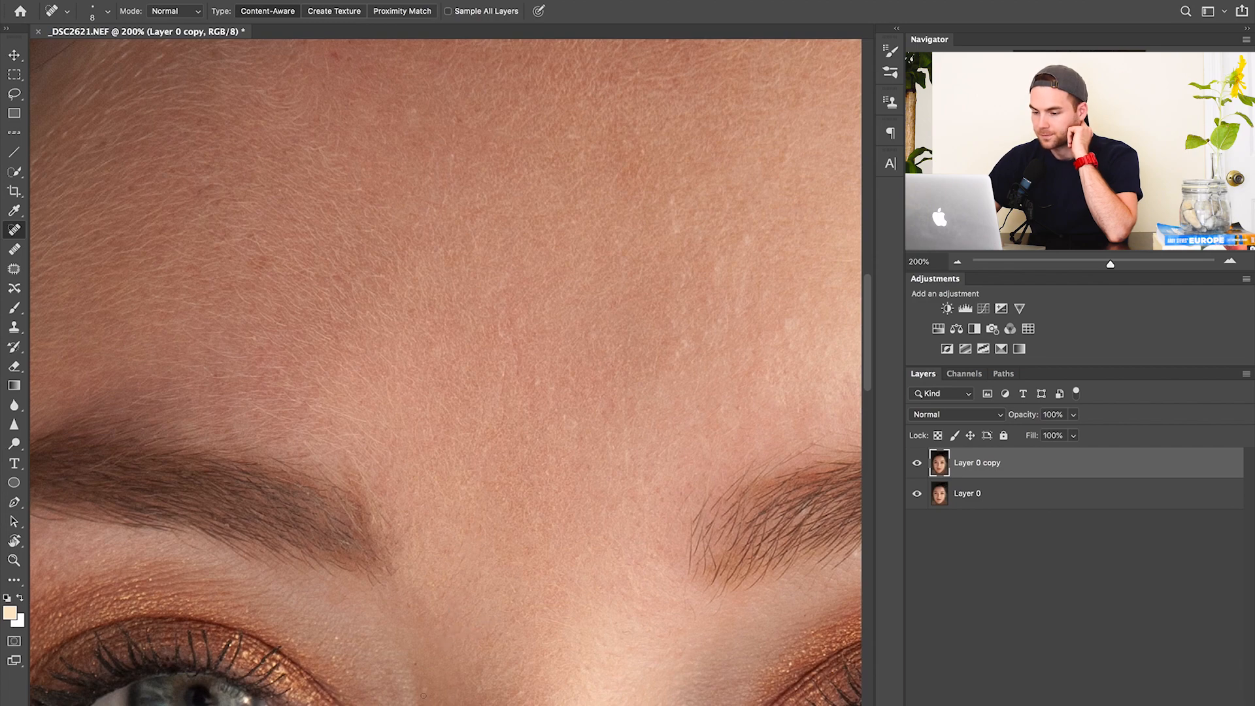
left_click(386, 672)
scroll(366, 588, "down", 5)
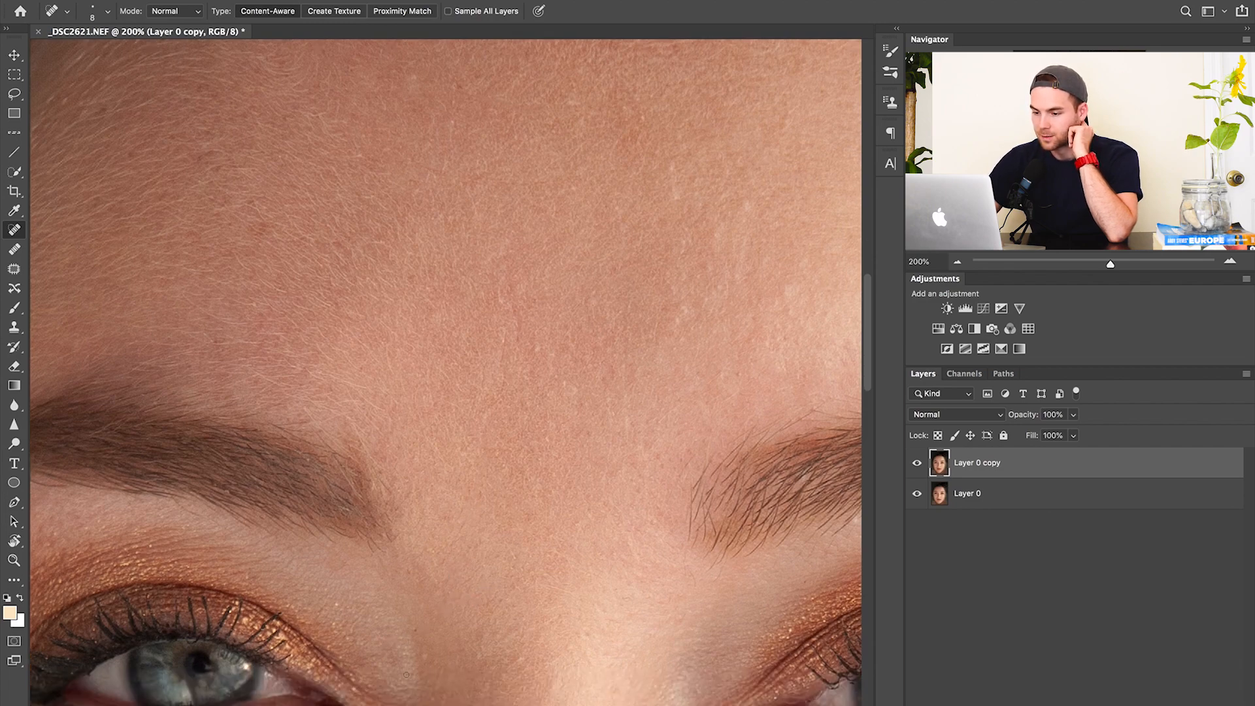
mouse_move(369, 462)
left_mouse_down()
mouse_move(330, 454)
mouse_move(384, 471)
left_mouse_up()
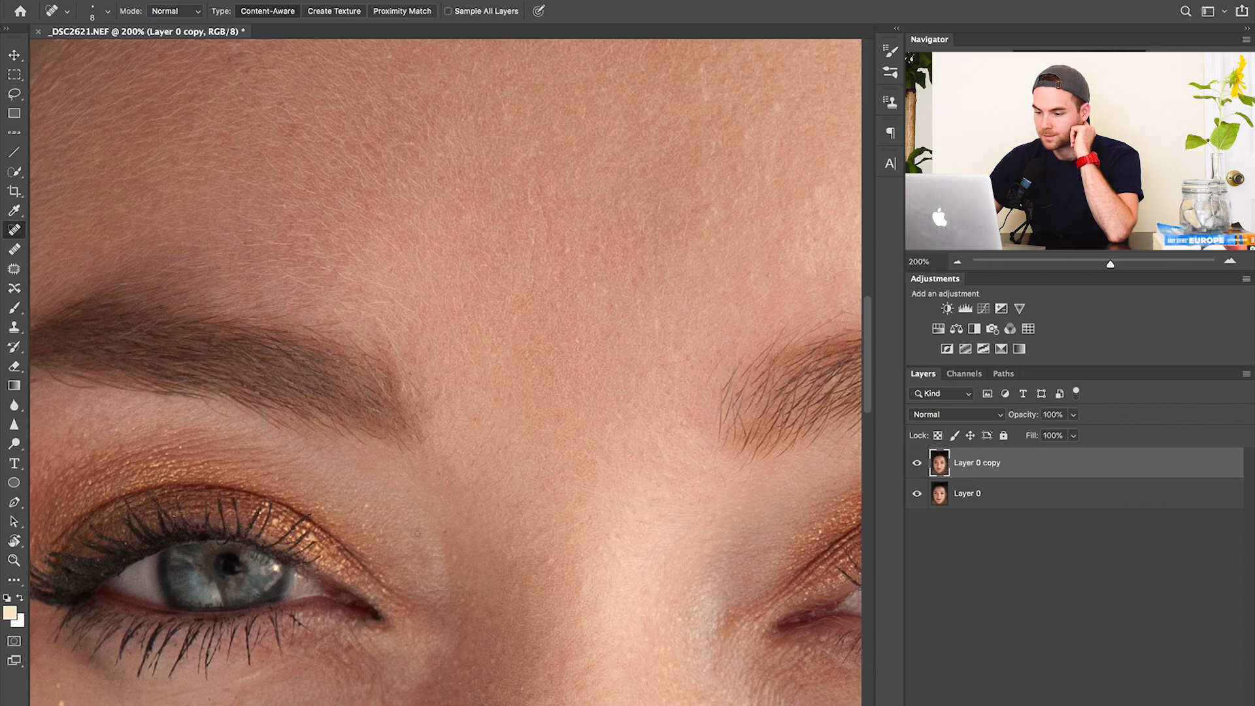
Heal the tiny spots beside the shaded-side eye's inner corner and along the nose bridge with a brush of size 8 to 10
left_click_drag(423, 532, 424, 532)
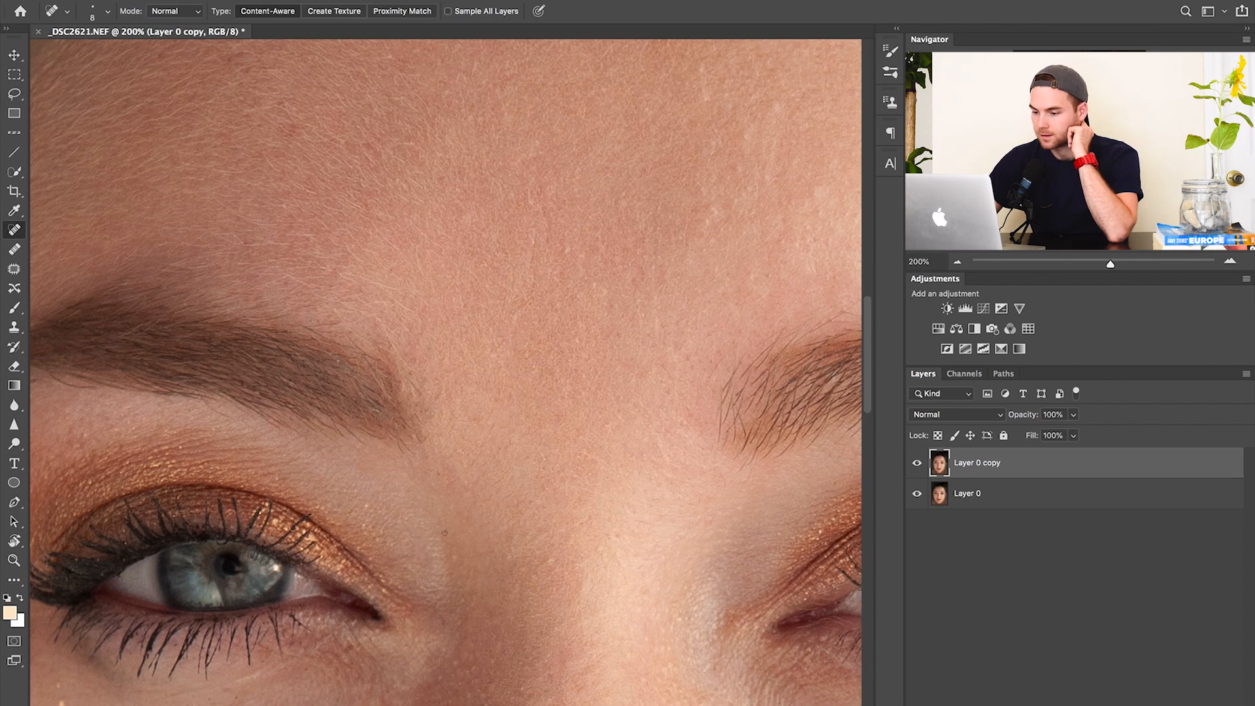
mouse_move(456, 482)
left_mouse_down()
mouse_move(488, 443)
mouse_move(472, 520)
mouse_move(528, 479)
left_mouse_up()
mouse_move(517, 528)
left_mouse_down()
mouse_move(512, 557)
mouse_move(561, 553)
left_mouse_up()
left_click_drag(563, 674, 564, 698)
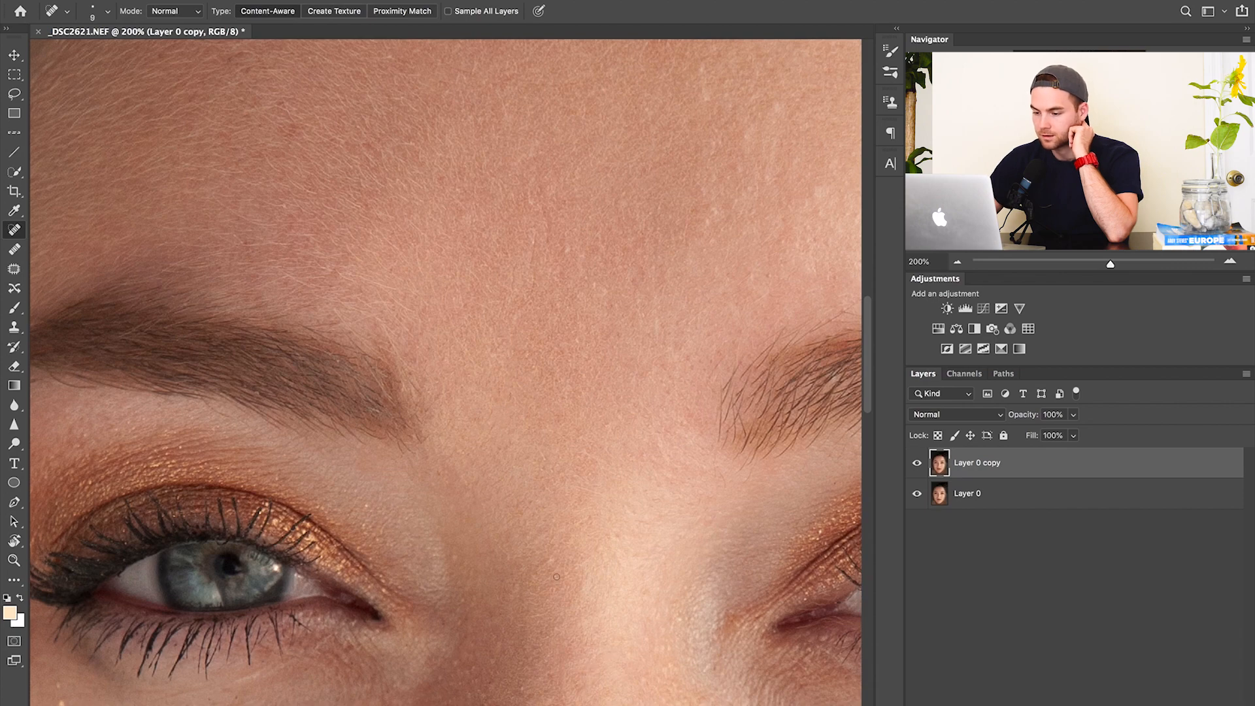
left_click_drag(554, 568, 561, 547)
left_click_drag(568, 539, 570, 528)
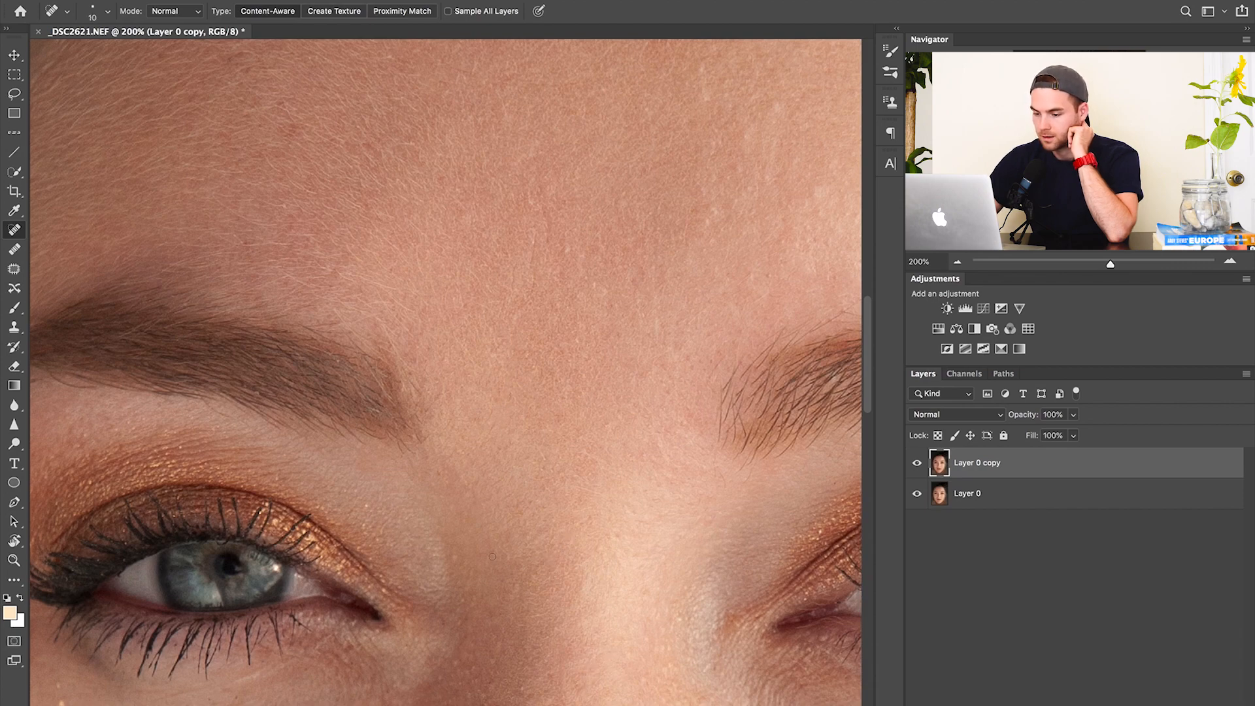
left_click_drag(432, 661, 438, 655)
Heal the small marks on the skin just below the shaded-side eye's lower lashes with the size 10 brush
scroll(443, 655, "left", 10)
scroll(443, 655, "down", 4)
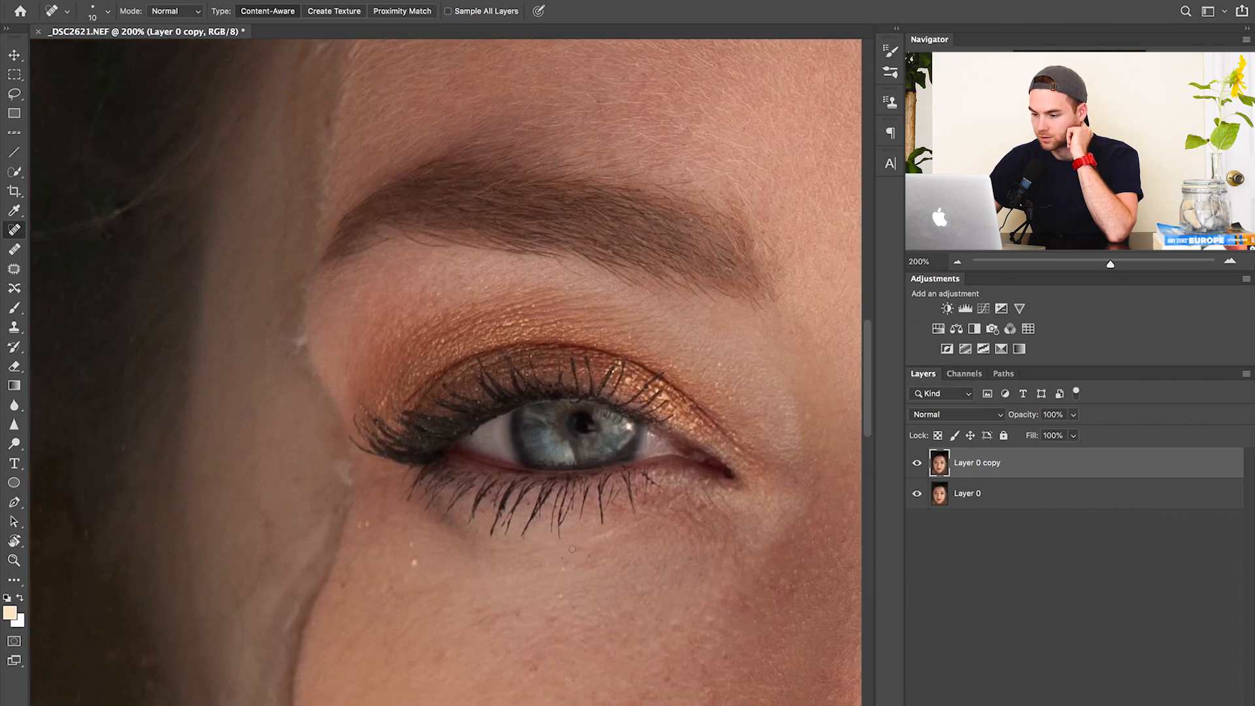
mouse_move(482, 536)
left_mouse_down()
mouse_move(467, 546)
mouse_move(450, 528)
mouse_move(513, 567)
left_mouse_up()
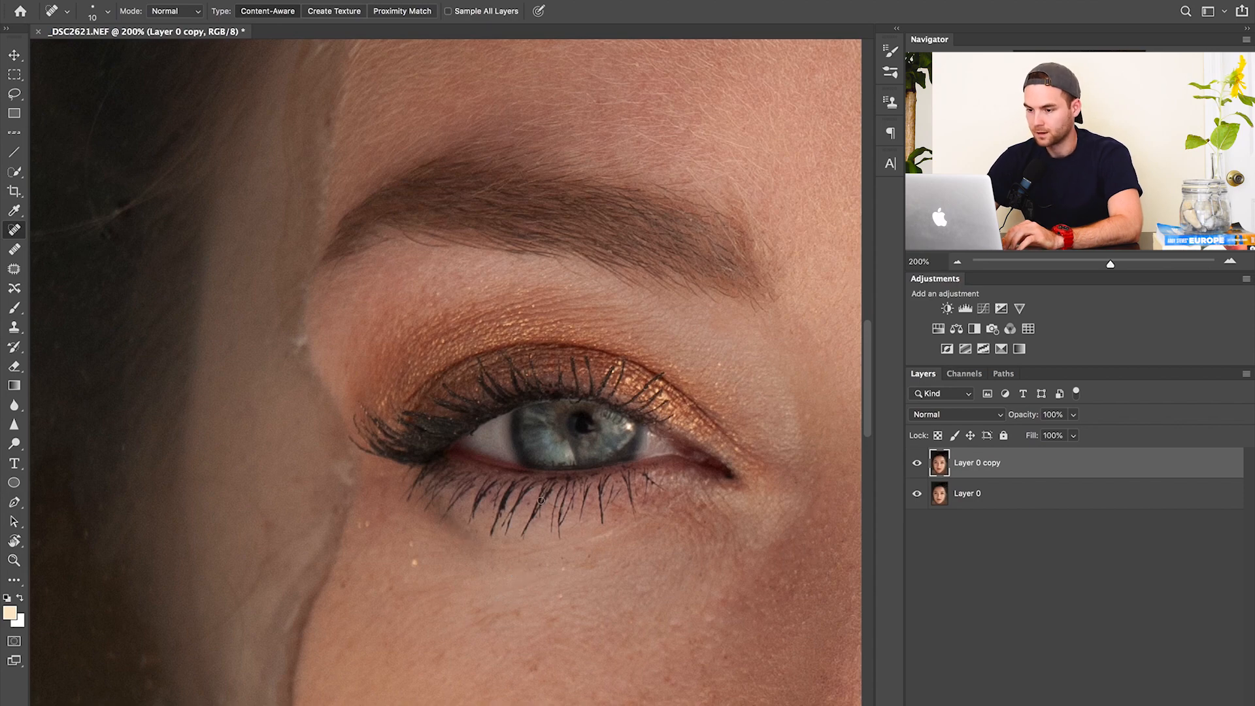
Heal the small spot in the middle of the forehead above the brows with the size 10 Spot Healing Brush
scroll(641, 592, "up", 5)
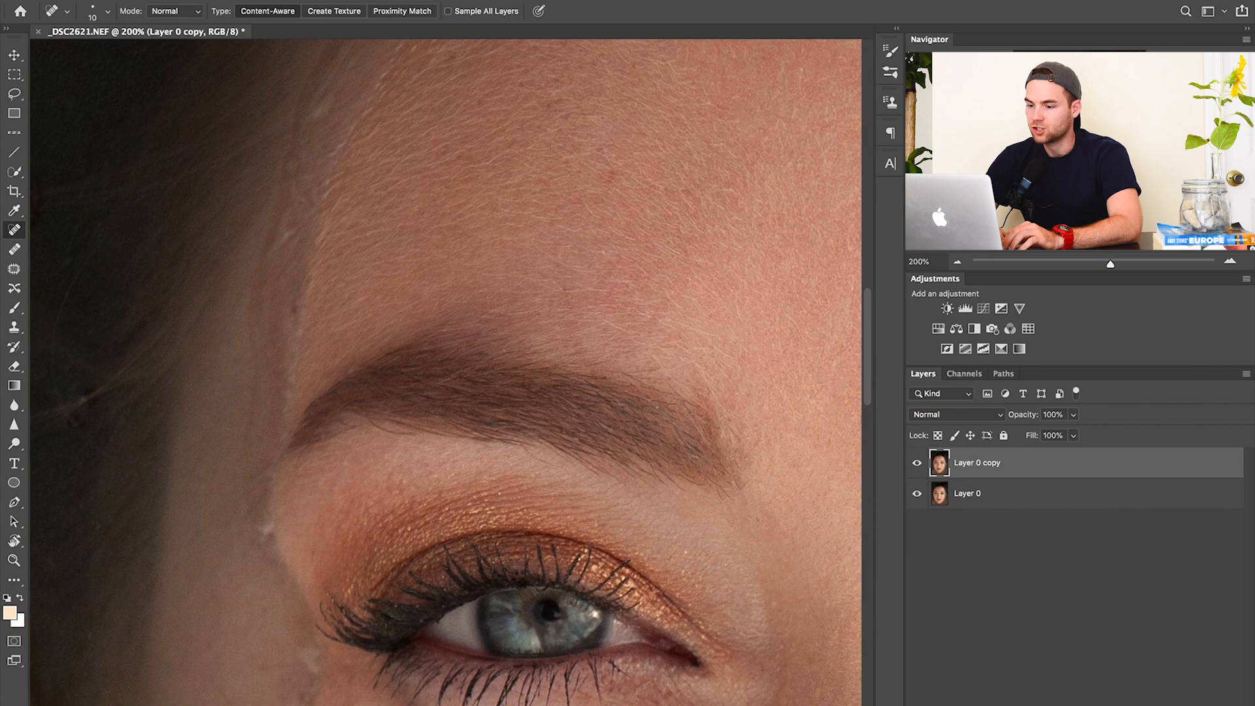
scroll(585, 492, "right", 4)
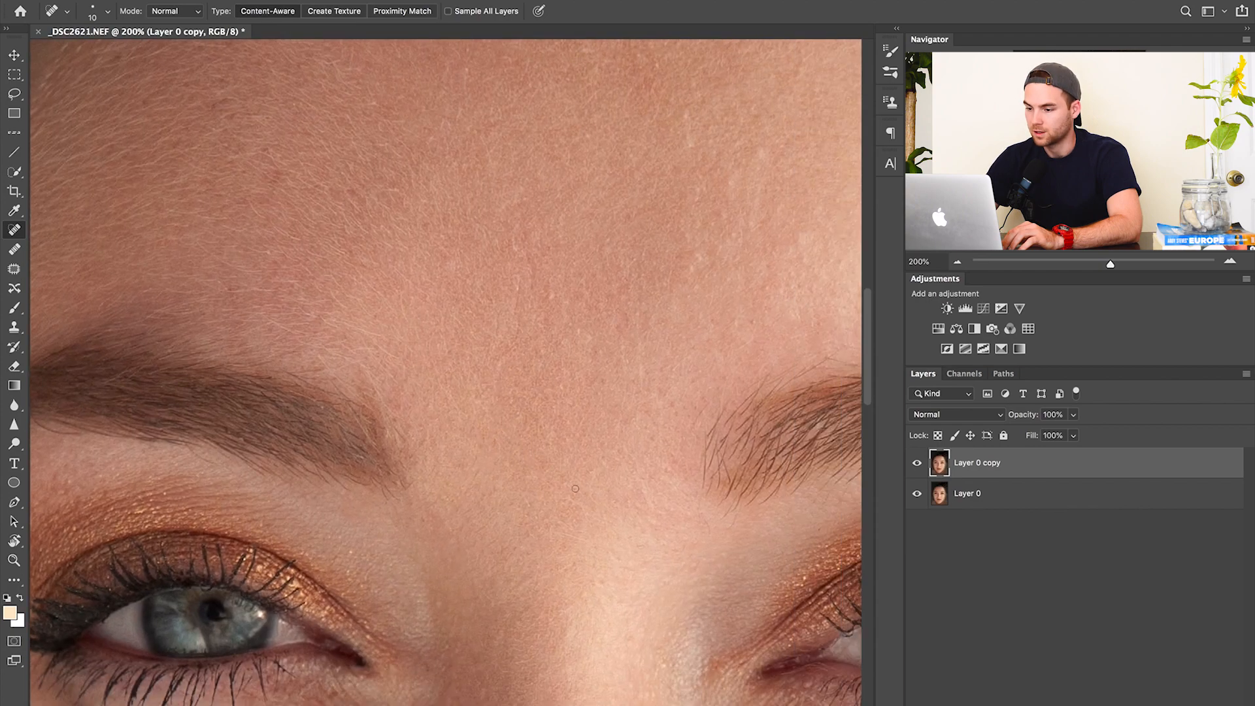
scroll(575, 488, "up", 2)
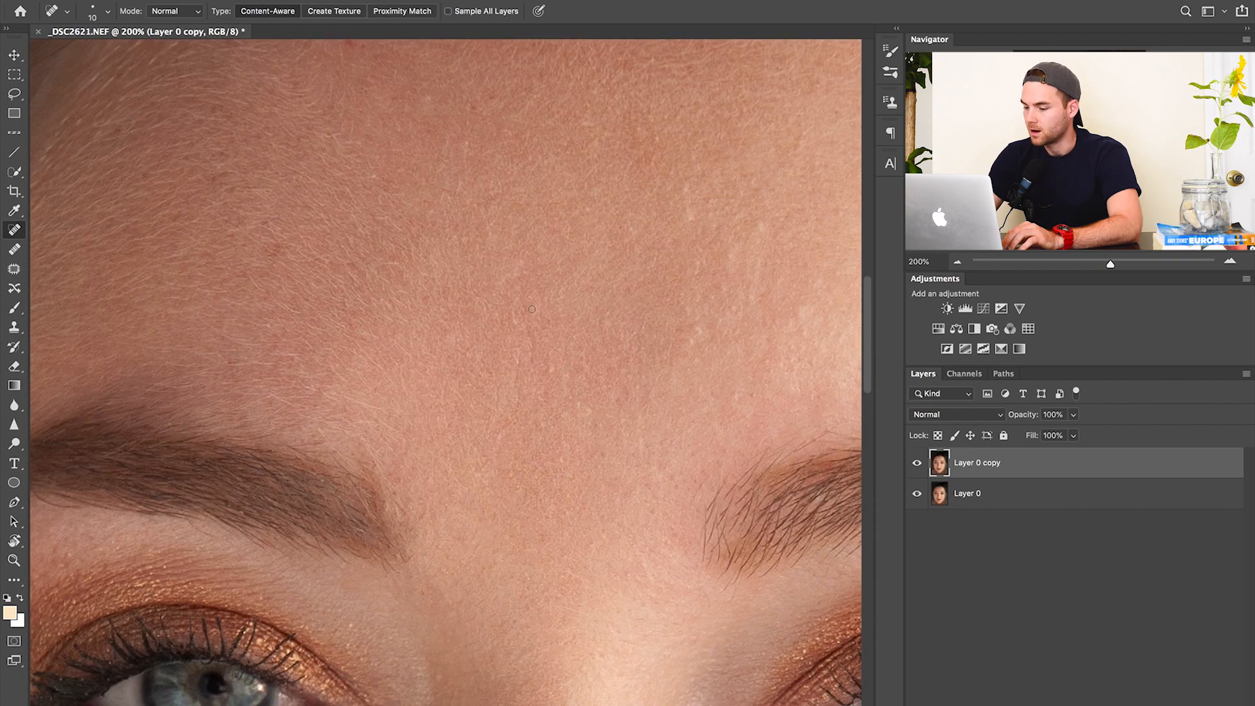
left_click(523, 311)
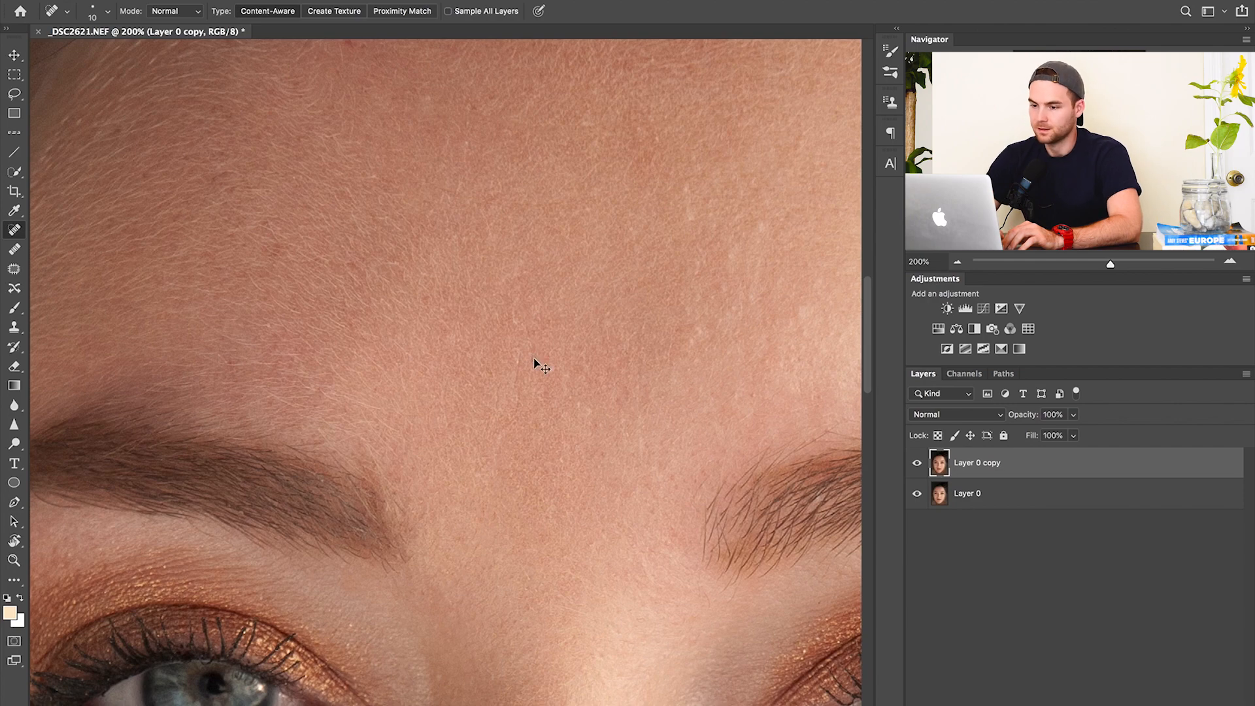
Review the healed skin across the whole face at a reduced magnification
key("ctrl+minus")
key("ctrl+minus")
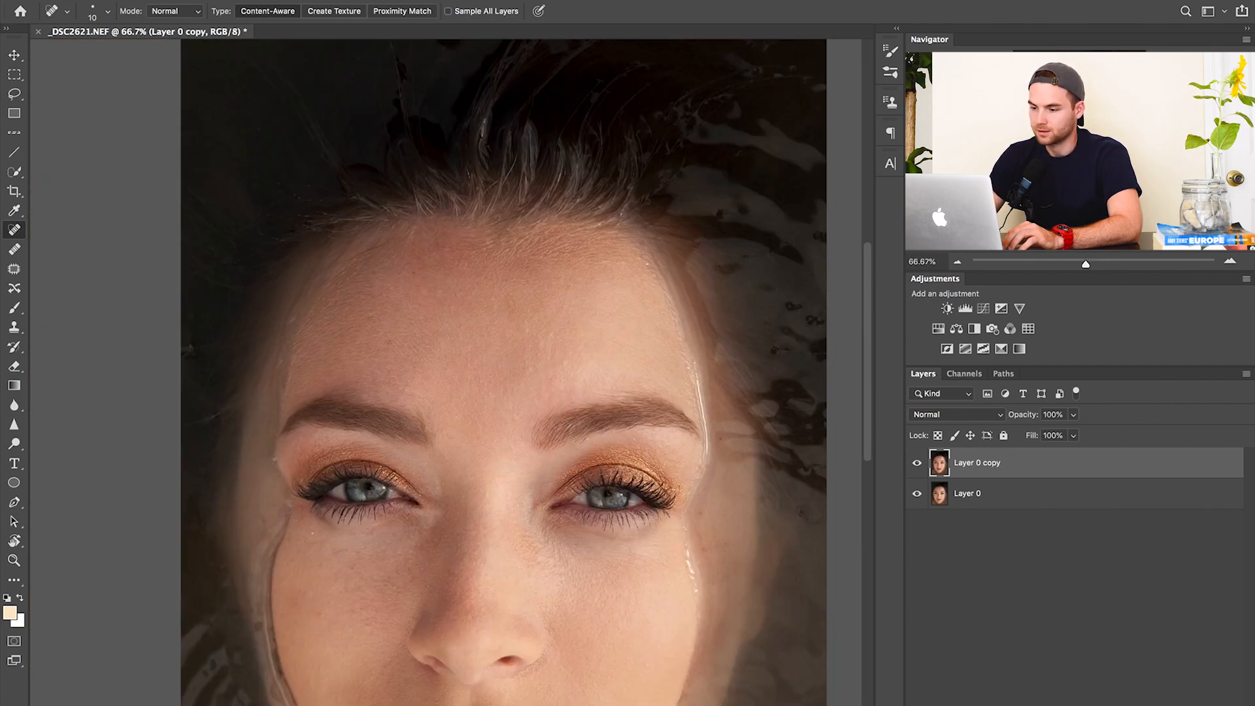
scroll(773, 213, "down", 2)
key("ctrl+minus")
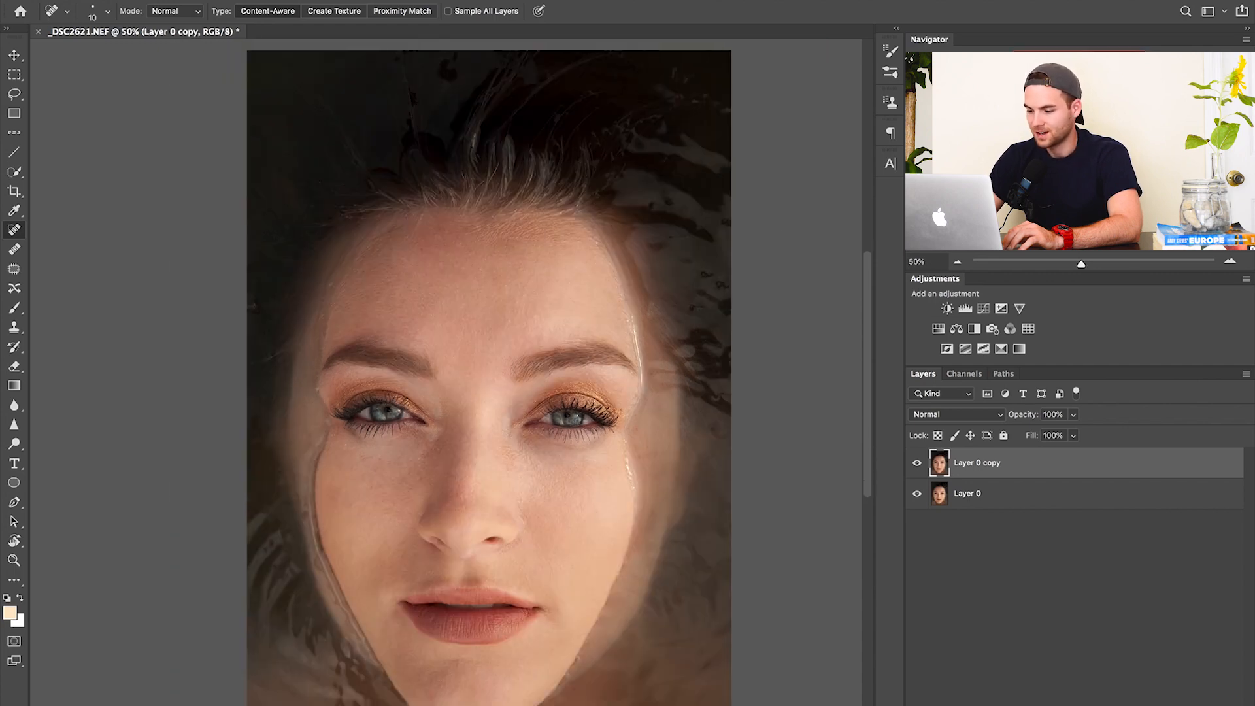
key("ctrl+plus")
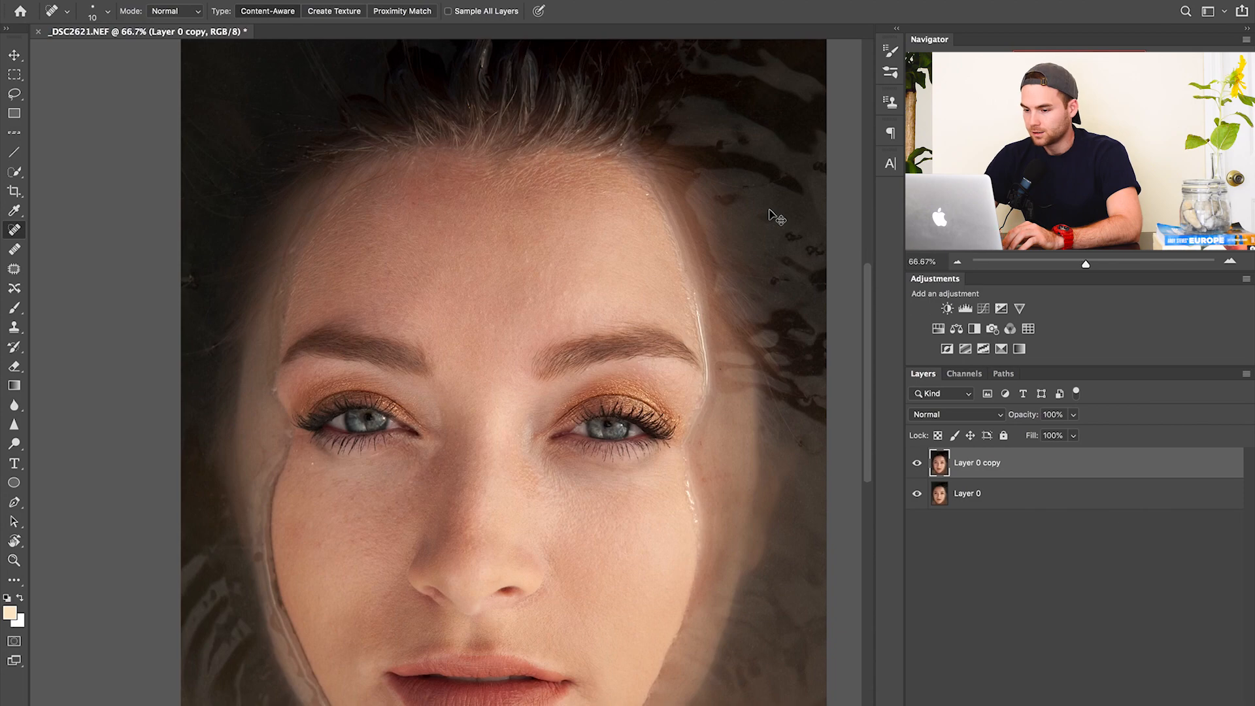
key("ctrl+plus")
Set up the Dodge tool with a size 250 brush and 3% exposure for the midtones
key("o")
scroll(550, 417, "down", 4)
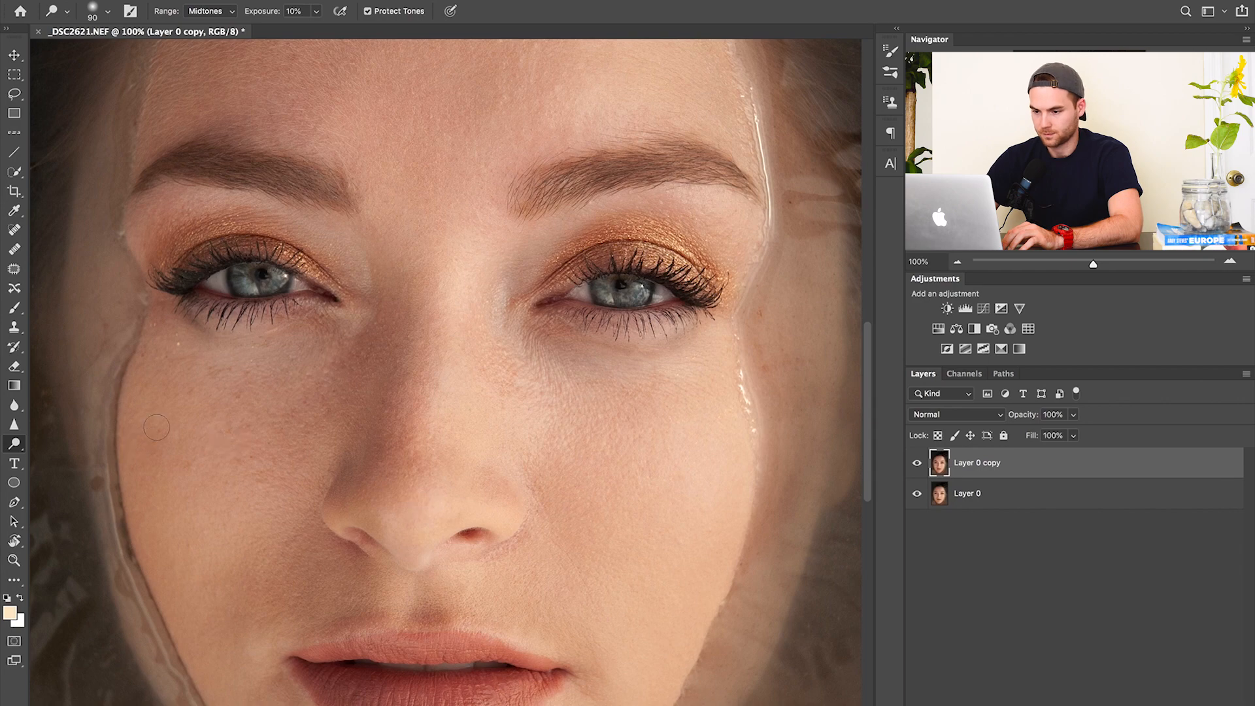
scroll(402, 554, "down", 3)
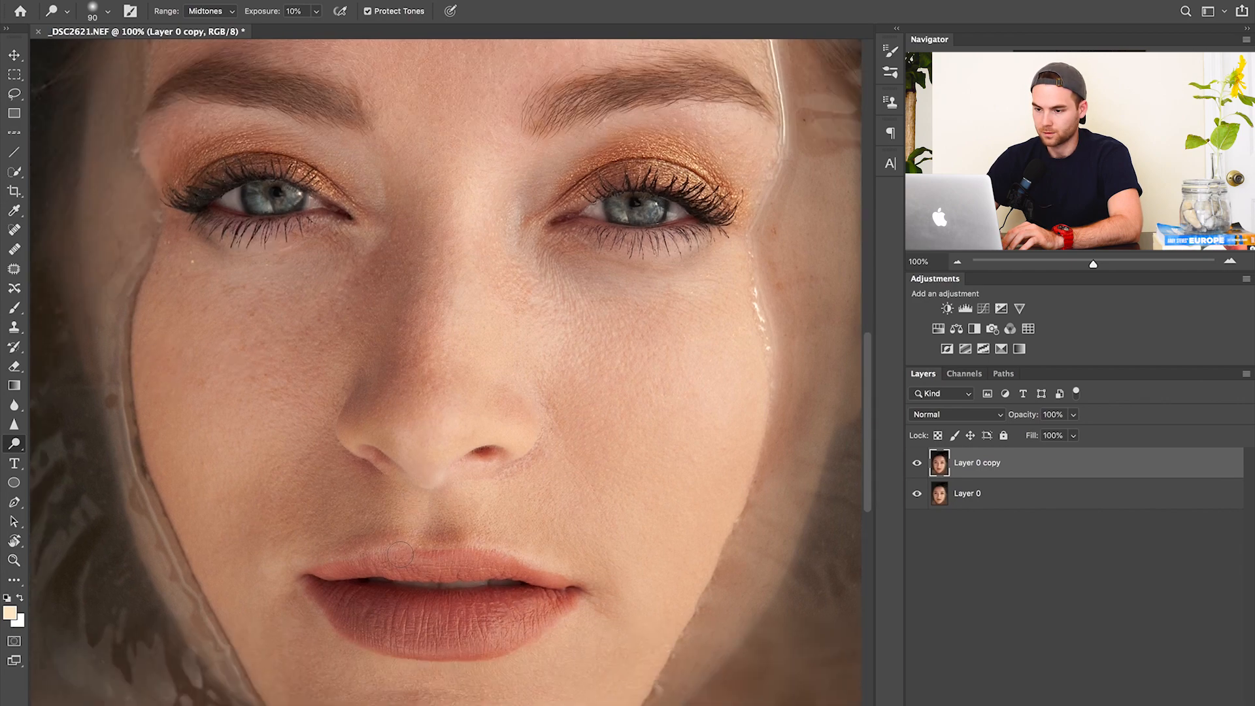
scroll(401, 554, "down", 2)
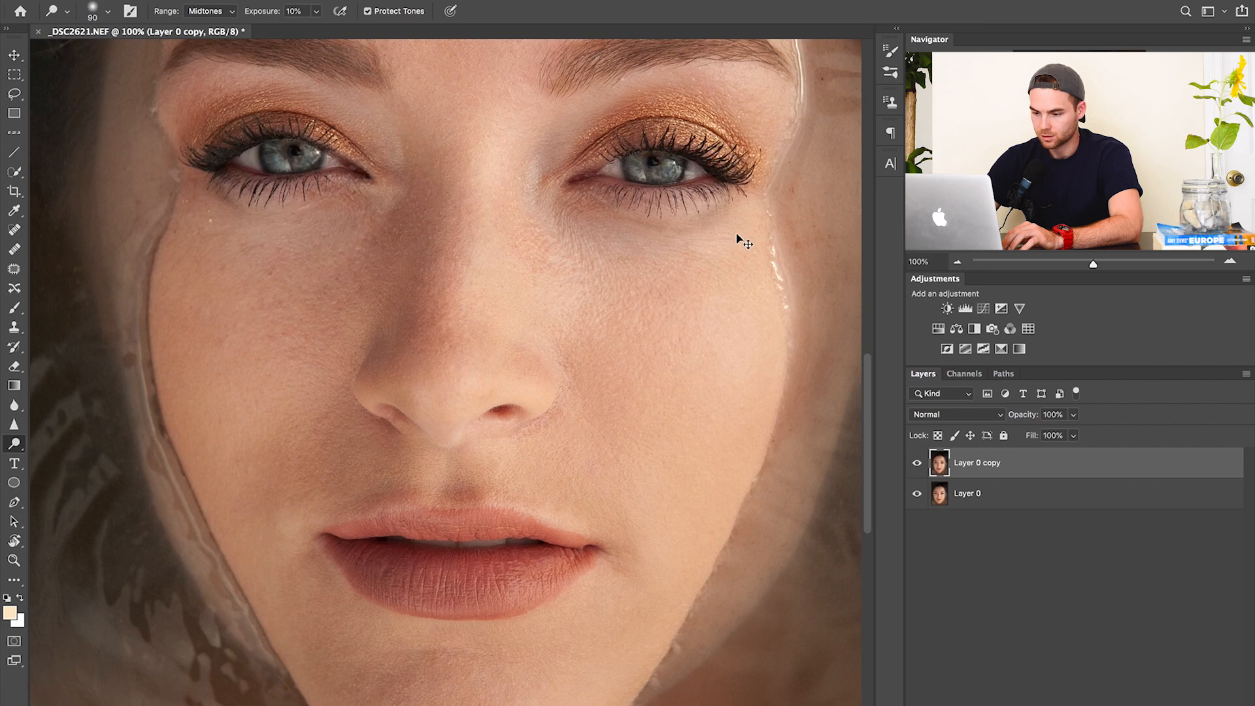
scroll(397, 694, "down", 2)
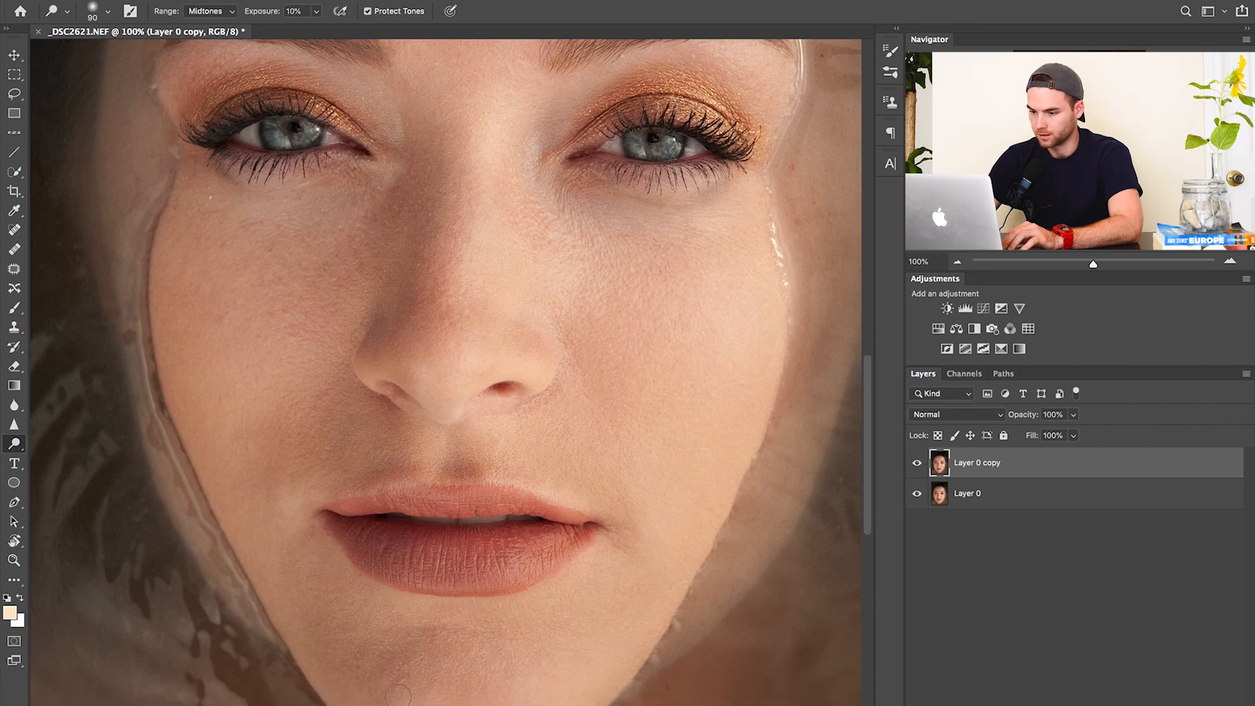
scroll(397, 694, "down", 5)
key("bracketright")
key("bracketright")
double_click(294, 11)
type("3")
key("Return")
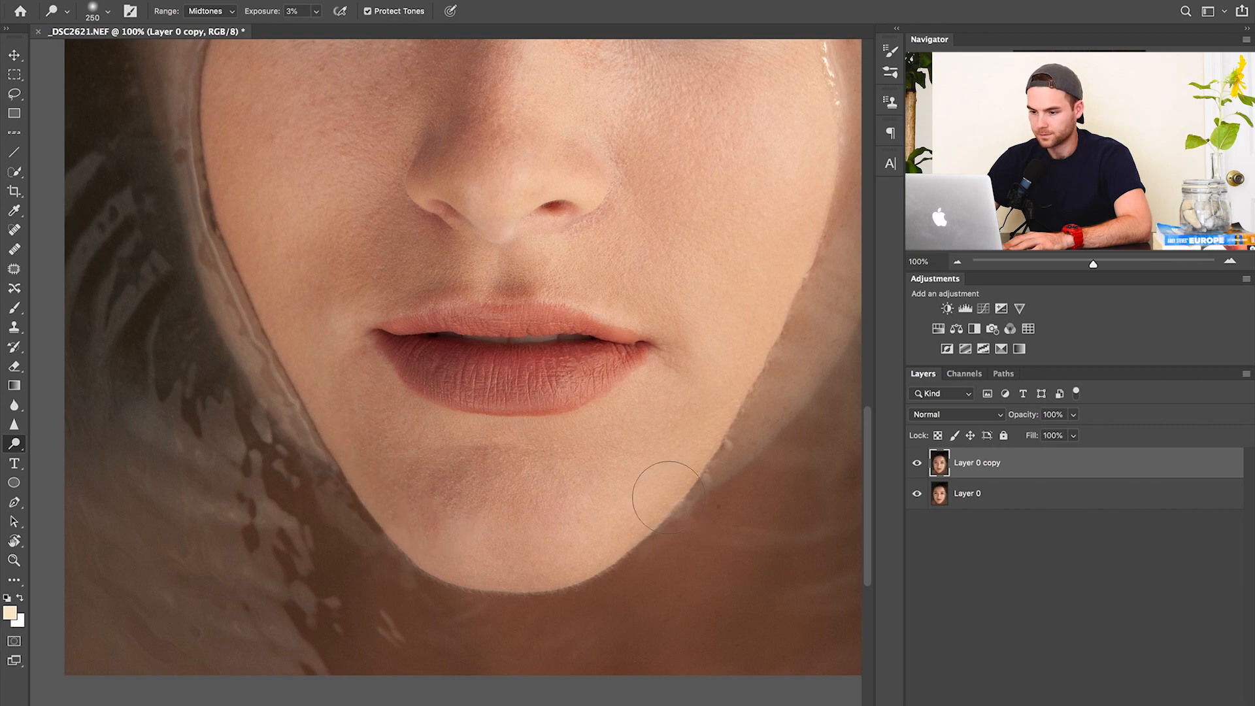
Enlarge the Dodge tool's brush to size 900 to cover the forehead
scroll(668, 497, "up", 5)
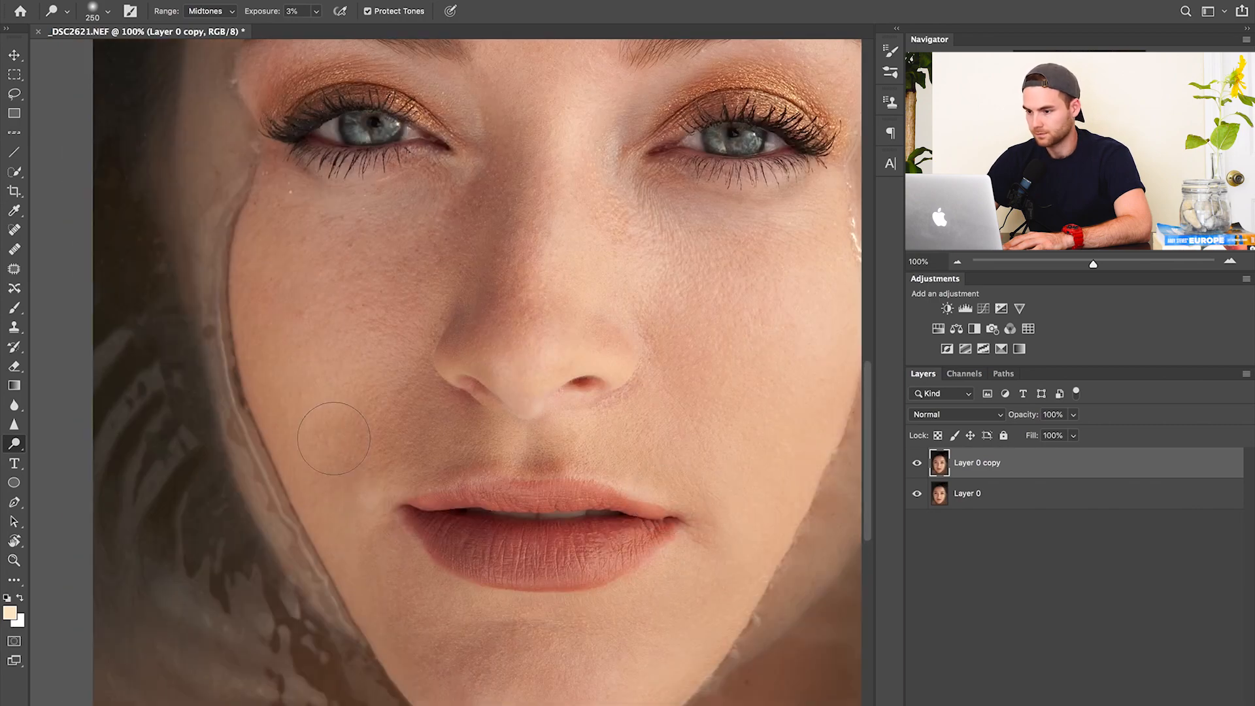
scroll(741, 654, "up", 3)
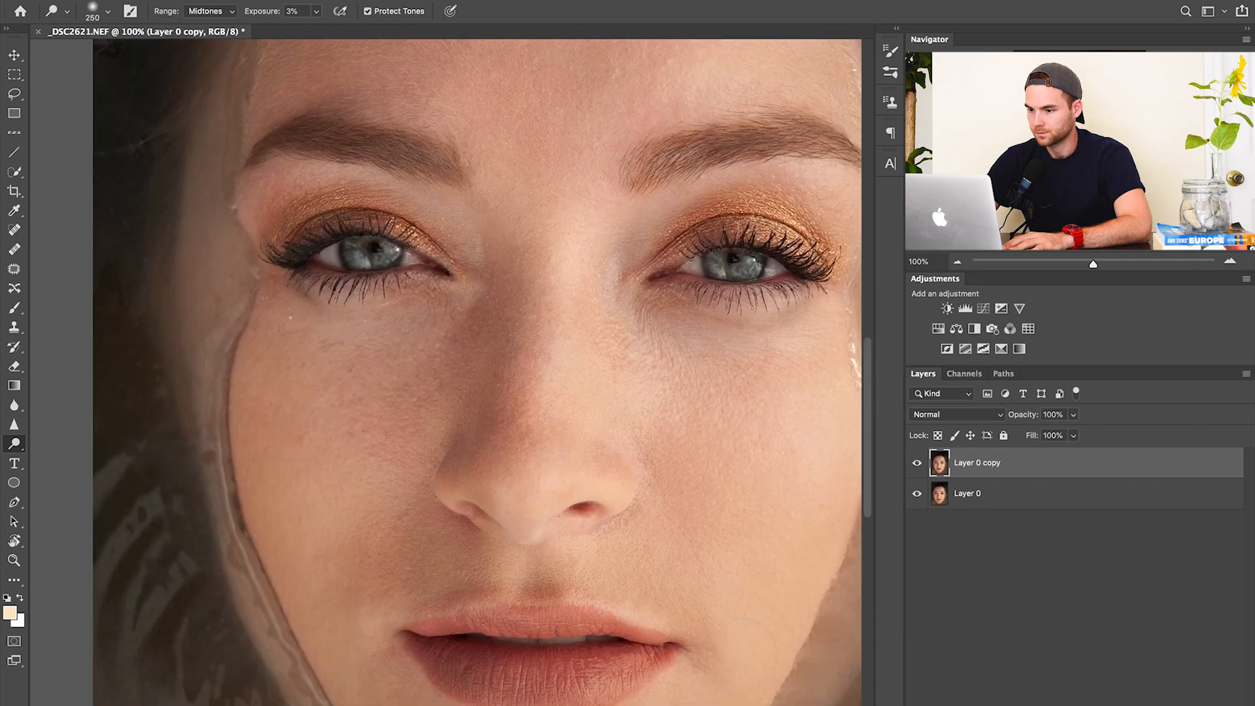
scroll(532, 281, "up", 3)
key("bracketright")
key("bracketright")
key("bracketright")
key("bracketright")
key("bracketright")
key("bracketright")
key("bracketright")
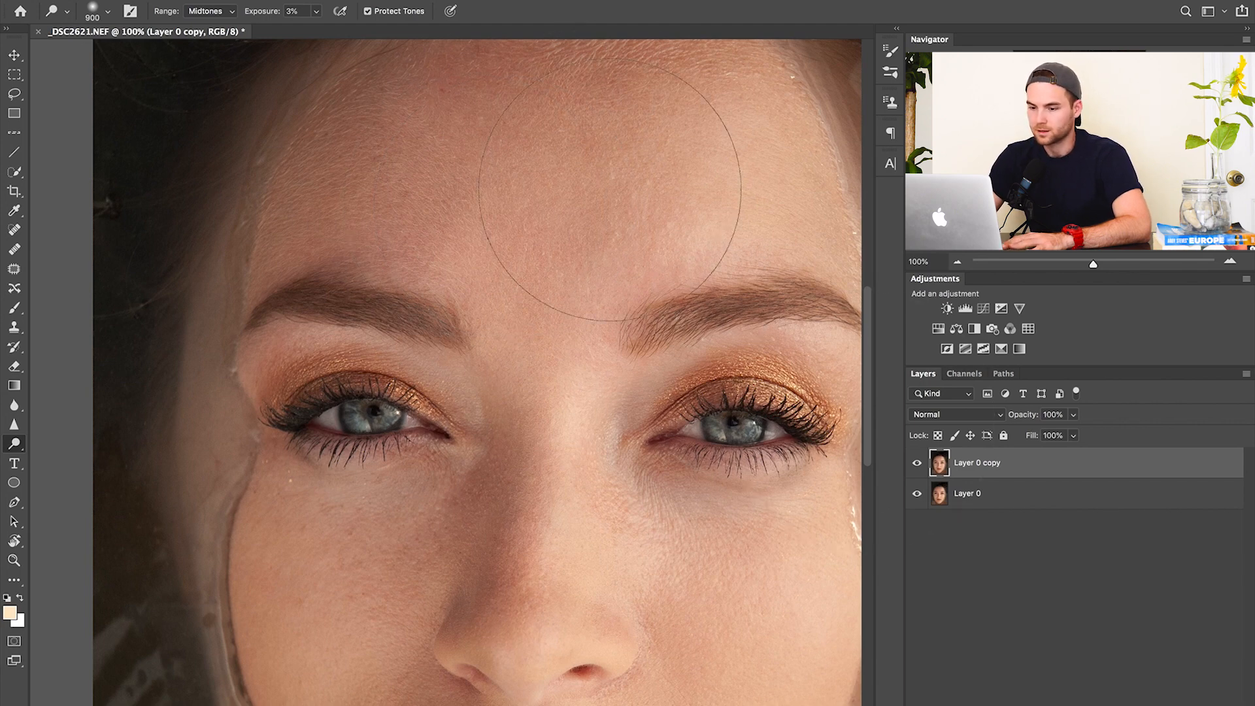
Heal the uneven patch on the upper middle of the forehead with a size 30 Spot Healing Brush
key("j")
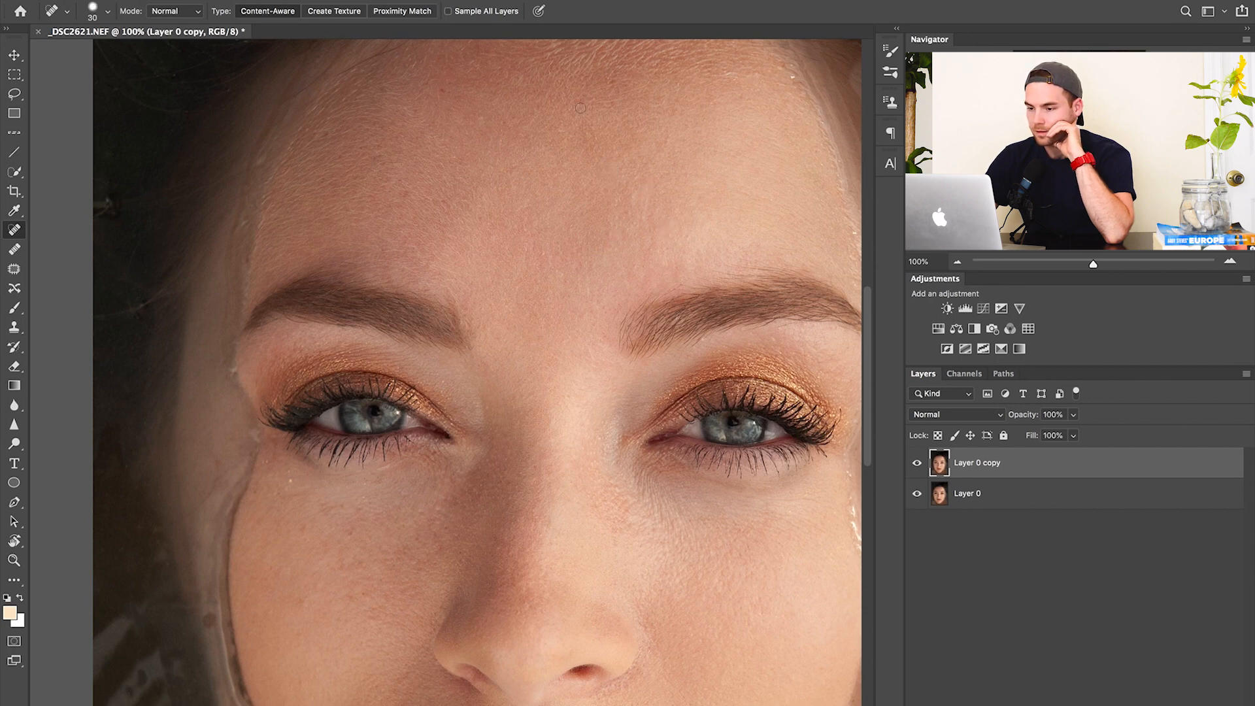
left_click_drag(593, 171, 589, 131)
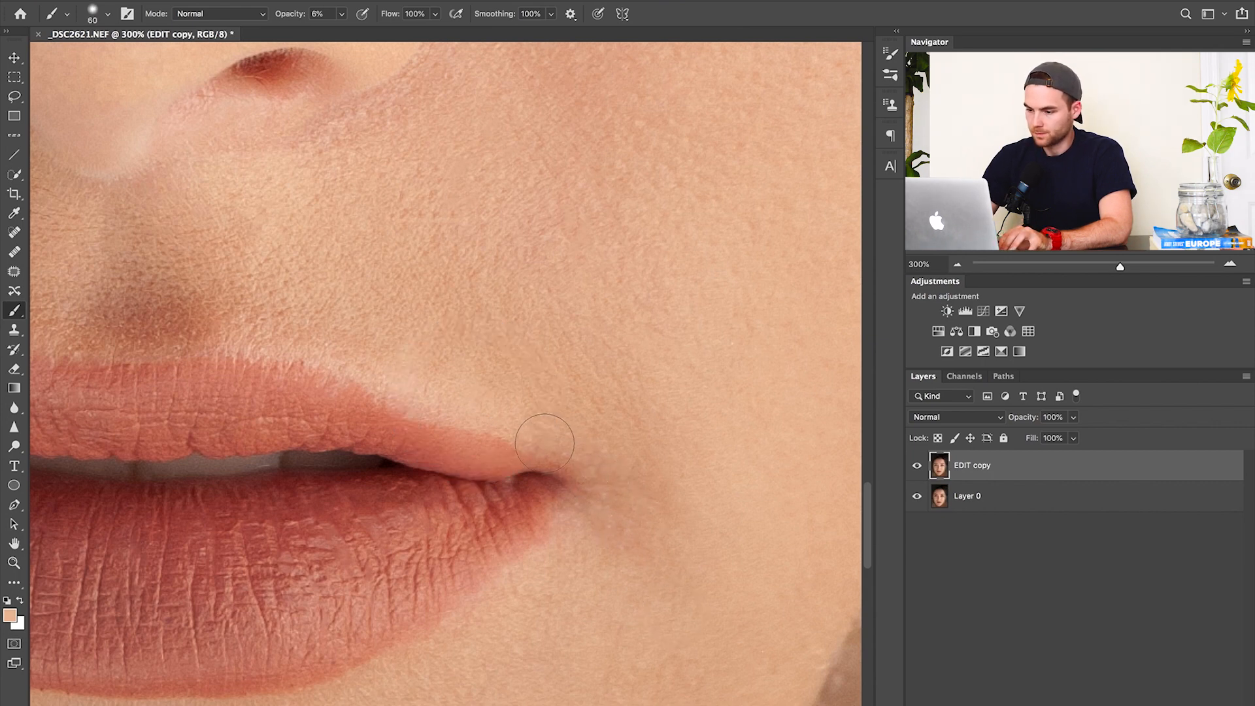
Open the Liquify filter for the EDIT copy layer
left_click(364, 0)
left_click(399, 97)
left_click(364, 1)
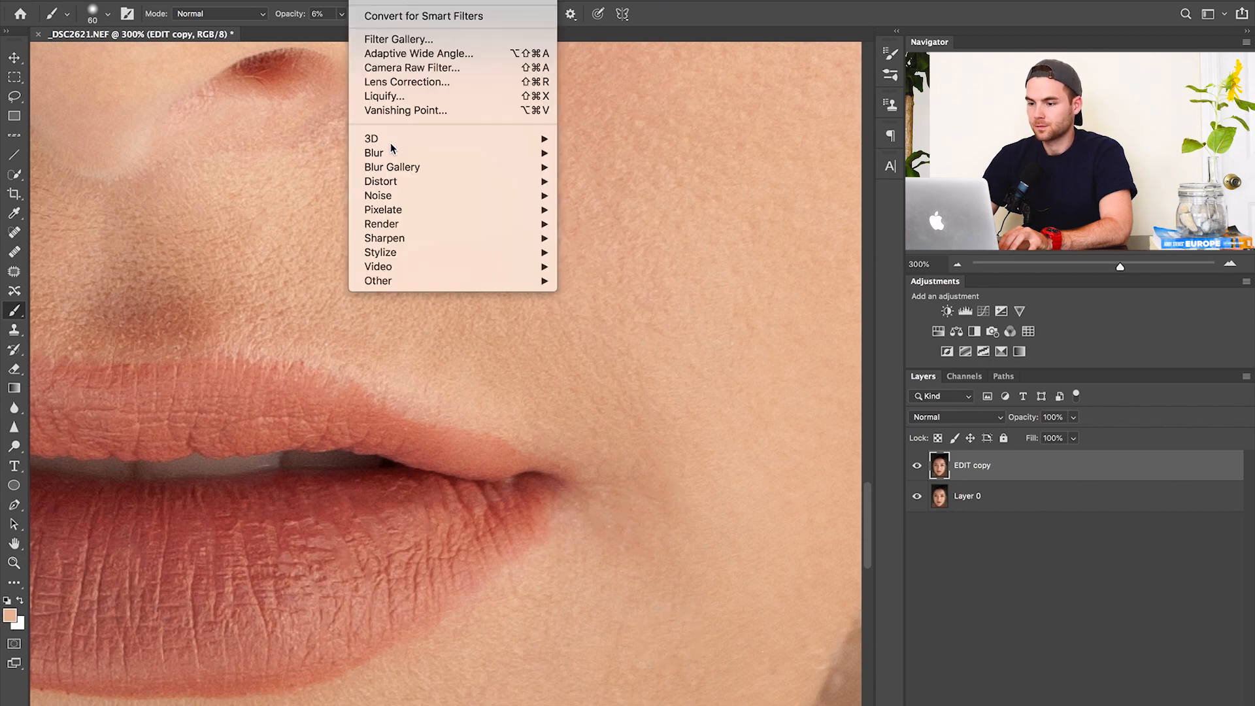
left_click(413, 96)
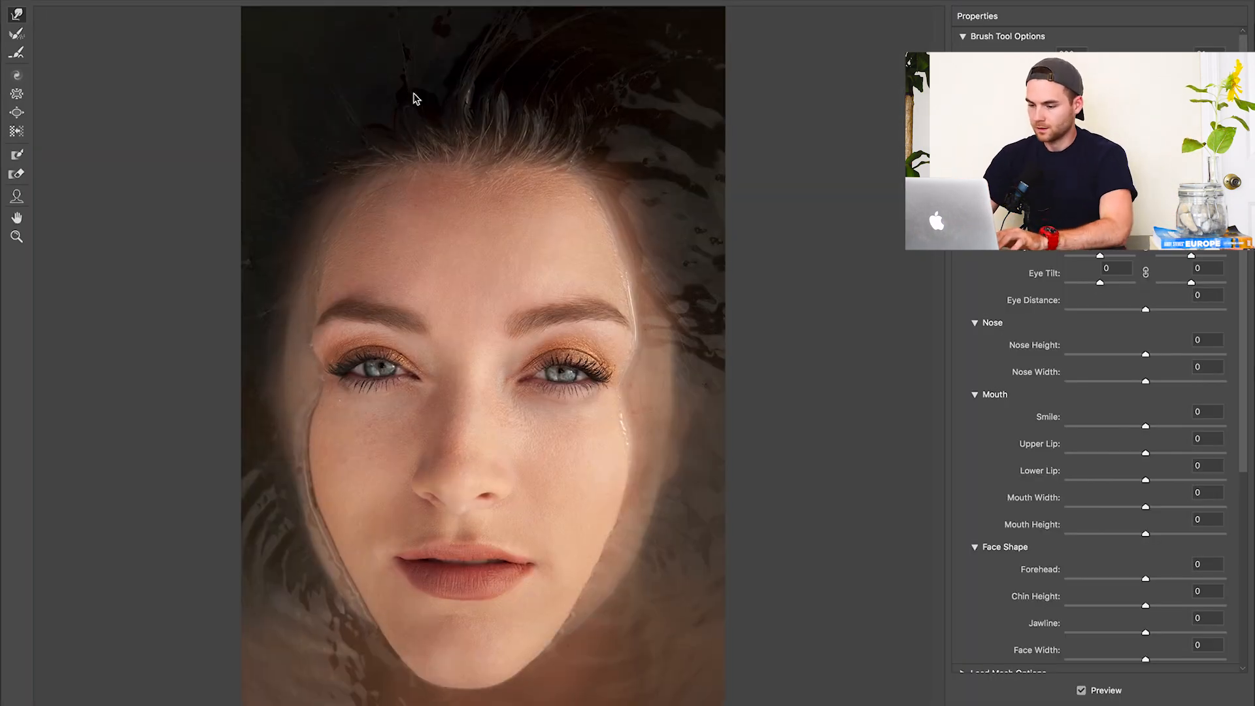
Smooth the upper lip's outline from the cupid's bow toward its right side with a small Forward Warp brush
key("super+plus")
key("super+plus")
scroll(528, 373, "down", 5)
scroll(528, 373, "down", 2)
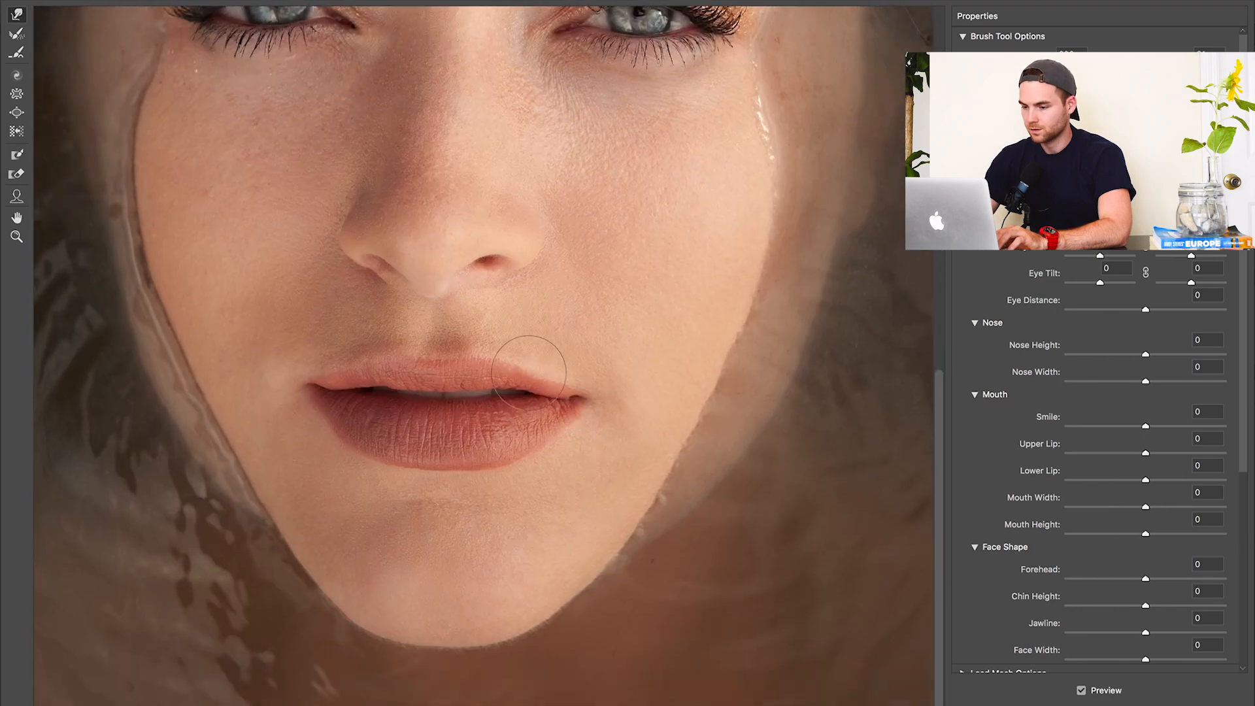
key("super+plus")
key("super+plus")
key("bracketleft")
key("bracketleft")
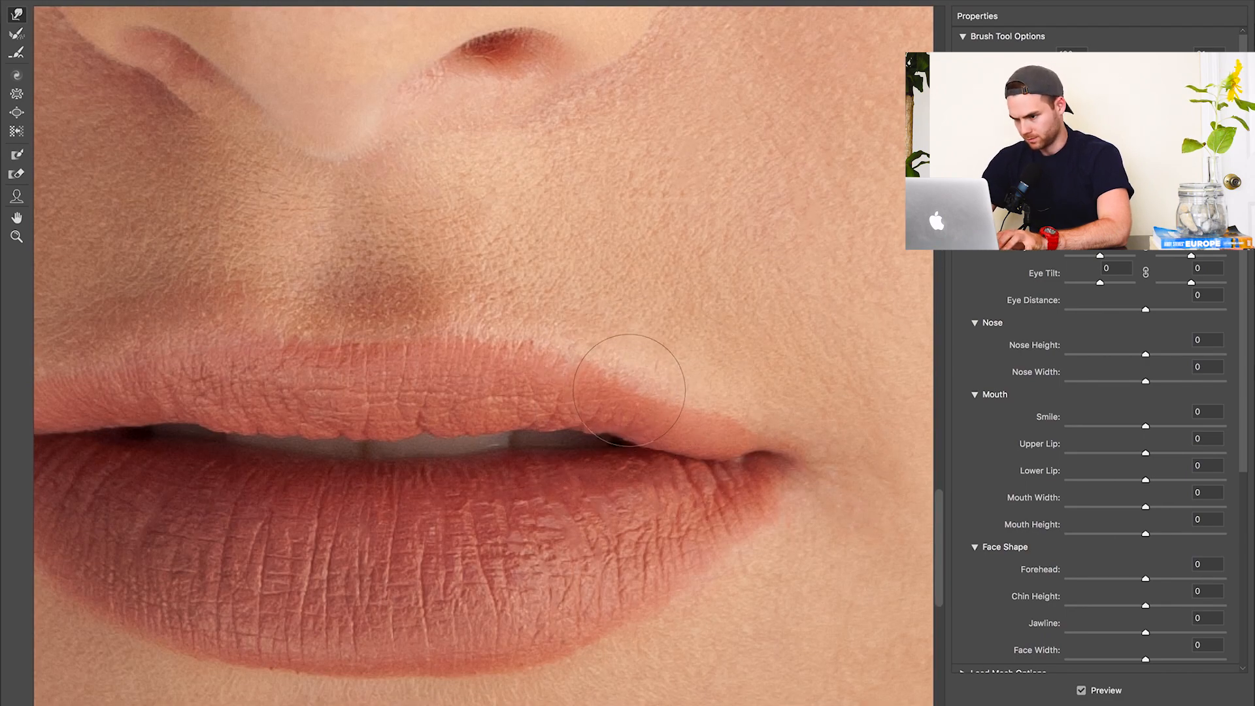
key("bracketleft")
key("bracketleft")
key("bracketleft")
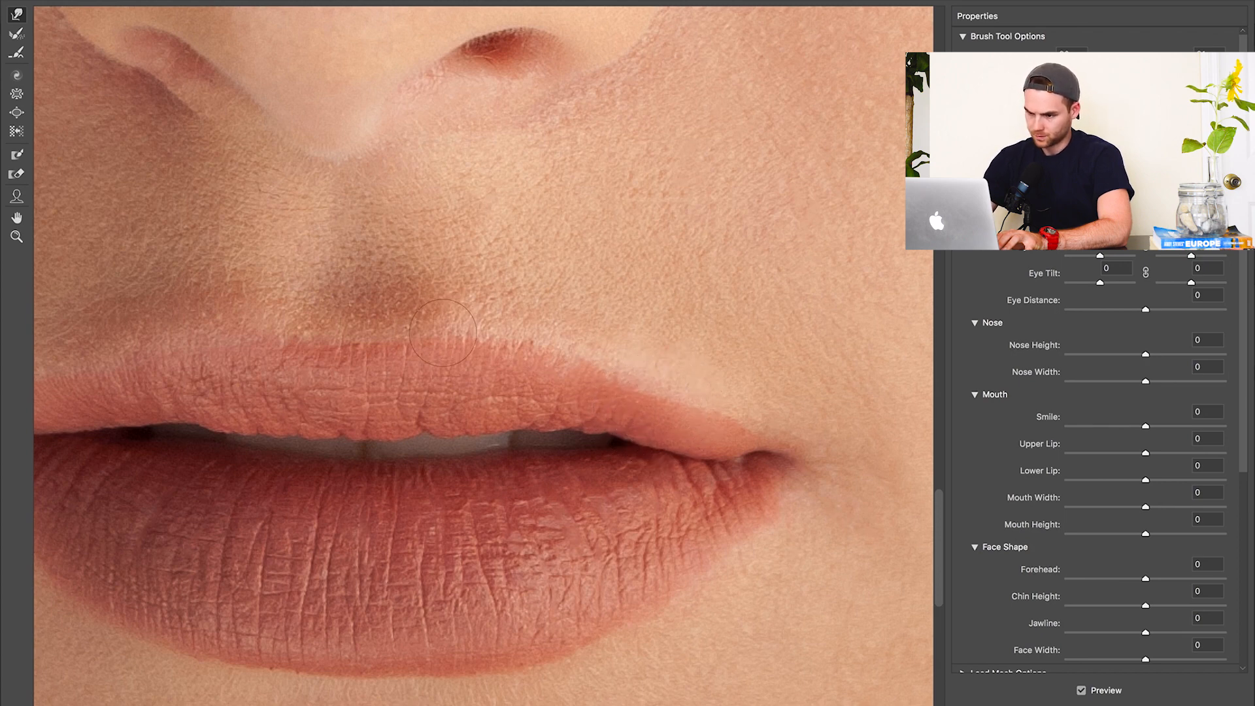
key("bracketright")
key("bracketright")
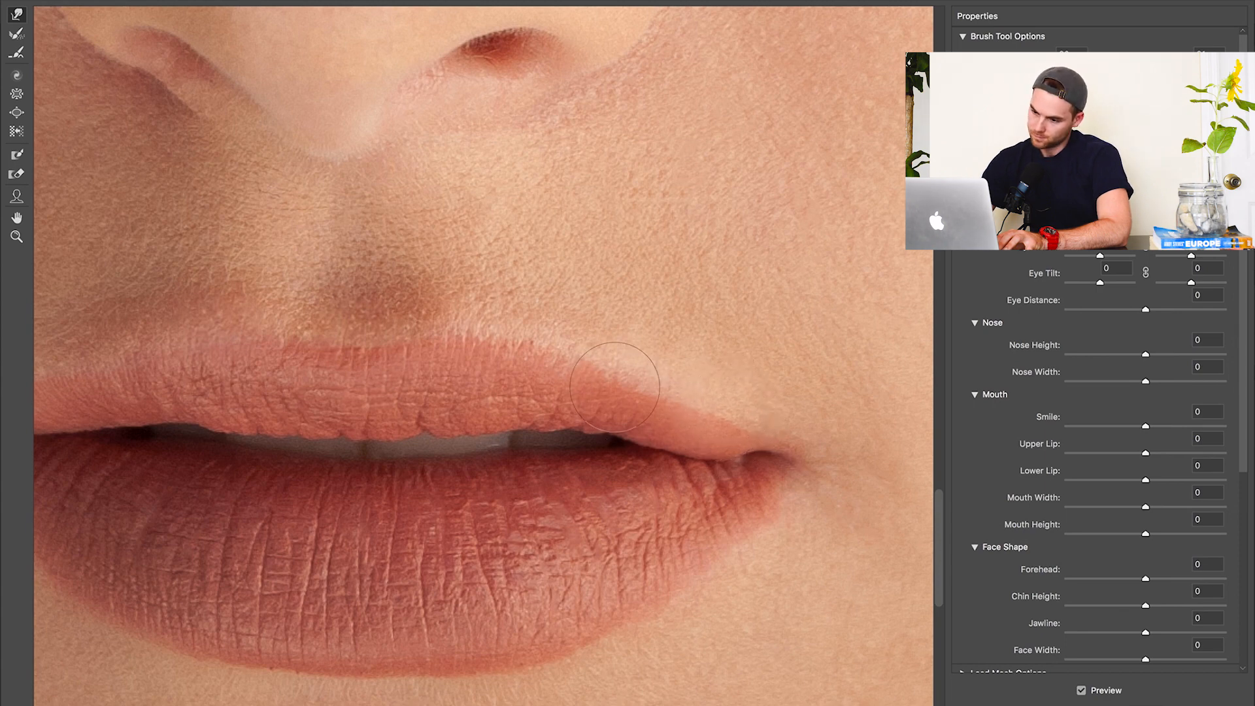
Refine the upper lip's edge near the right mouth corner, varying the Forward Warp brush between small and medium sizes
key("bracketleft")
key("bracketleft")
key("bracketleft")
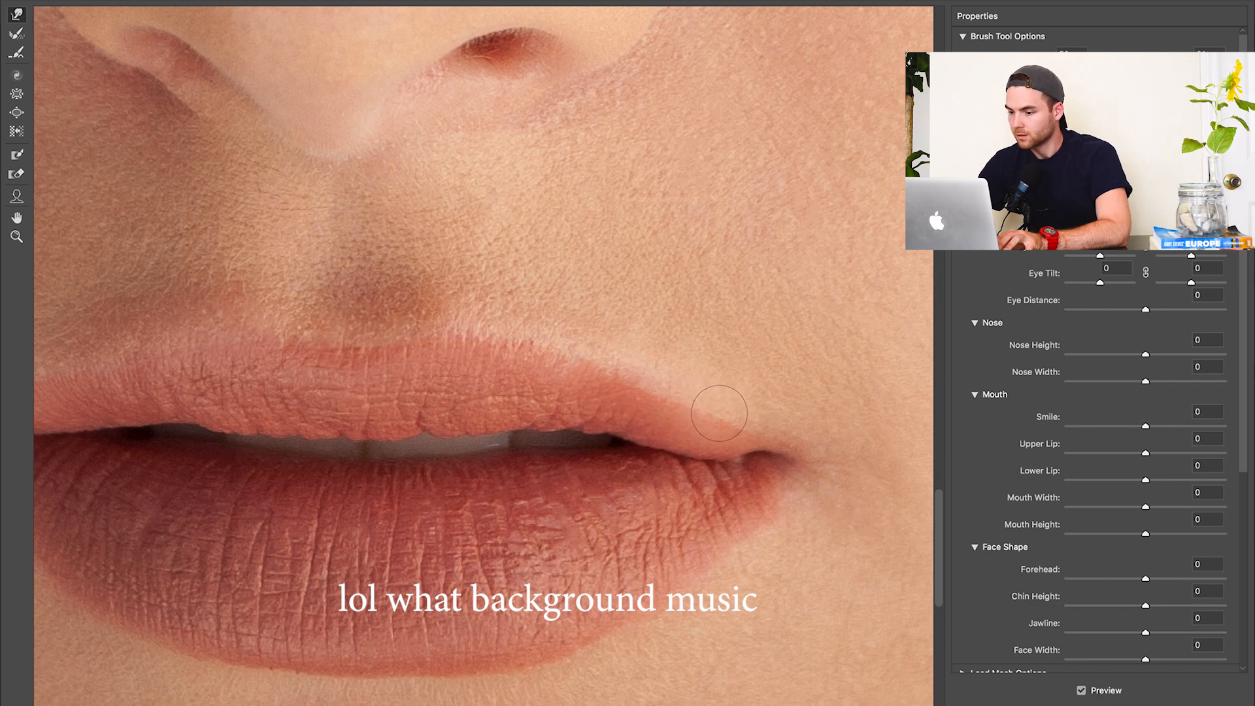
key("bracketright")
key("bracketright")
key("bracketright")
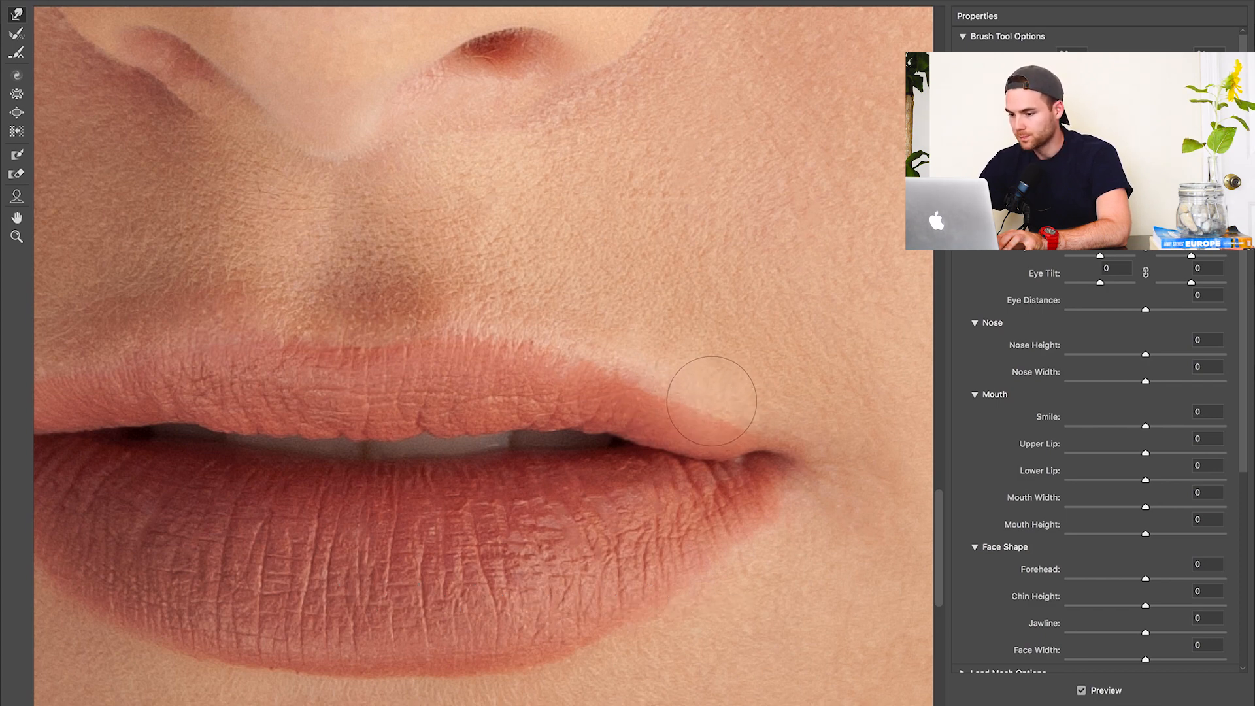
key("bracketleft")
key("bracketleft")
key("bracketleft")
key("bracketleft")
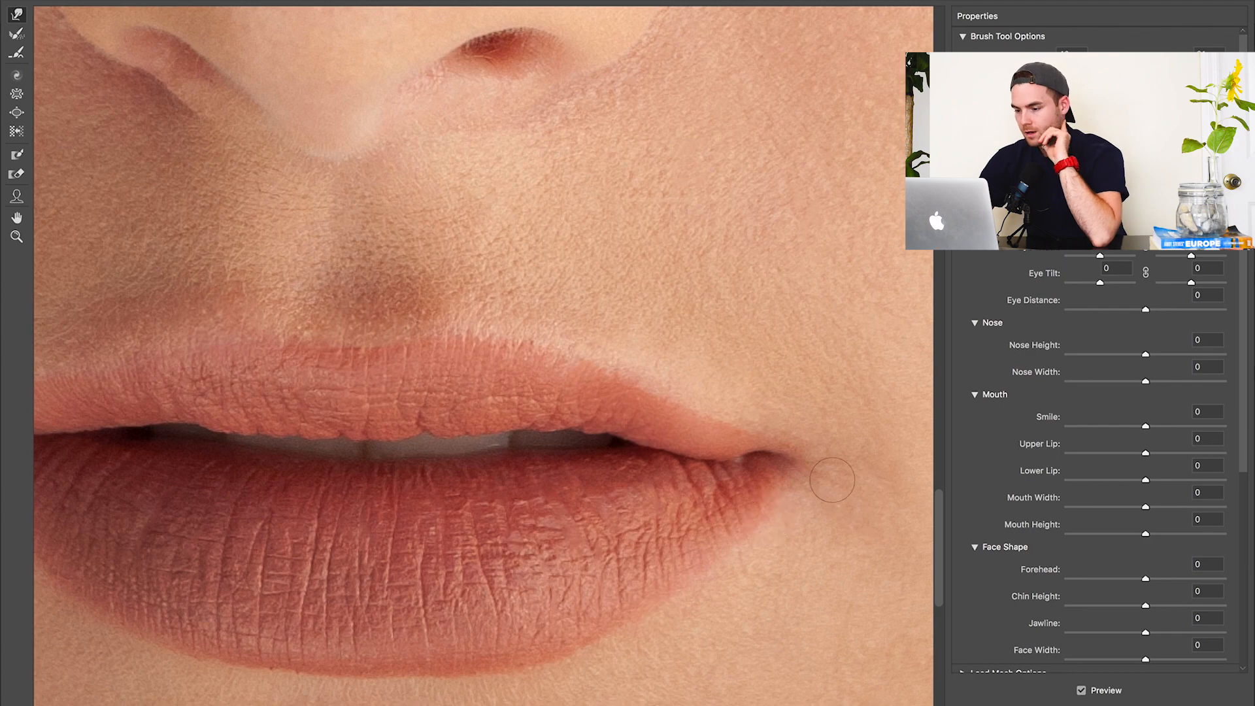
Reshape the left half of the upper lip and its peak with a larger Forward Warp brush
scroll(740, 413, "left", 10)
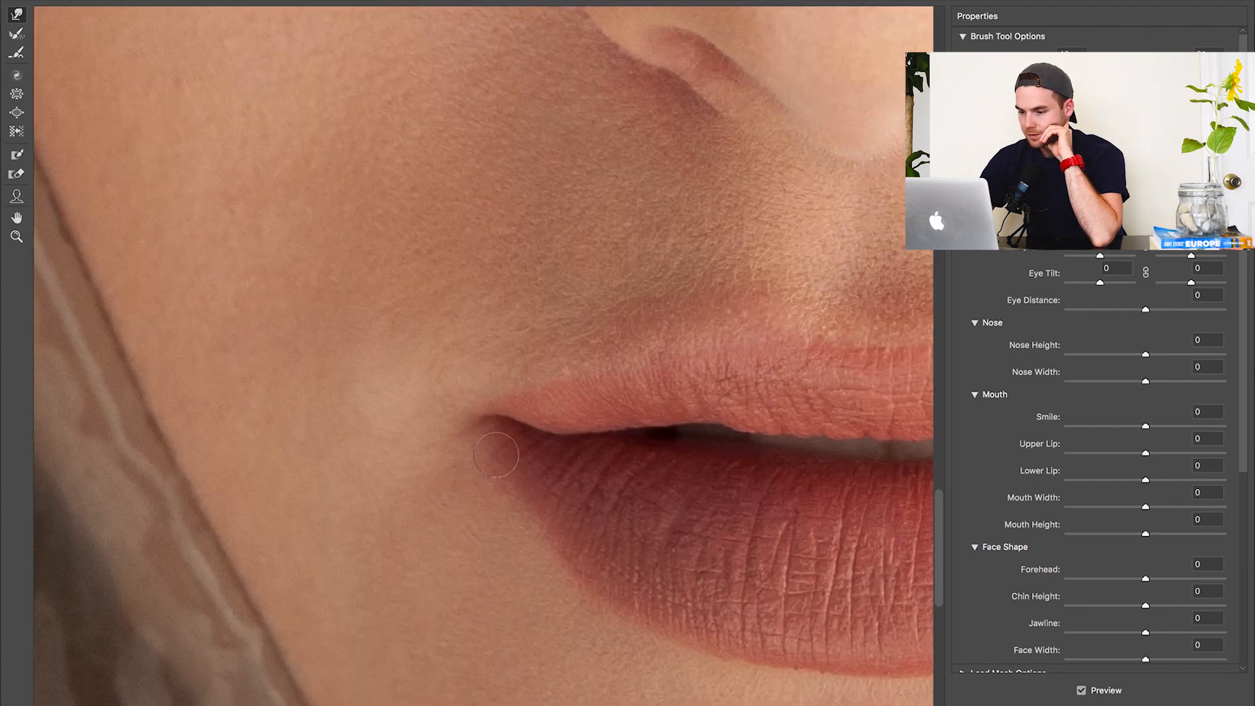
scroll(543, 526, "down", 10)
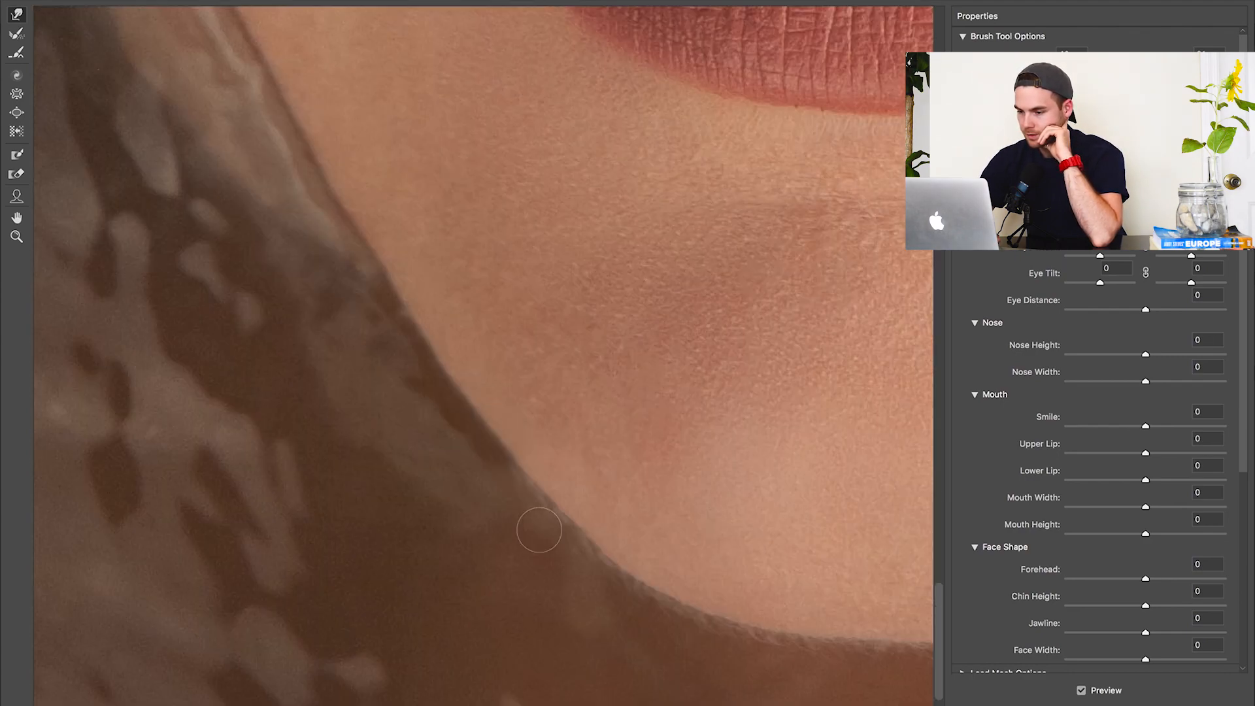
scroll(539, 529, "up", 10)
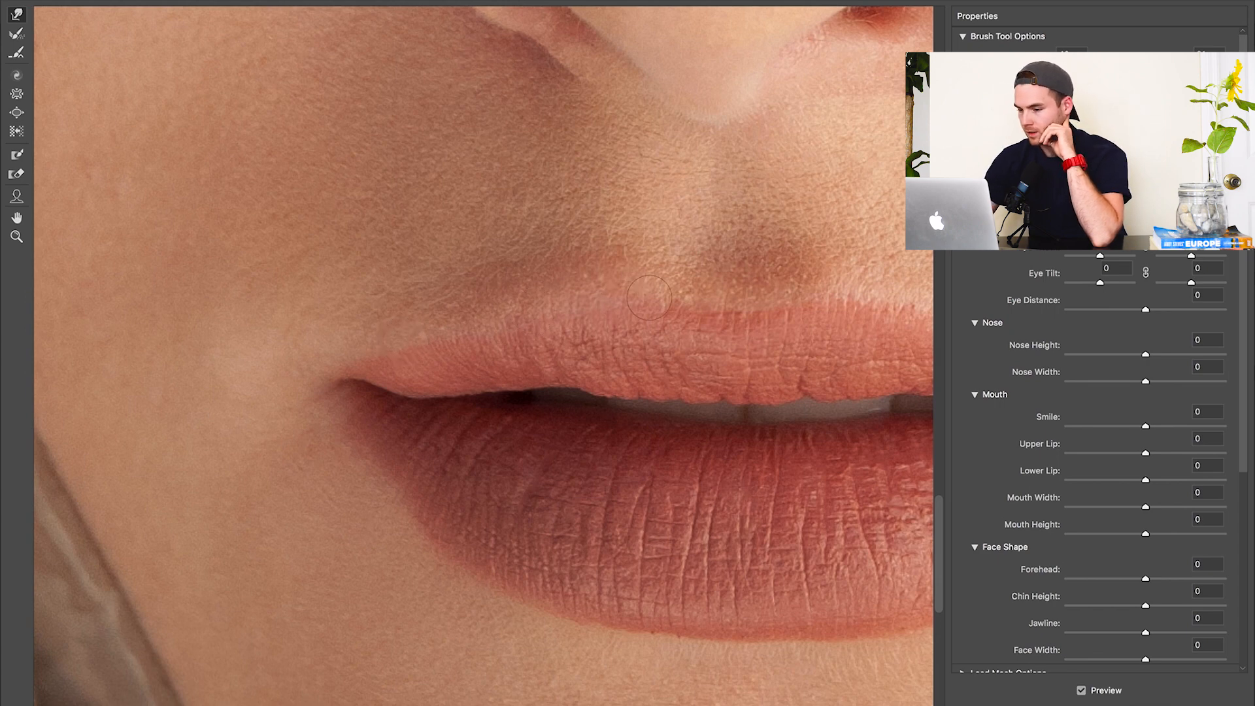
key("bracketright")
key("bracketright")
key("bracketright")
key("bracketright")
key("bracketright")
key("bracketright")
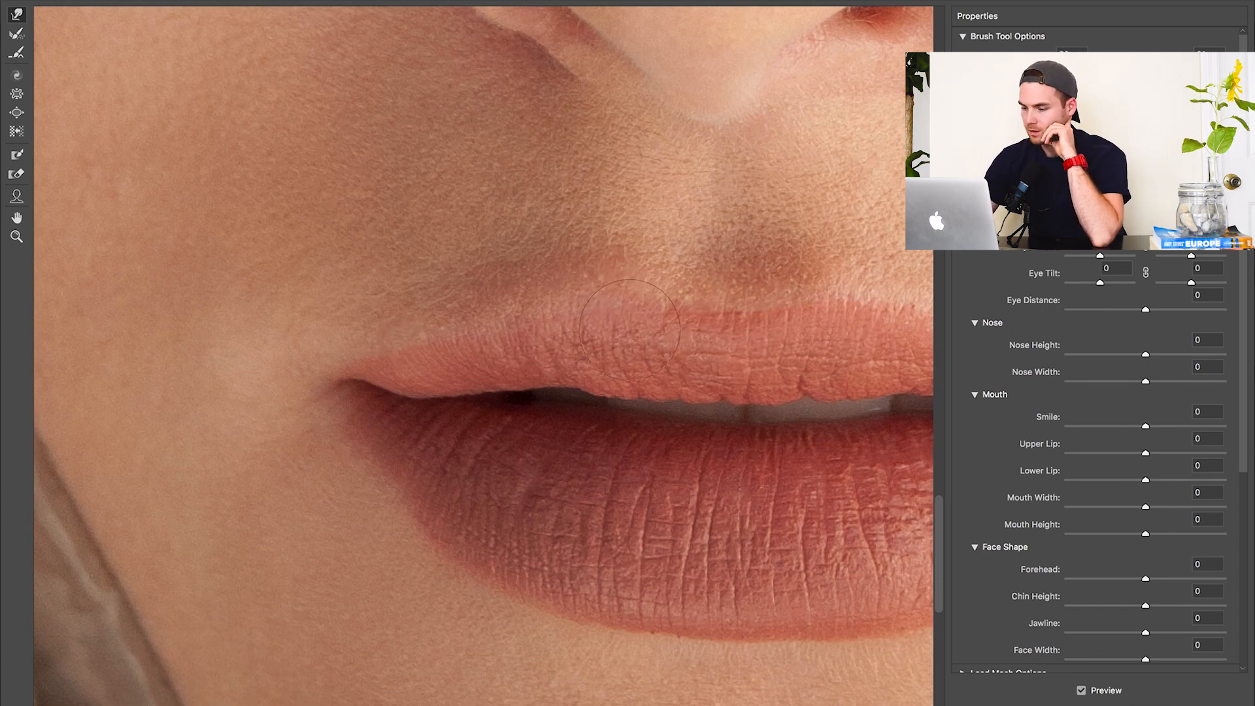
key("bracketright")
key("bracketright")
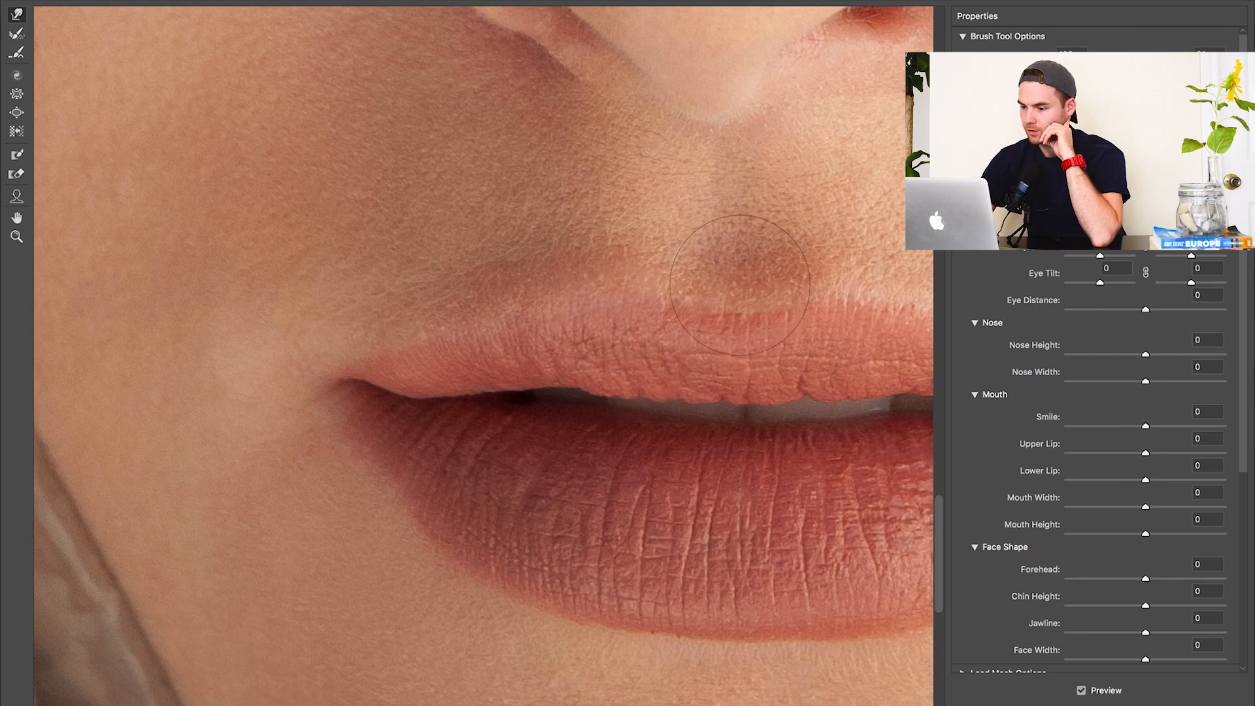
Even out the lower lip's bottom edge and the inner lip line with a progressively smaller Forward Warp brush
scroll(744, 360, "right", 7)
scroll(745, 359, "down", 3)
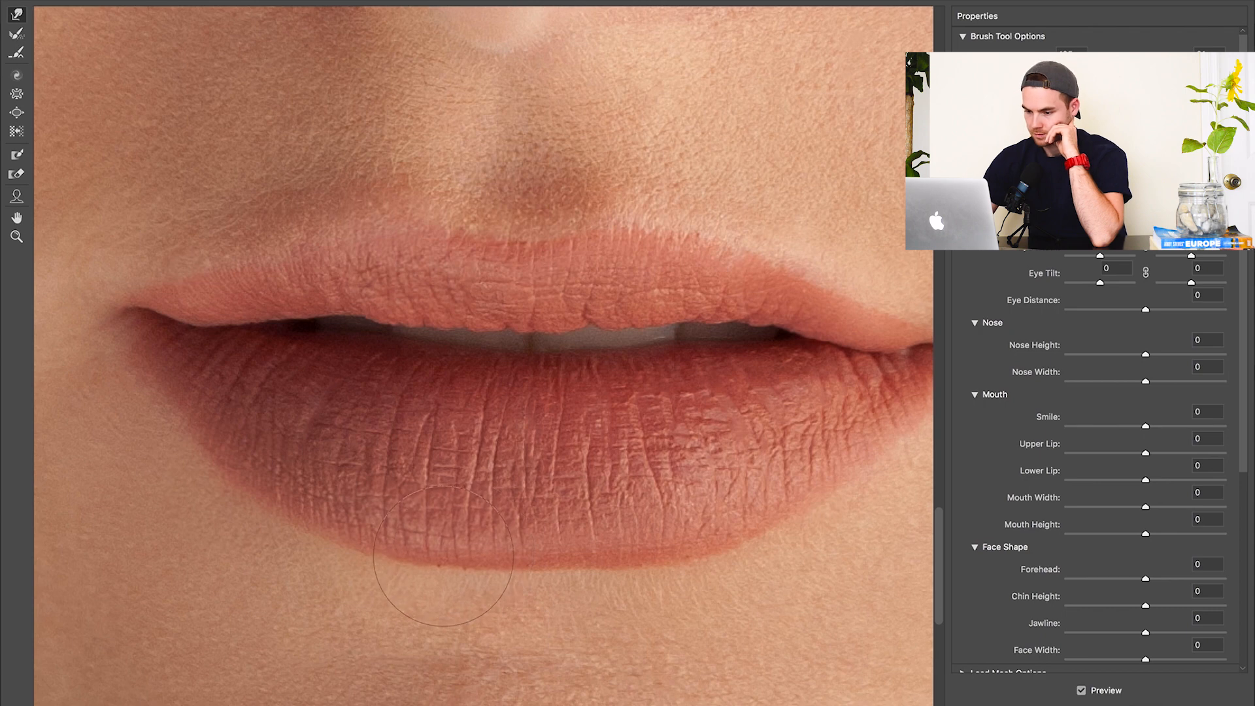
key("bracketleft")
key("bracketleft")
key("bracketleft")
key("bracketleft")
key("bracketleft")
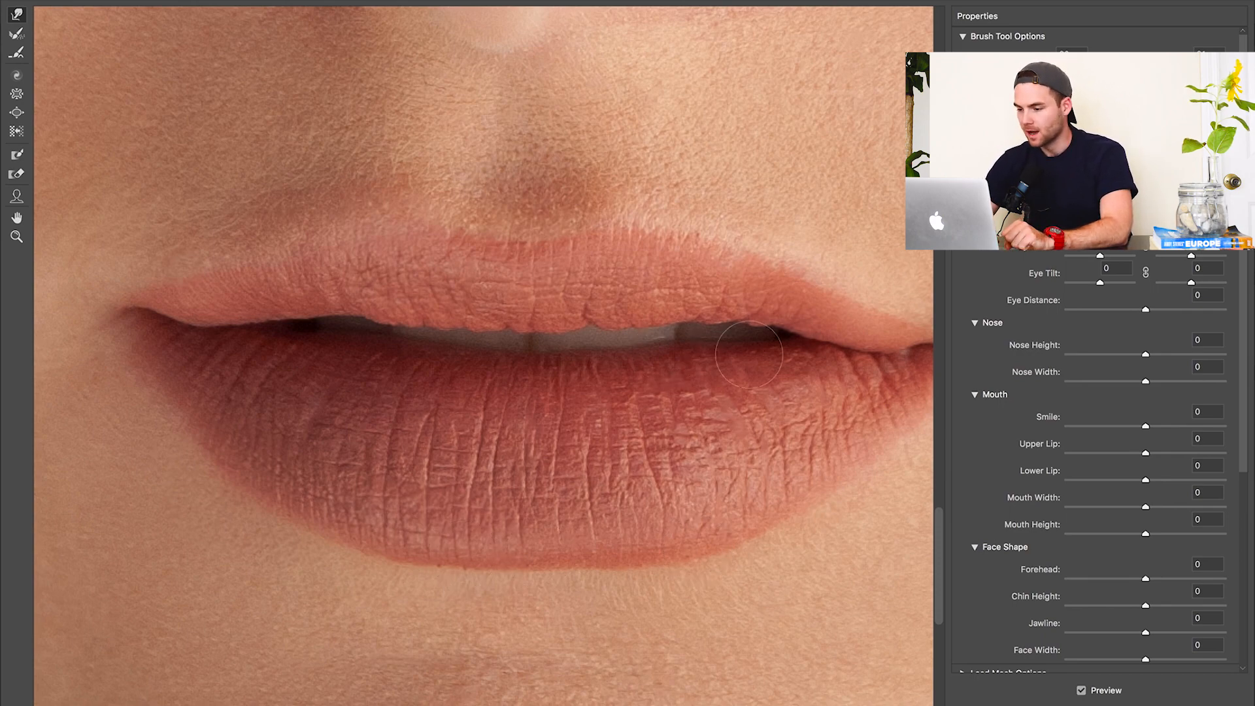
Check the lip shape across both sides of the mouth and apply the Liquify adjustments
scroll(653, 356, "right", 5)
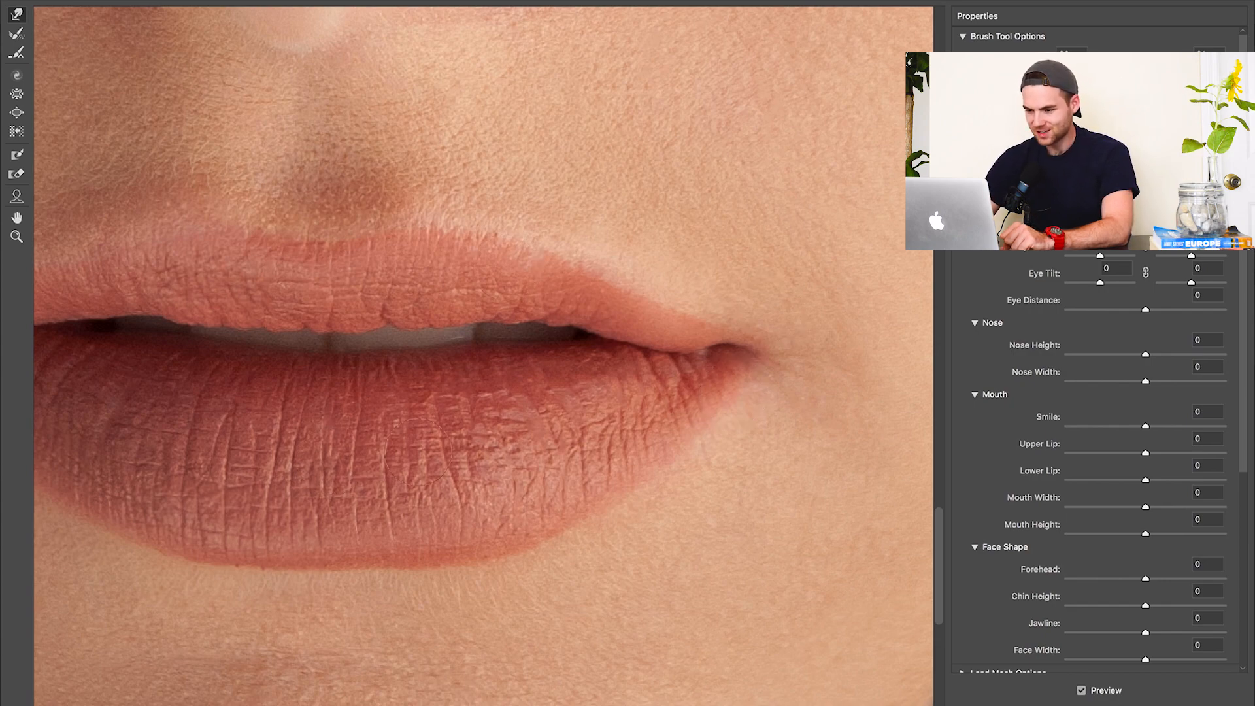
scroll(451, 467, "left", 6)
scroll(453, 468, "right", 10)
scroll(452, 468, "left", 4)
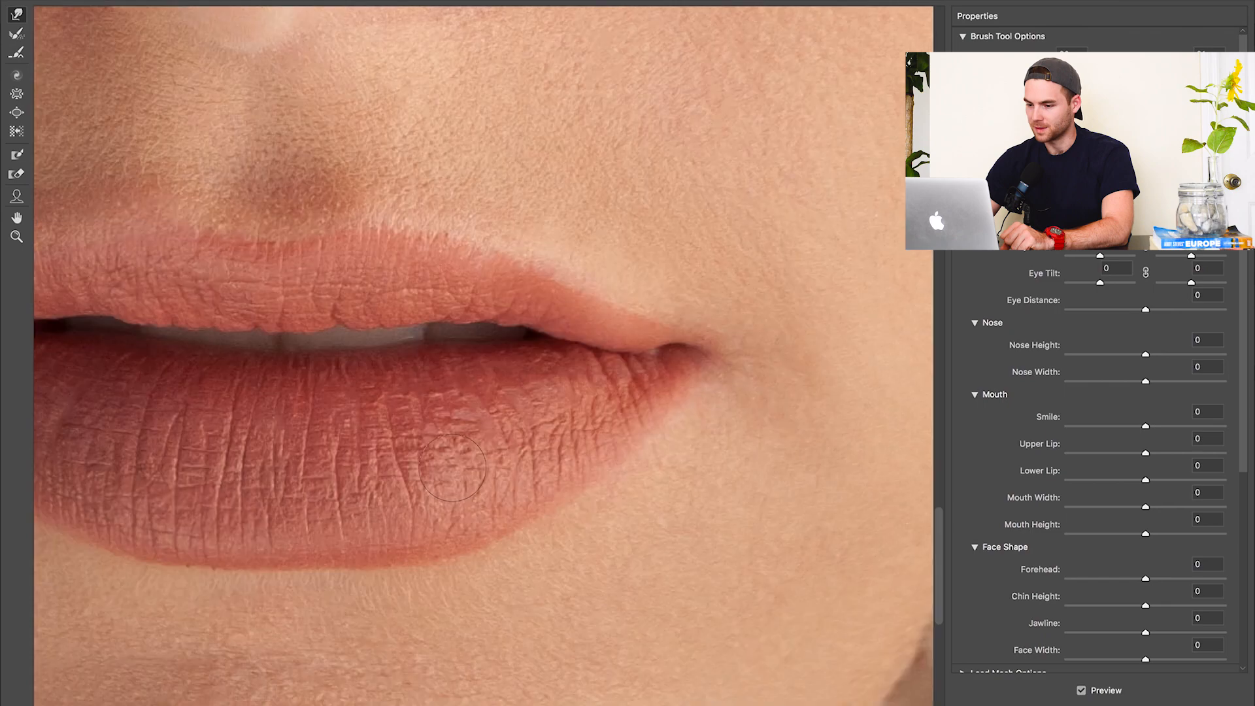
scroll(452, 467, "left", 5)
key("Return")
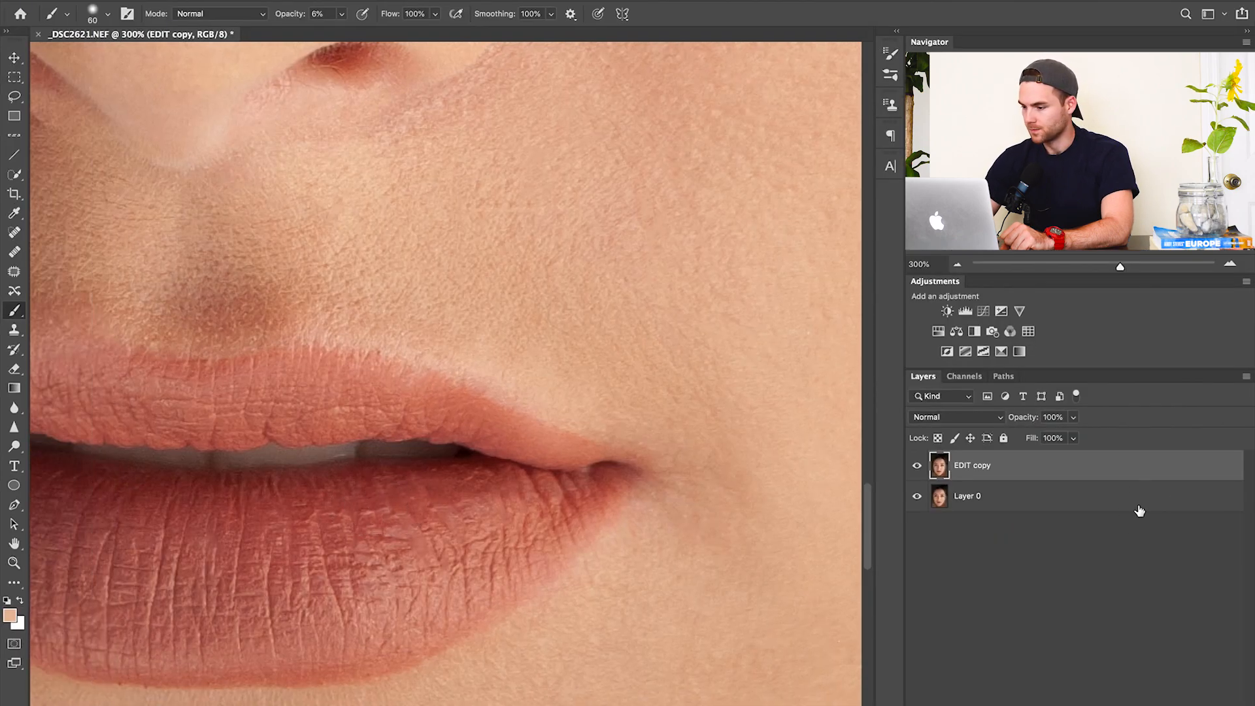
Duplicate the EDIT copy layer, invert the duplicate's colours and set its blend mode to Vivid Light
left_click_drag(1124, 476, 1109, 696)
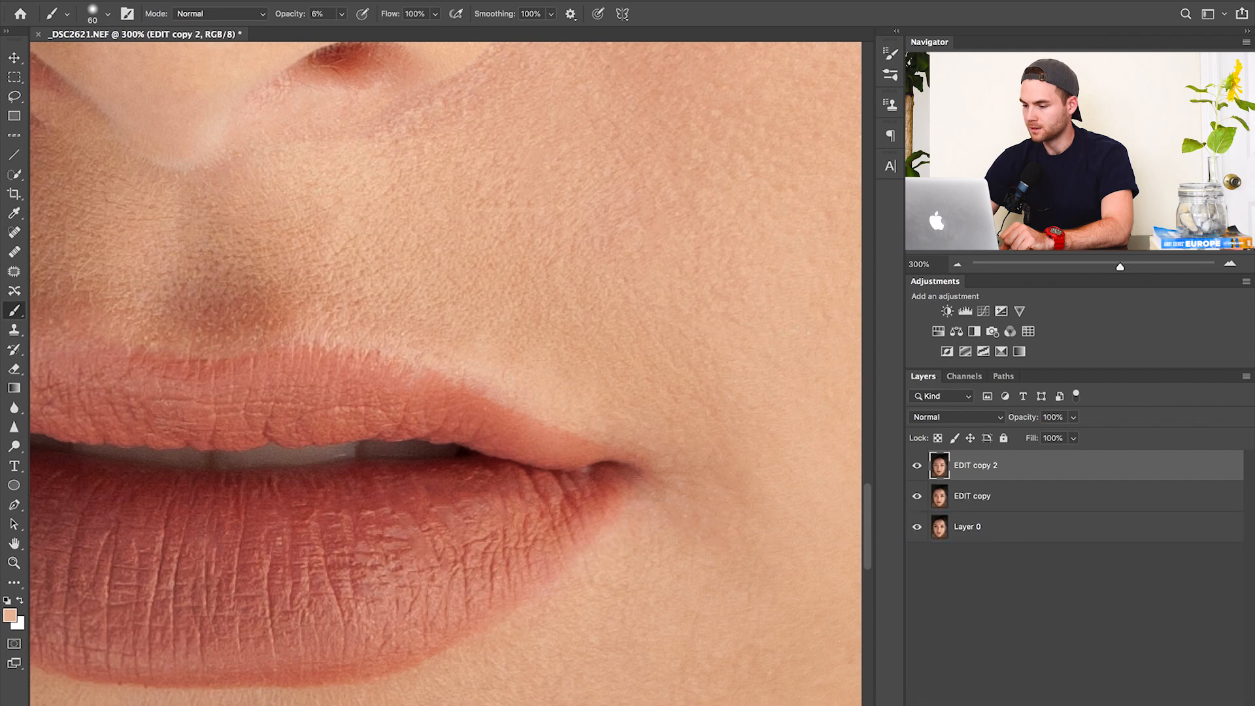
key("super+i")
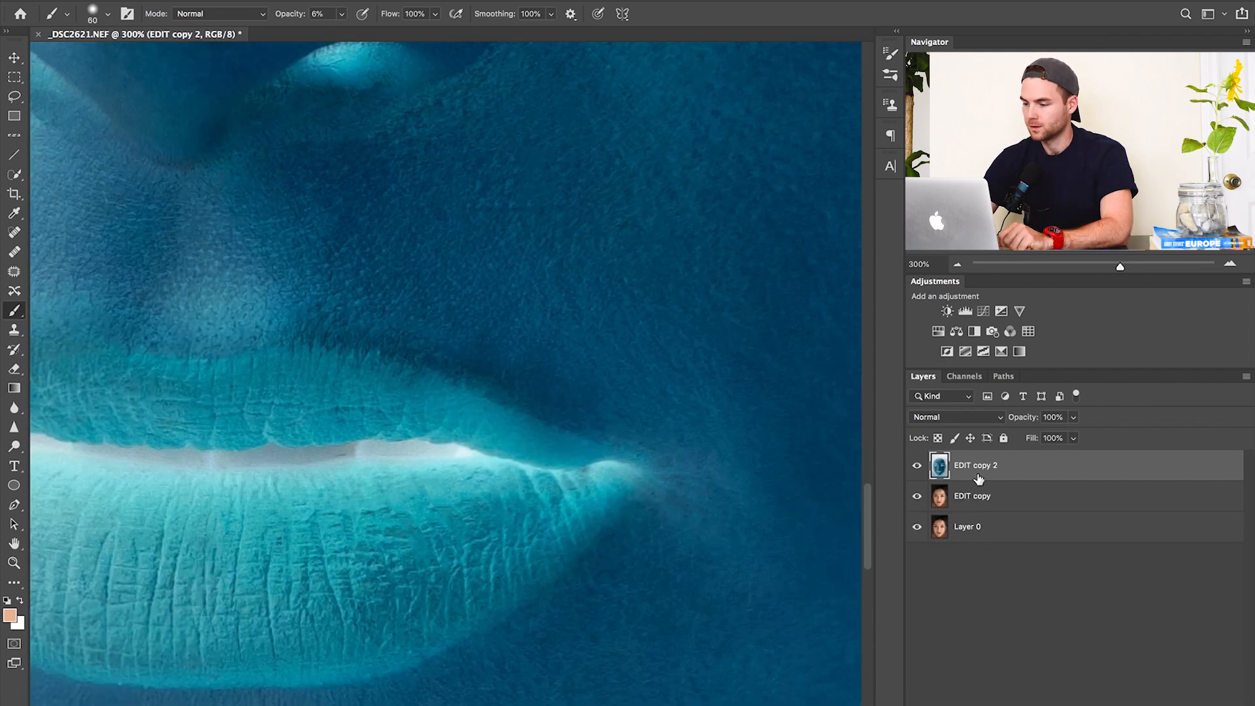
left_click(957, 419)
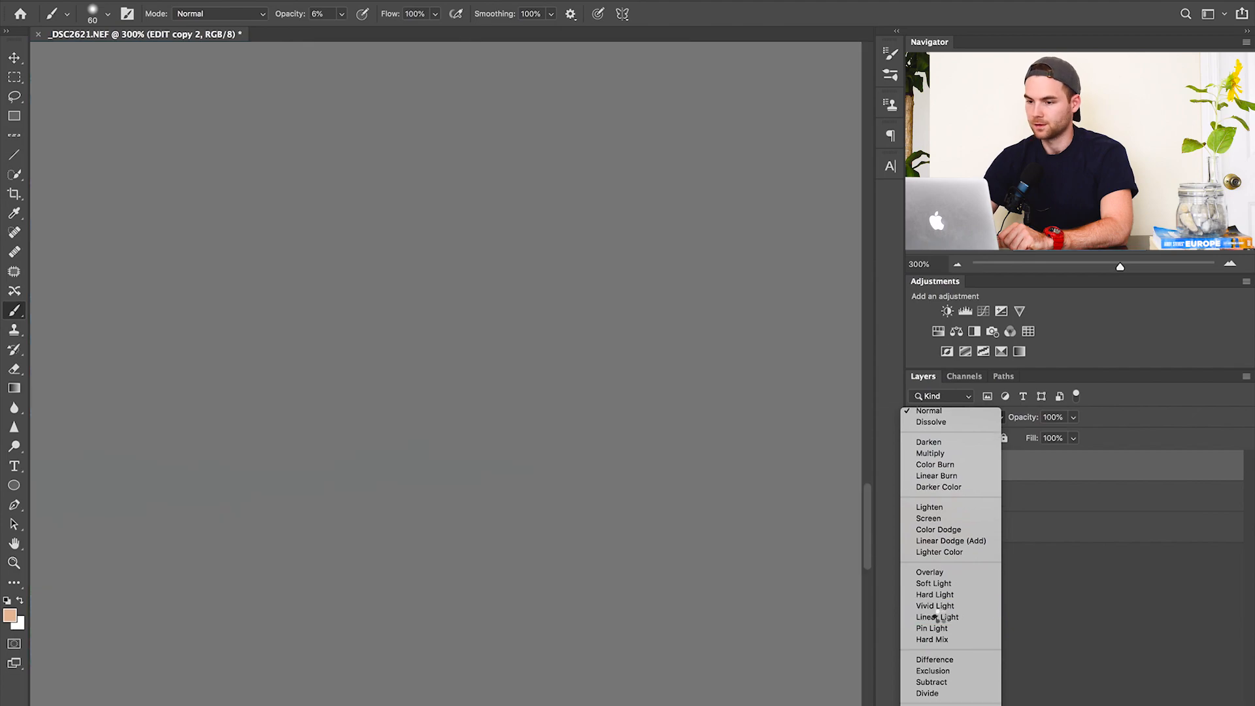
left_click(936, 611)
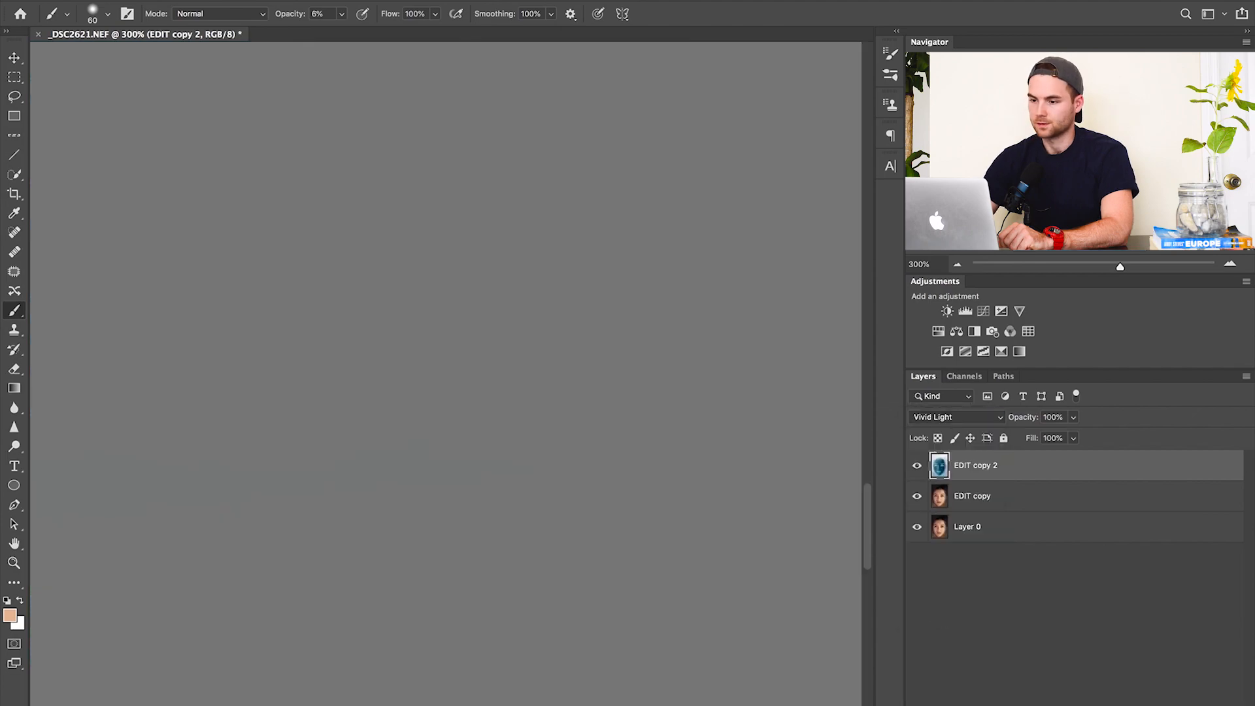
Apply a High Pass filter with a 19.0 pixel radius to the inverted EDIT copy 2 layer
left_click(319, 0)
mouse_move(363, 0)
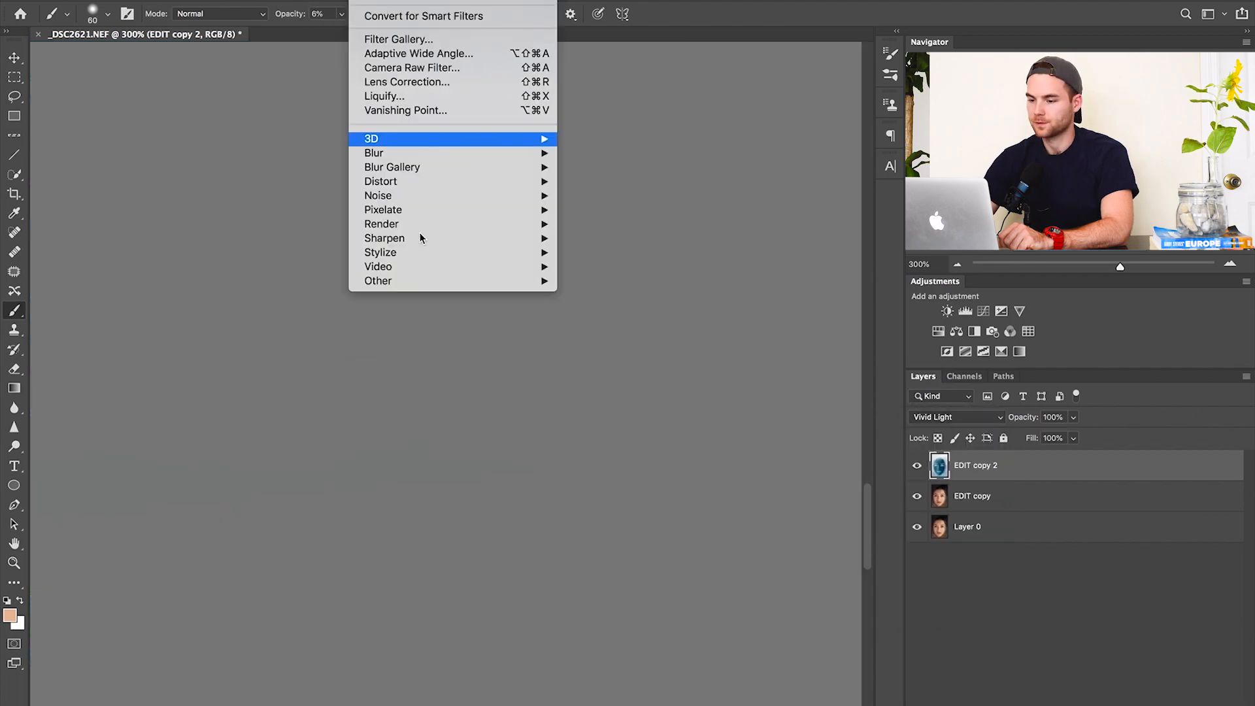
mouse_move(422, 281)
left_click(617, 292)
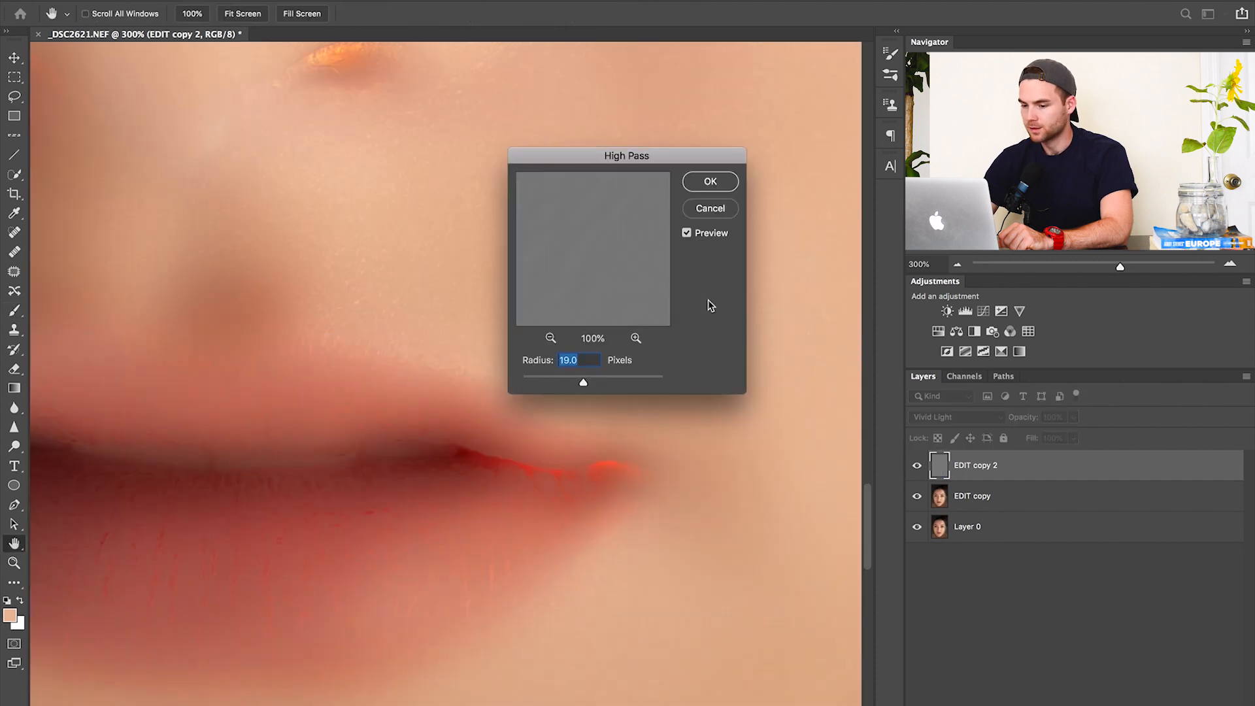
left_click(708, 180)
key("b")
Apply a Gaussian Blur with a 2.0 pixel radius to the EDIT copy 2 layer
left_click(366, 0)
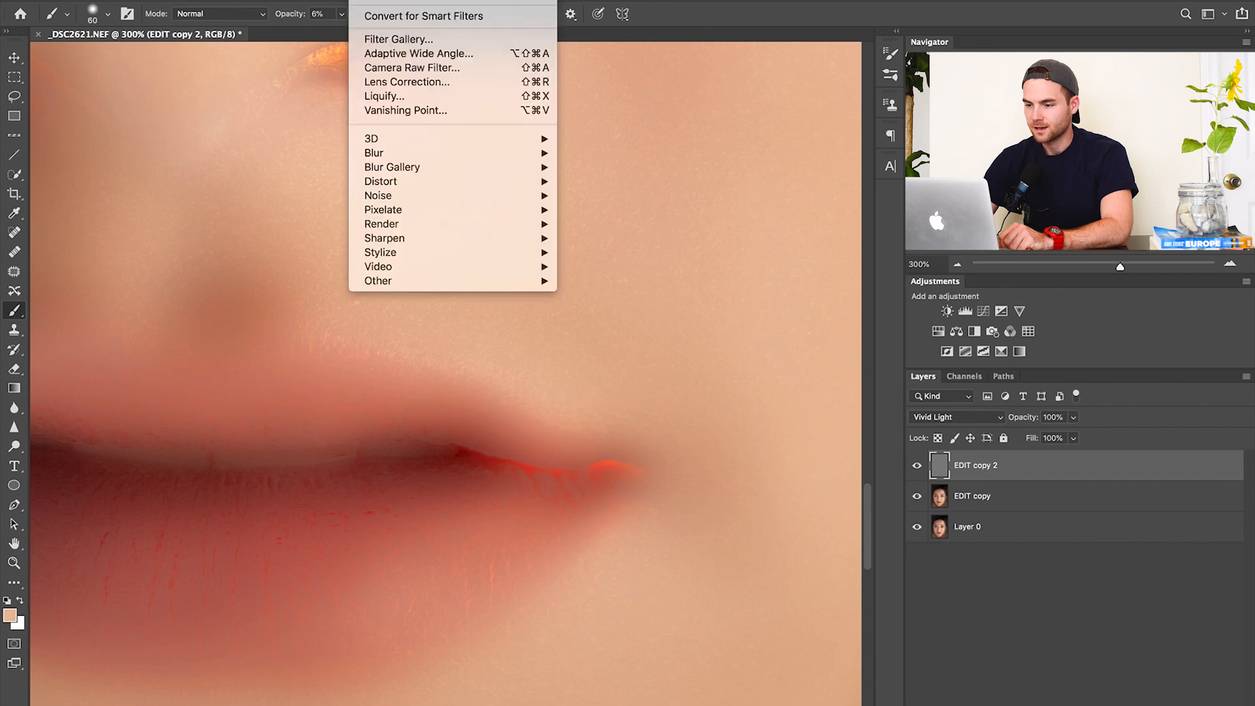
mouse_move(412, 155)
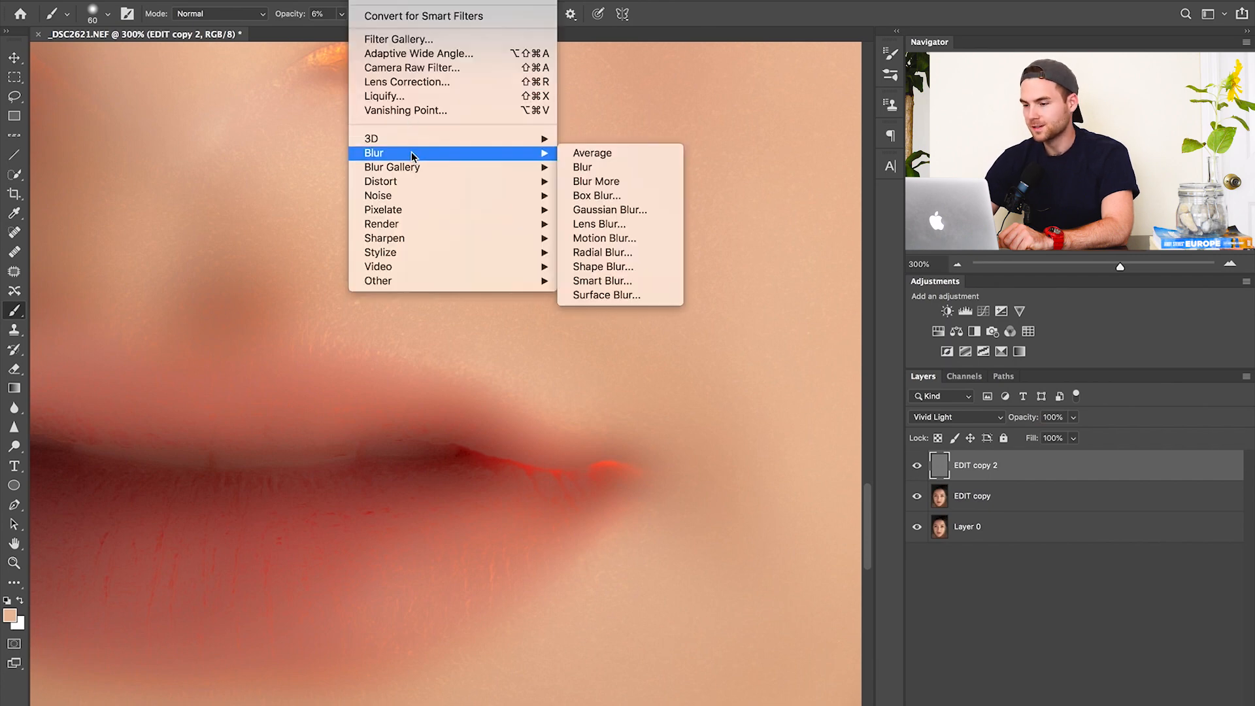
left_click(609, 209)
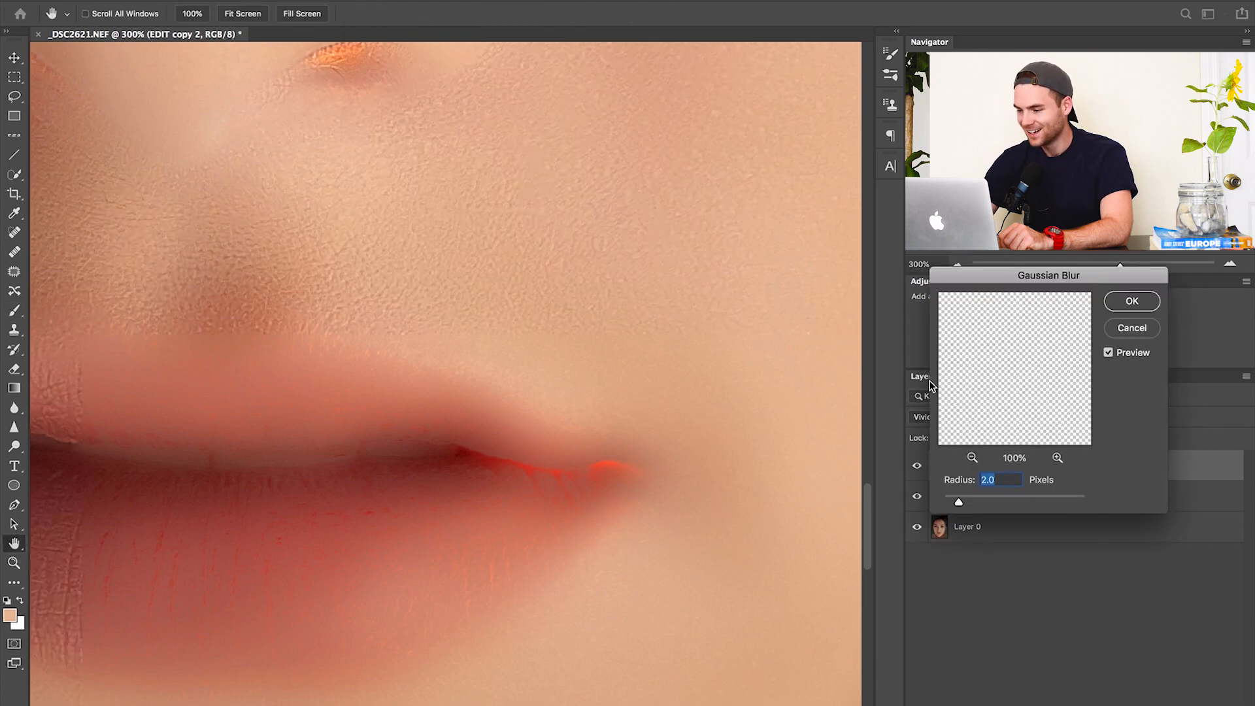
left_click(1130, 301)
key("b")
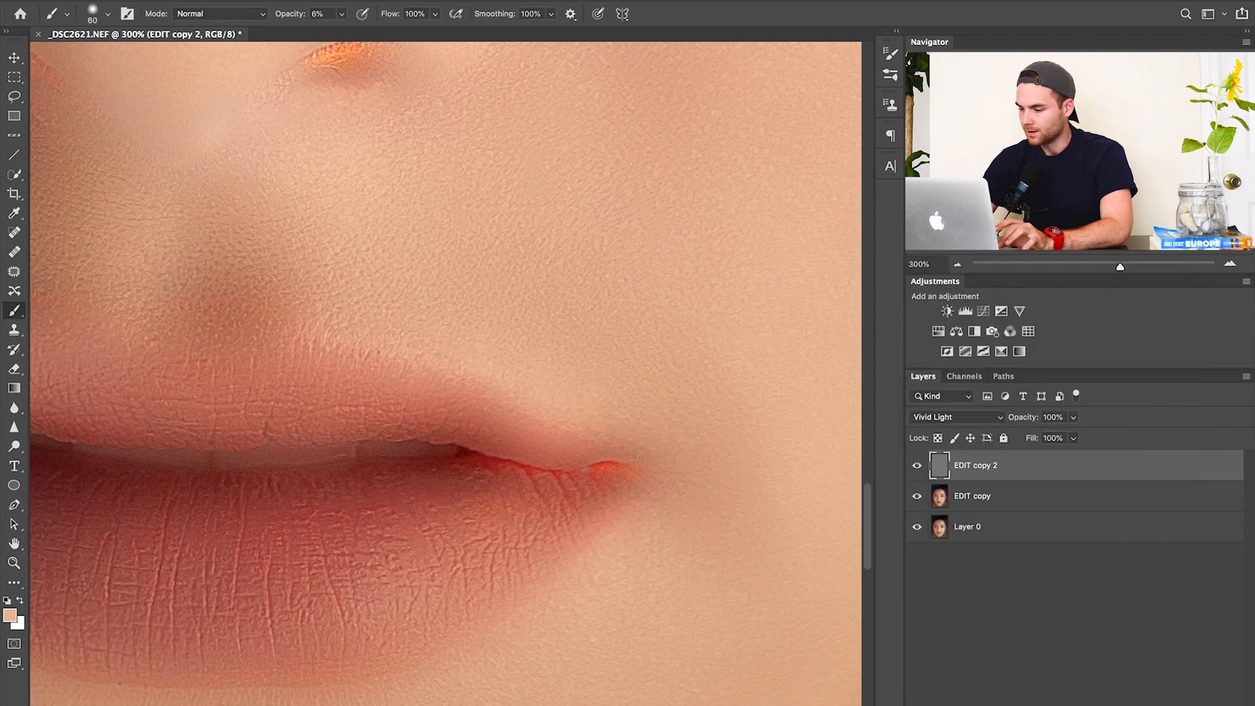
Add a black mask to the EDIT copy 2 layer and set the white brush to 100% opacity and 20% flow
left_click(1058, 704, "alt")
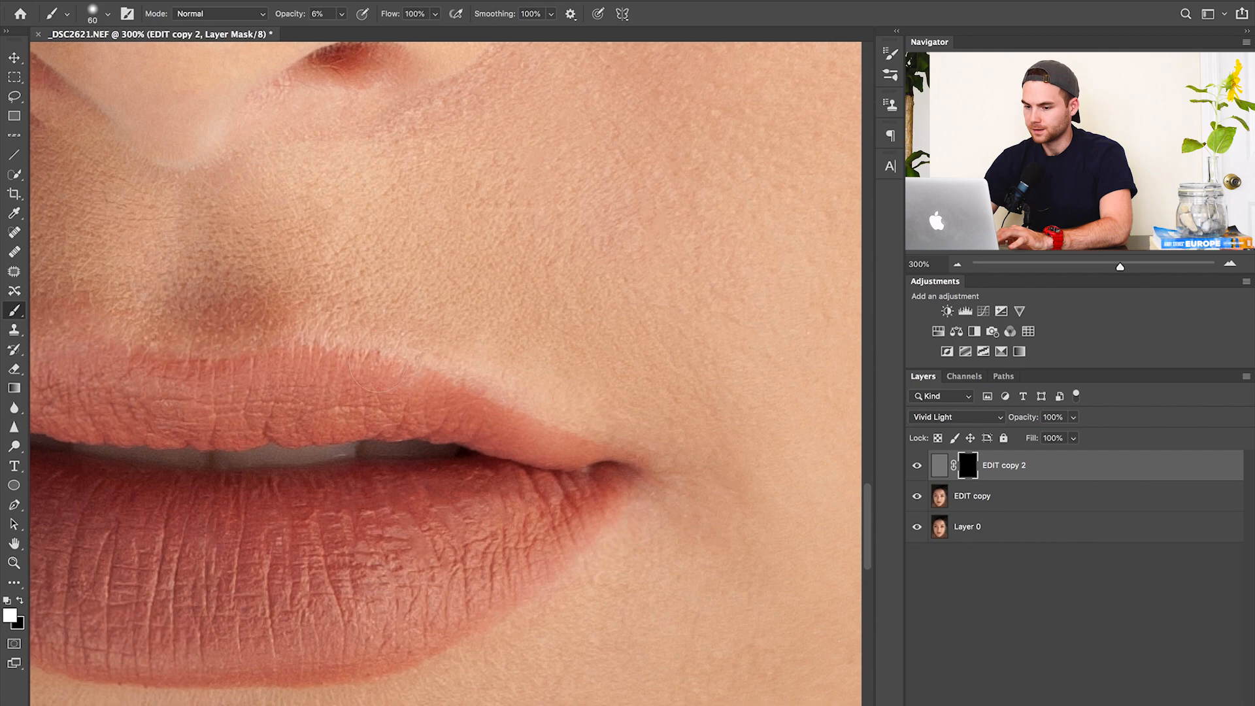
left_click_drag(262, 345, 514, 315)
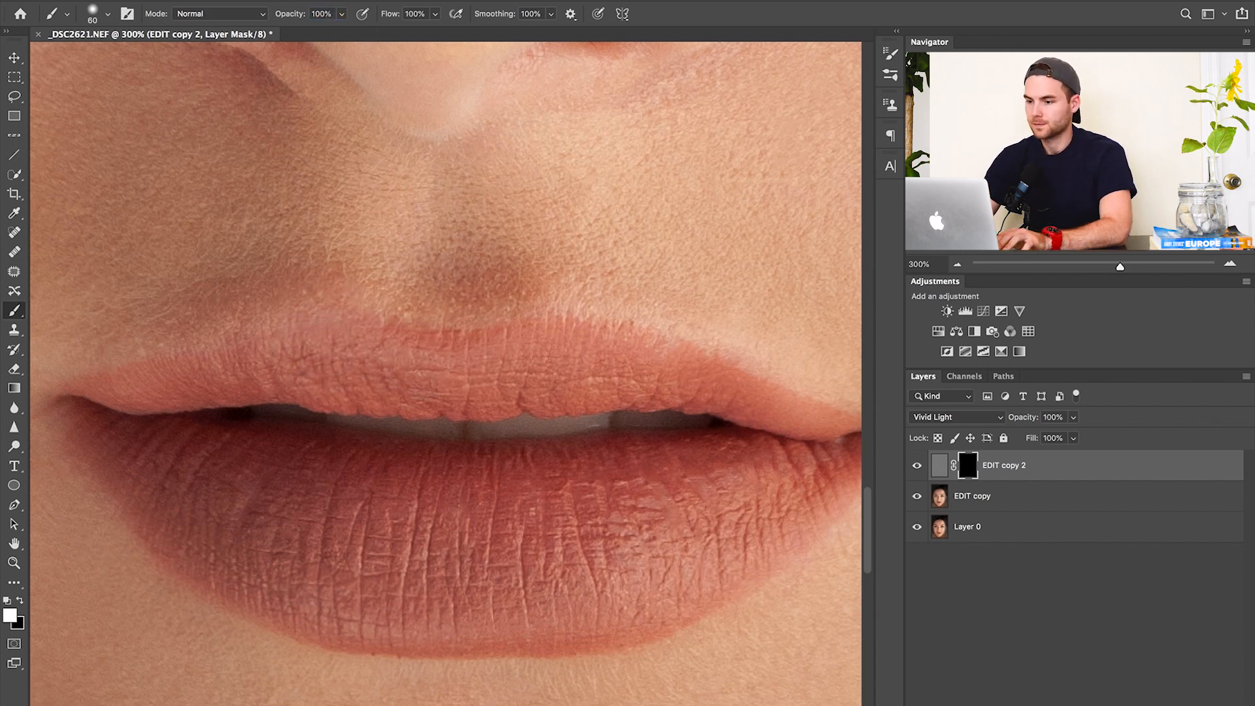
left_click(418, 13)
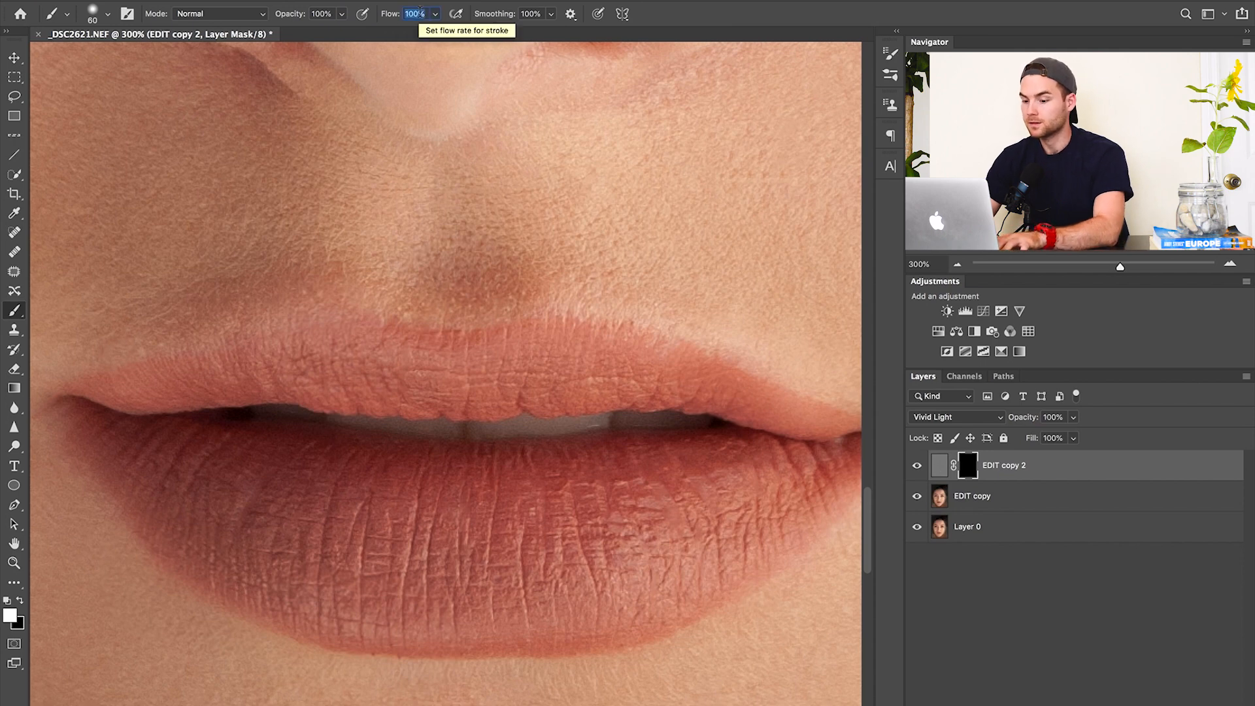
type("2")
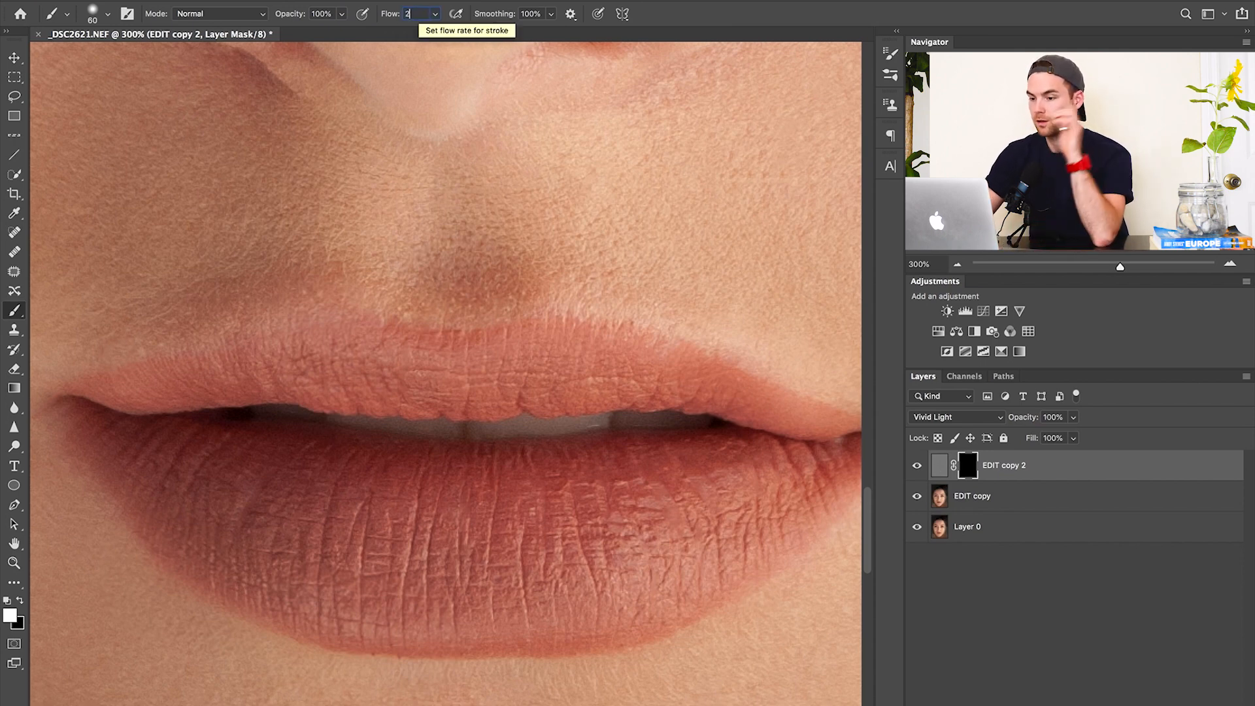
type("0")
key("Return")
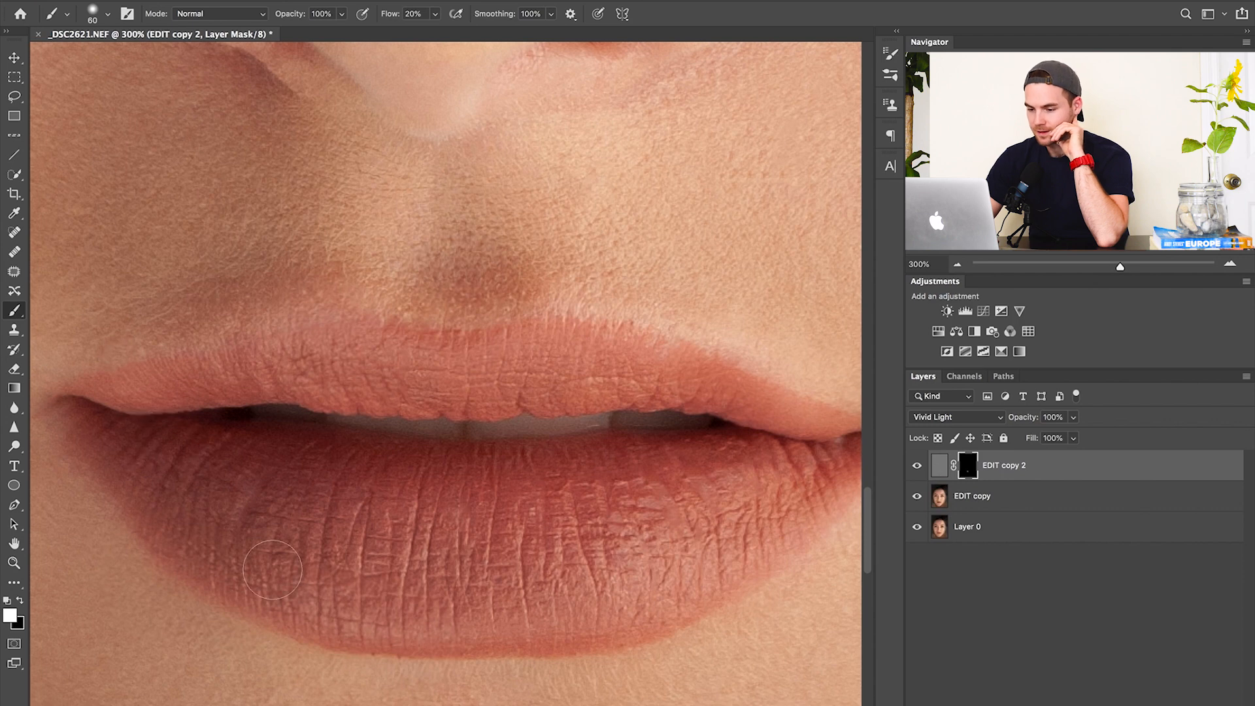
Paint white on the EDIT copy 2 mask over the lips with the brush enlarged to size 125
key("bracketright")
key("bracketright")
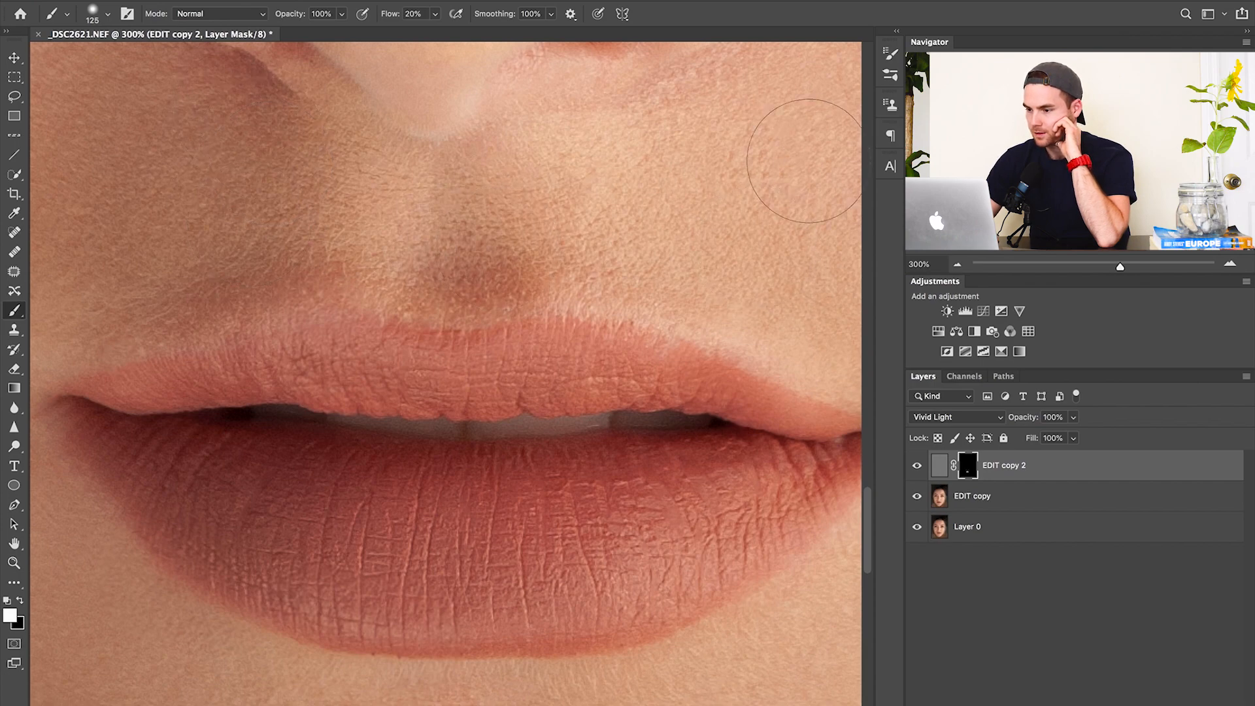
Heal the small spots across the nose on the EDIT copy layer with the Spot Healing Brush, enlarging it to size 9
scroll(807, 154, "up", 5)
scroll(784, 280, "right", 5)
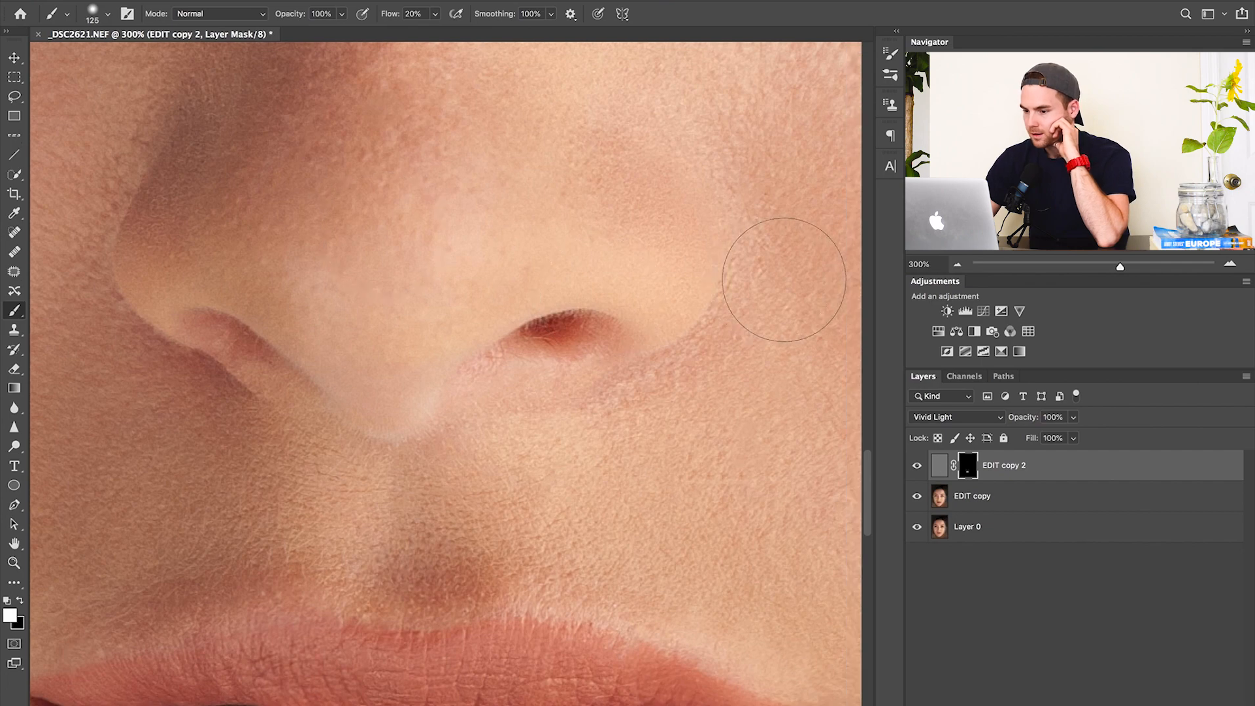
key("j")
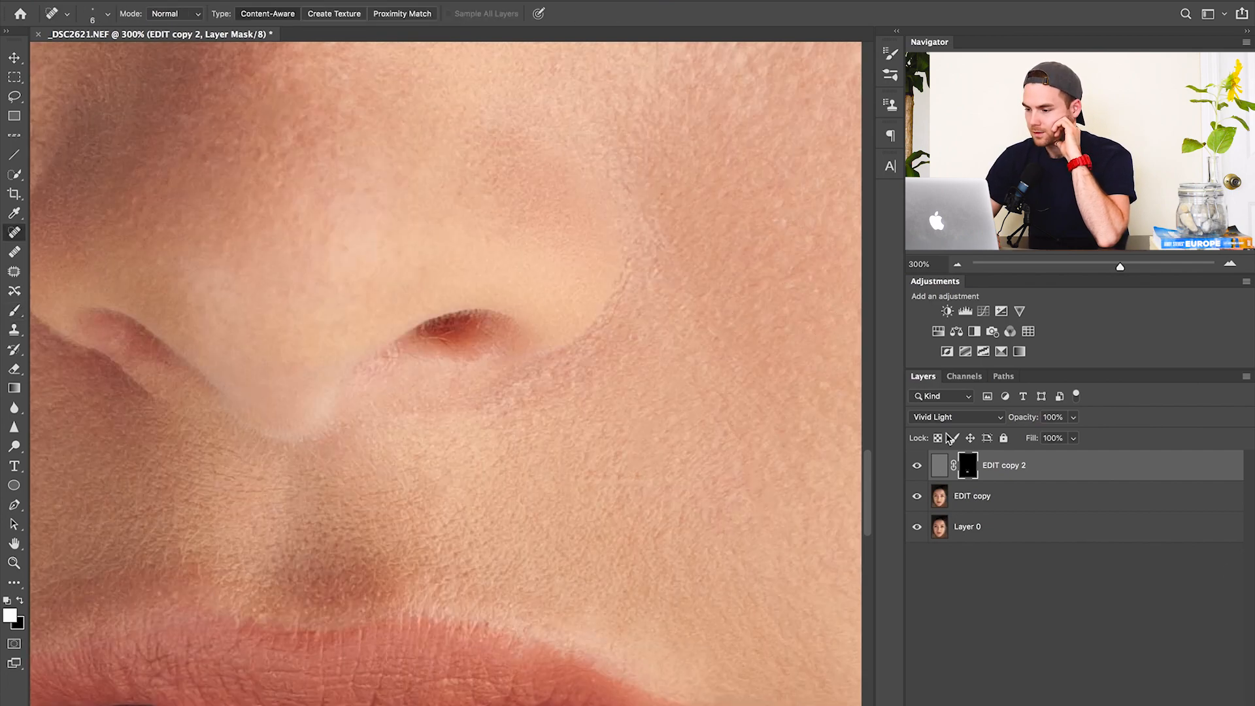
left_click(1044, 502)
mouse_move(307, 144)
left_mouse_down()
mouse_move(254, 159)
mouse_move(271, 139)
mouse_move(360, 116)
mouse_move(334, 144)
mouse_move(365, 190)
mouse_move(394, 192)
mouse_move(401, 258)
left_mouse_up()
left_click(349, 130)
left_click(425, 265)
left_click(487, 238)
left_click_drag(343, 249, 359, 250)
key("bracketright")
key("bracketright")
key("bracketright")
left_click_drag(289, 294, 265, 306)
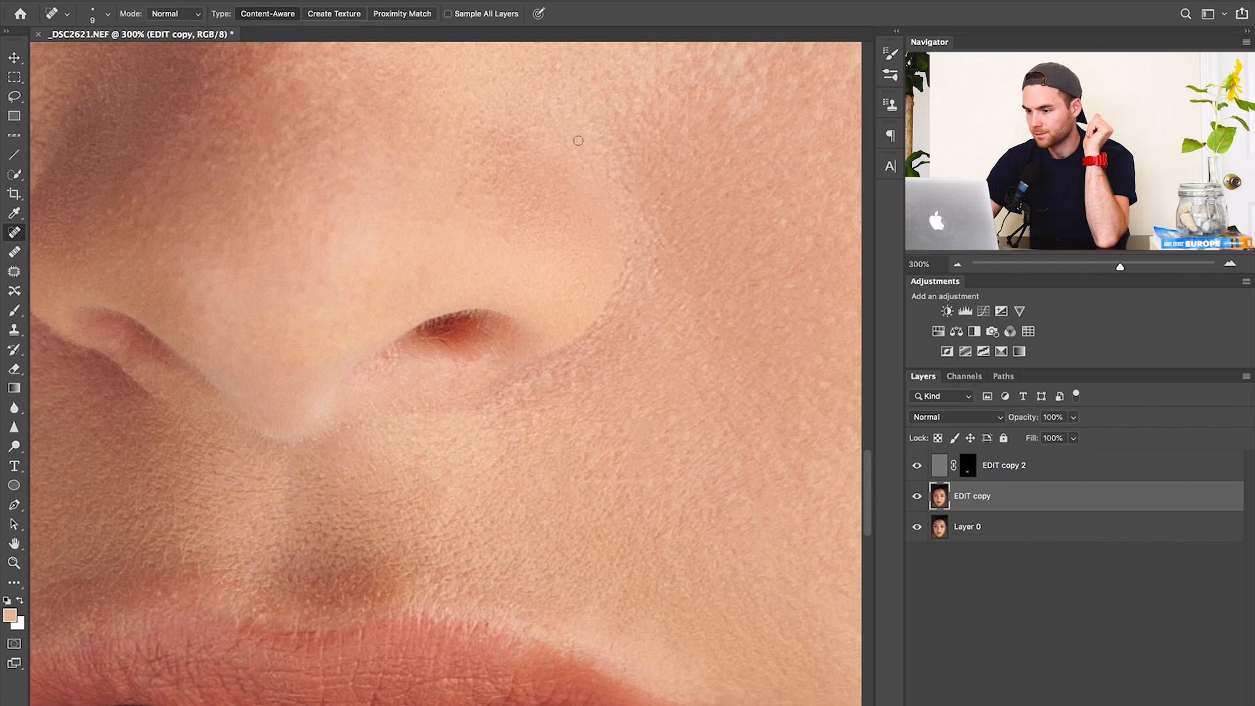
Heal the specks along the shadowed nostril's edge with the Spot Healing Brush reduced to size 3
scroll(611, 235, "left", 8)
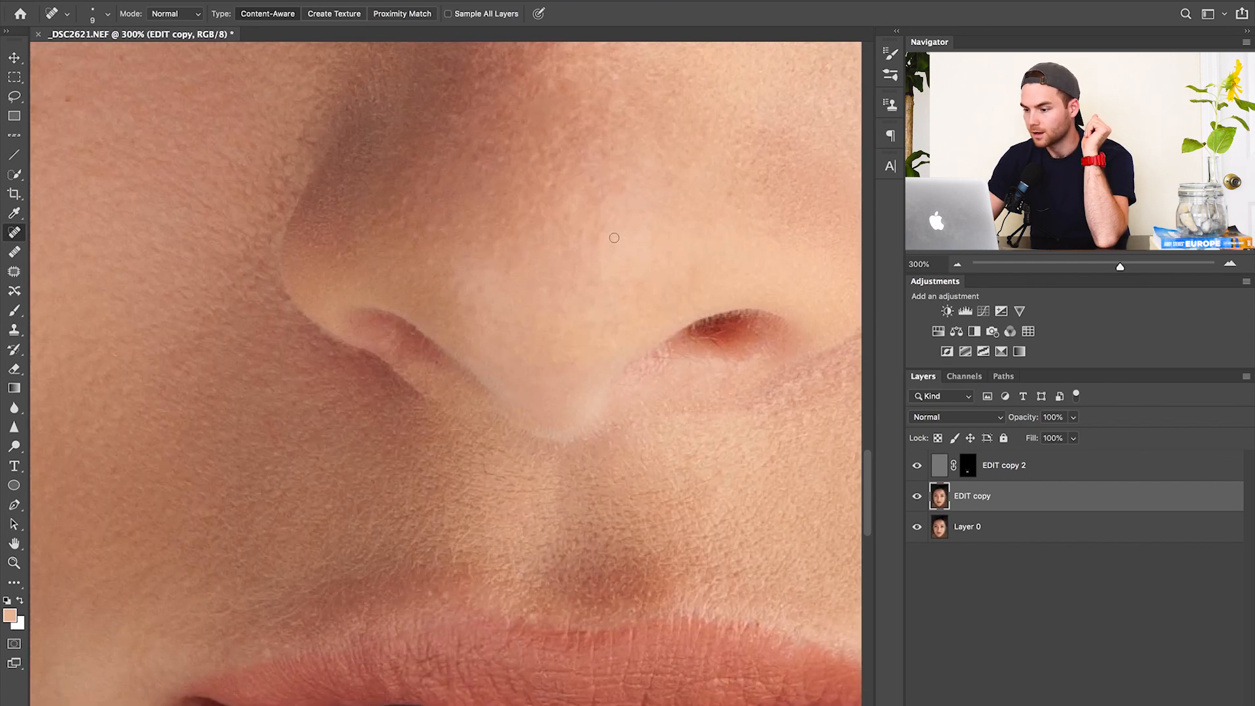
key("super+equal")
key("super+equal")
key("bracketleft")
key("bracketleft")
key("bracketleft")
key("bracketleft")
key("bracketleft")
key("bracketleft")
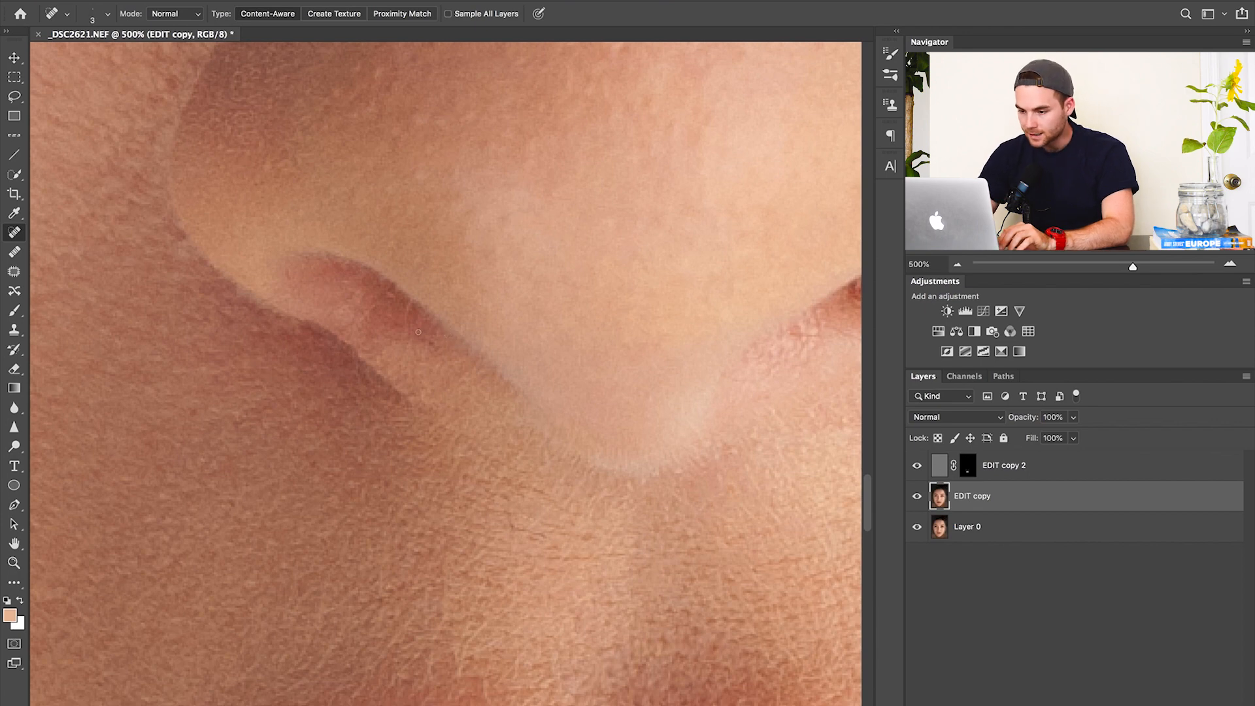
left_click_drag(410, 301, 405, 337)
left_click(423, 339)
Heal the fine hairs and bright specks in and just below the dark red nostril with the size 3 healing brush
scroll(535, 396, "right", 10)
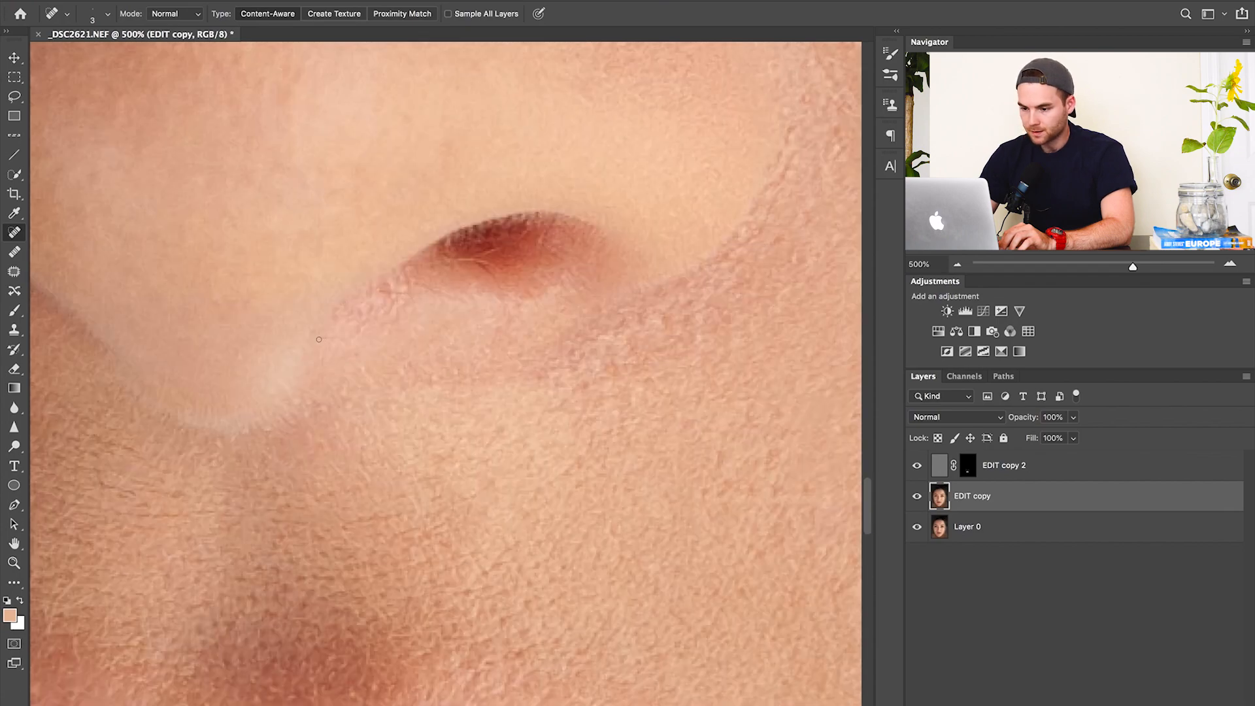
left_click_drag(347, 337, 356, 337)
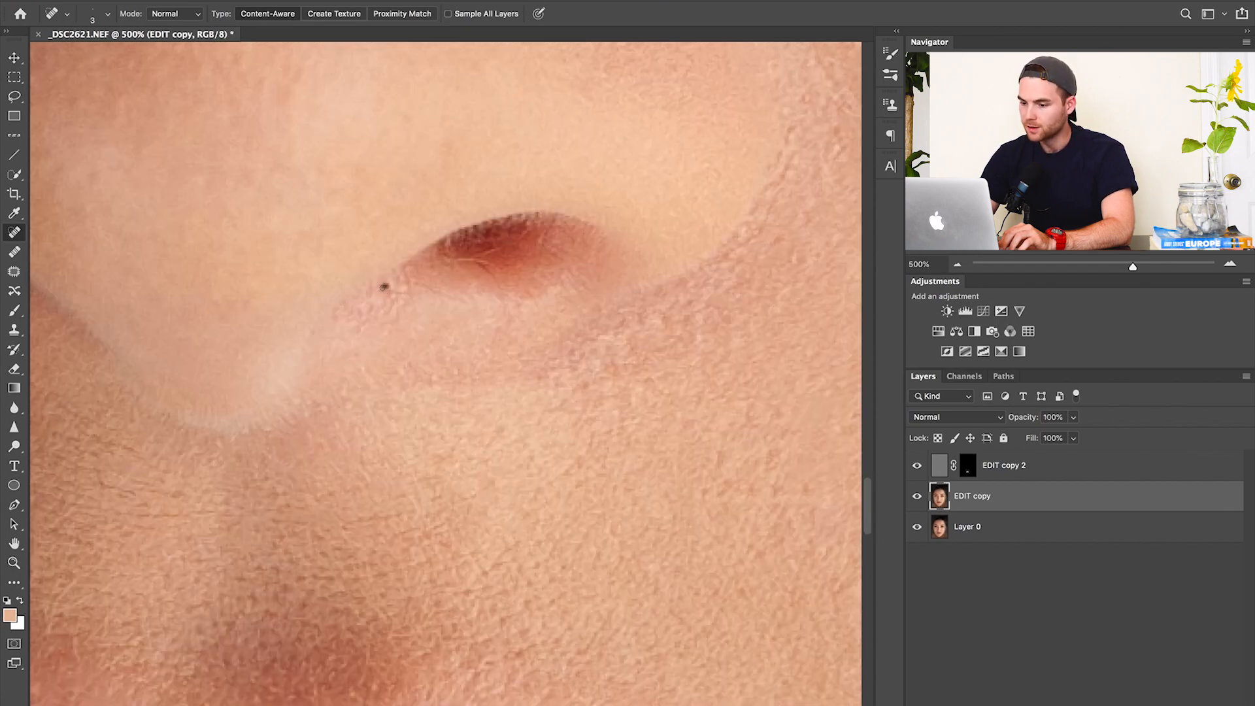
left_click_drag(411, 291, 410, 291)
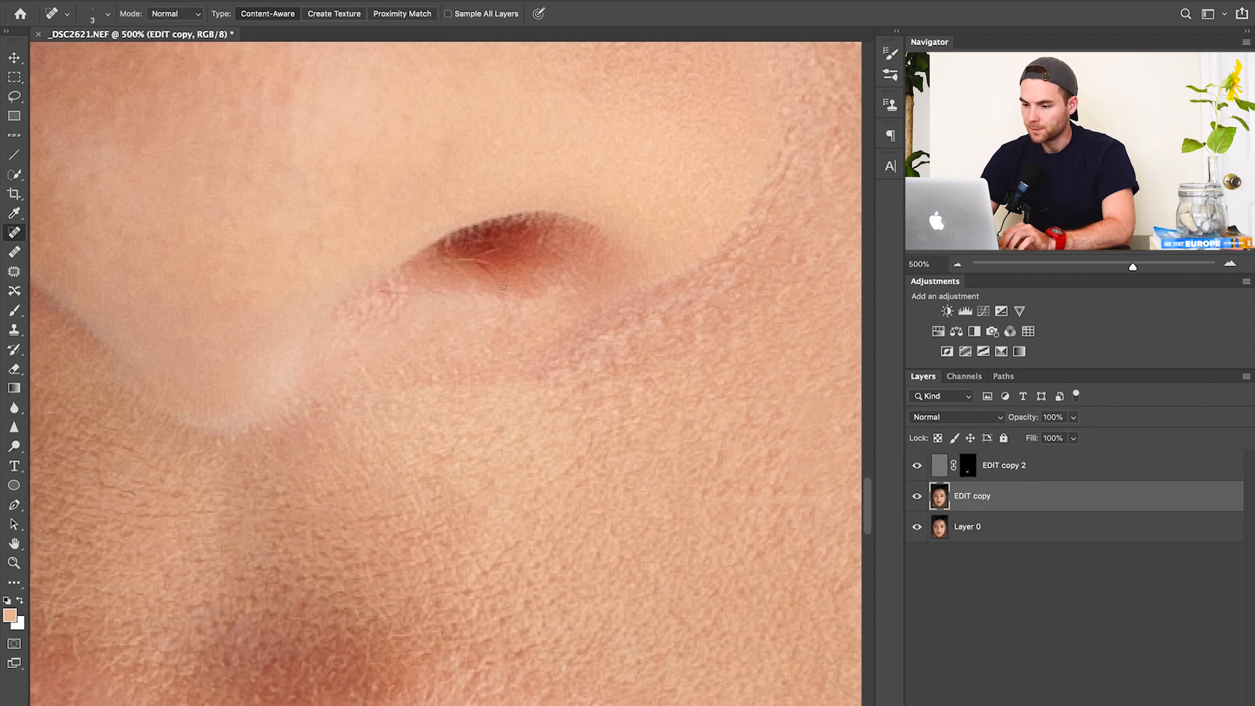
mouse_move(416, 295)
left_mouse_down()
mouse_move(462, 259)
mouse_move(482, 259)
mouse_move(499, 286)
left_mouse_up()
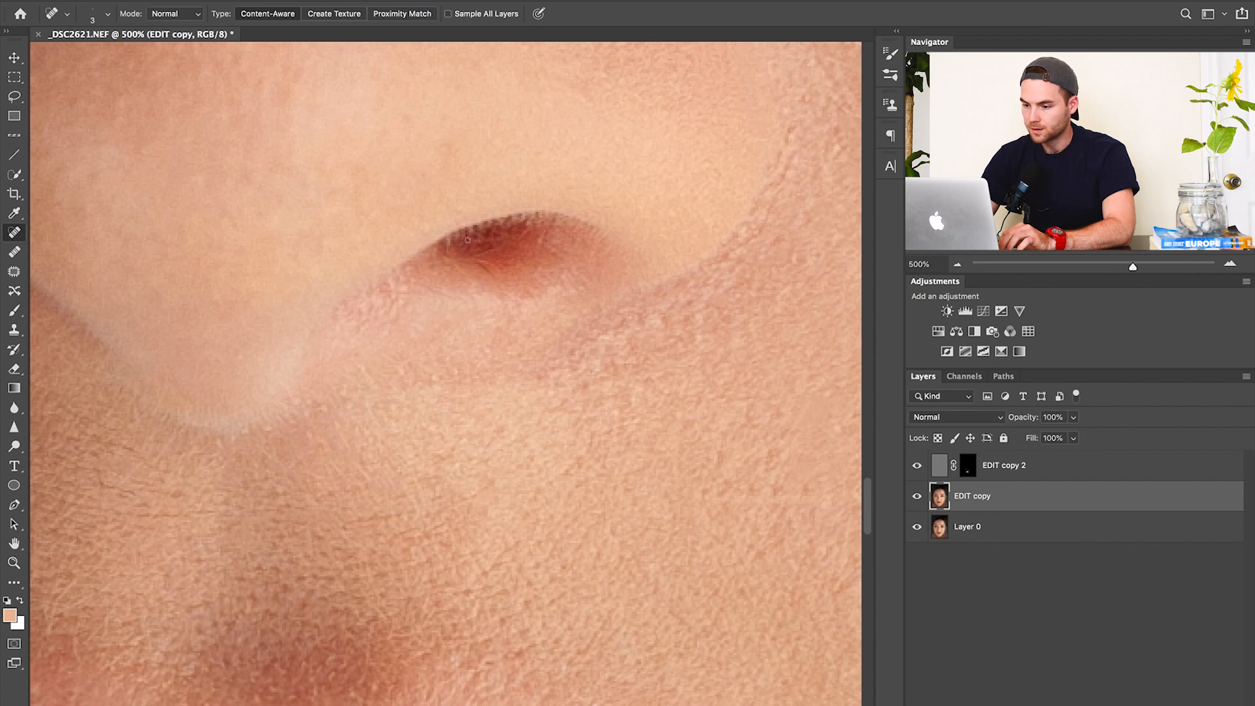
left_click_drag(479, 264, 517, 295)
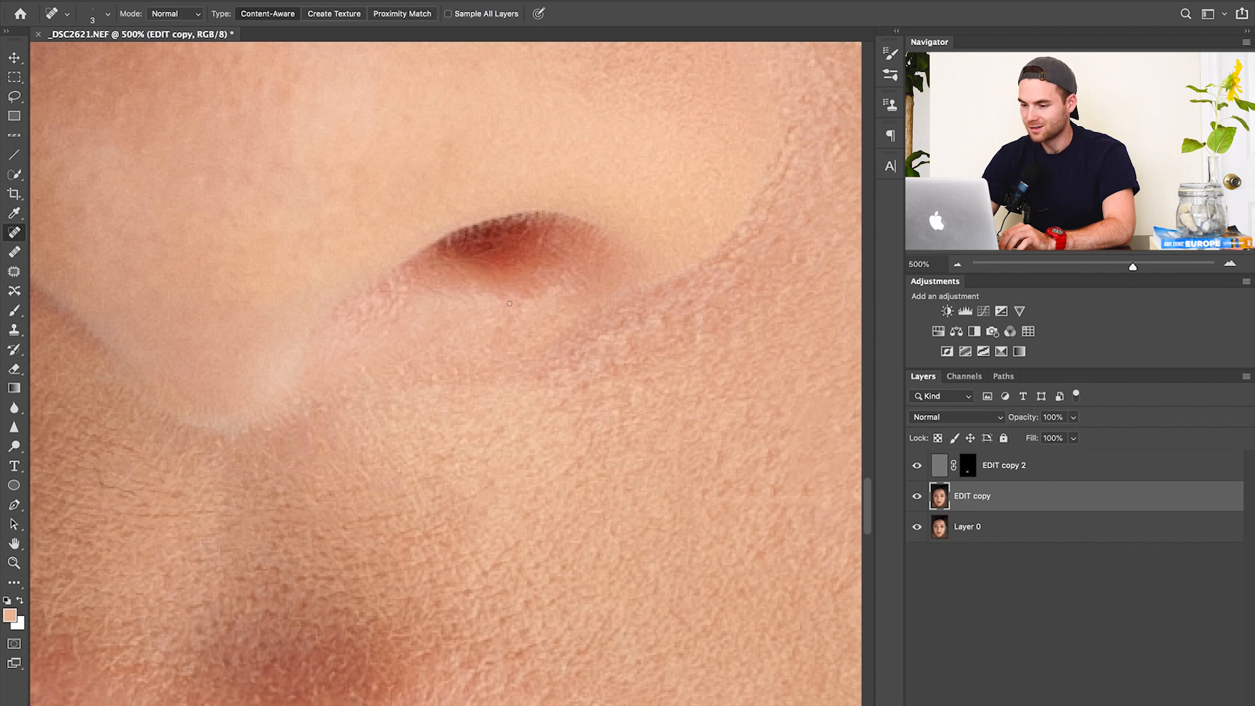
left_click_drag(530, 296, 542, 299)
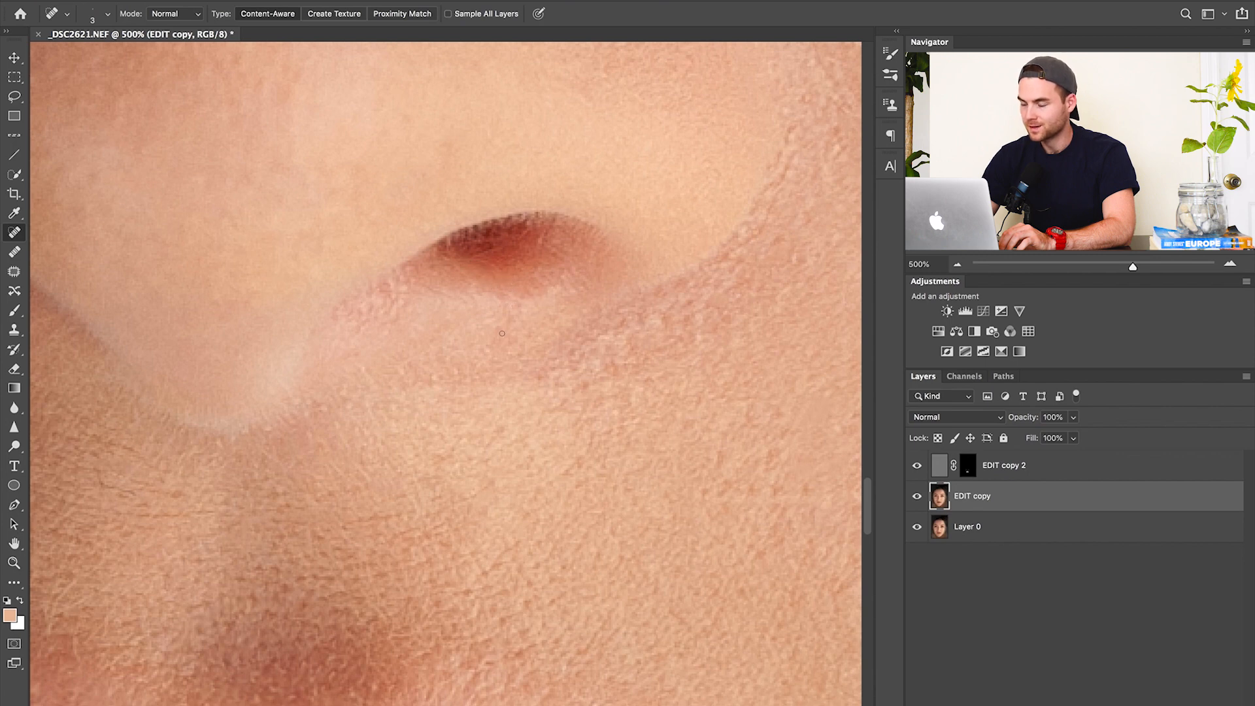
Heal the uneven skin below the nostril and along the crease around the nose wing with the healing brush at size 5
left_click(538, 377)
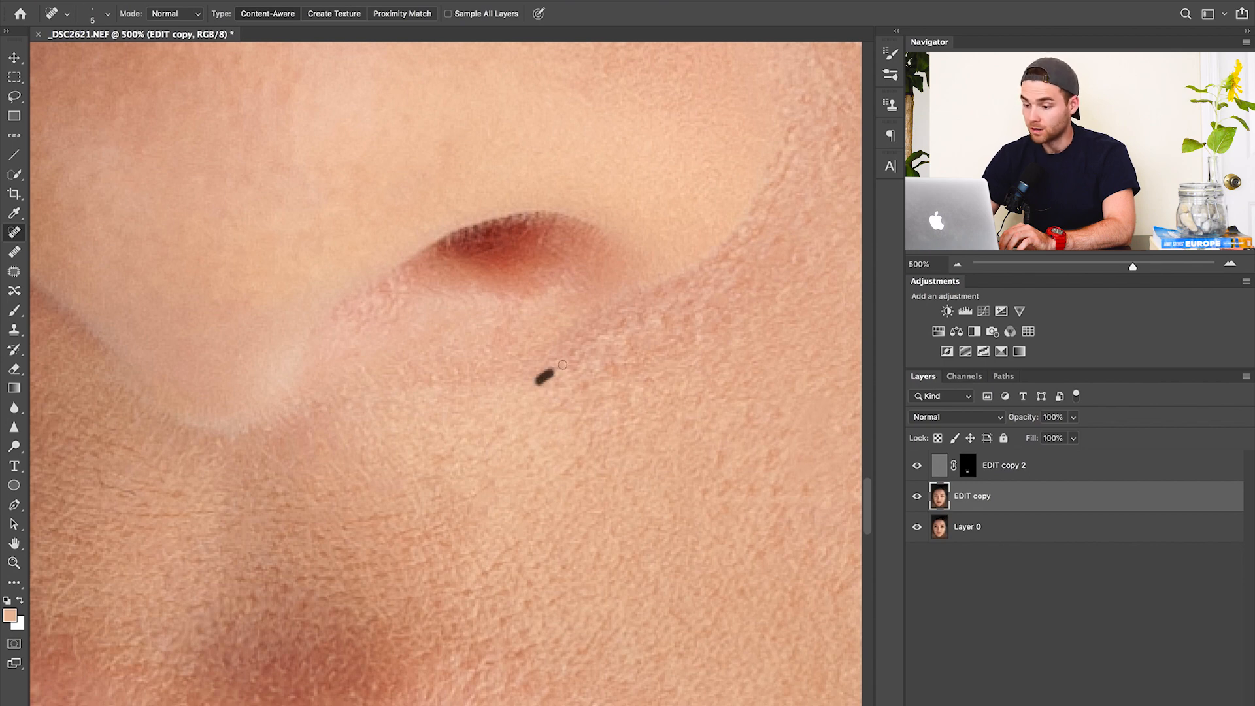
left_click_drag(558, 398, 597, 375)
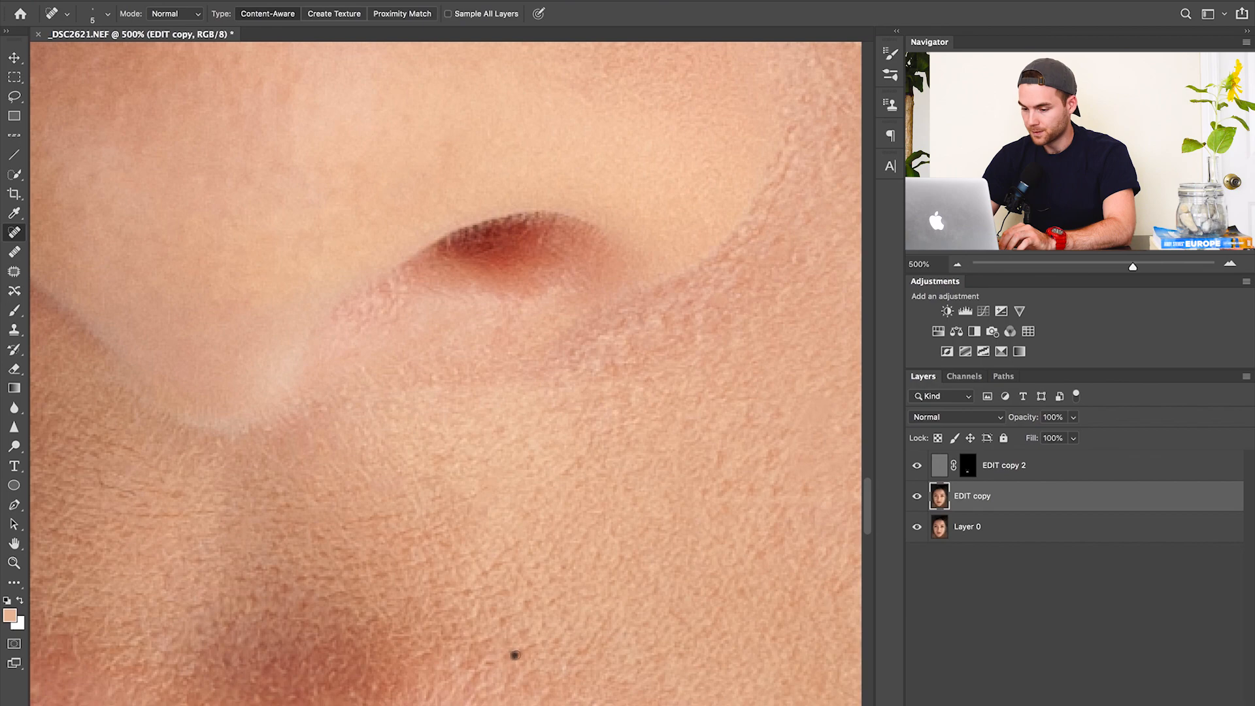
scroll(757, 287, "right", 5)
scroll(757, 287, "down", 2)
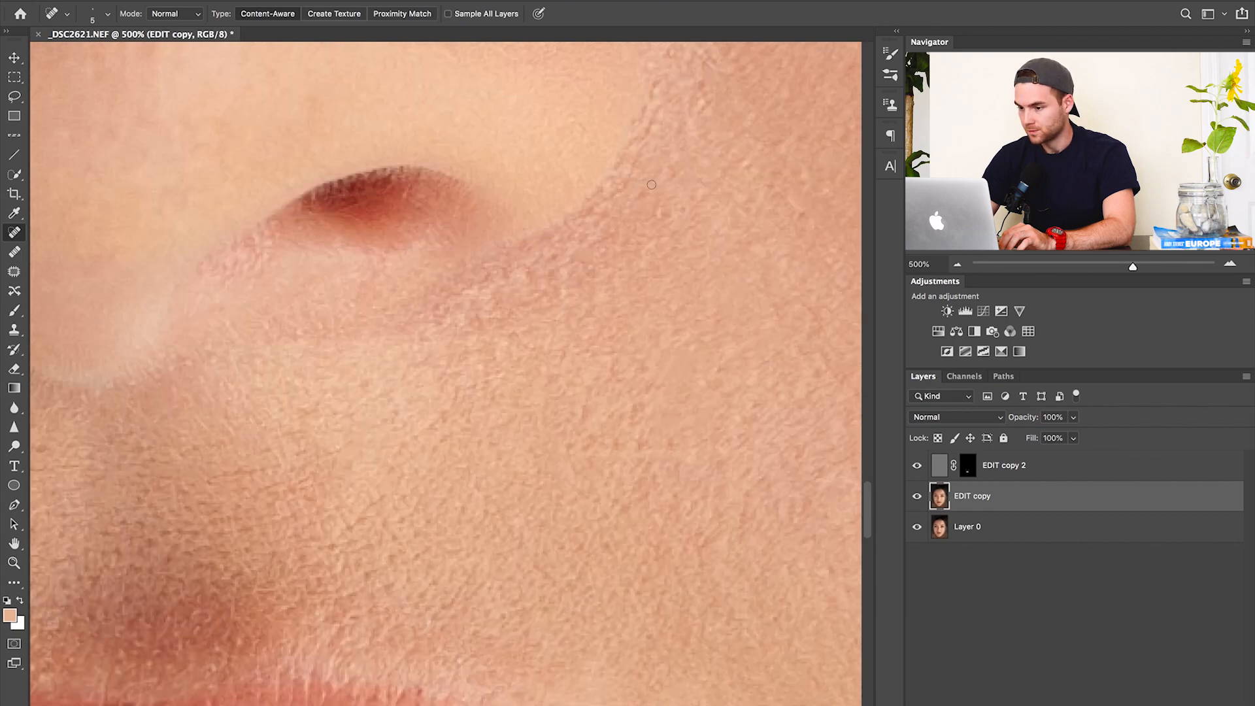
scroll(661, 171, "up", 6)
scroll(661, 172, "right", 1)
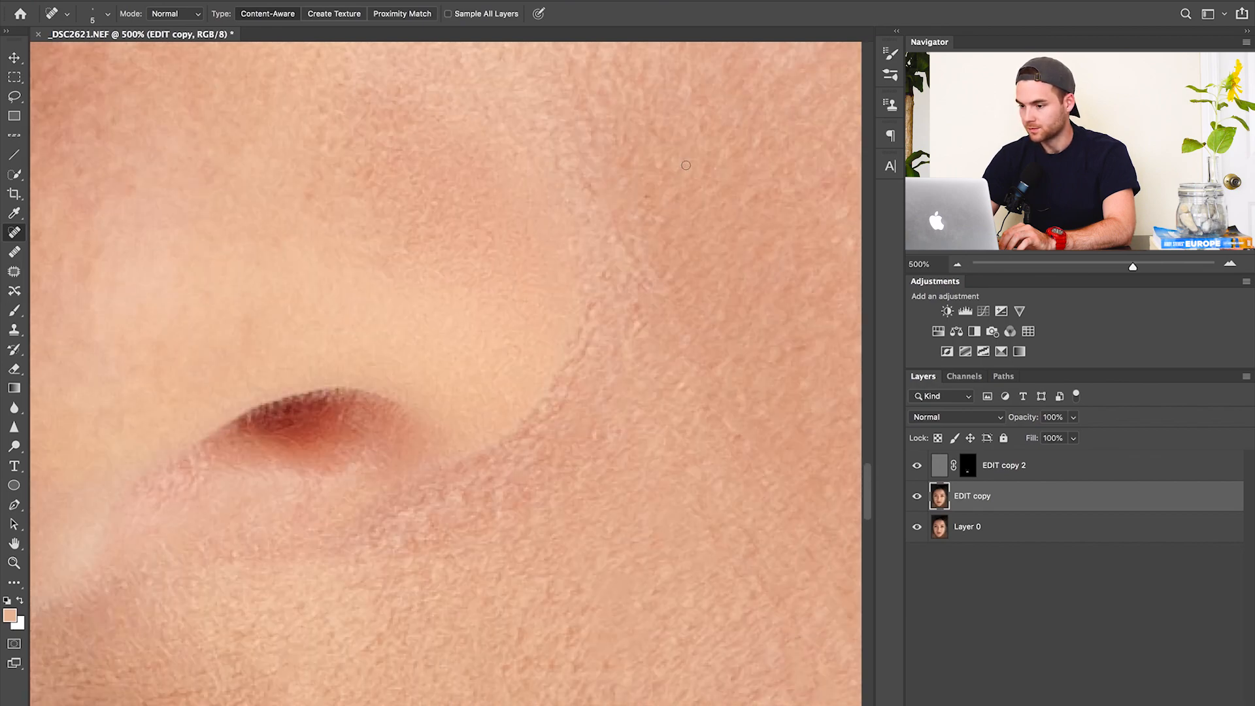
left_click_drag(628, 307, 641, 315)
mouse_move(539, 428)
left_mouse_down()
mouse_move(525, 431)
mouse_move(561, 450)
left_mouse_up()
left_click_drag(461, 507, 484, 475)
left_click_drag(484, 479, 487, 504)
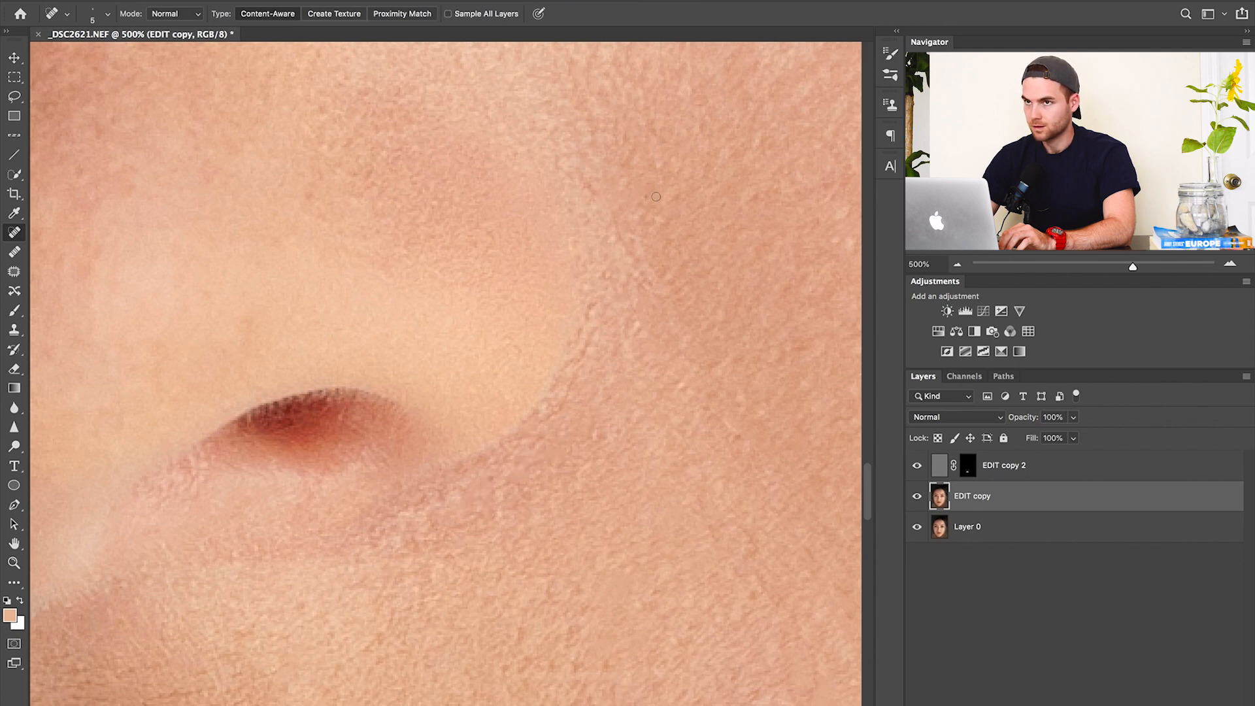
Merge the EDIT copy and EDIT copy 2 layers into a single layer
scroll(647, 198, "up", 5)
scroll(650, 197, "right", 3)
scroll(655, 197, "down", 3)
scroll(655, 196, "right", 2)
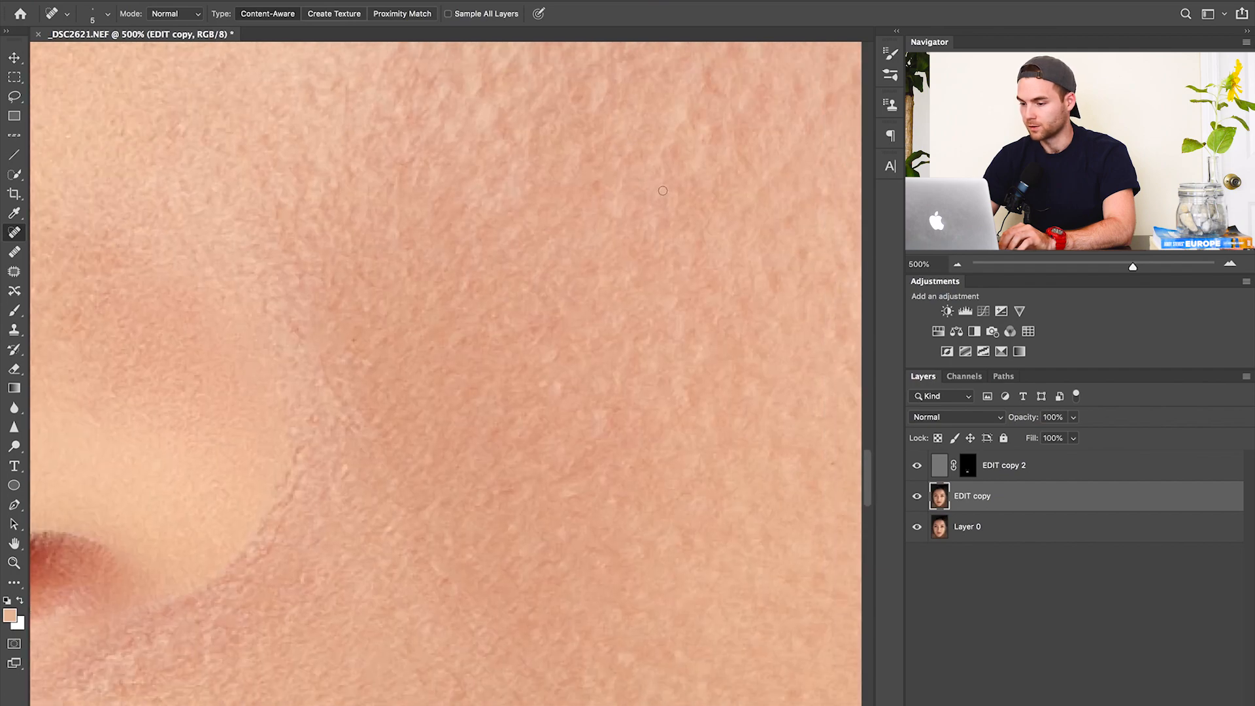
key("super+0")
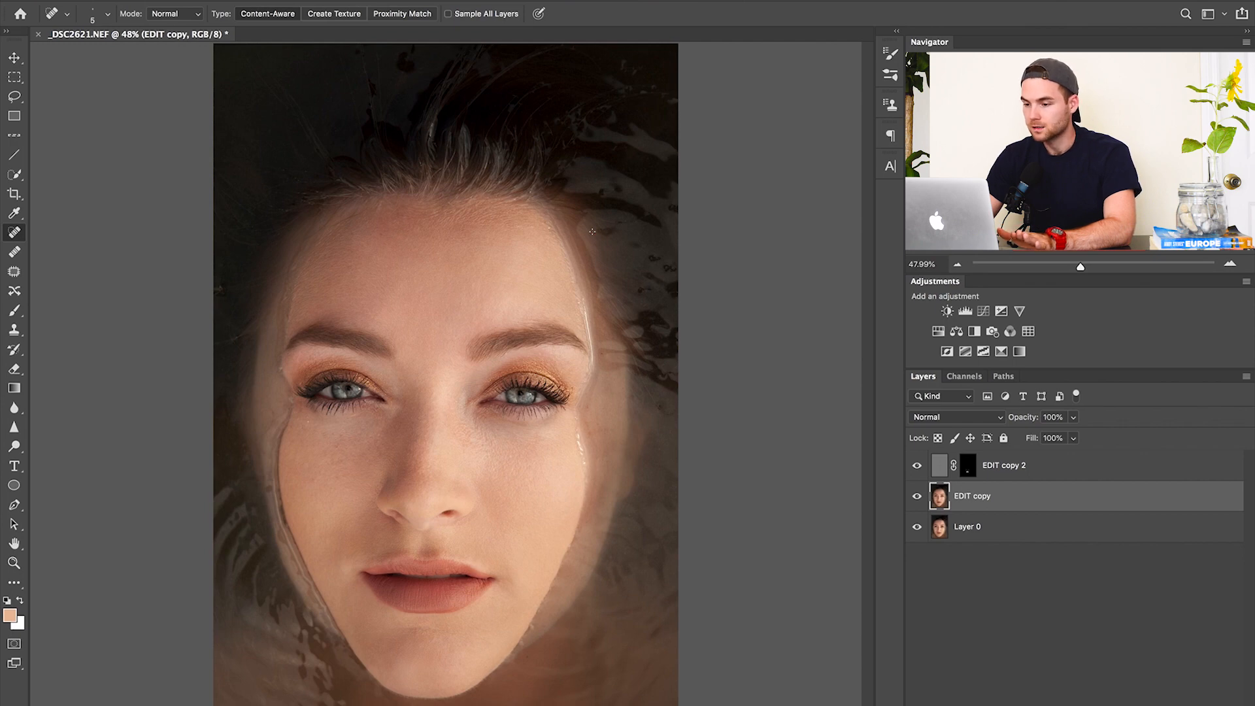
key("super+minus")
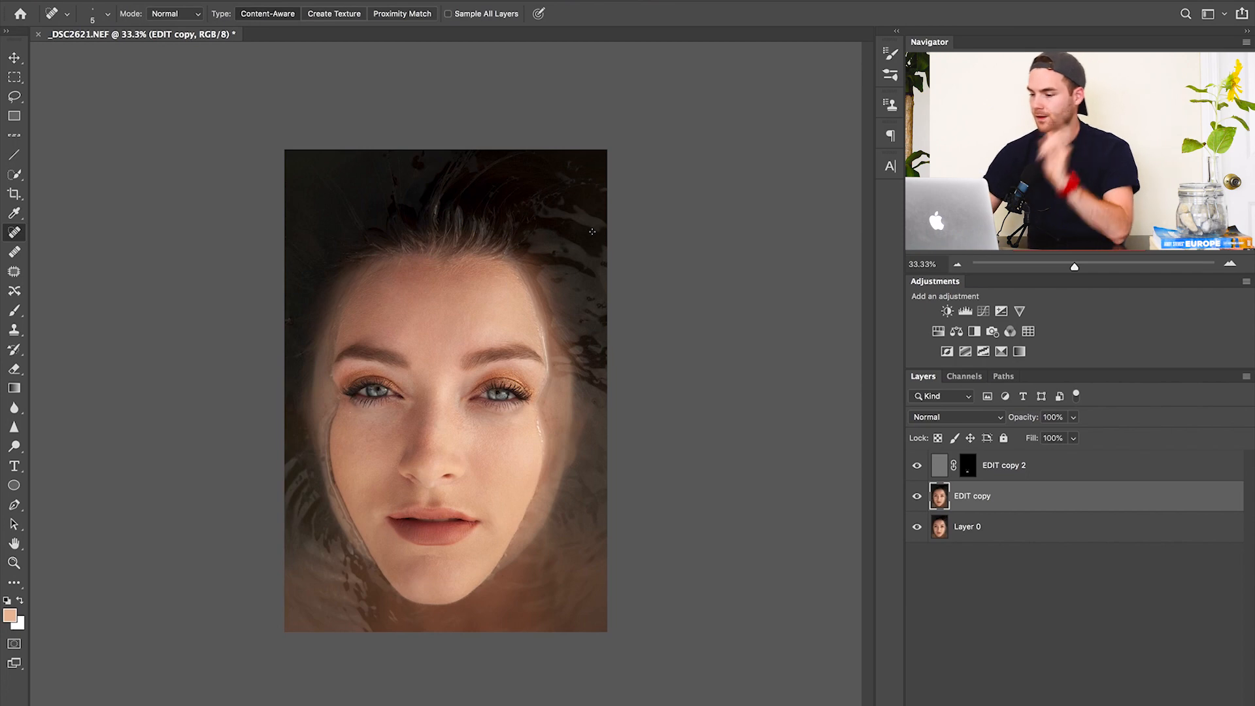
left_click(1027, 465)
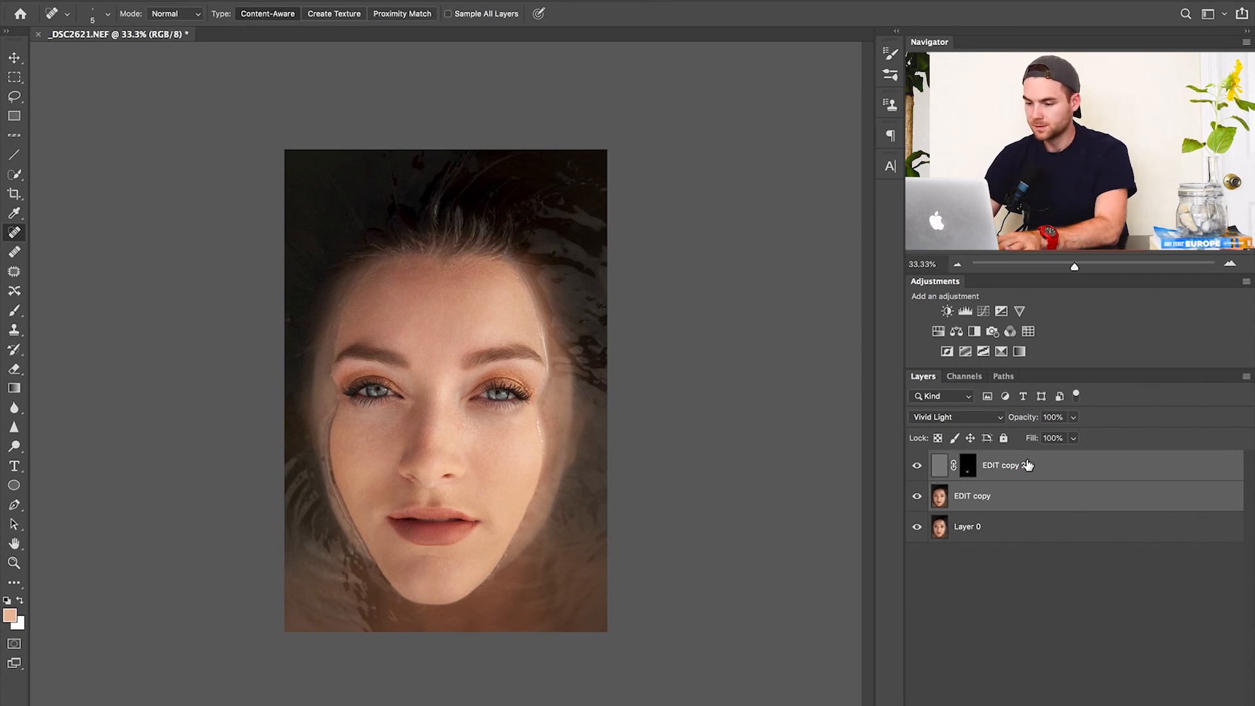
key("ctrl+e")
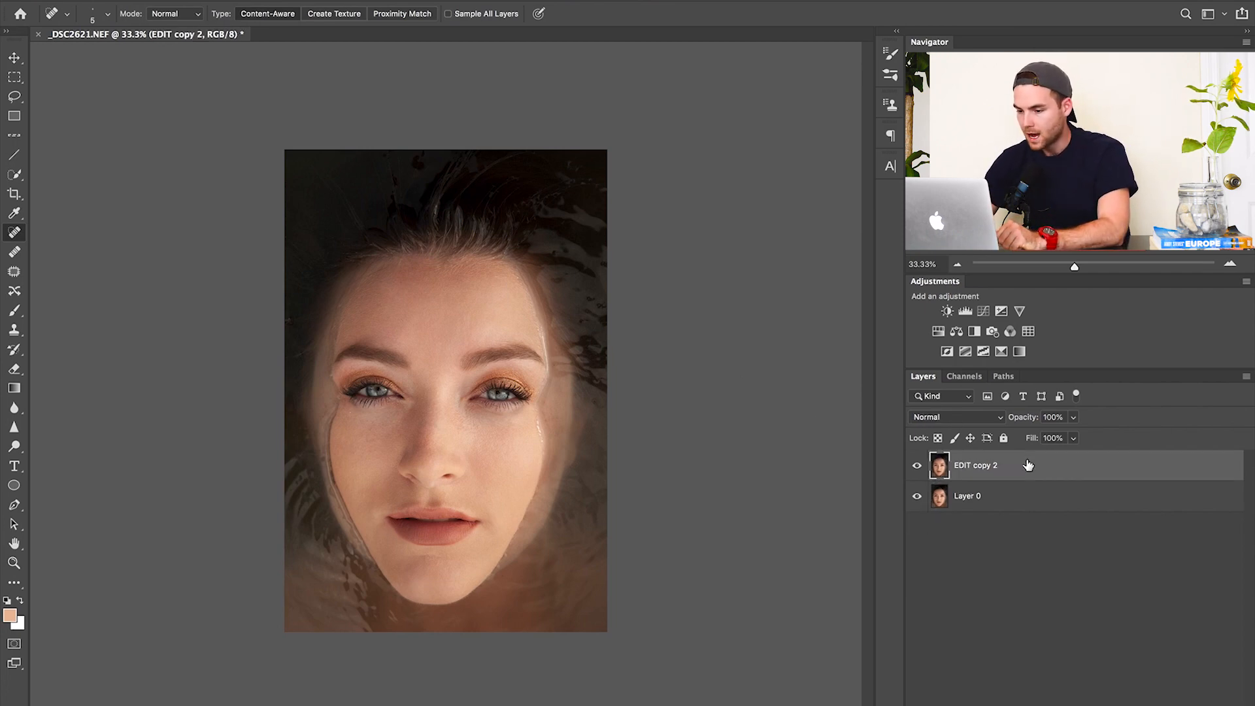
Add a Selective Color adjustment layer with the Reds set to Cyan -31% and Black -17%
left_click(1000, 352)
left_click_drag(812, 358, 784, 360)
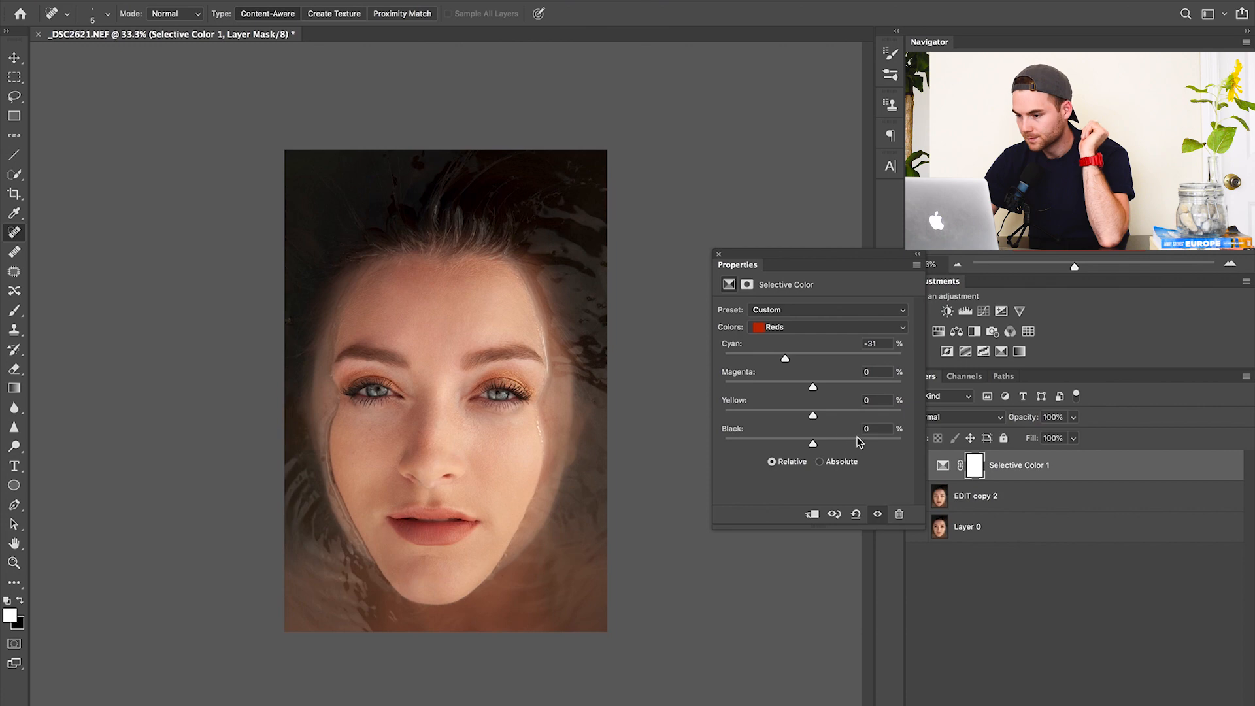
mouse_move(786, 444)
left_mouse_down()
mouse_move(840, 440)
mouse_move(801, 452)
left_mouse_up()
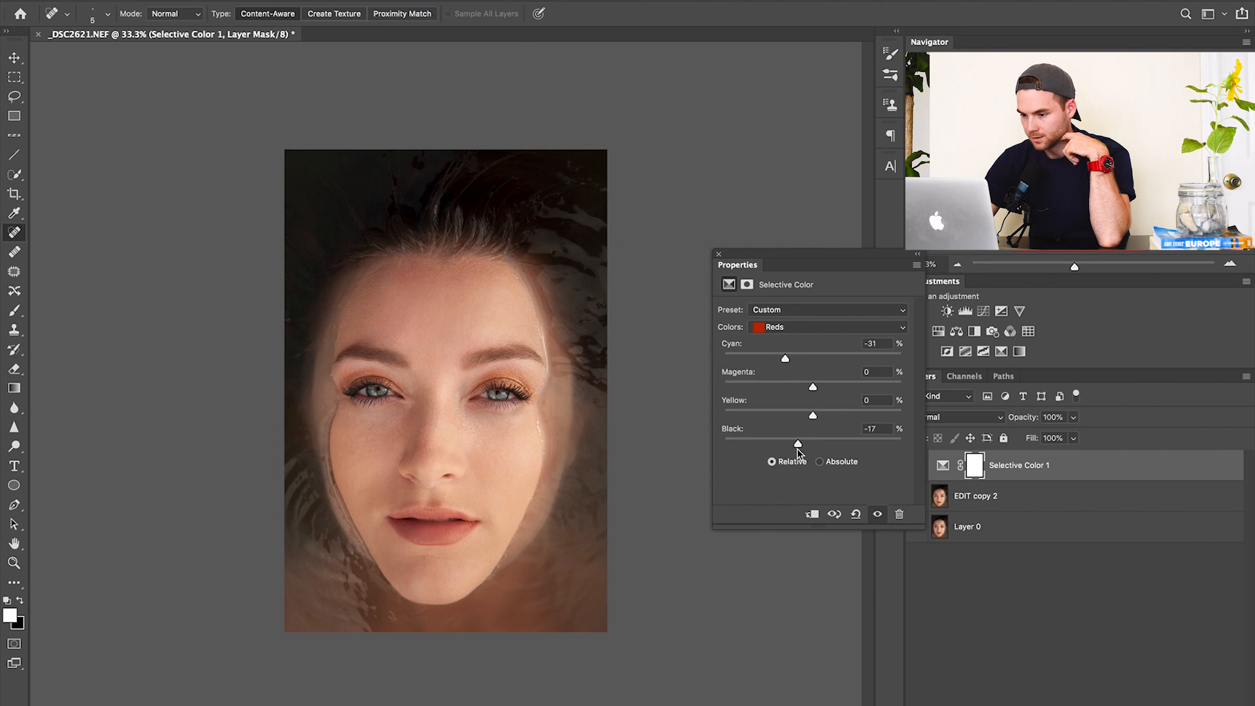
left_click(718, 254)
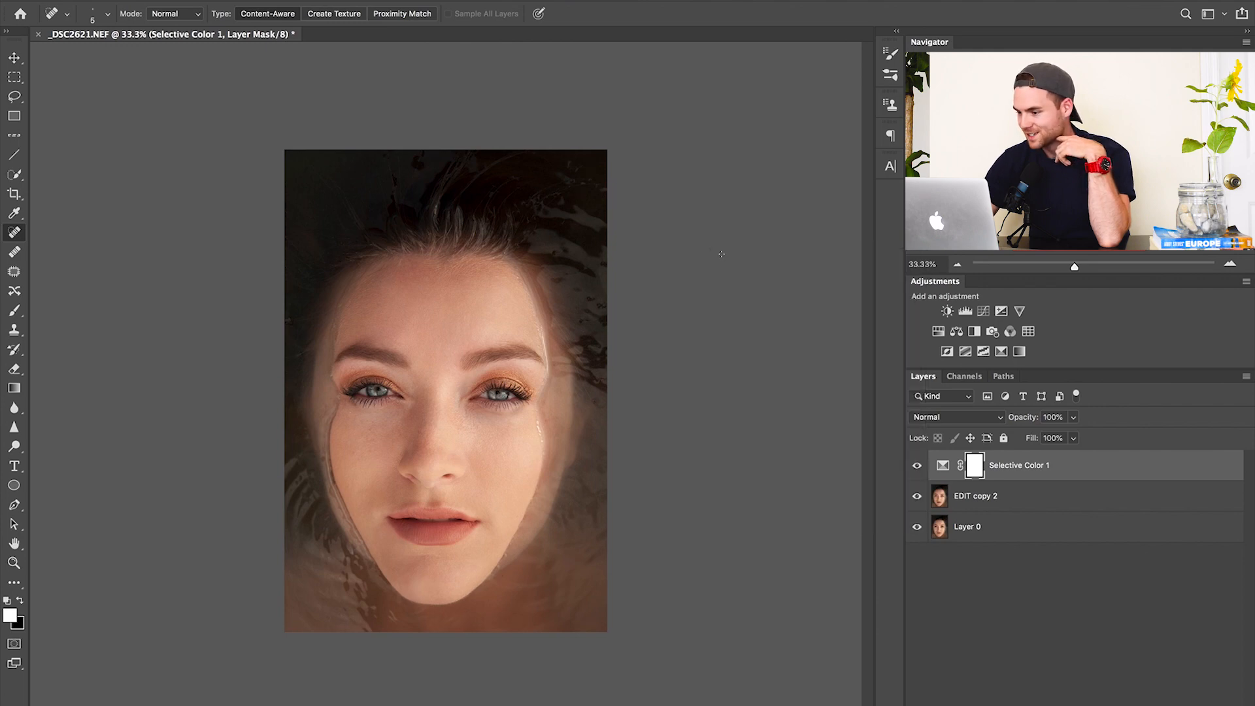
Add a Brightness/Contrast adjustment layer with brightness 18 and contrast 20
left_click(946, 311)
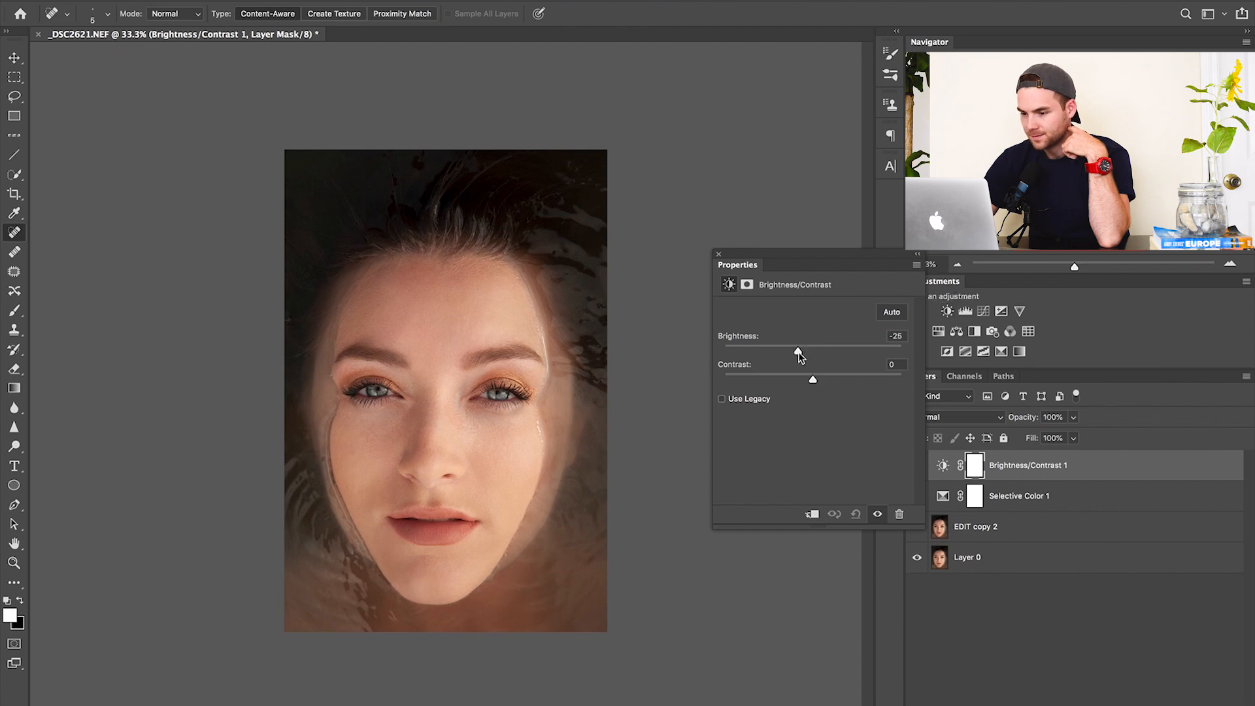
left_click_drag(843, 357, 825, 355)
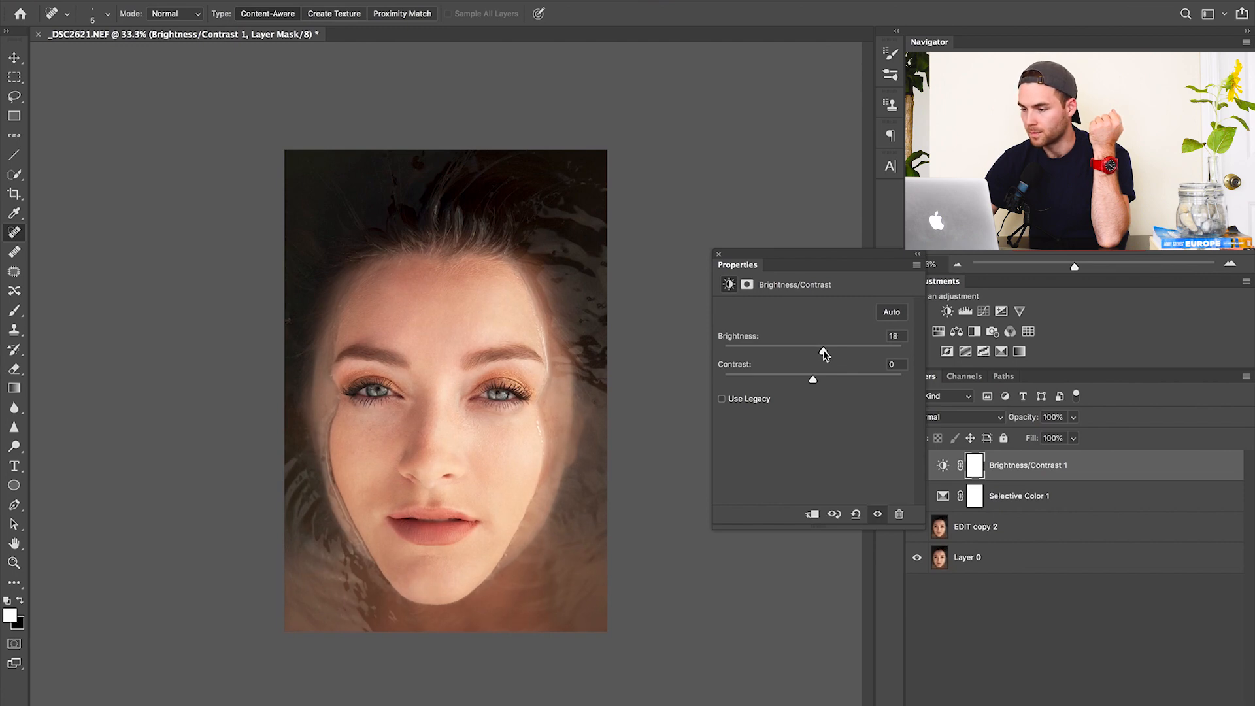
mouse_move(810, 385)
left_mouse_down()
mouse_move(796, 387)
mouse_move(831, 384)
left_mouse_up()
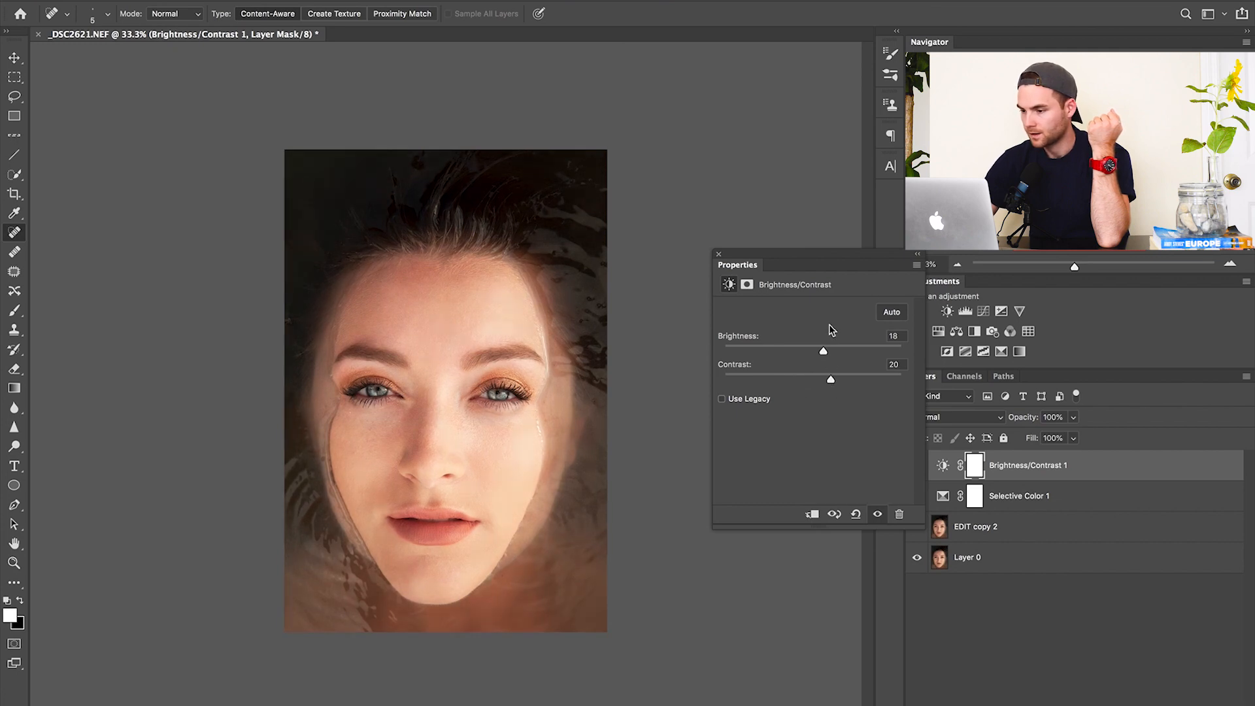
left_click(718, 254)
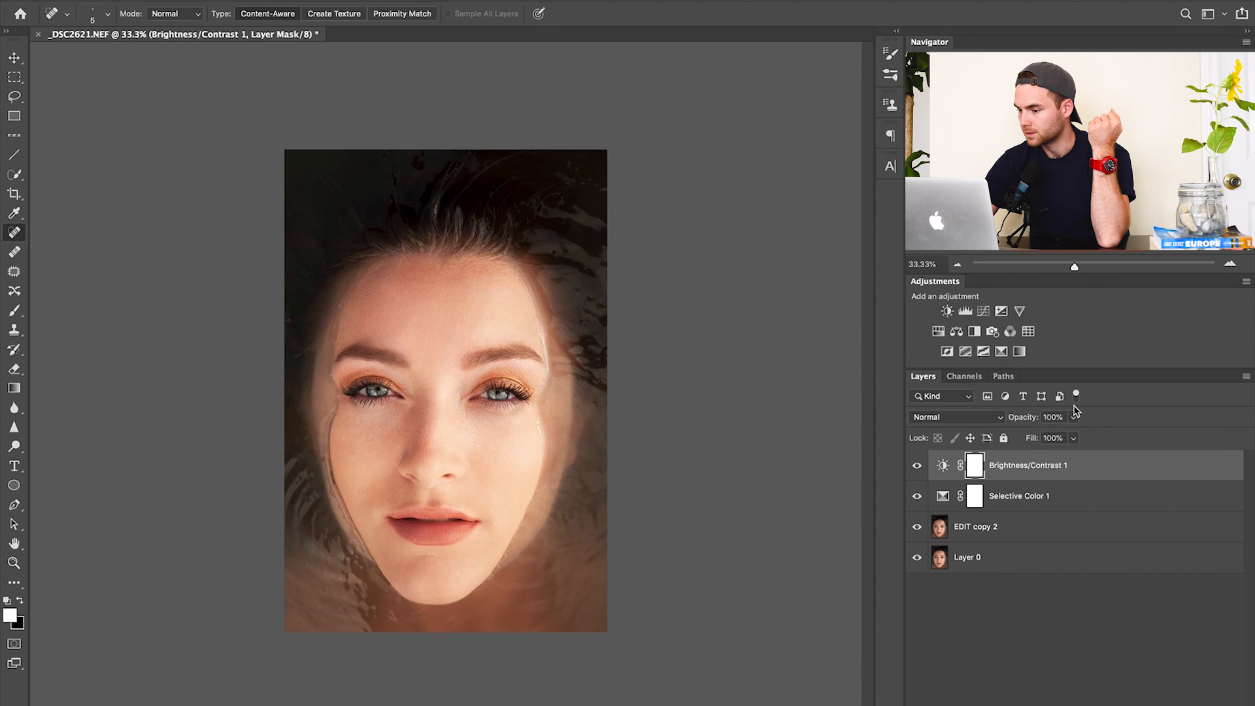
Lower the Brightness/Contrast layer's opacity to 32% and toggle its visibility to compare the effect
left_click(1073, 417)
left_click_drag(1075, 438, 1023, 437)
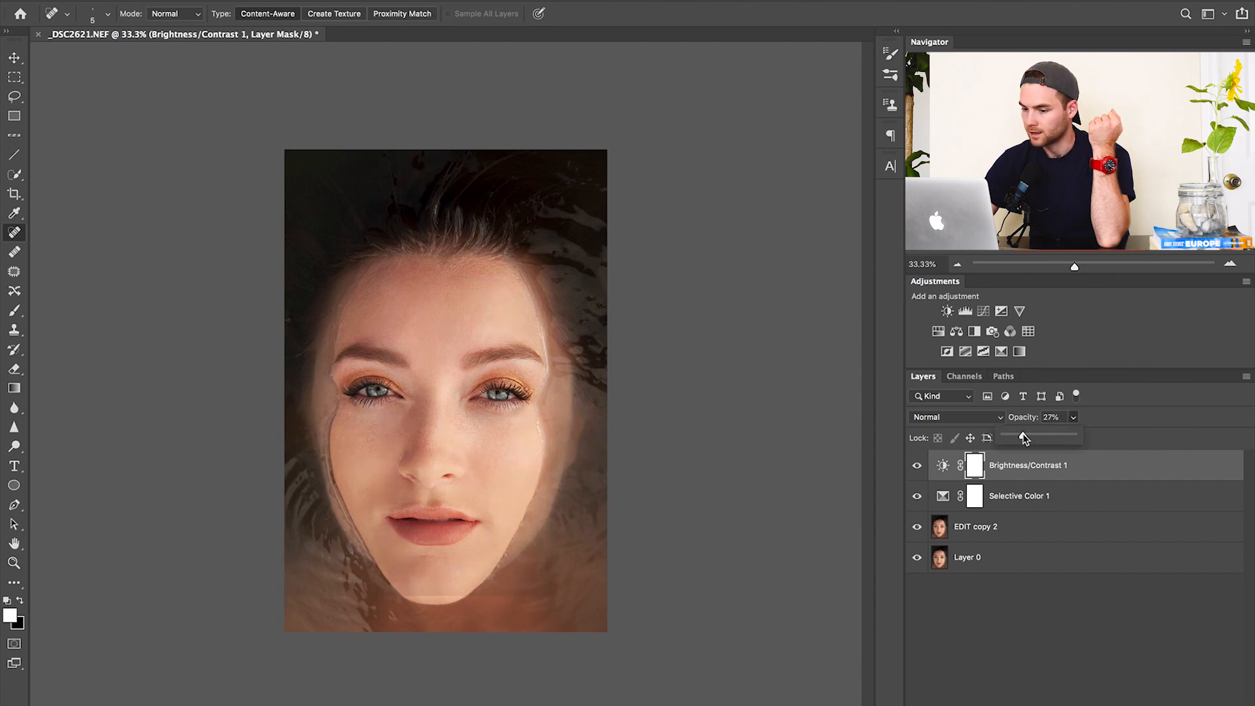
left_click_drag(1023, 437, 1026, 440)
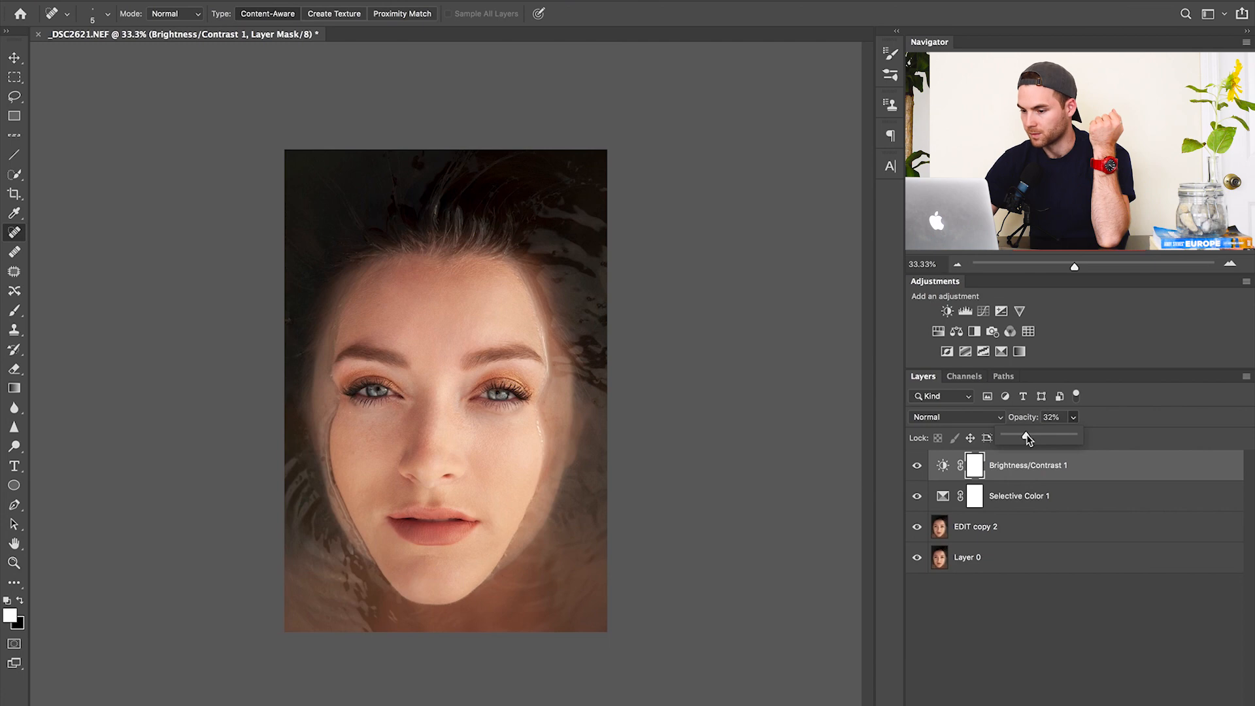
left_click(917, 465)
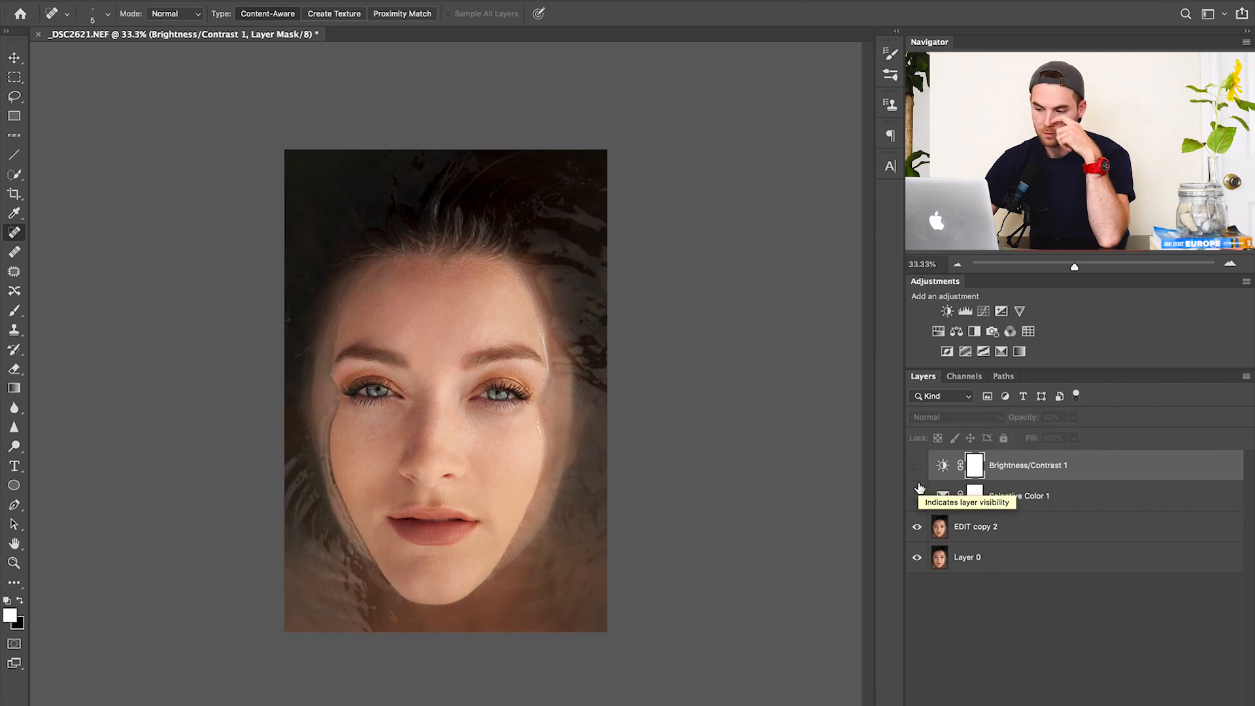
left_click(916, 466)
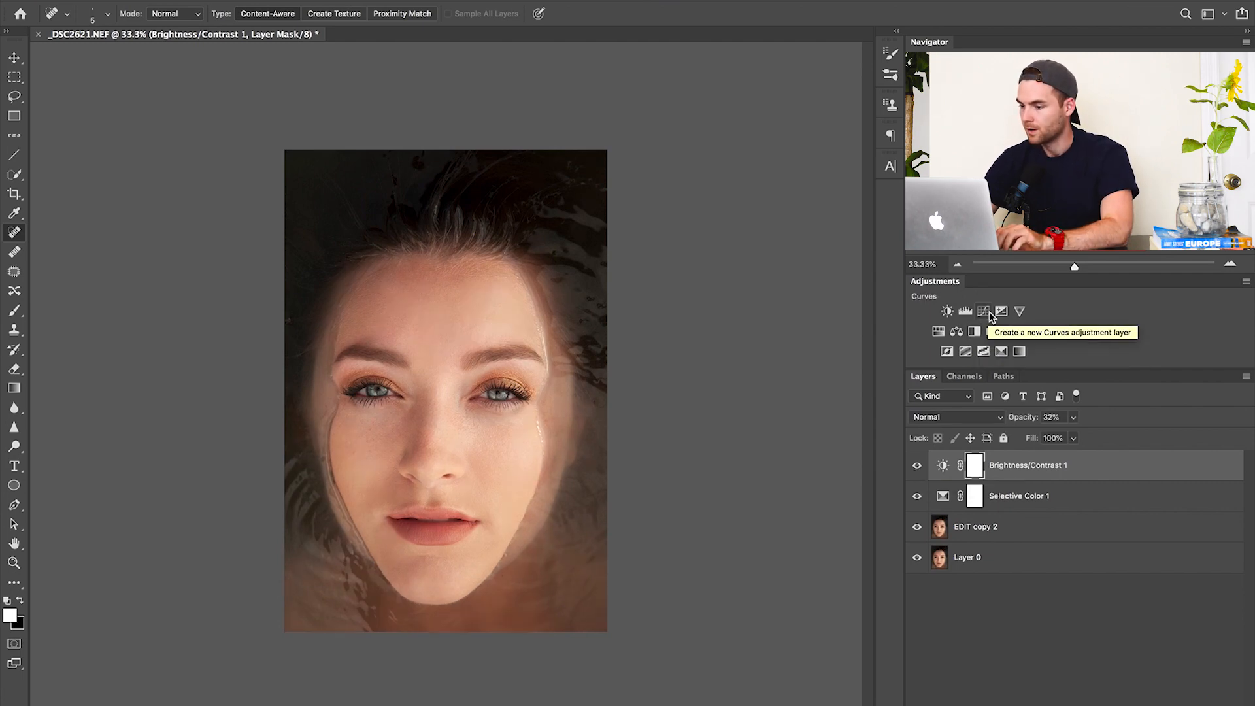
Add a Levels adjustment layer with the white output level set to 250
left_click(965, 311)
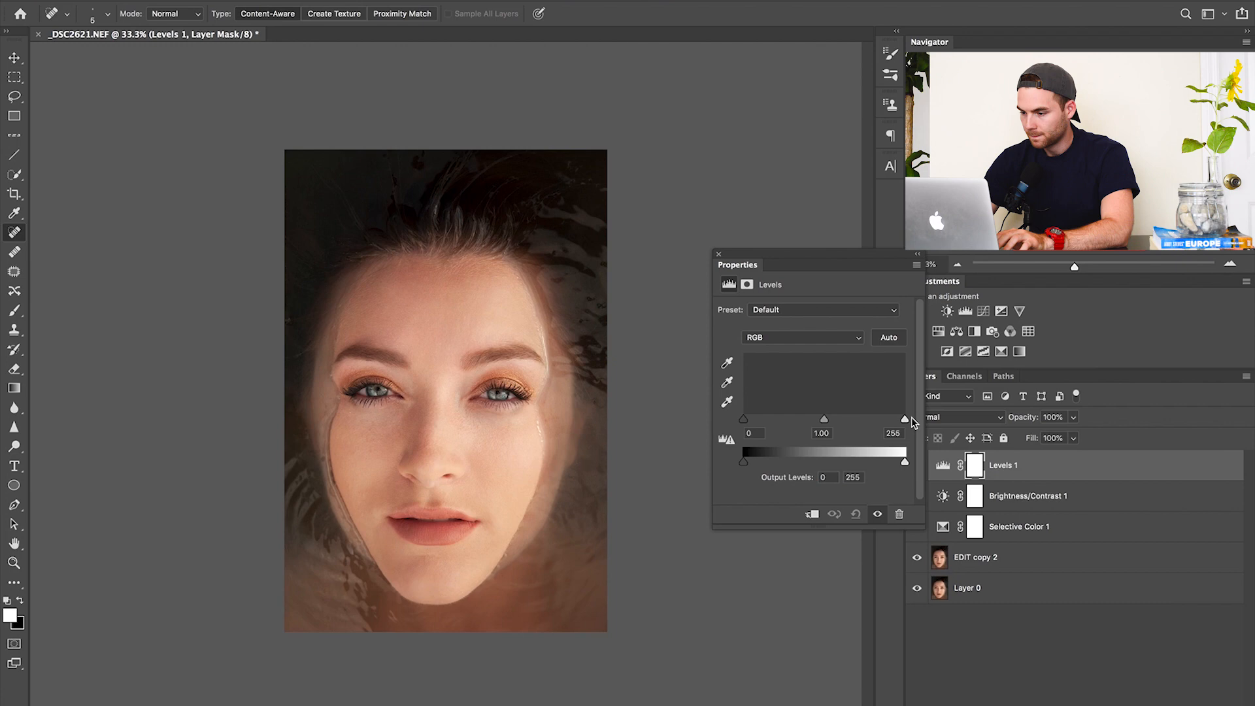
mouse_move(905, 461)
left_mouse_down()
mouse_move(892, 462)
mouse_move(903, 468)
left_mouse_up()
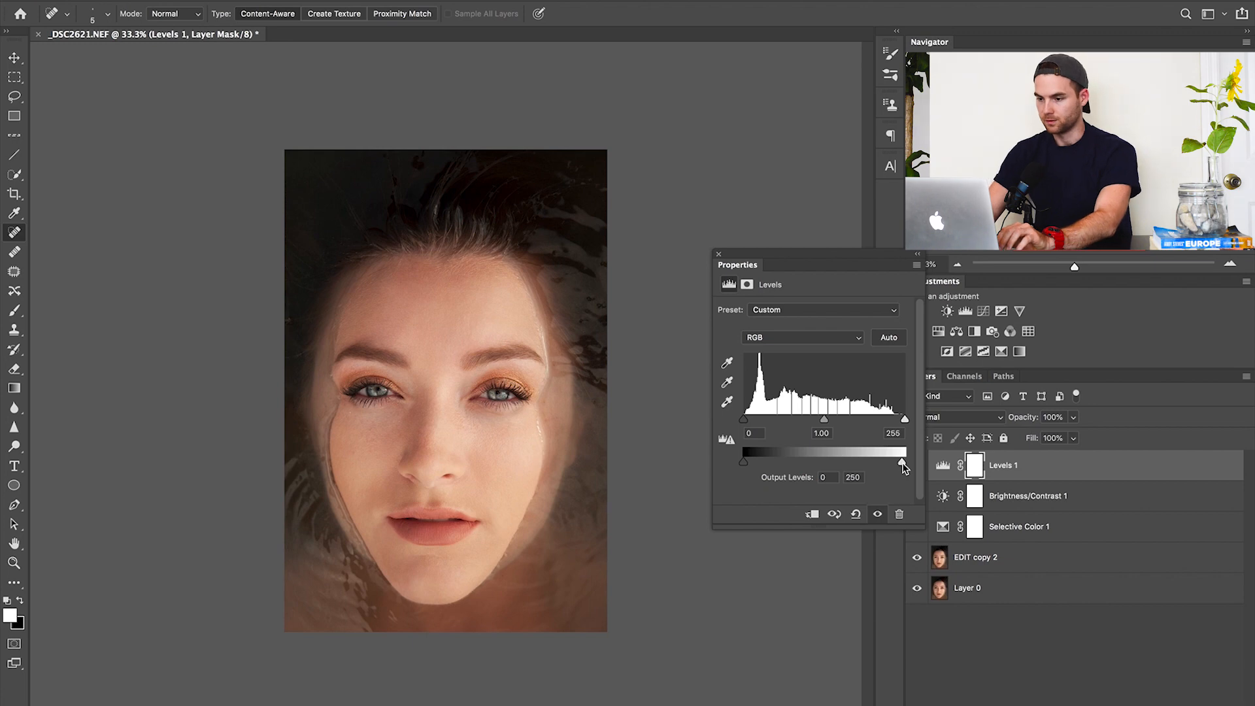
left_click(718, 255)
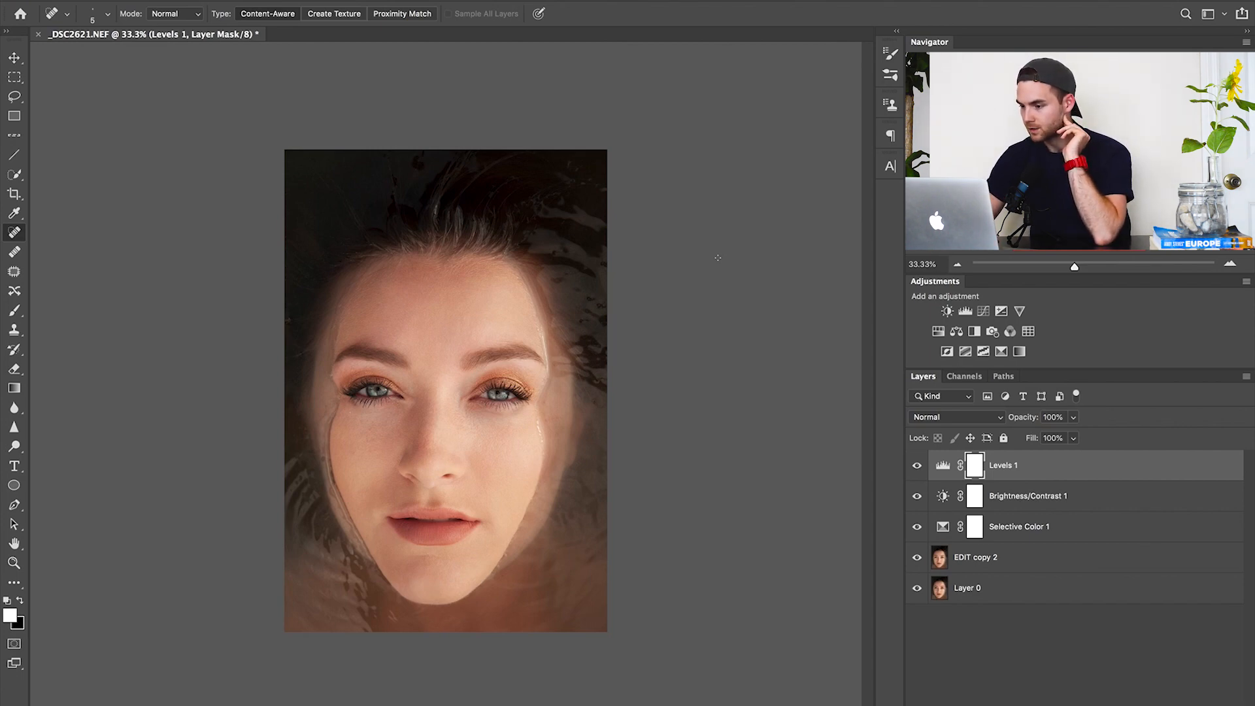
Add a Vibrance adjustment layer with vibrance -11 and saturation +3, and merge all adjustment layers with the EDIT copy 2 layer
left_click(1021, 315)
left_click_drag(812, 323, 792, 329)
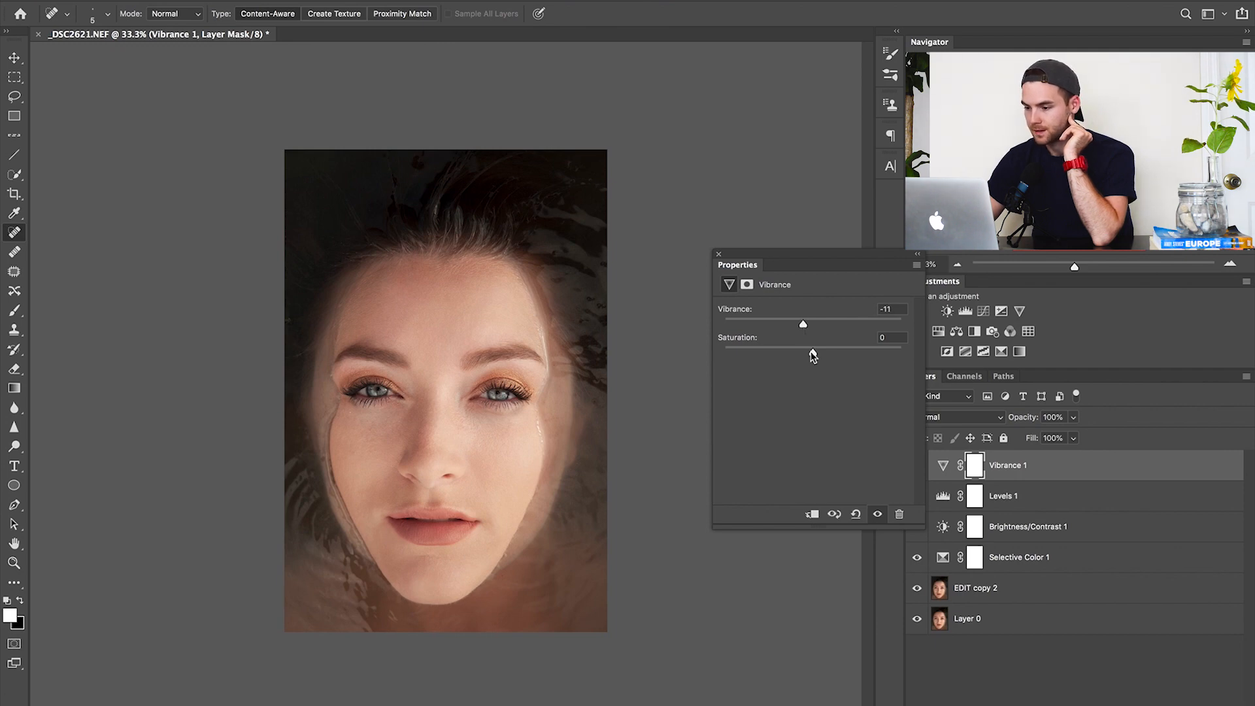
left_click_drag(812, 355, 818, 355)
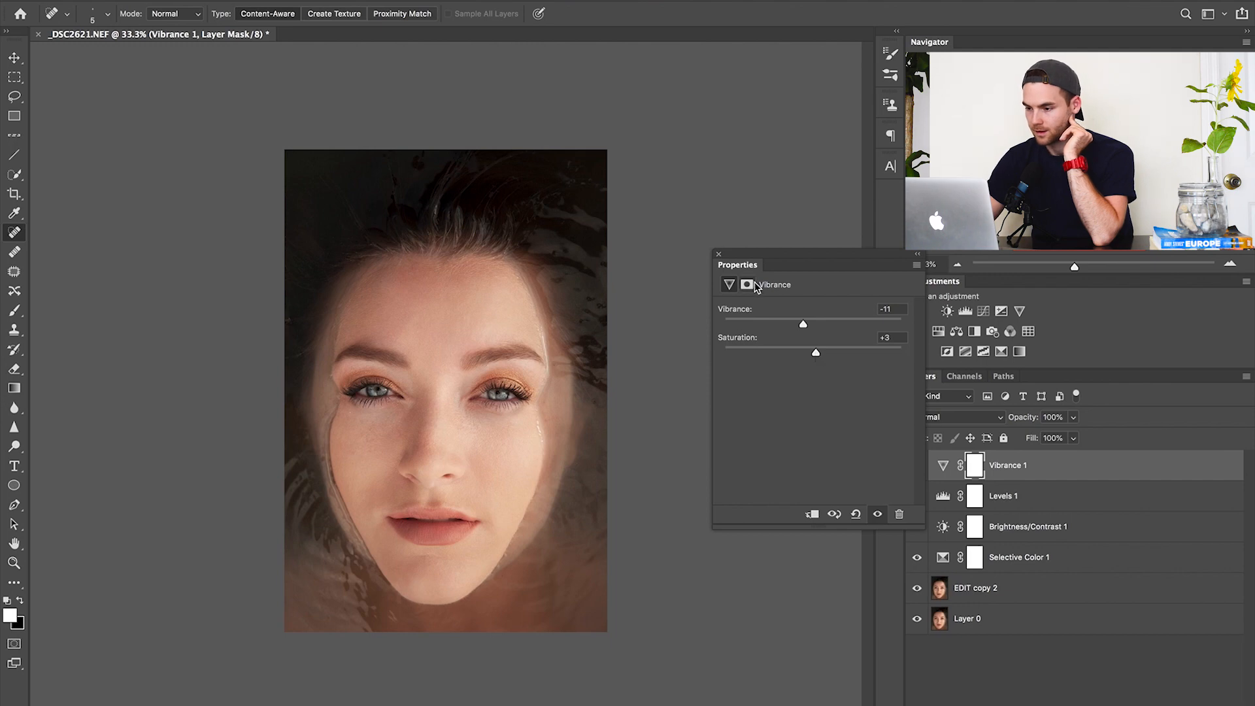
left_click(718, 254)
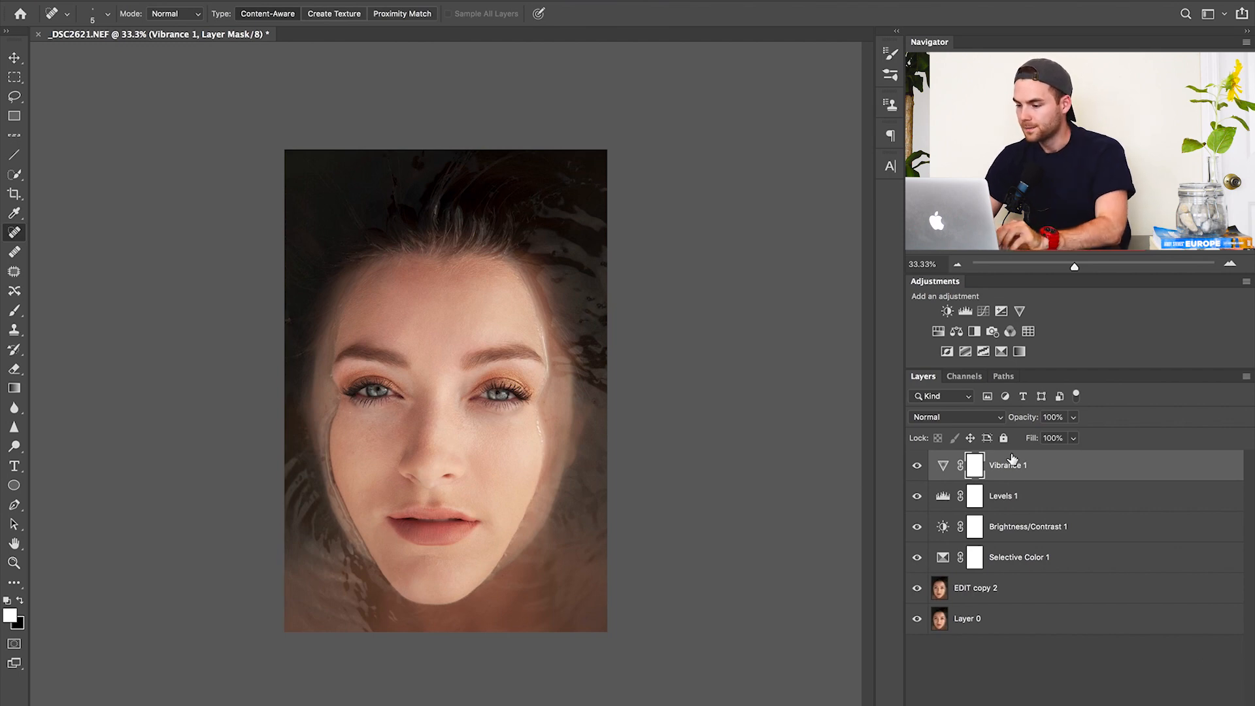
left_click(1021, 592, "shift")
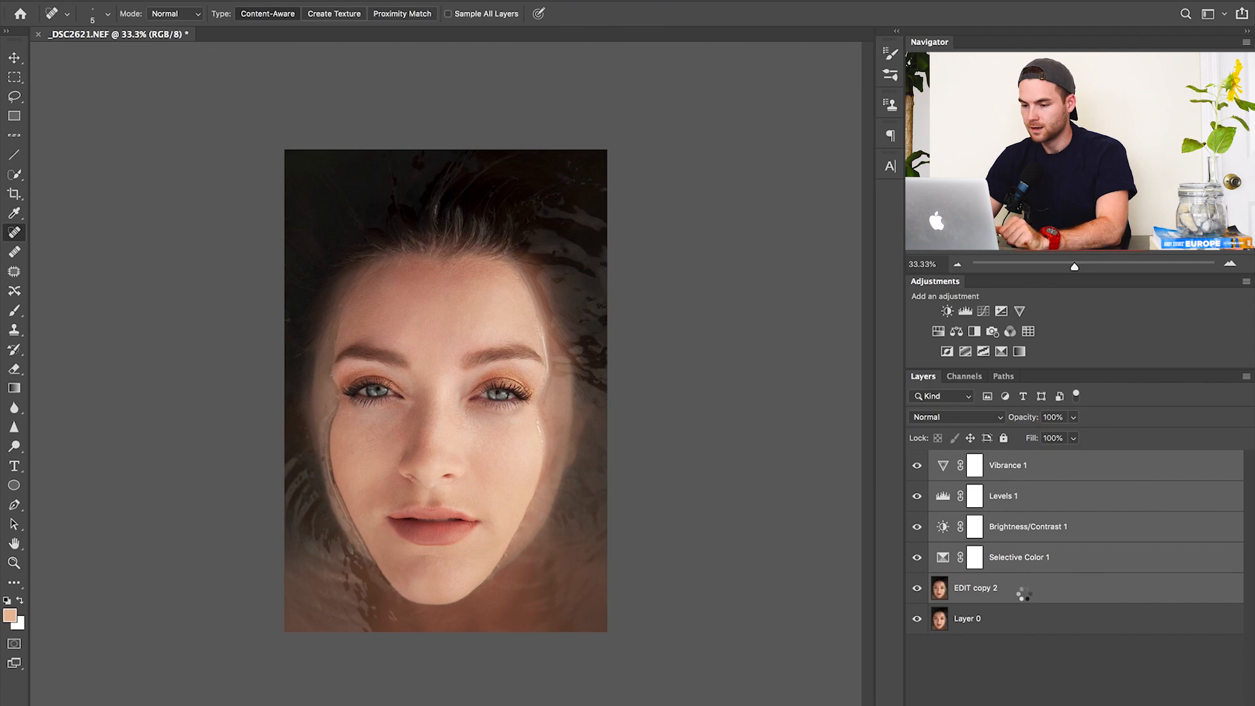
key("super+e")
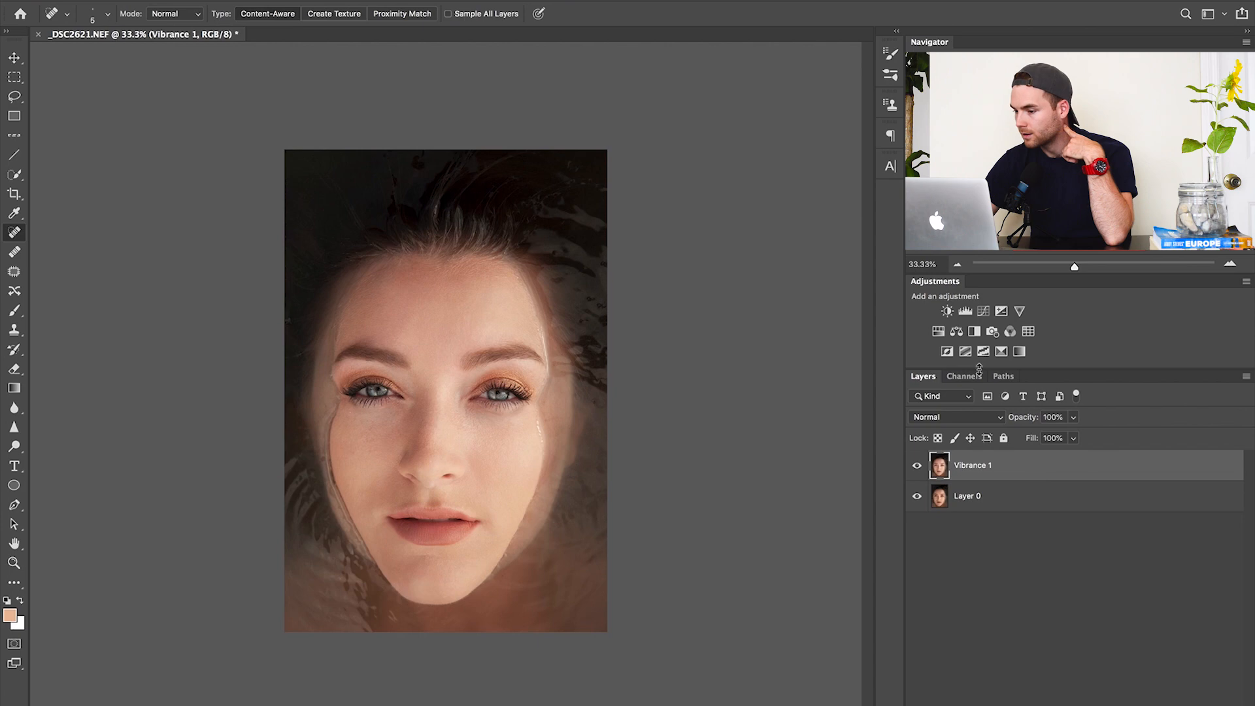
Add a Curves adjustment layer with the RGB black point moved slightly inward and merge it with the retouched portrait layer
left_click(983, 313)
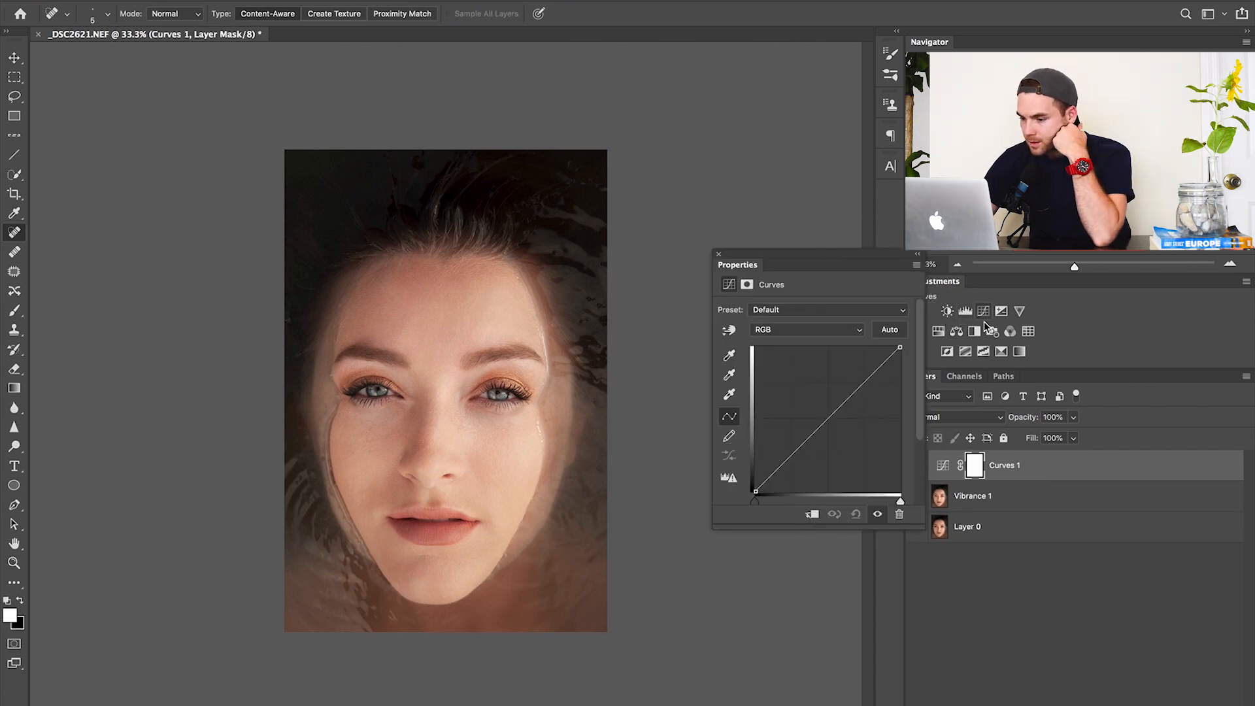
left_click(756, 492)
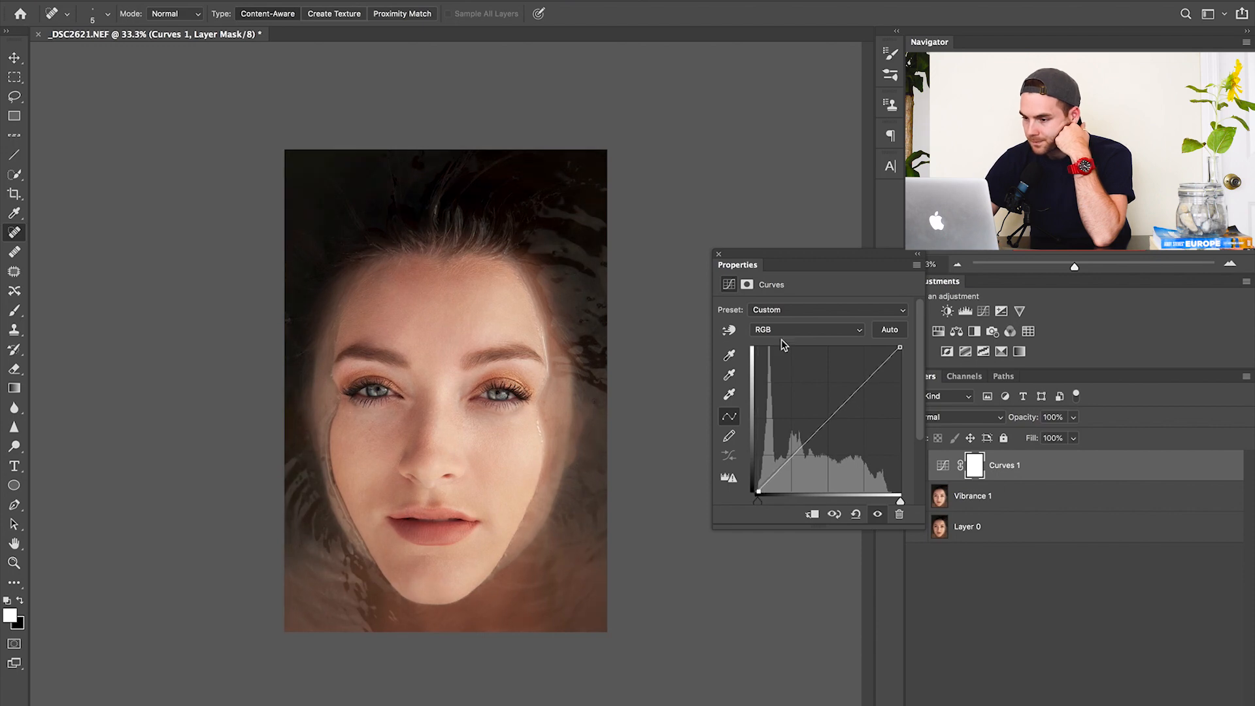
left_click(718, 254)
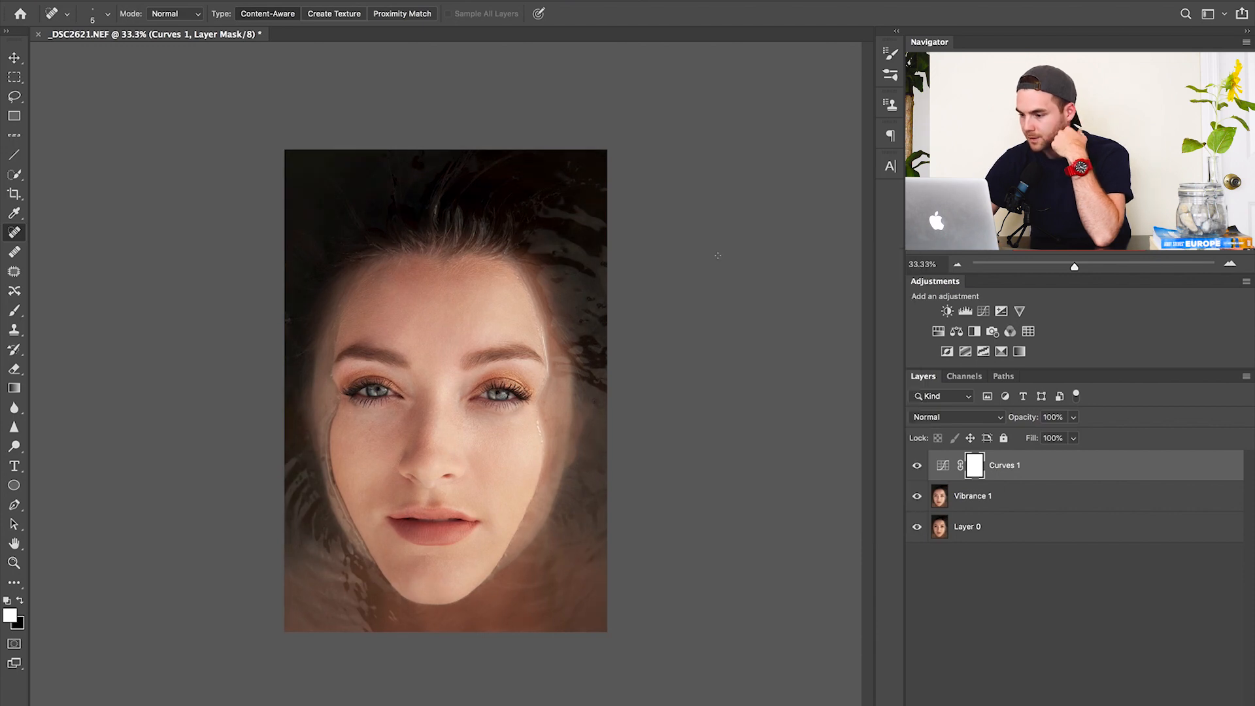
left_click(1040, 503)
key("ctrl+e")
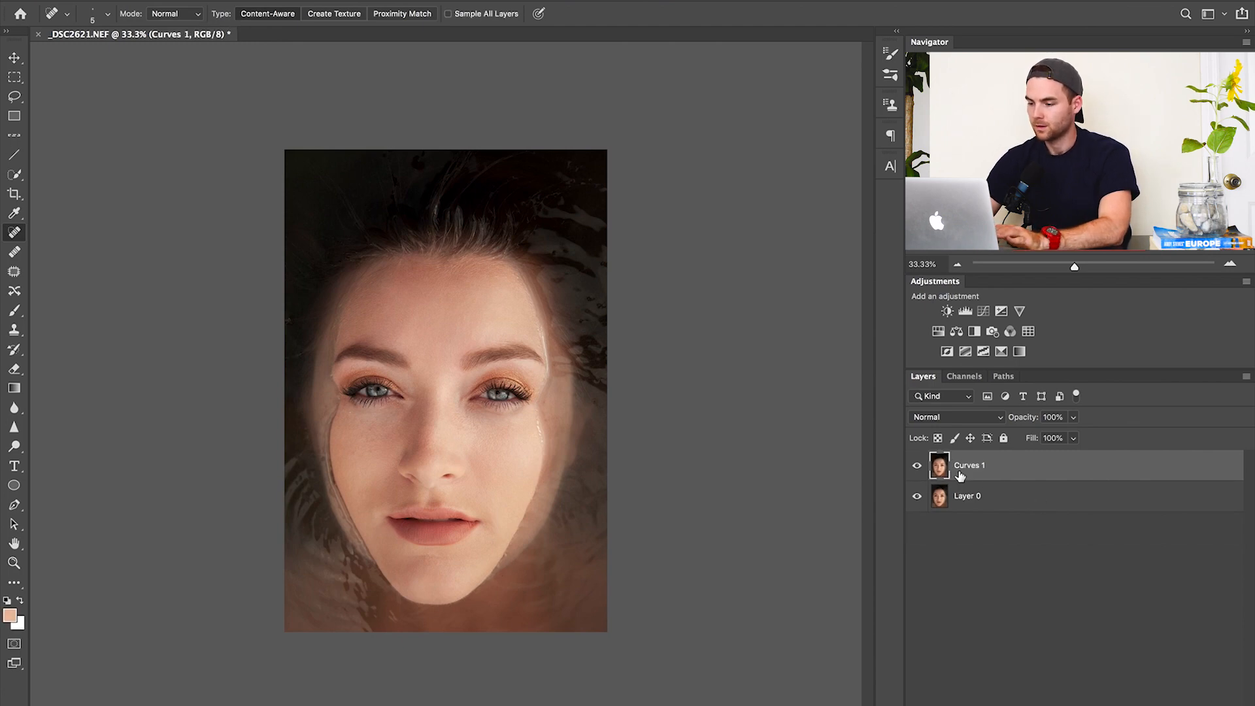
Toggle the merged retouch layer's visibility to compare the finished portrait with the original Layer 0
left_click(916, 466)
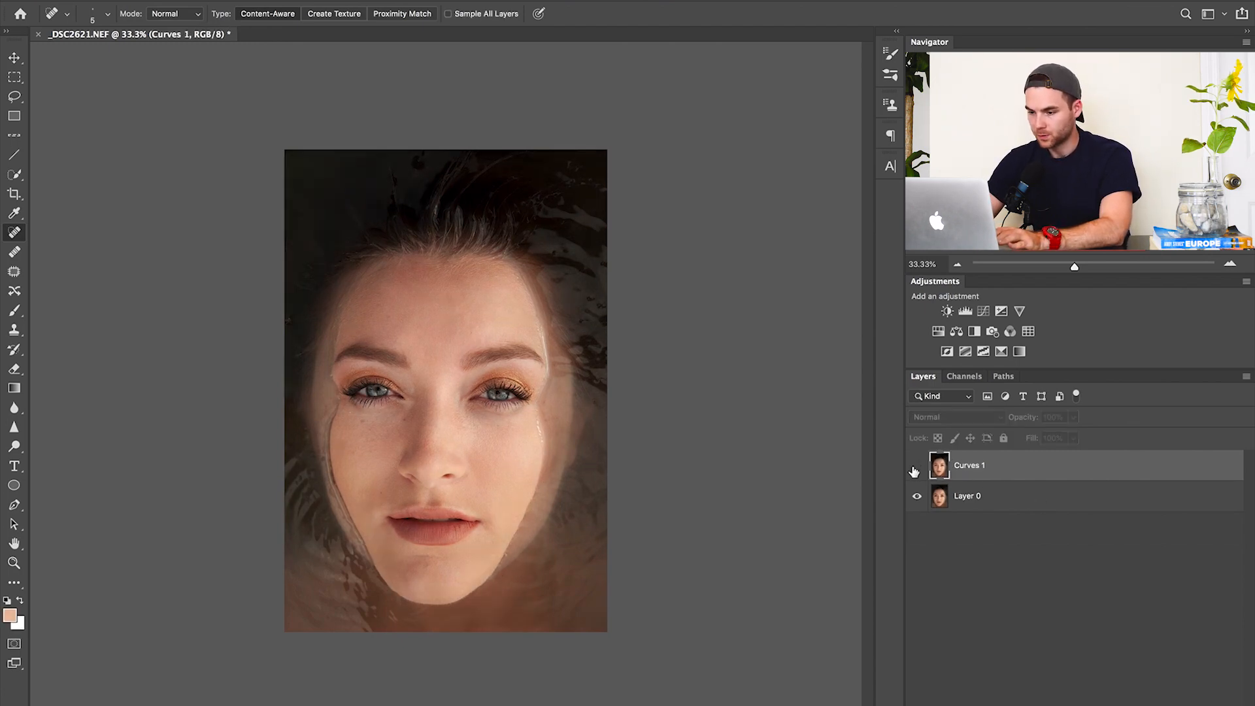
key("ctrl+plus")
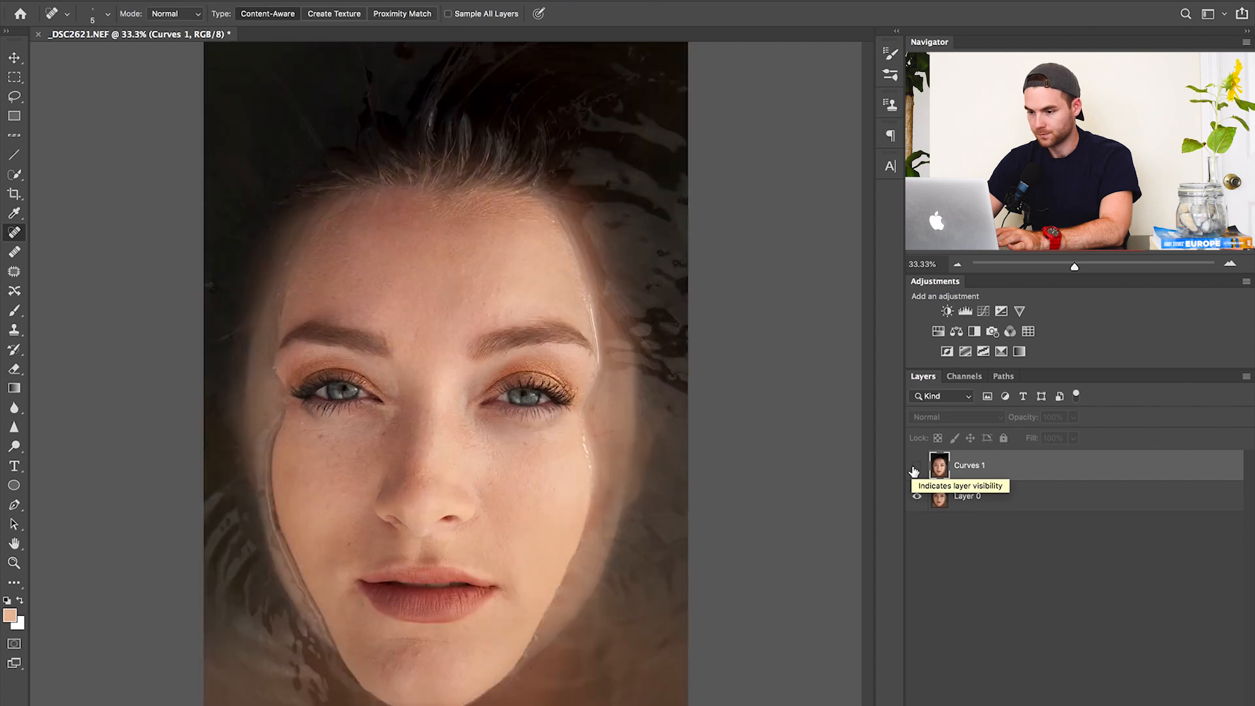
key("ctrl+minus")
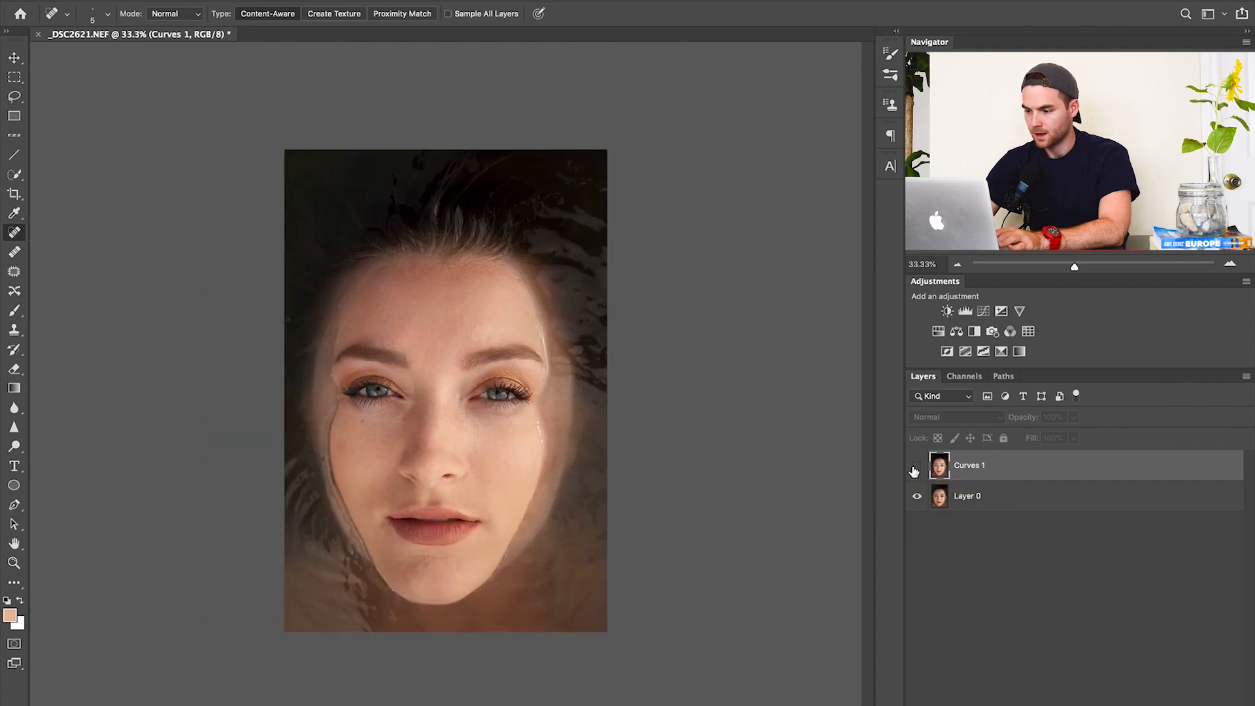
left_click(915, 467)
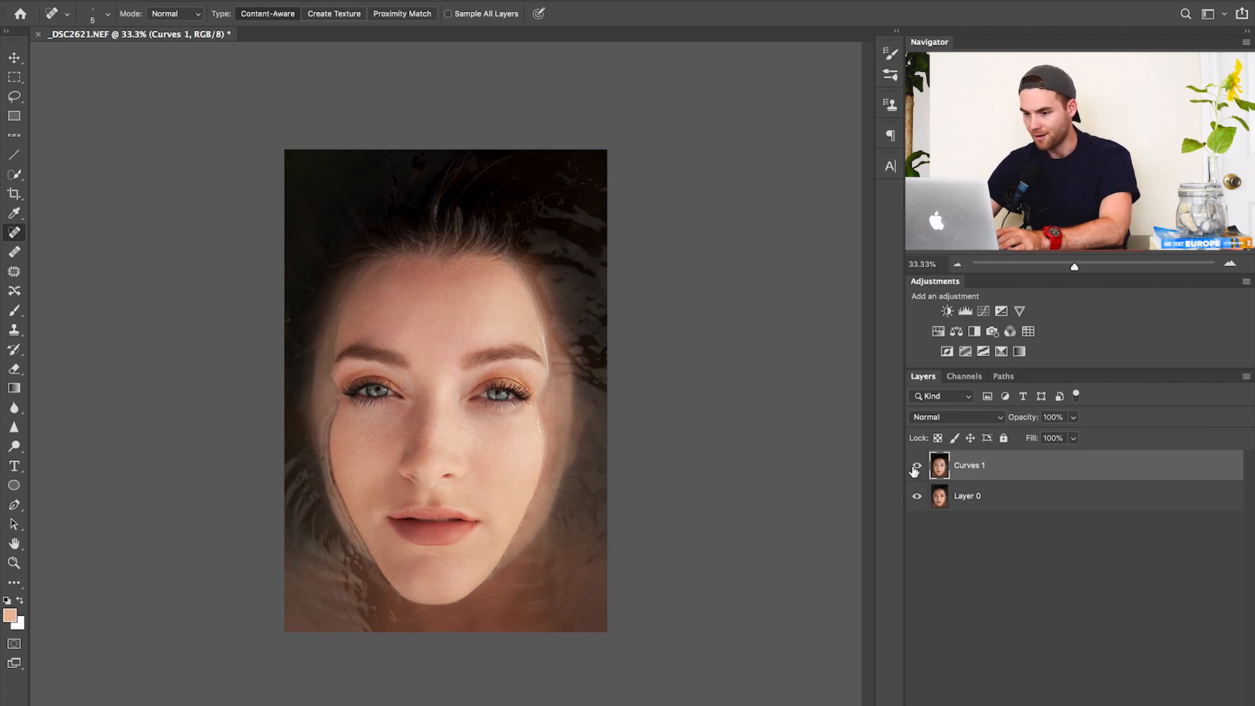
left_click(915, 468)
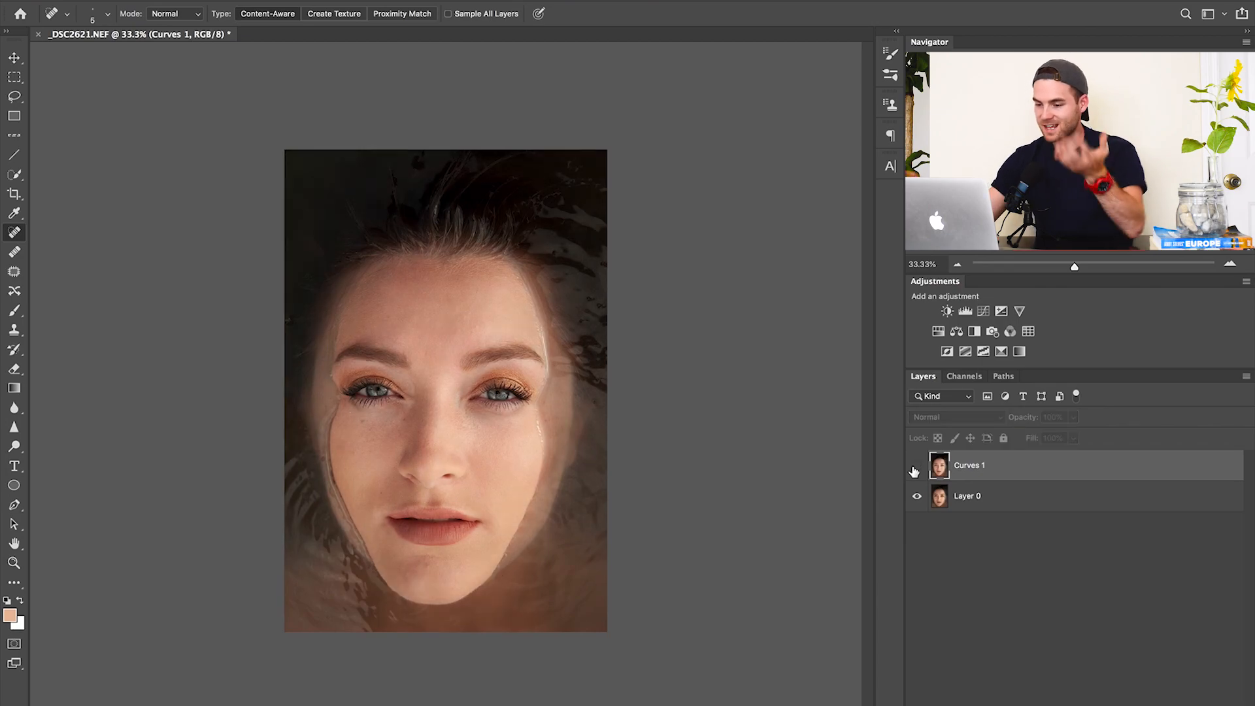